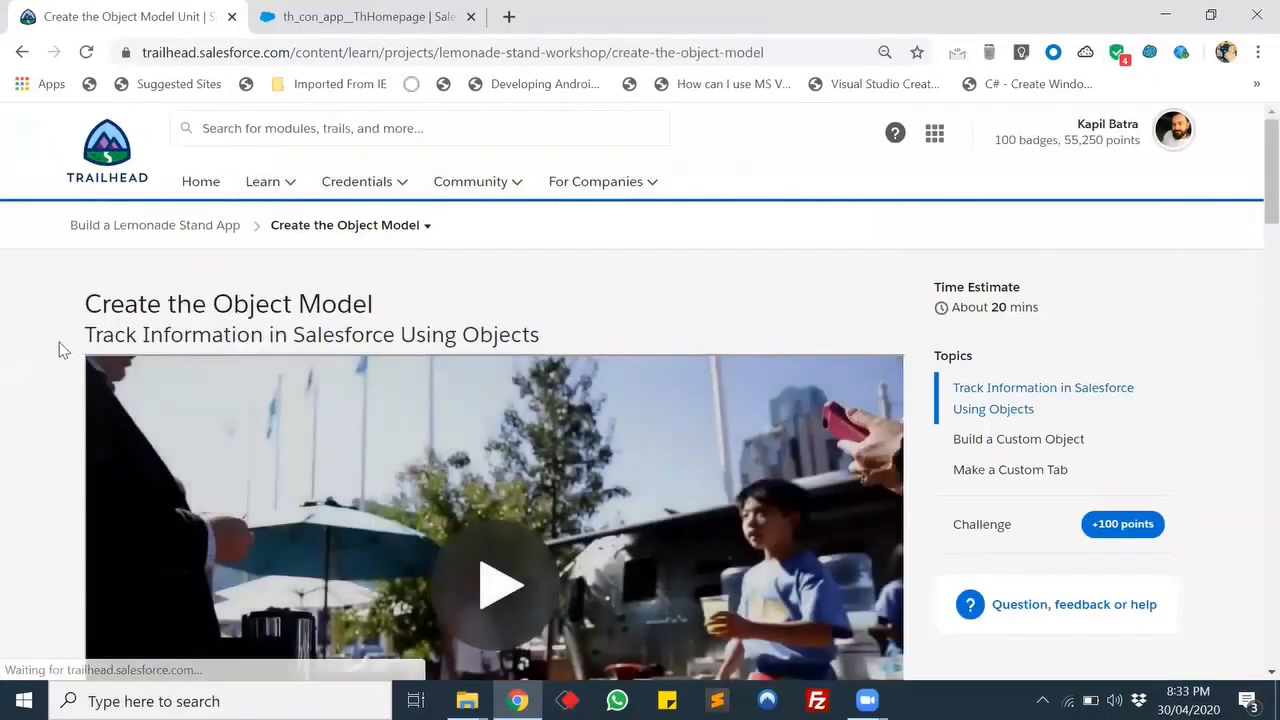
- Read the Build a Custom Object instructions, then open Setup from the playground org and place its browser tab beside the Trailhead unit
scroll(50, 349, down, 5)
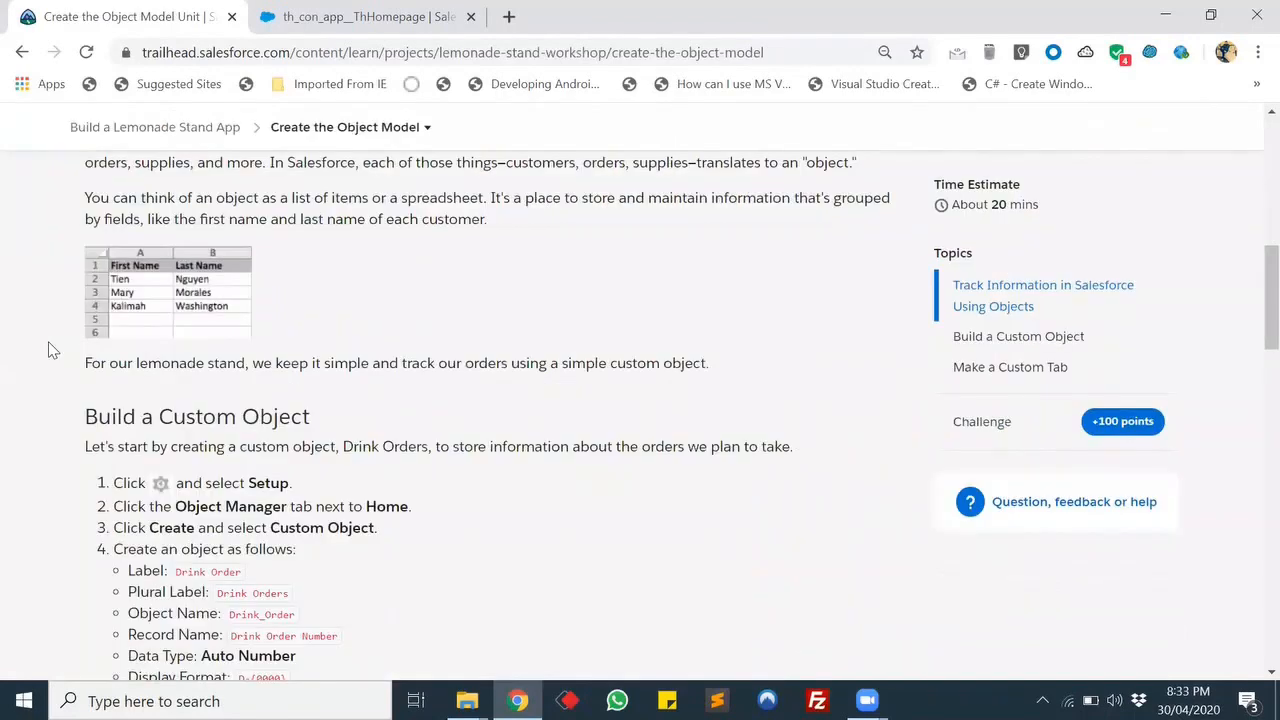
scroll(50, 349, up, 1)
scroll(52, 350, down, 2)
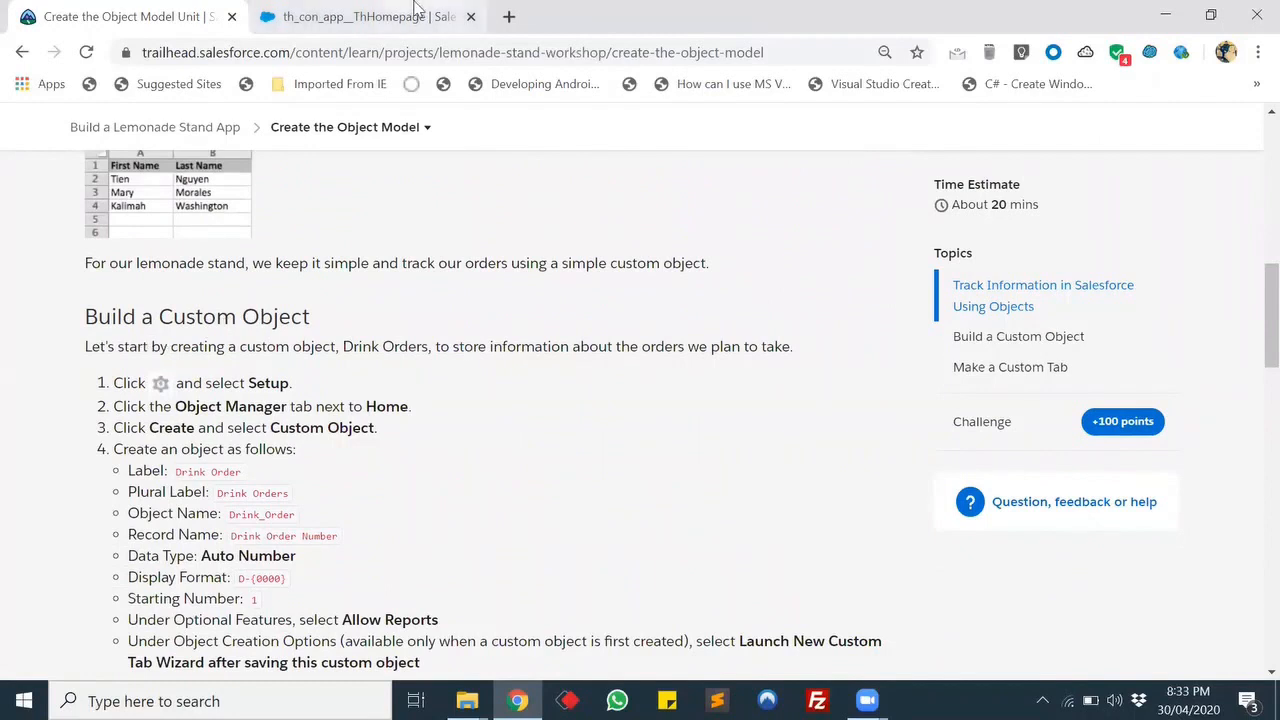
click(362, 16)
click(1167, 128)
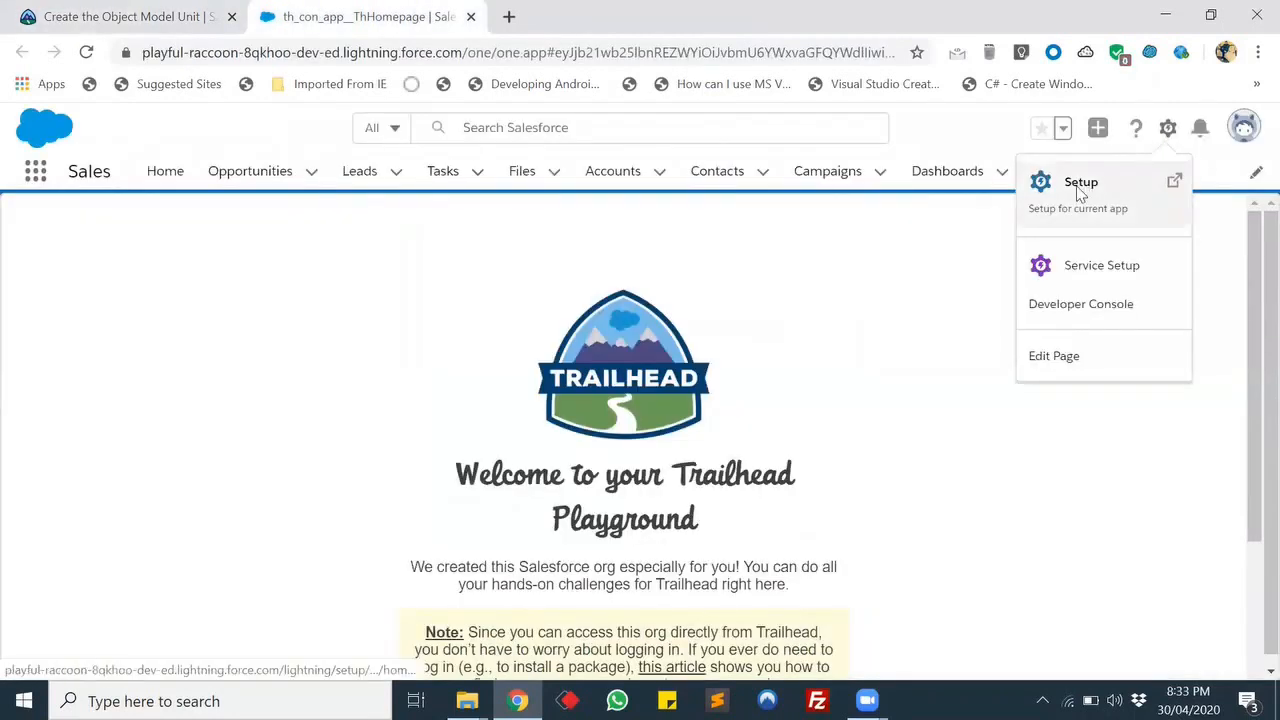
click(1080, 186)
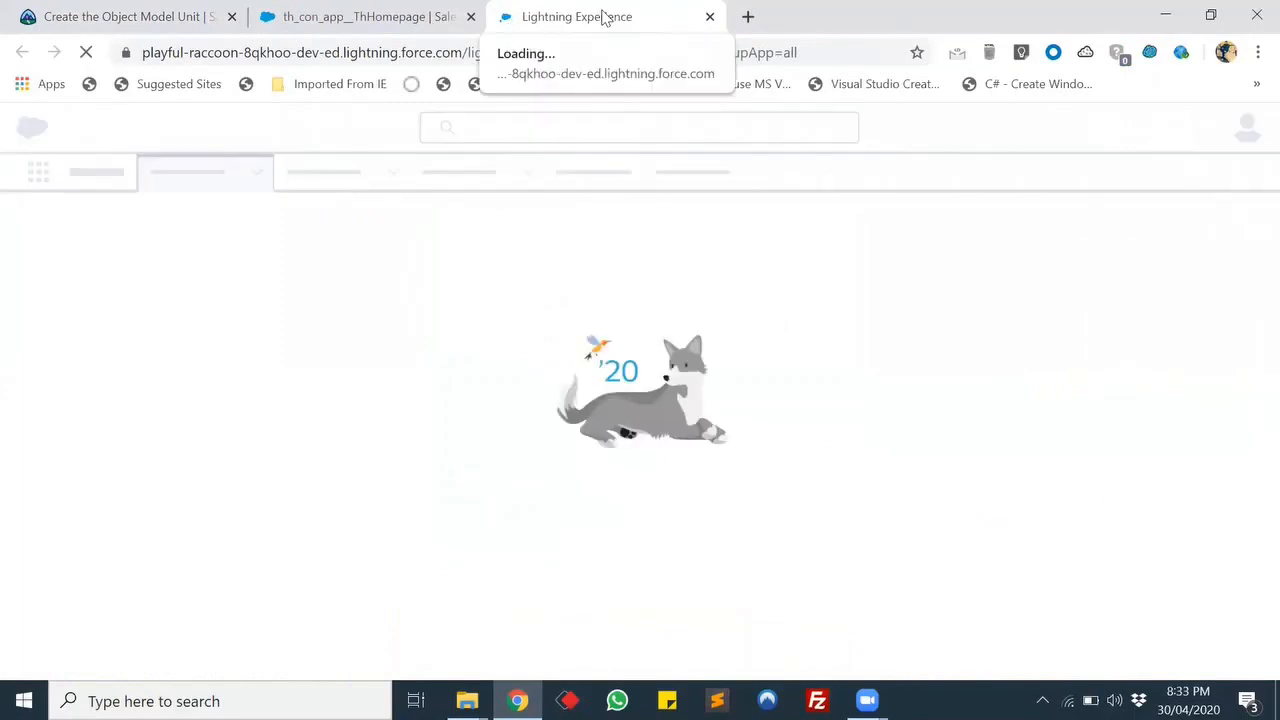
drag(612, 12, 462, 8)
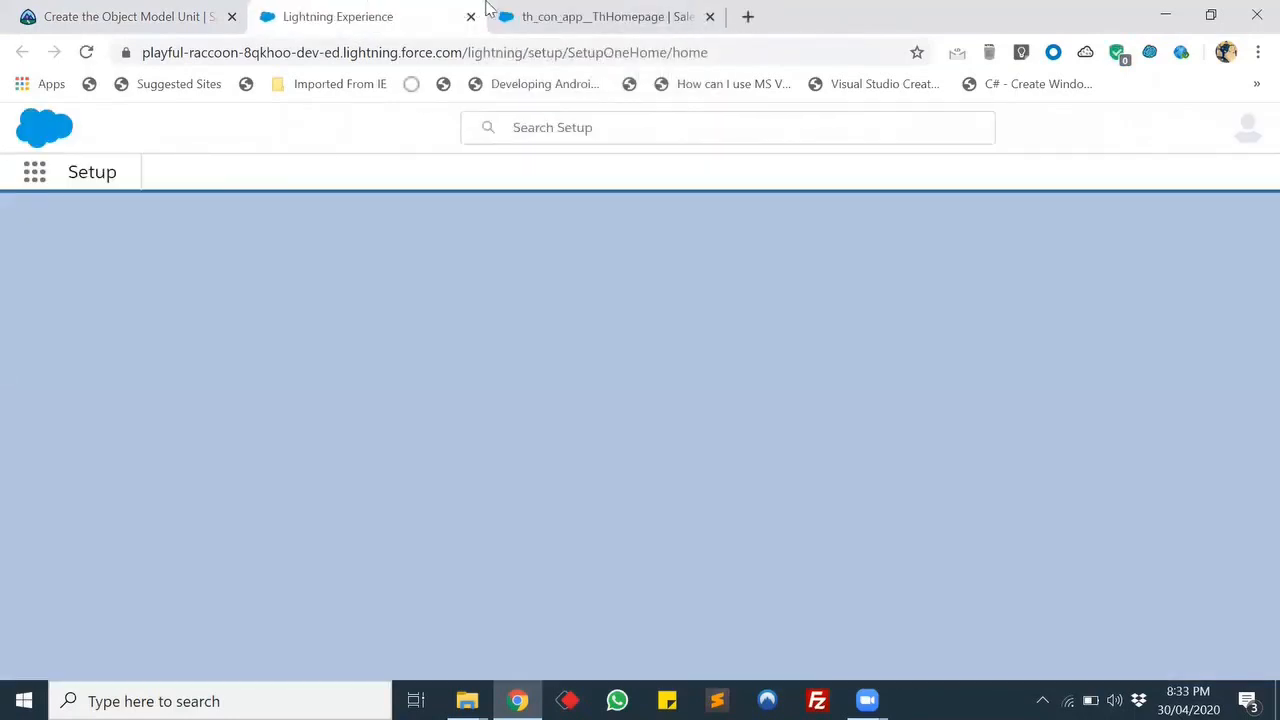
- Start creating a new custom object from Object Manager
click(298, 173)
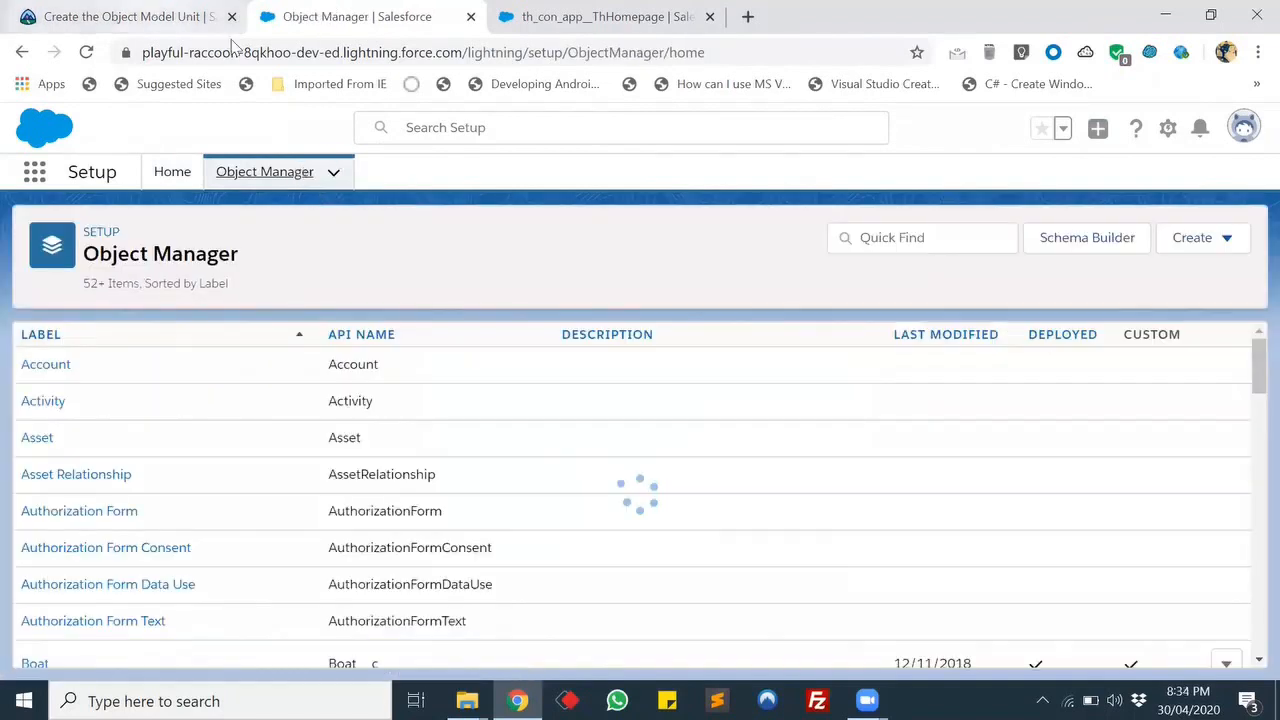
click(1218, 244)
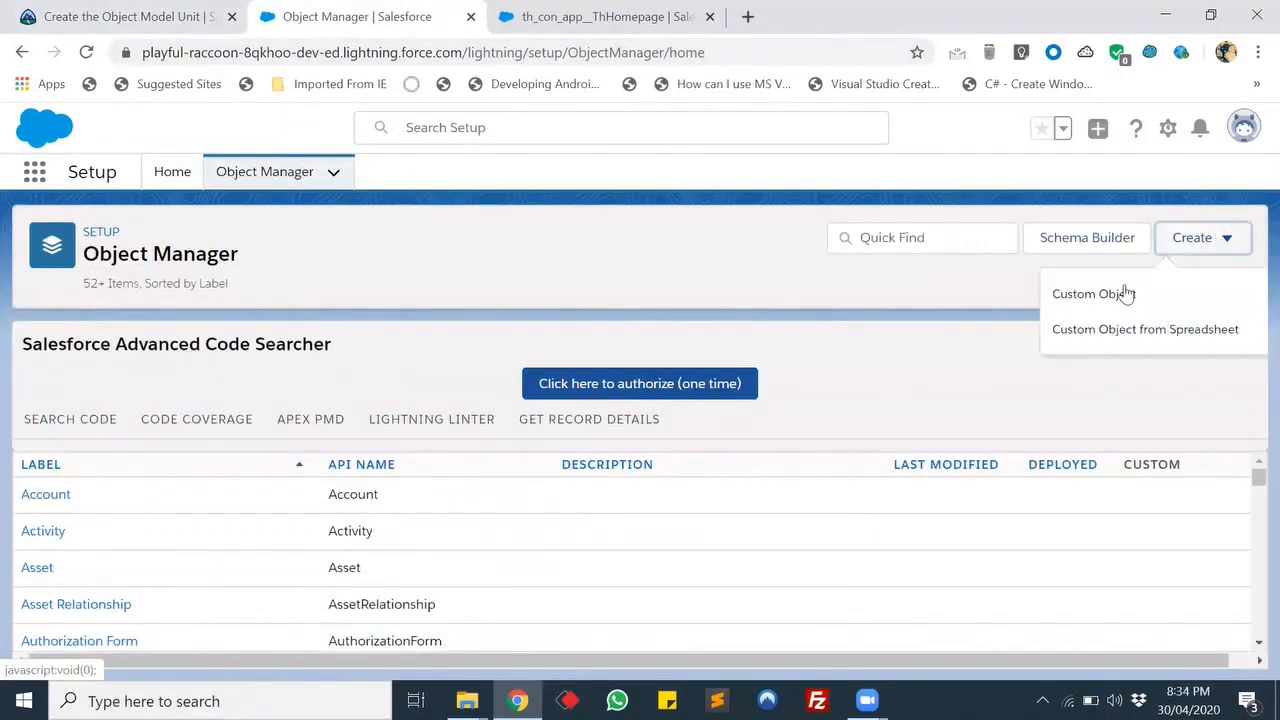
click(1118, 293)
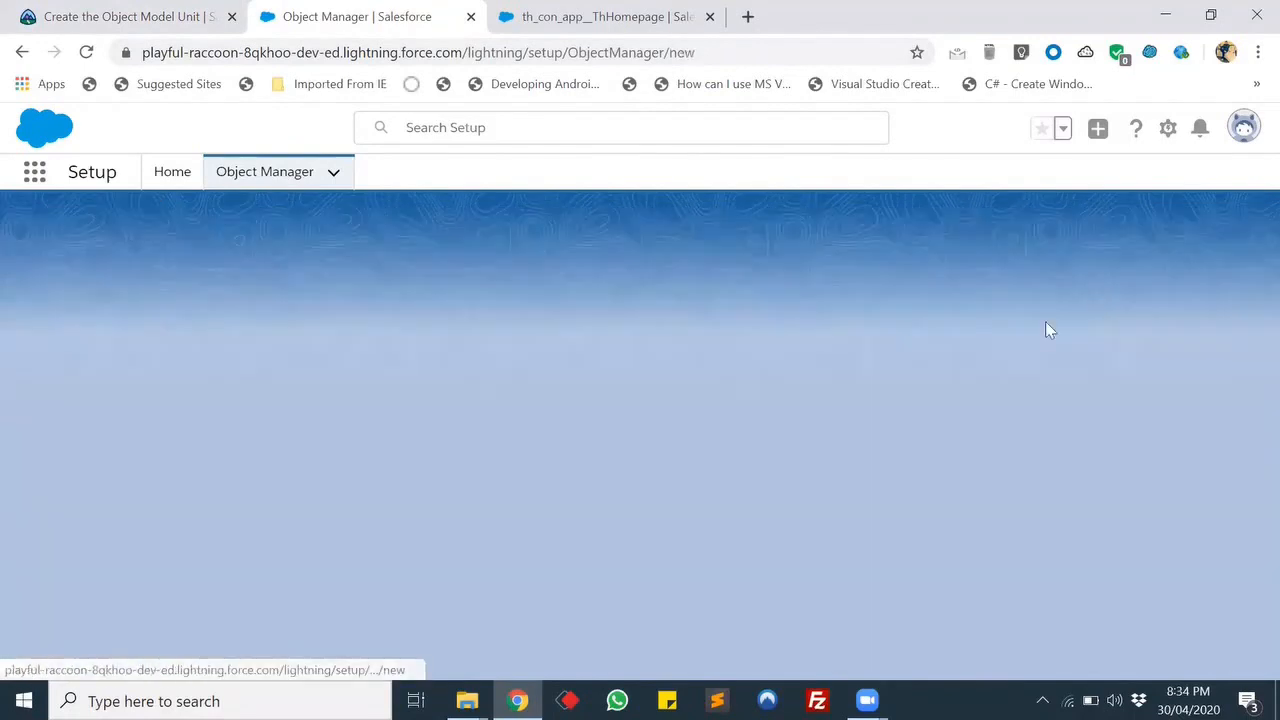
- Copy the label from the Trailhead instructions, reload the blank New Custom Object form, and set the label to Drink Order
click(72, 14)
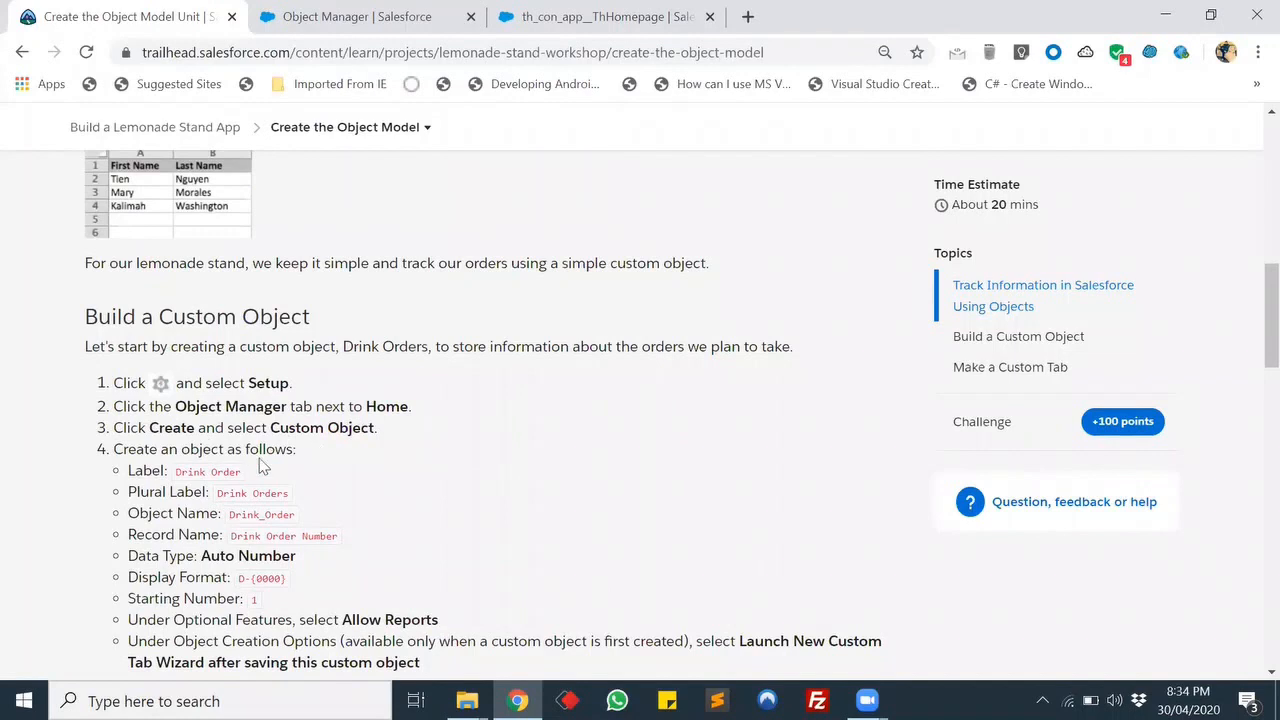
scroll(380, 455, down, 1)
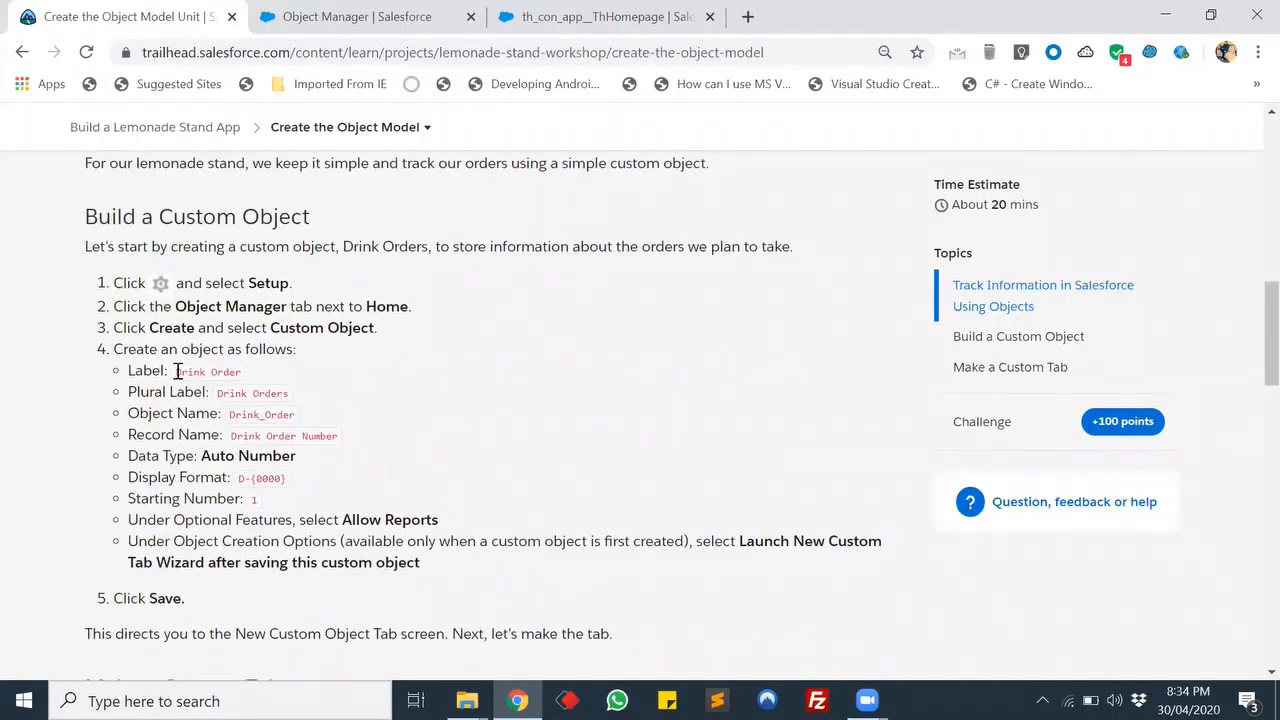
drag(177, 371, 243, 373)
key(ctrl+c)
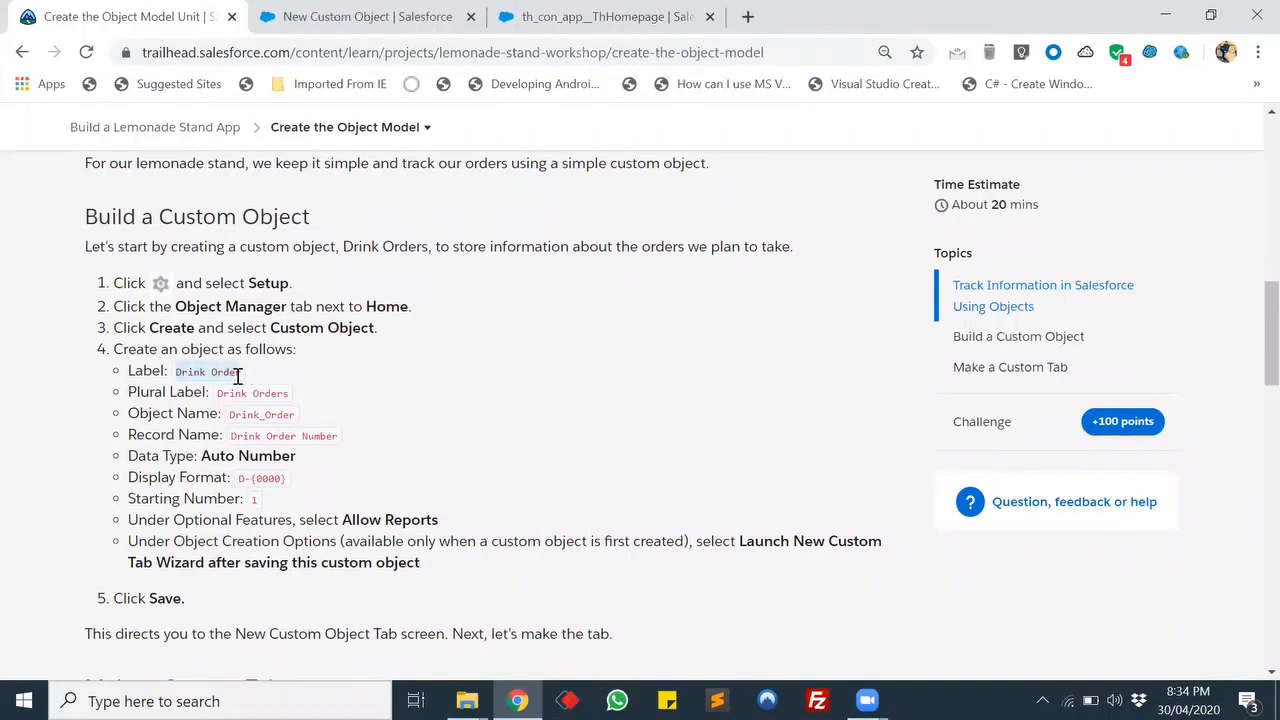
click(322, 10)
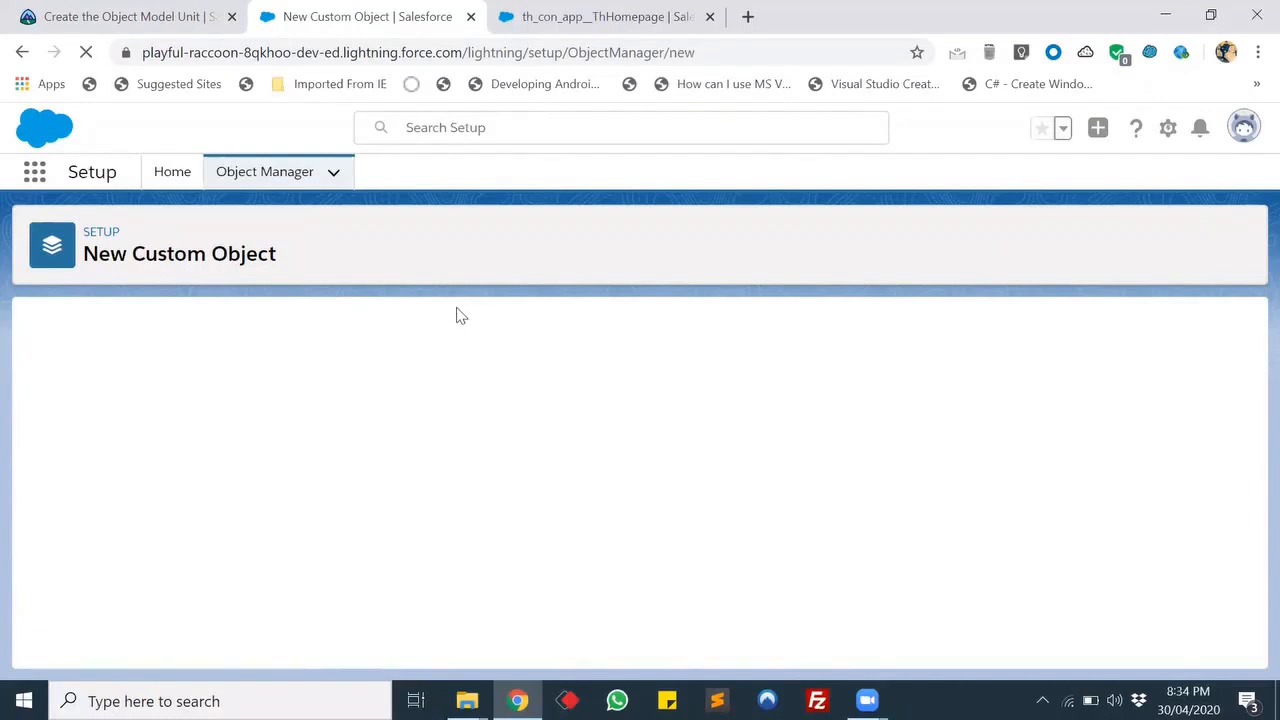
click(85, 55)
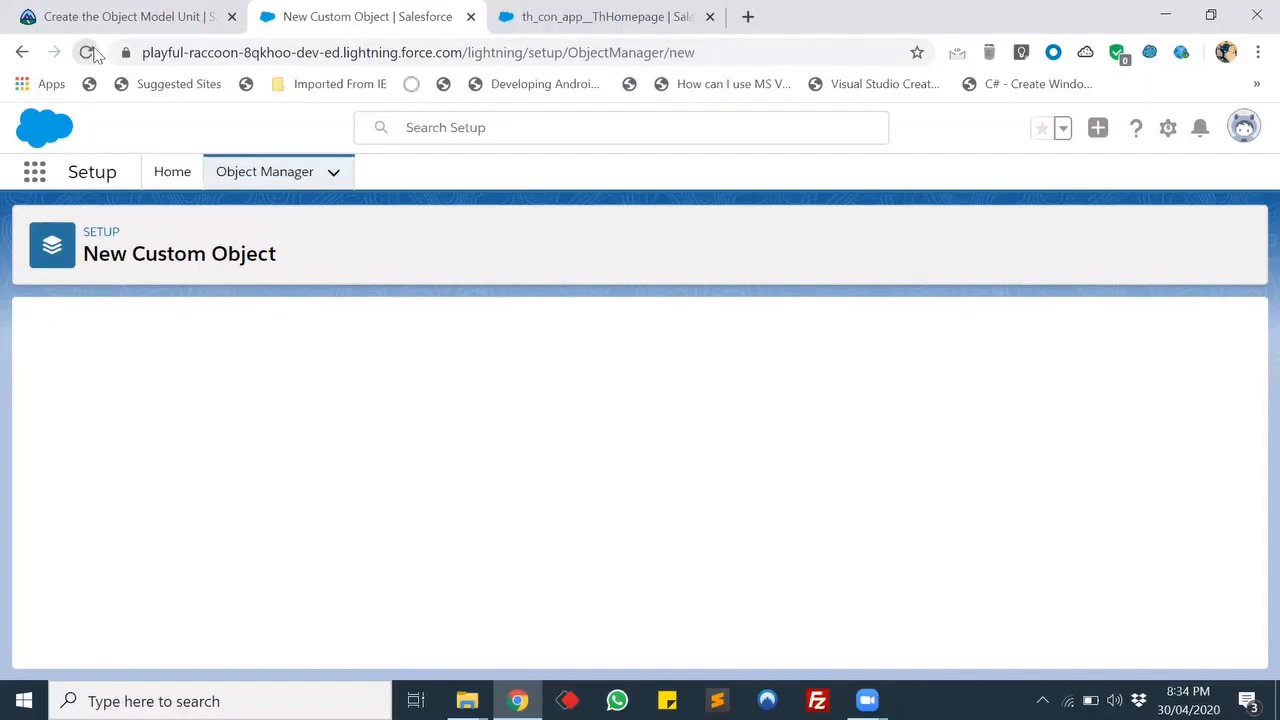
click(88, 53)
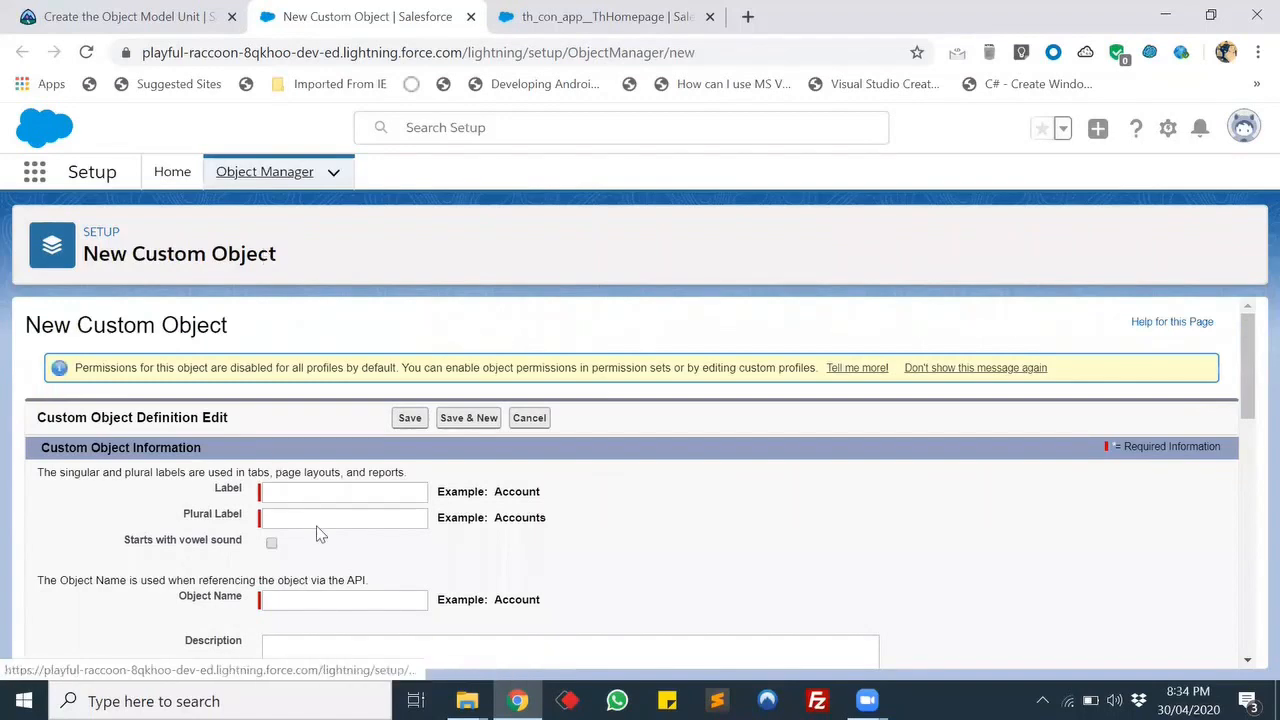
click(335, 494)
text(Drink Order)
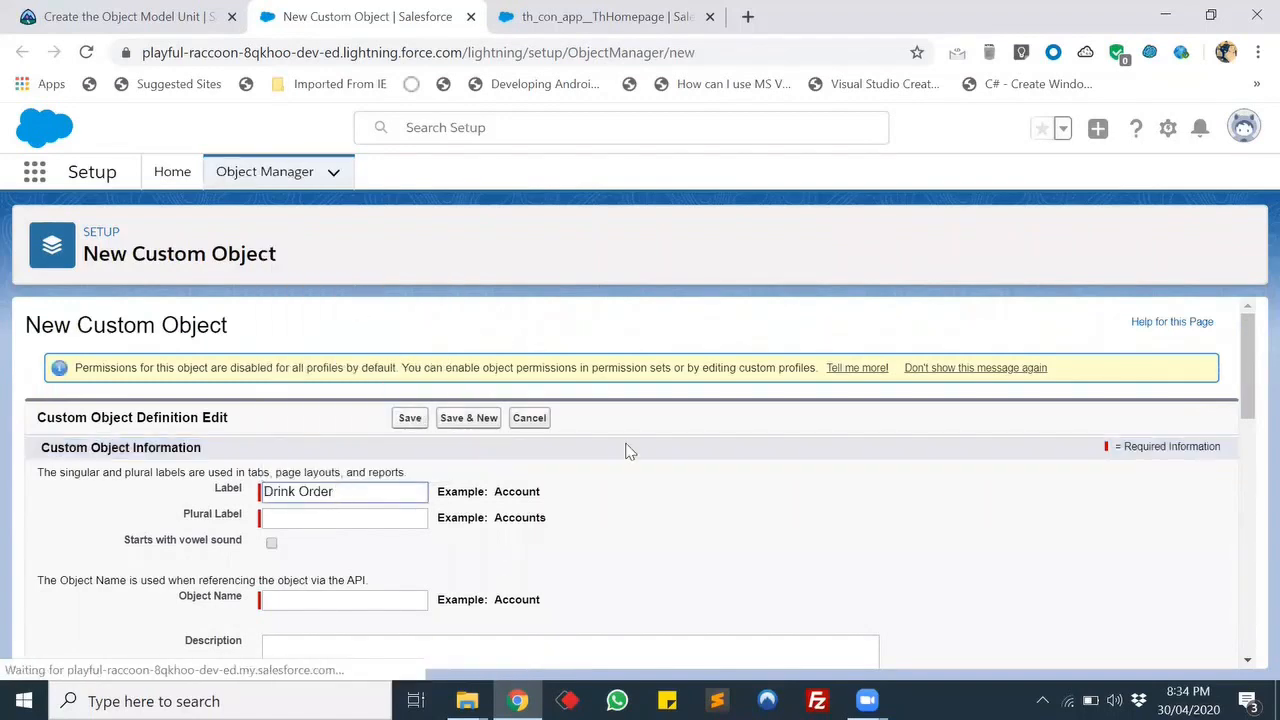
key(Tab)
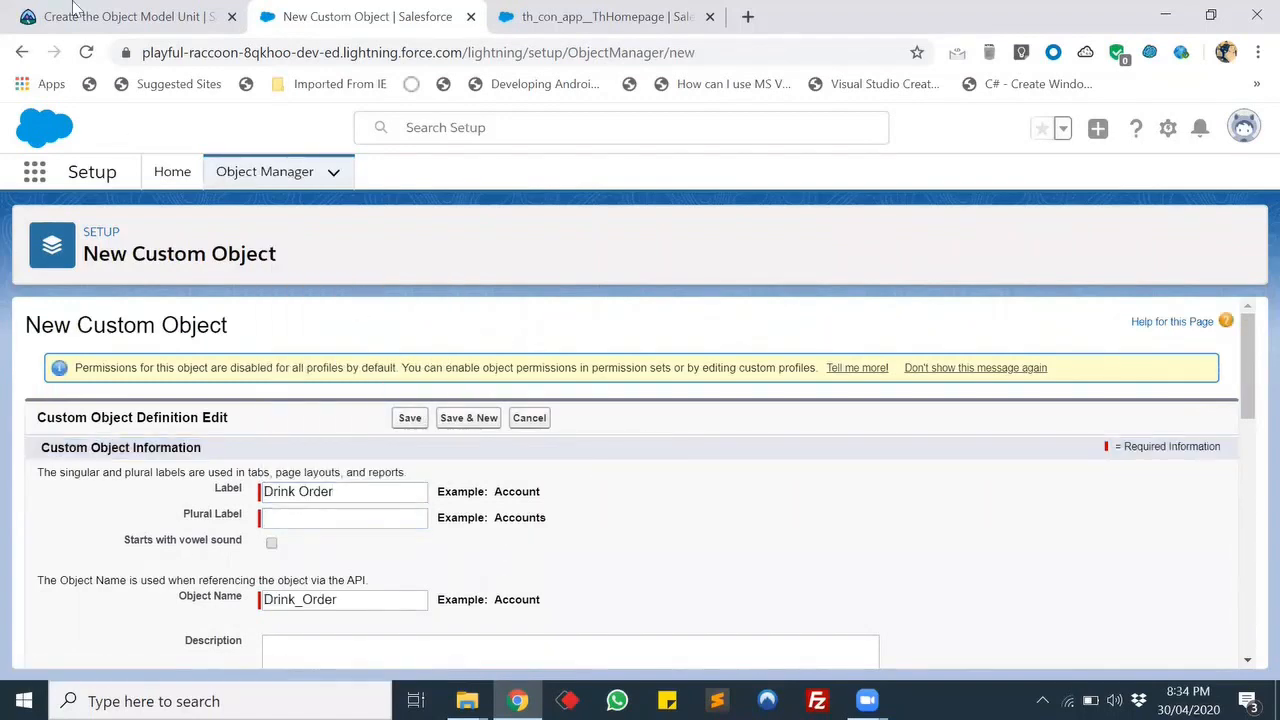
- Check the required plural label in the Trailhead instructions and set the object's Plural Label to Drink Orders
click(74, 12)
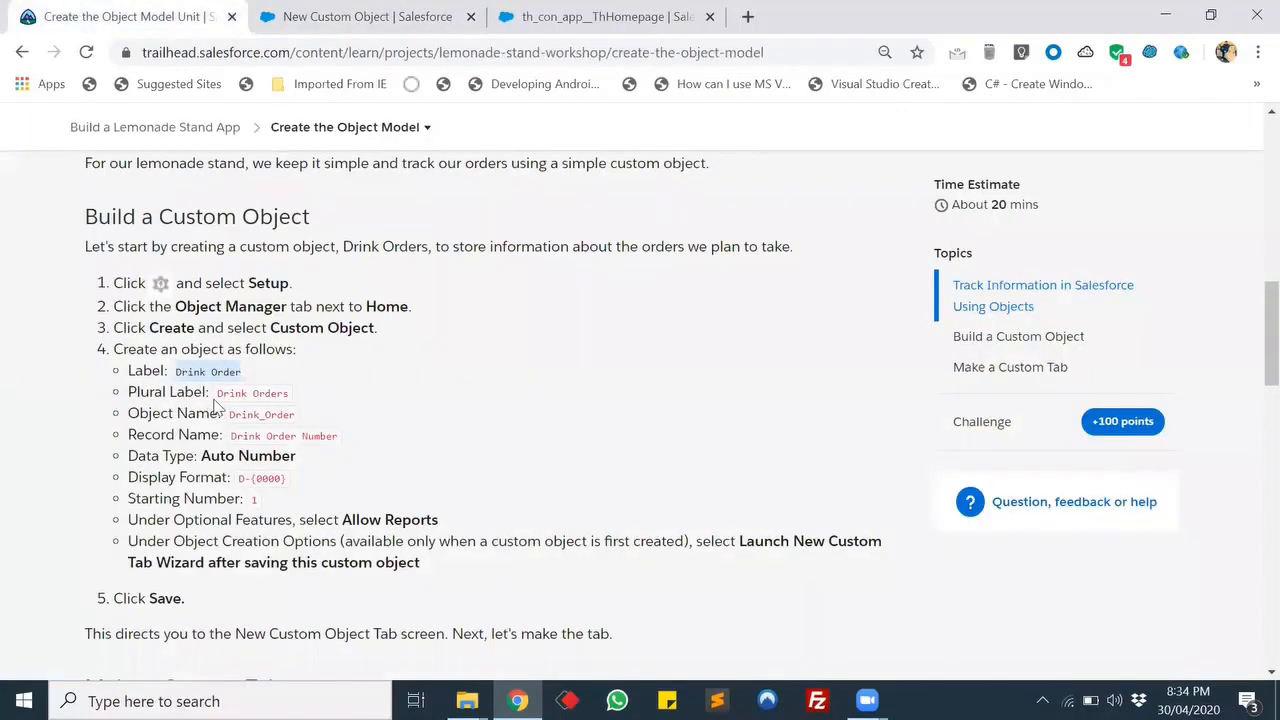
click(283, 14)
click(327, 521)
key(ctrl+v)
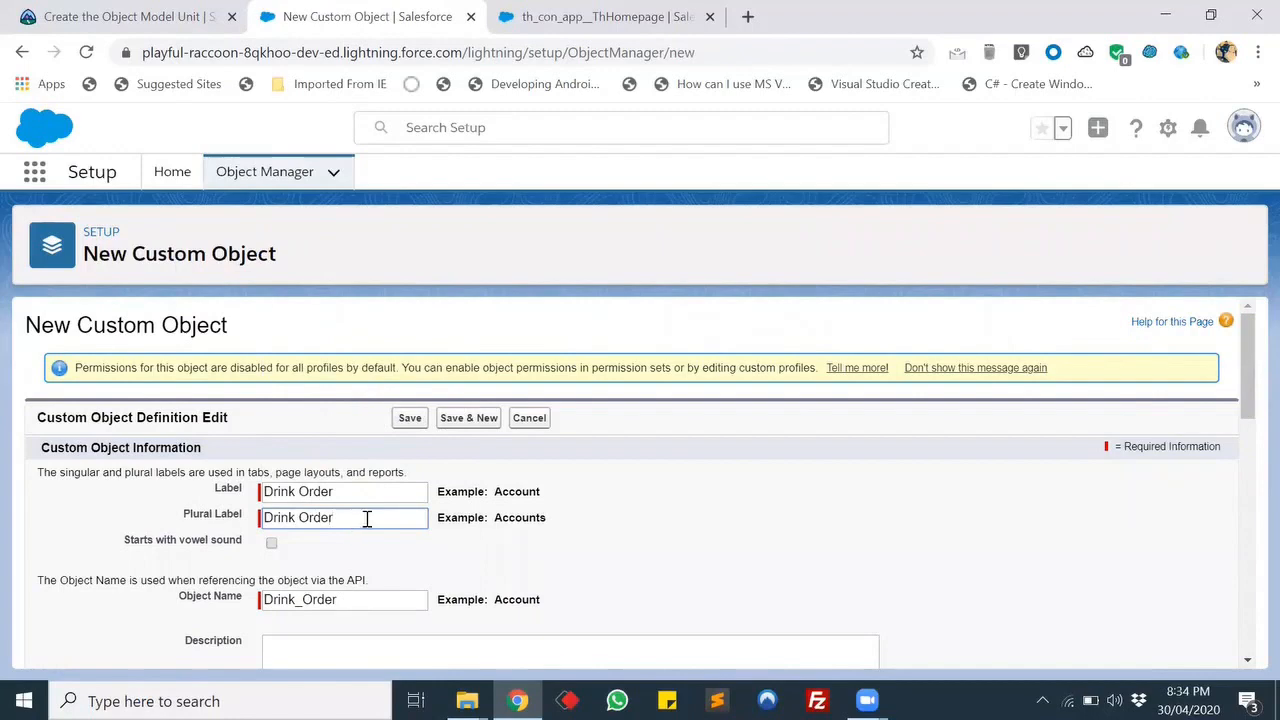
scroll(414, 480, down, 1)
text(s)
- Set the record name to Drink Order Number, copied from the Trailhead instructions, with the data type Auto Number
click(155, 10)
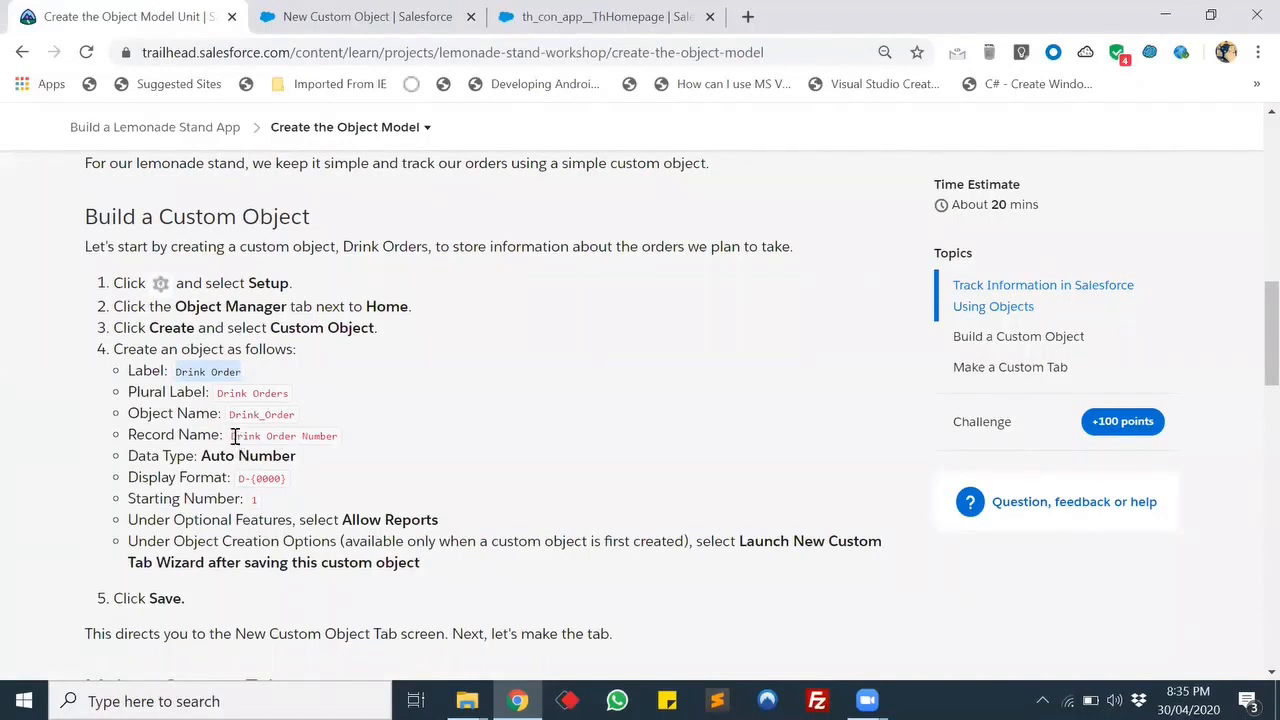
drag(232, 432, 358, 441)
key(ctrl+c)
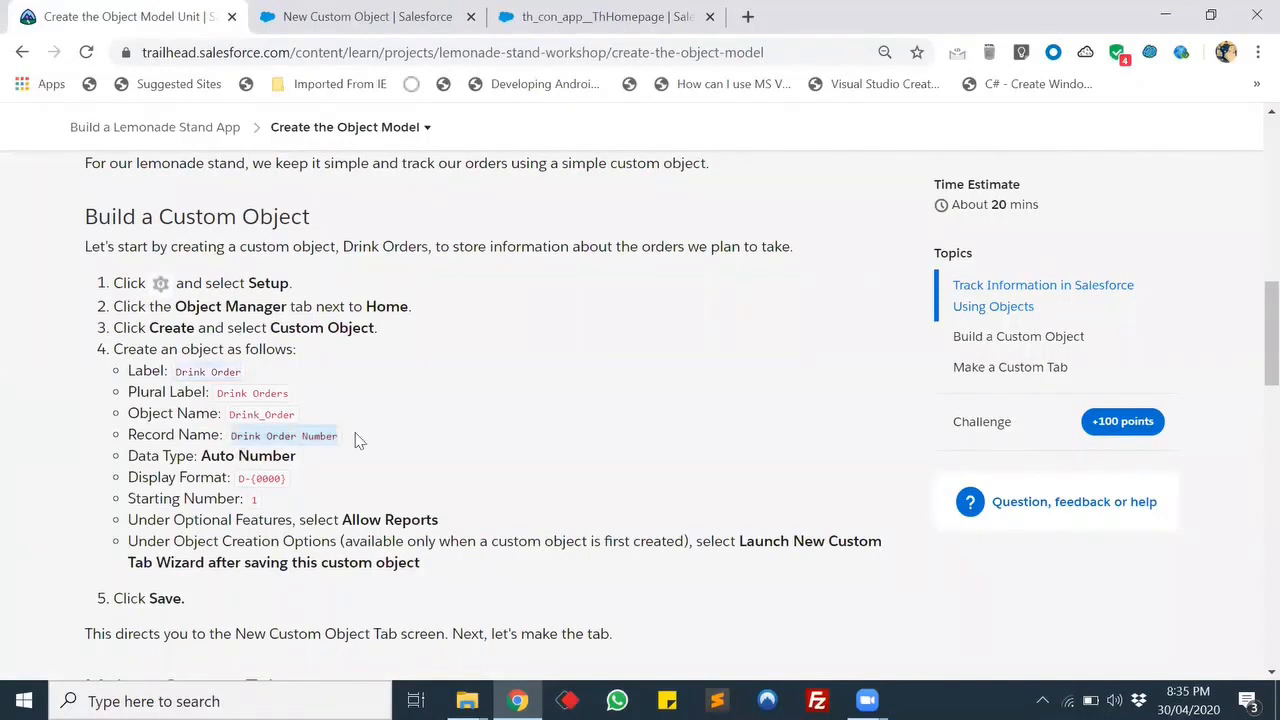
click(300, 16)
scroll(304, 432, down, 3)
scroll(340, 448, down, 1)
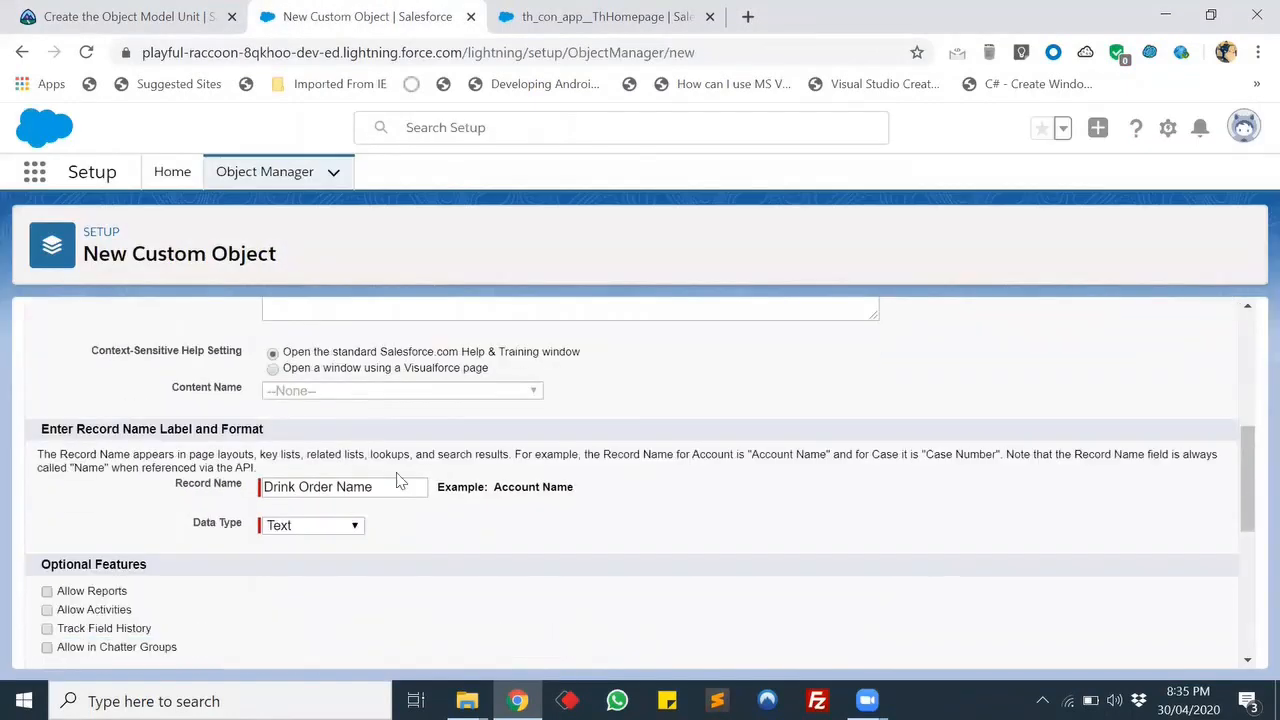
drag(367, 483, 188, 486)
key(ctrl+v)
click(307, 535)
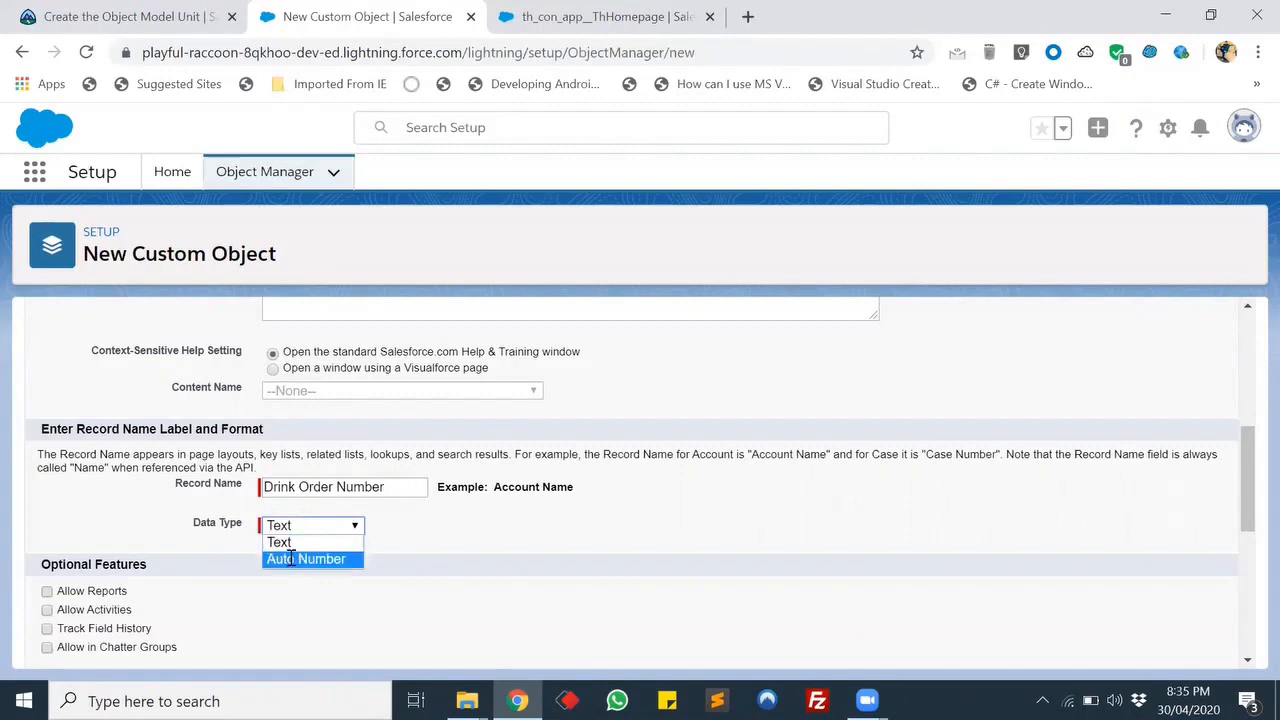
click(300, 557)
- Set the display format to D-{0000}, copied from the Trailhead instructions, and the starting number to 1
click(125, 14)
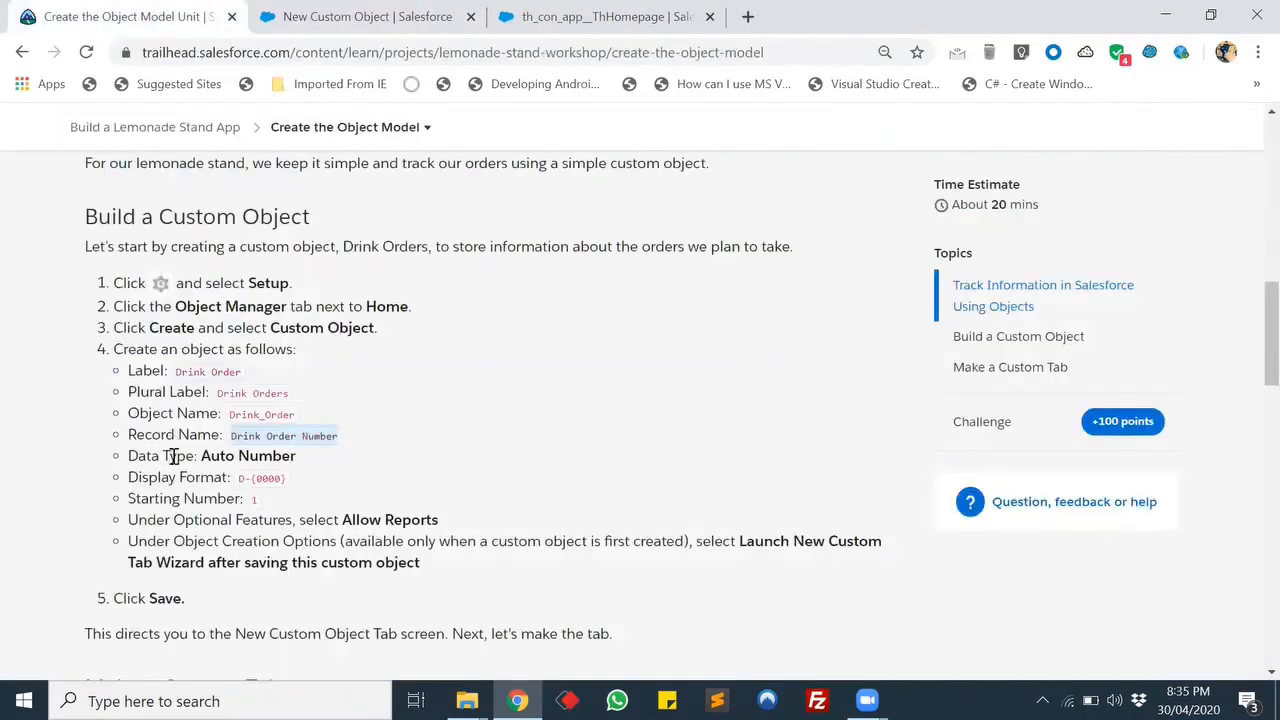
scroll(173, 456, down, 1)
drag(240, 378, 284, 377)
key(ctrl+c)
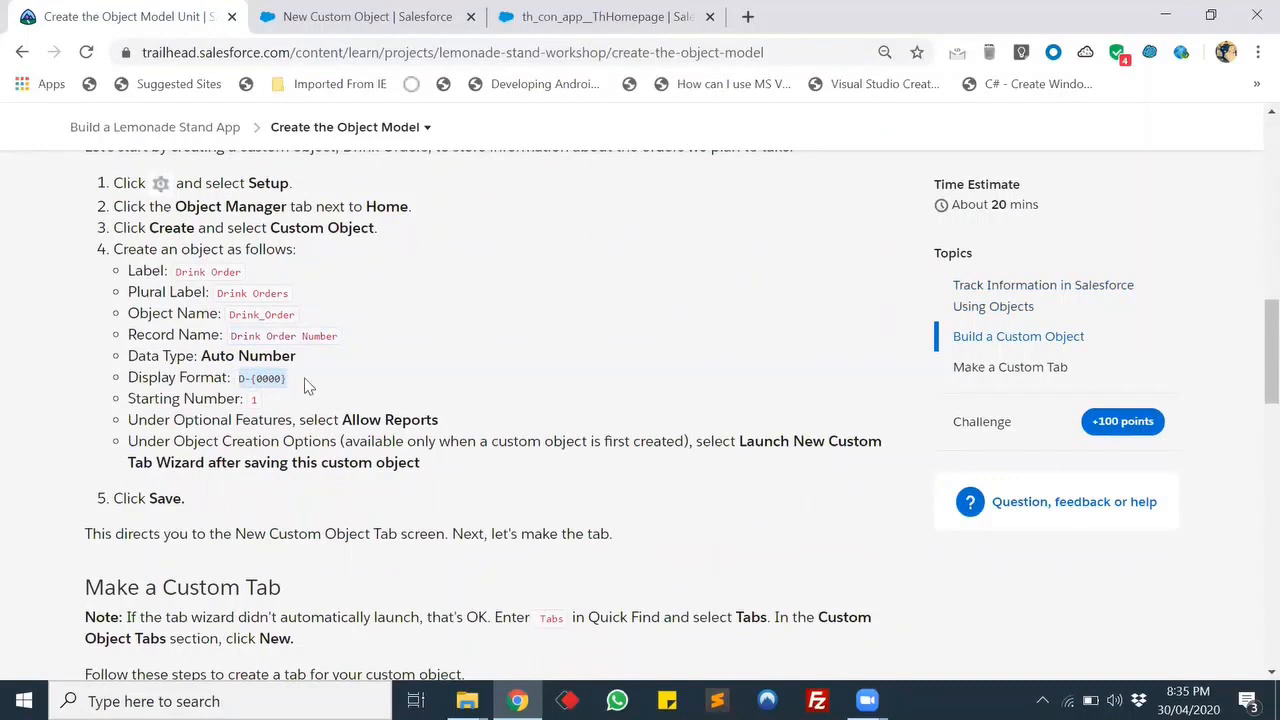
click(318, 14)
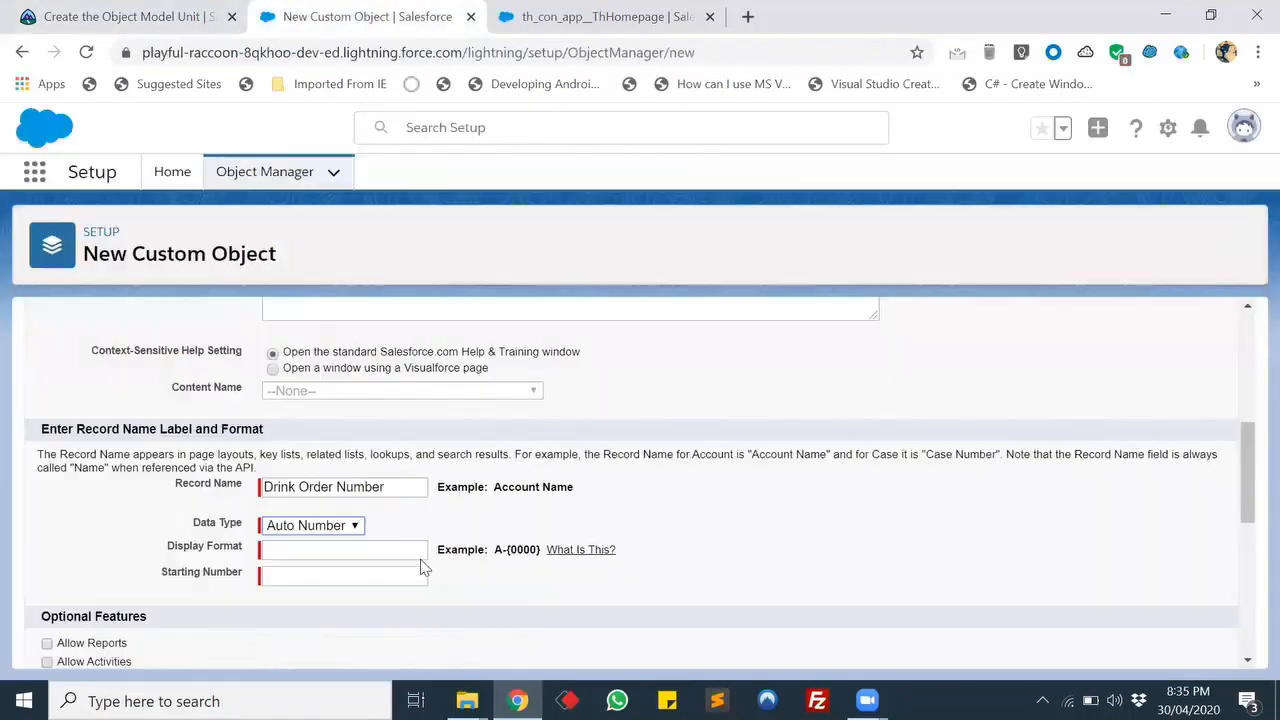
click(343, 552)
key(ctrl+v)
click(326, 574)
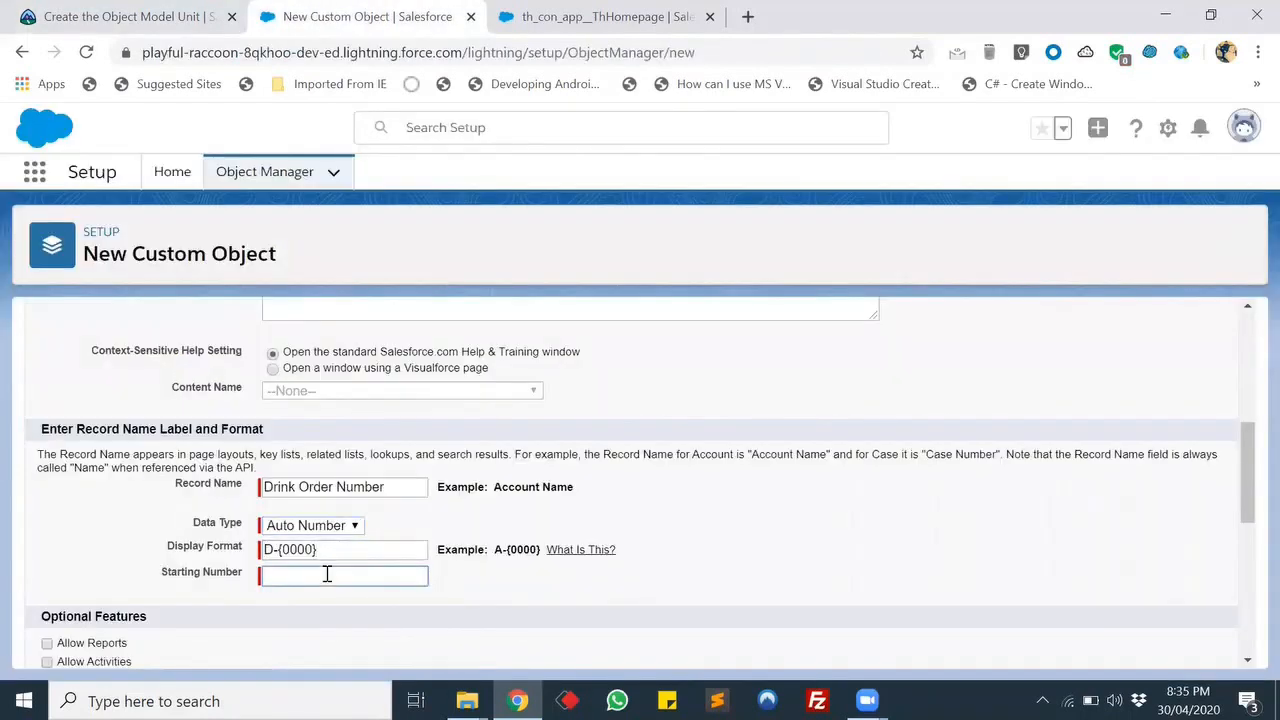
text(1)
click(96, 528)
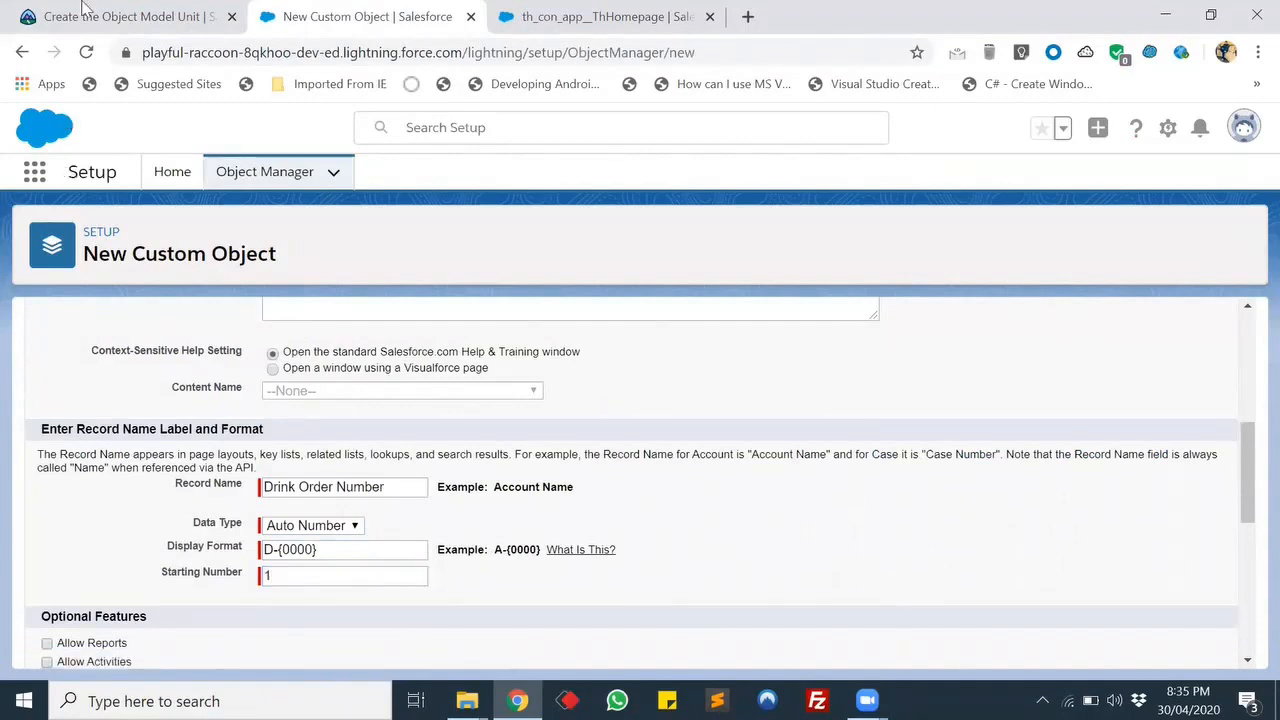
- Check the remaining object settings in the Trailhead instructions and enable Allow Reports under Optional Features
click(83, 8)
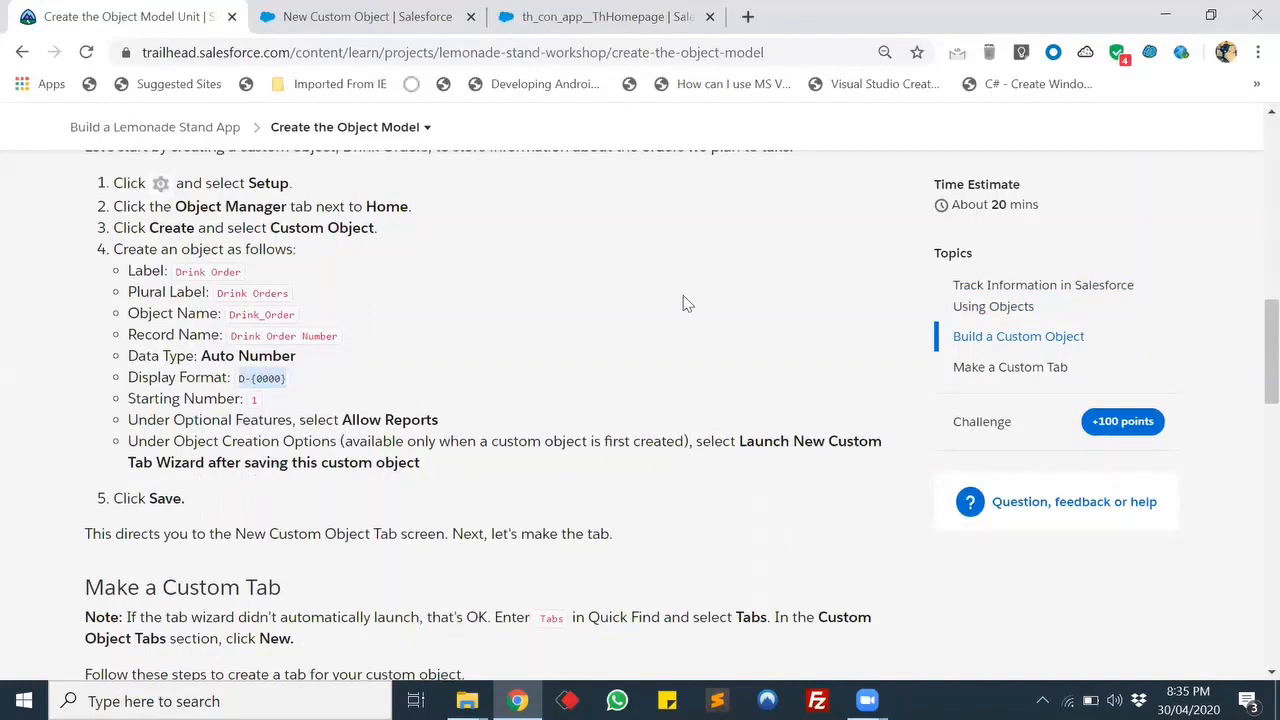
click(405, 8)
scroll(222, 415, down, 1)
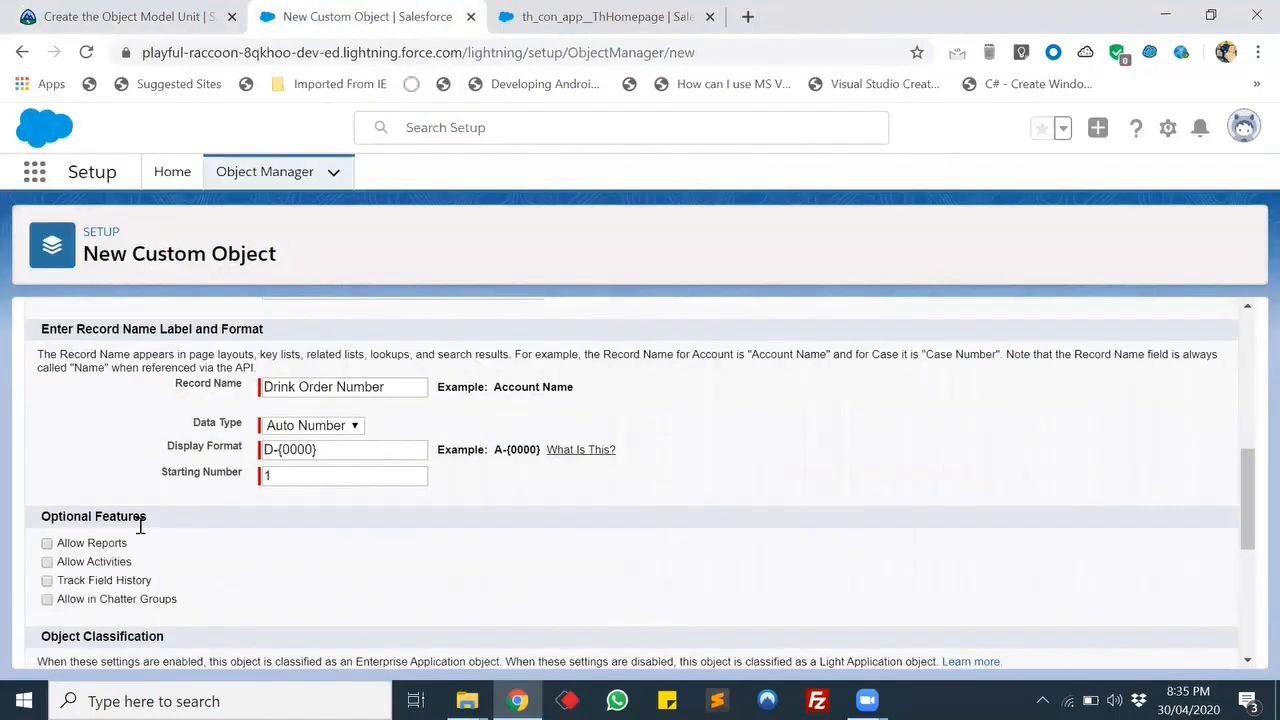
click(47, 543)
- Compare the object creation options with the Trailhead instructions and save the Drink Order custom object
scroll(303, 551, down, 3)
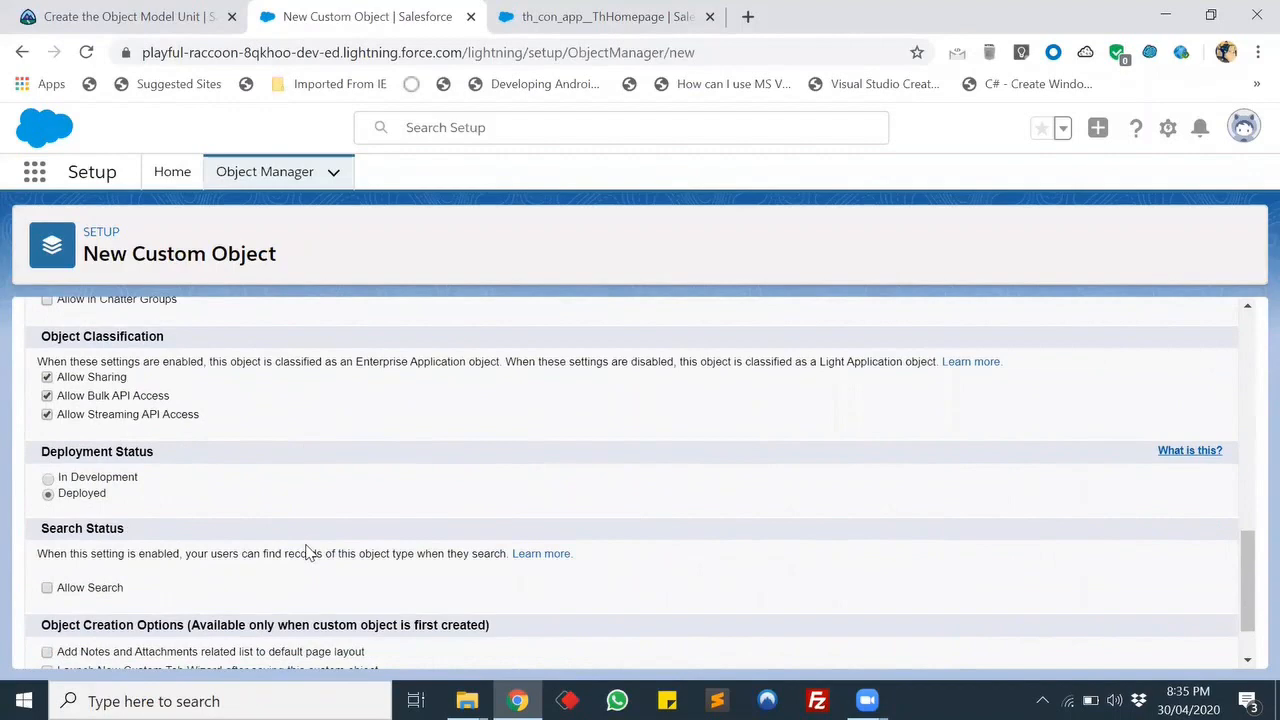
scroll(310, 552, down, 1)
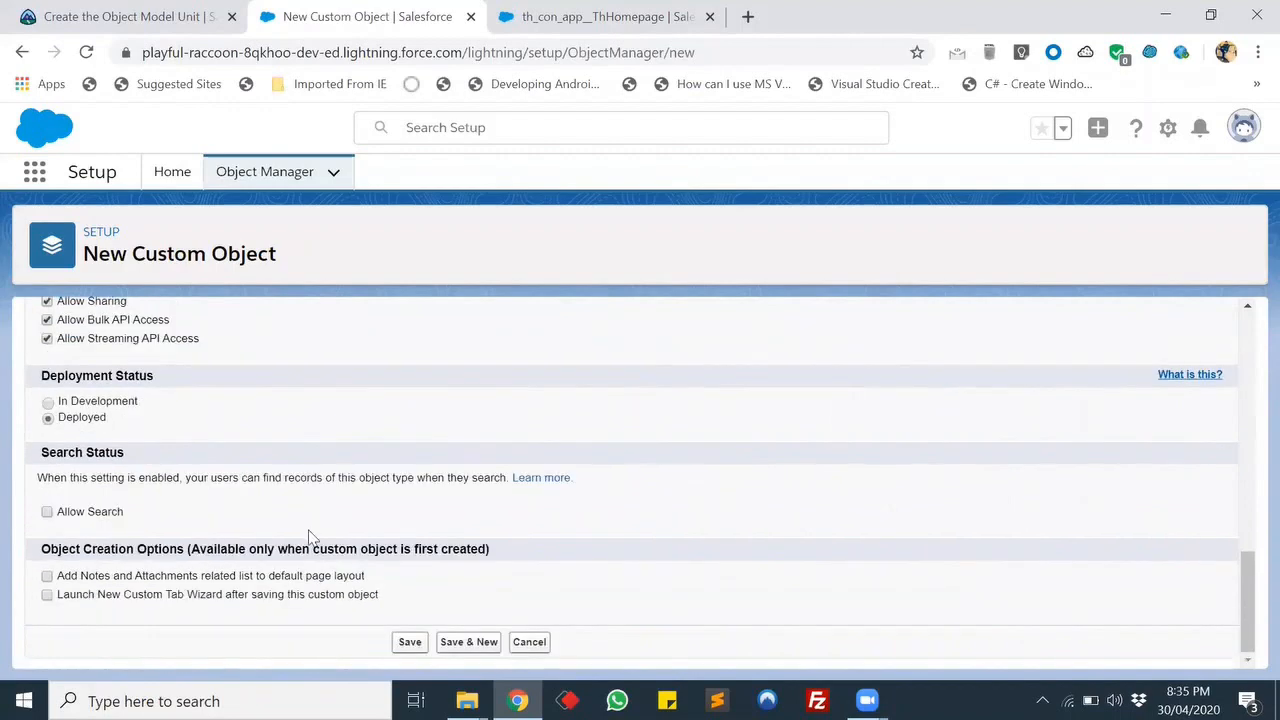
click(121, 8)
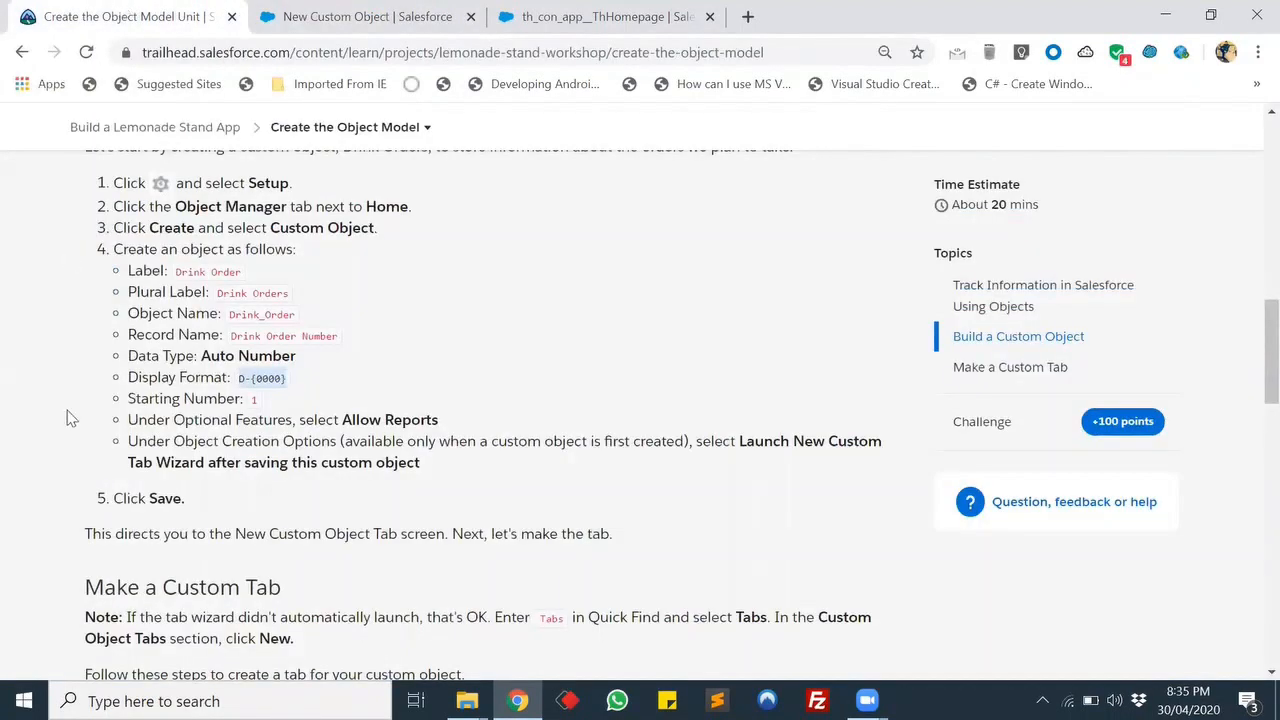
click(342, 10)
click(405, 642)
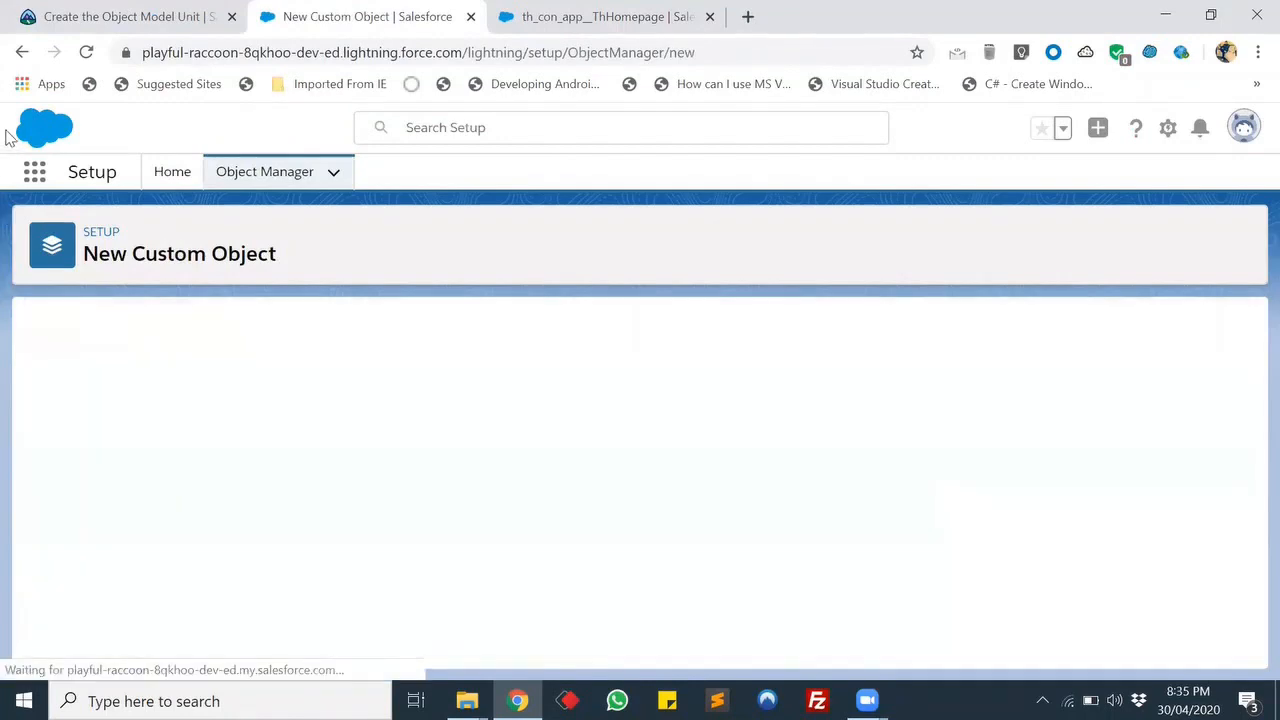
- Check the Make a Custom Tab instructions in Trailhead, then search Setup in the playground for "tabs"
click(165, 8)
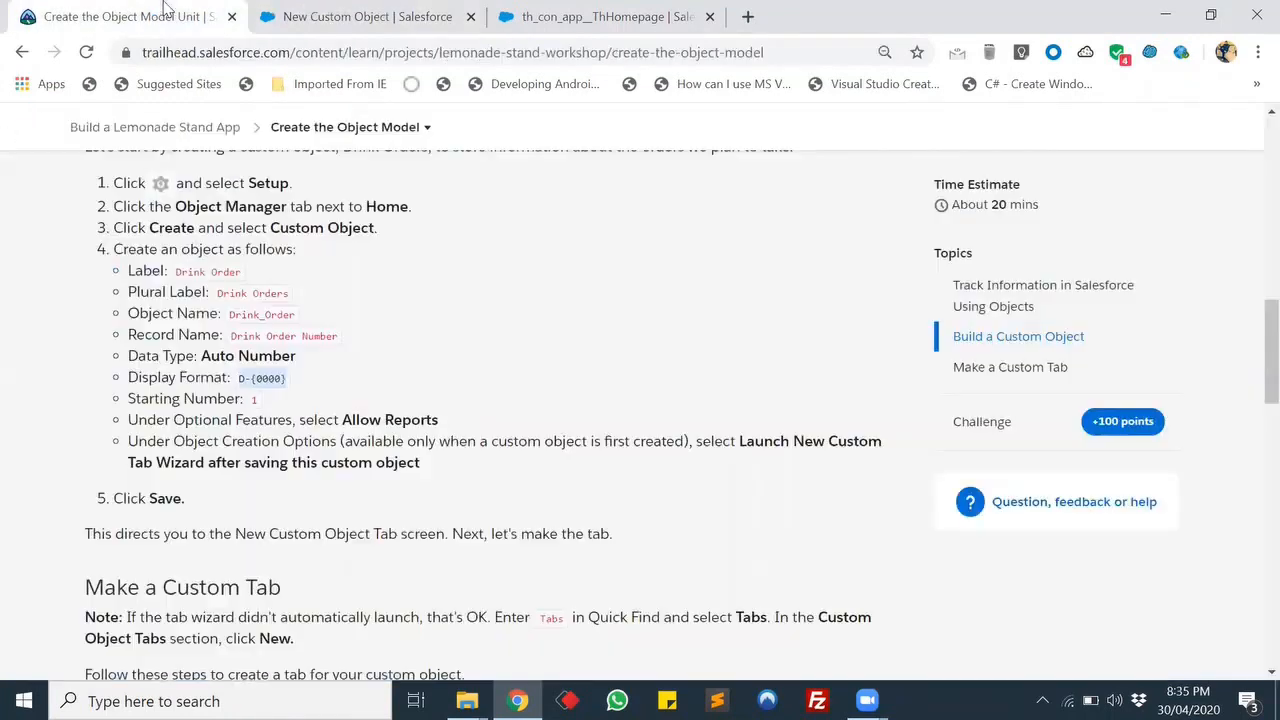
scroll(124, 434, down, 2)
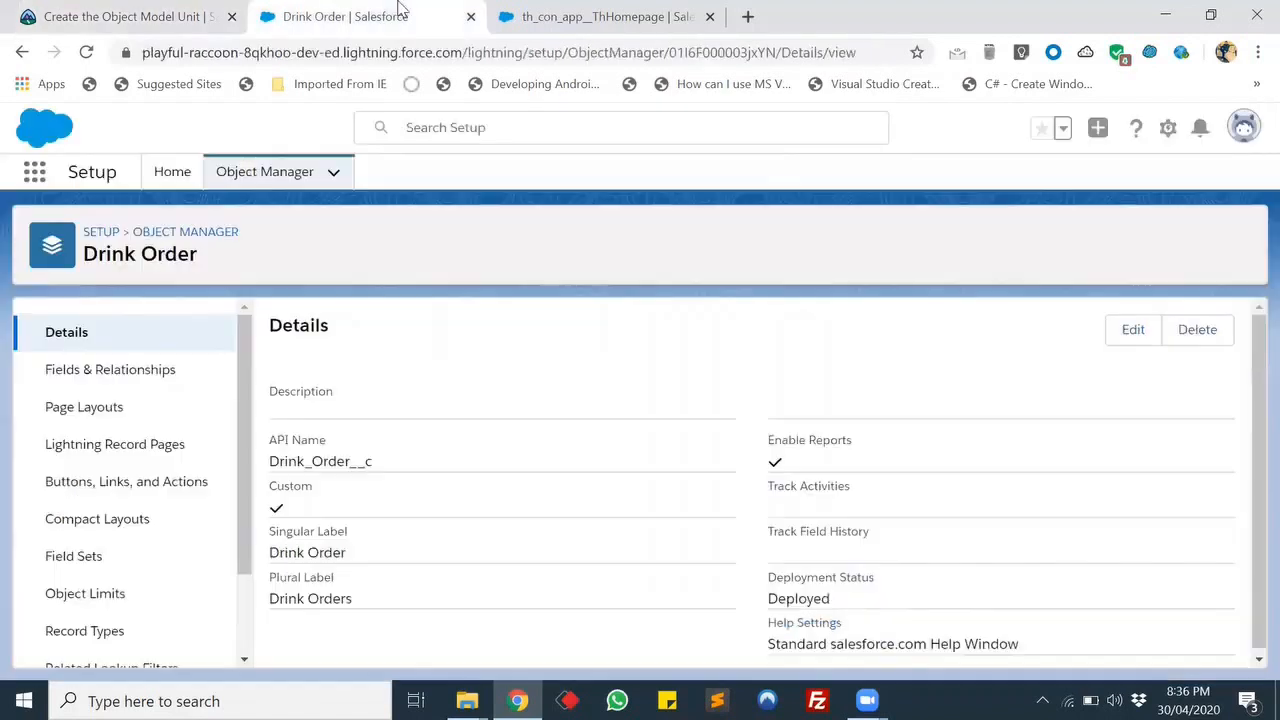
click(405, 12)
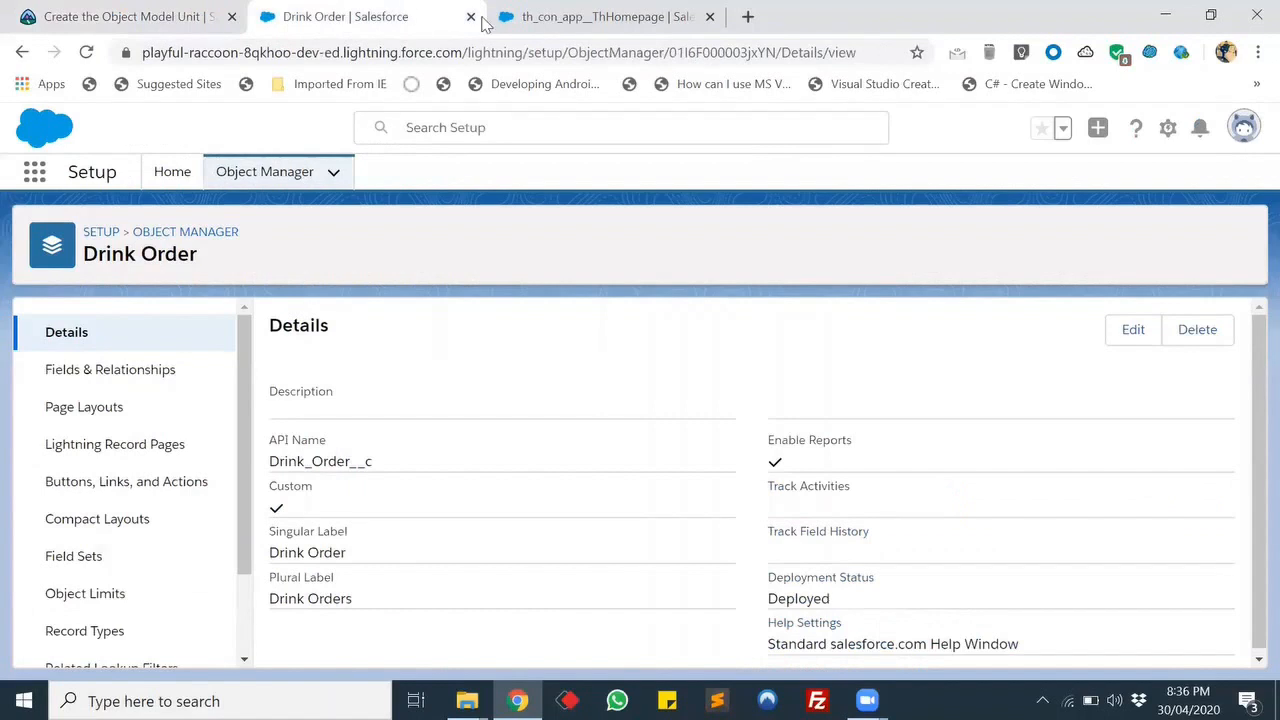
click(170, 174)
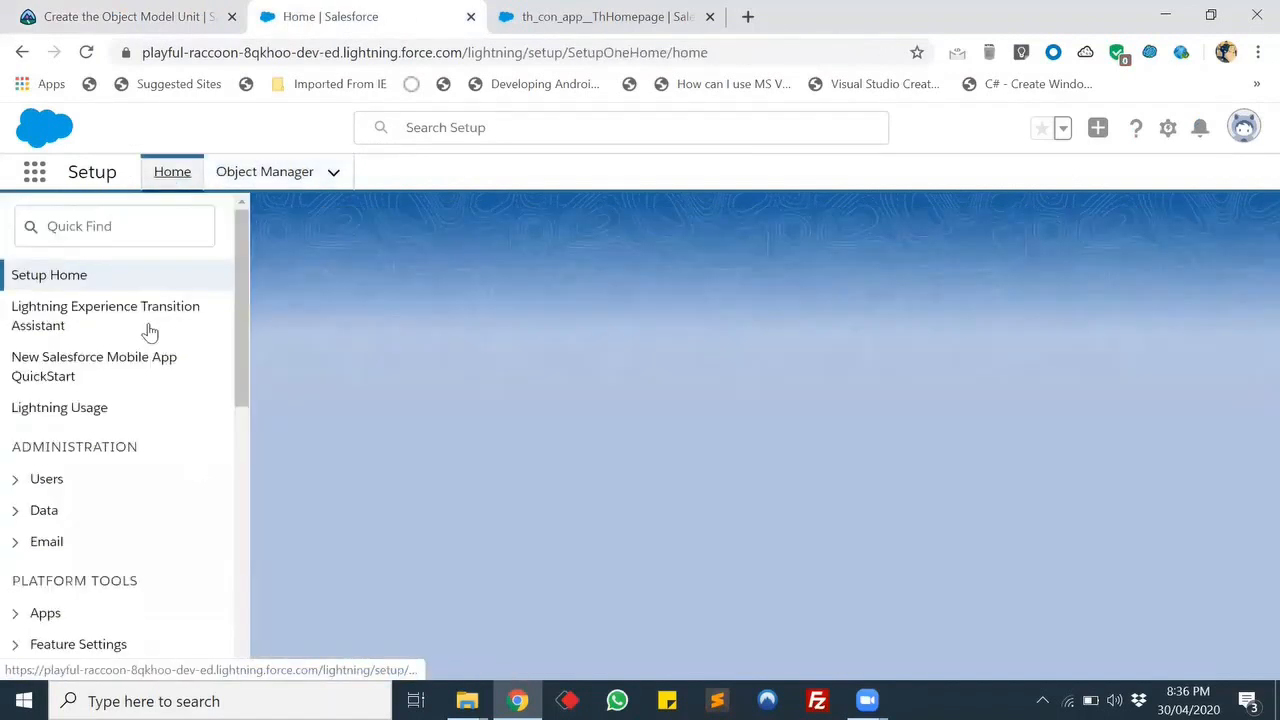
click(157, 234)
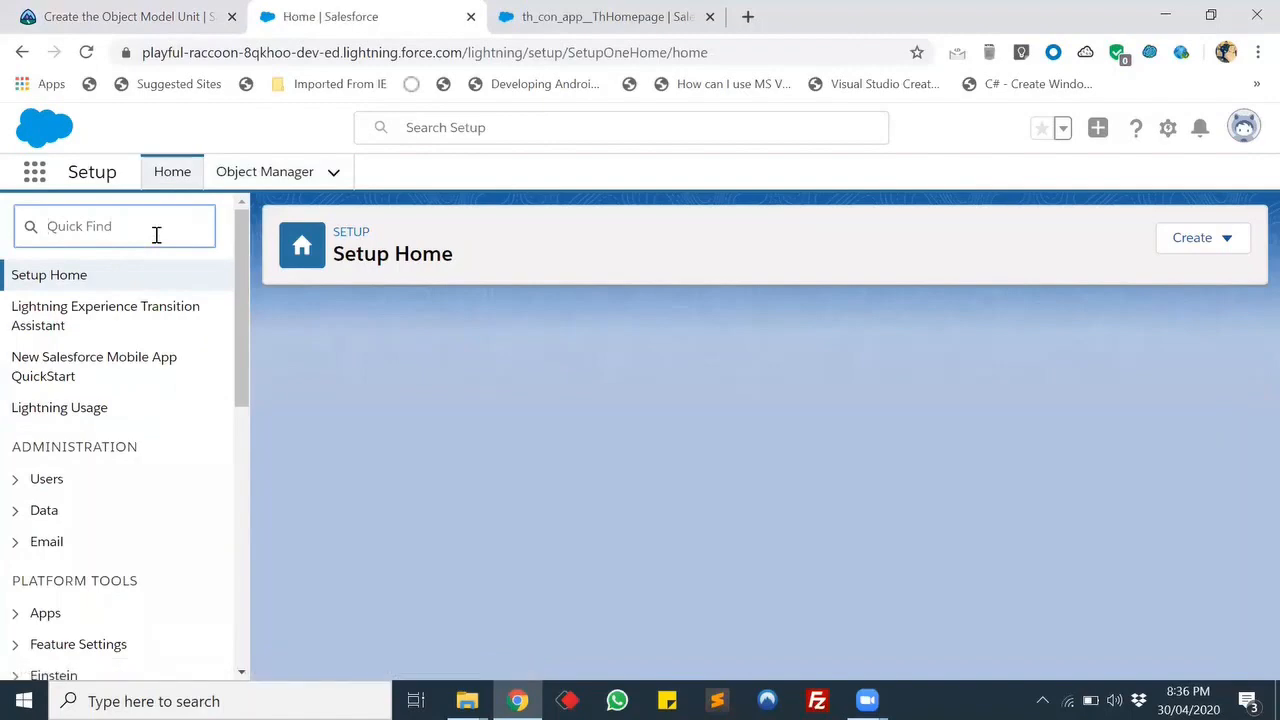
text(tabs)
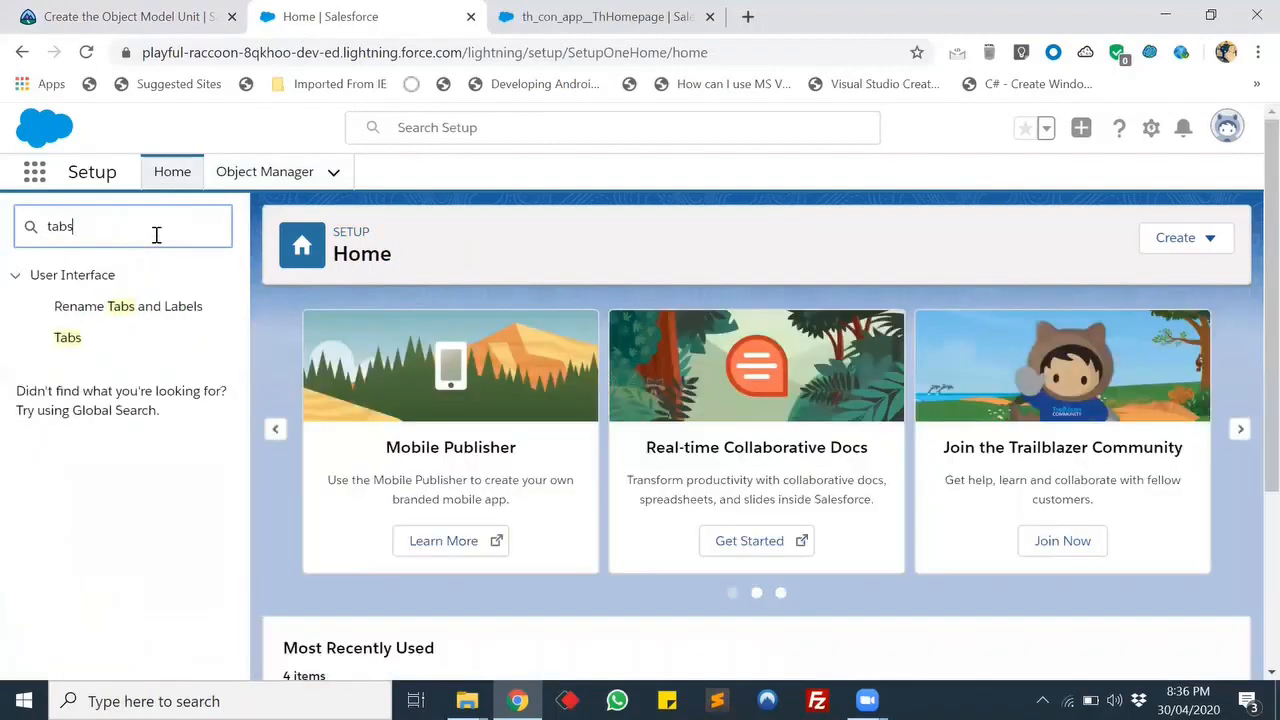
- Open the Tabs setup page and start a new custom object tab, following the Trailhead note
click(148, 8)
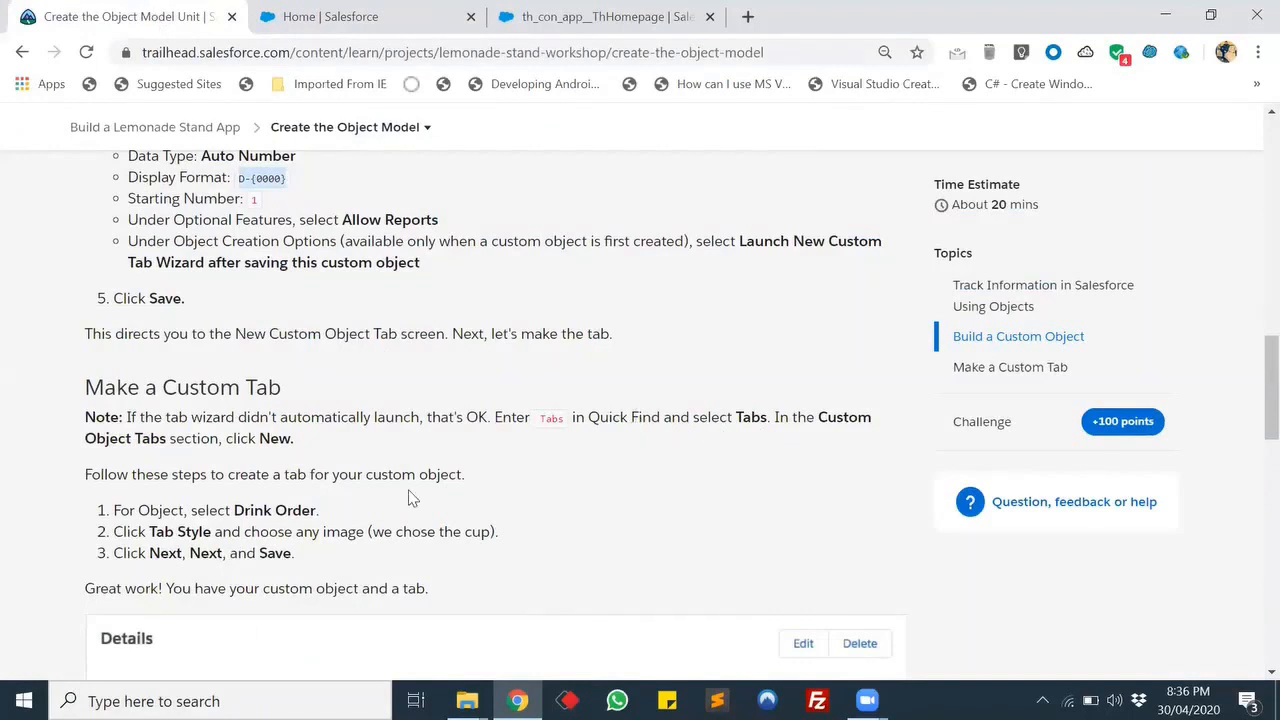
click(332, 16)
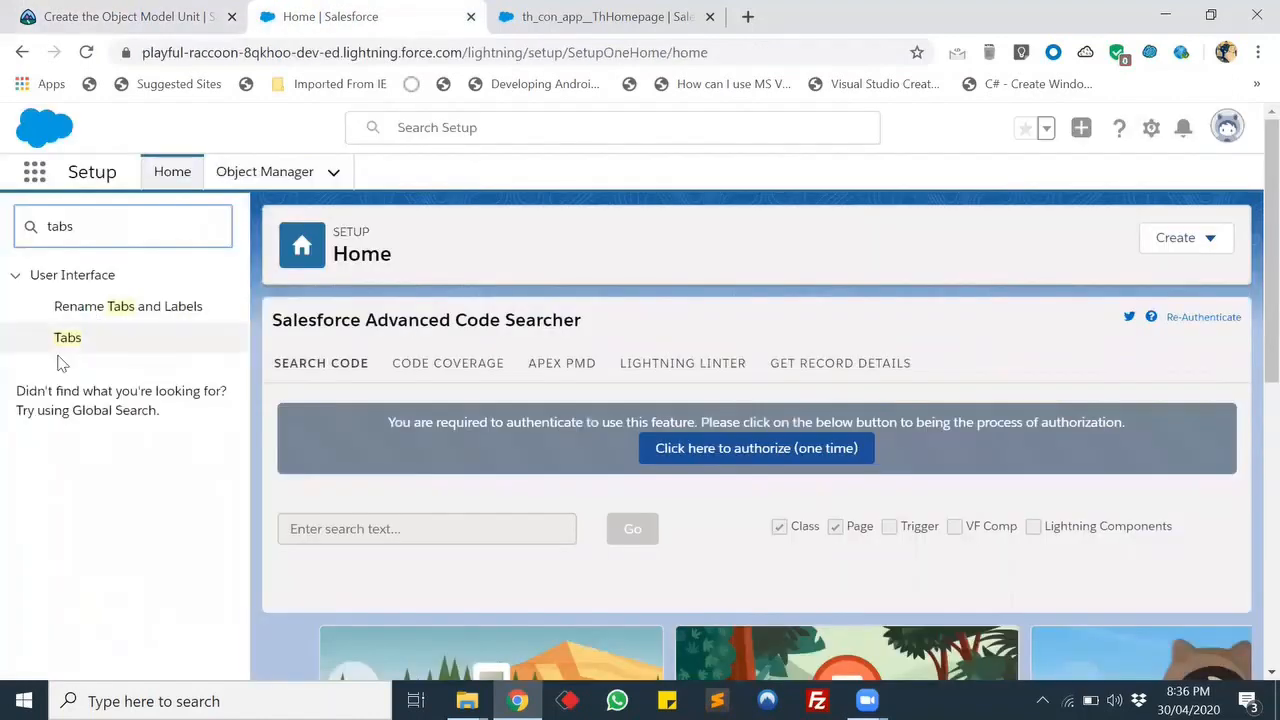
click(70, 340)
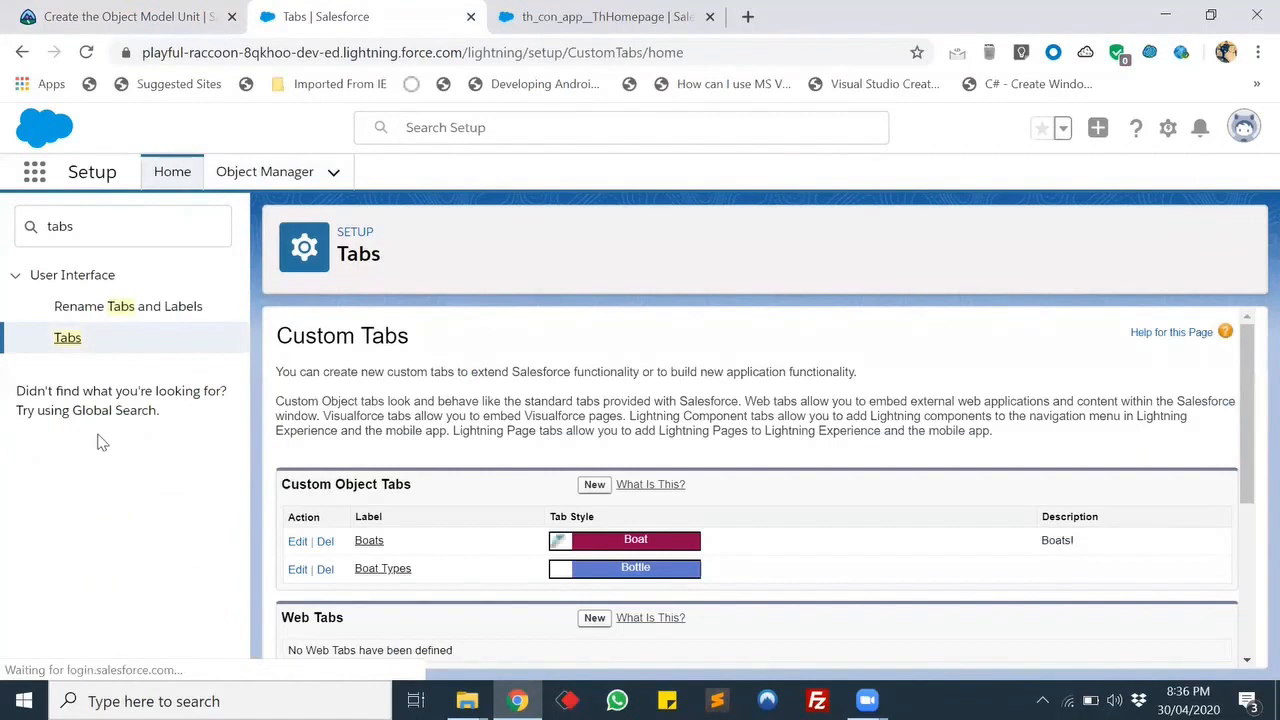
scroll(512, 396, down, 1)
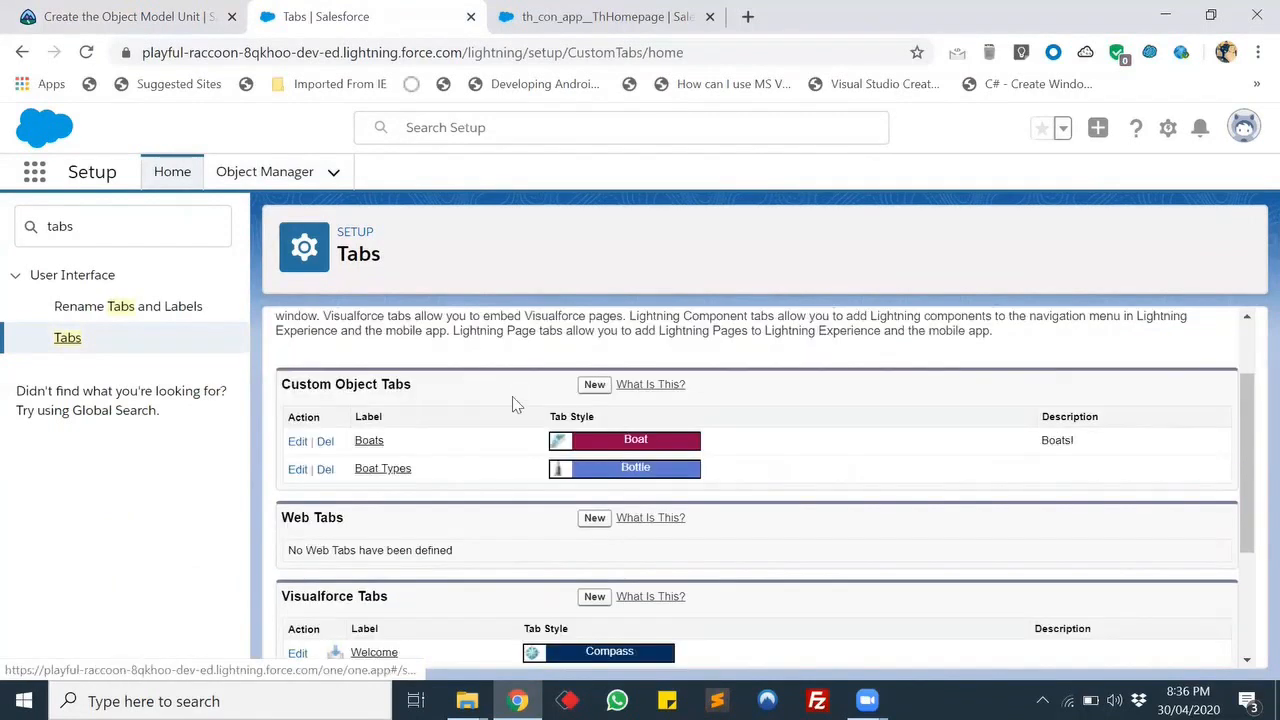
click(598, 389)
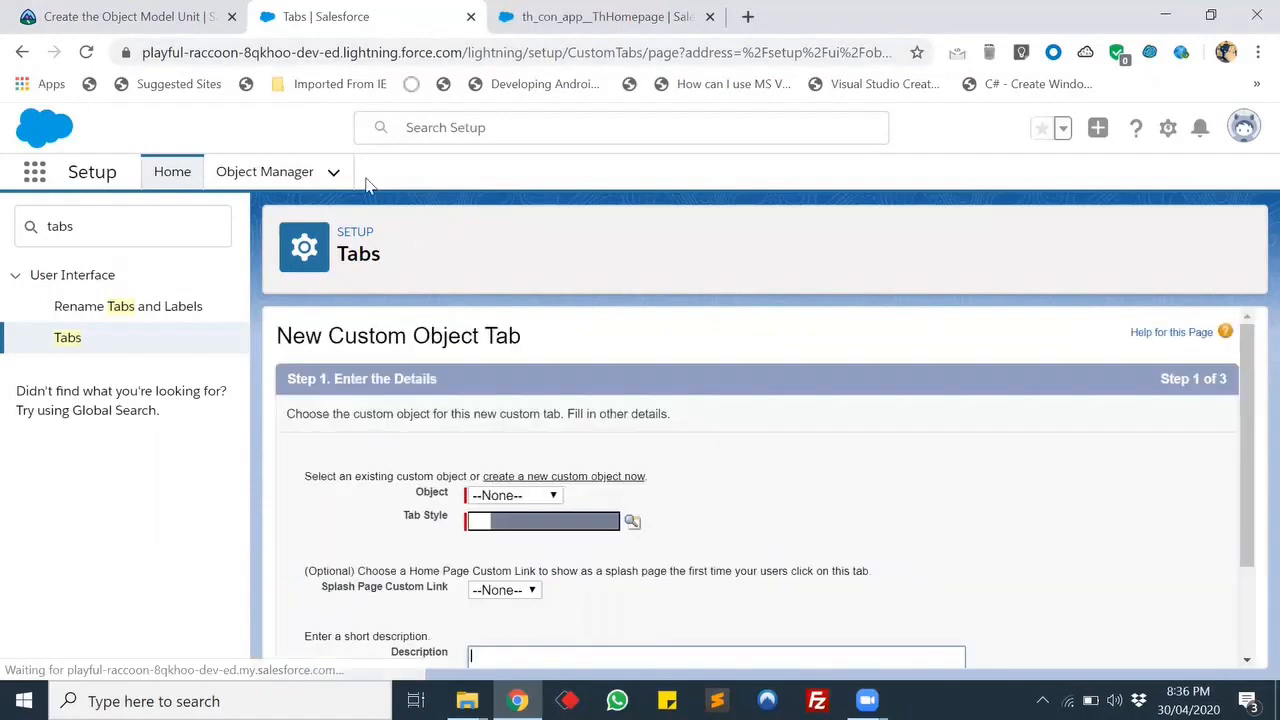
- Set the new tab's object to Drink Order, as specified in the Trailhead instructions
click(140, 14)
scroll(202, 412, down, 1)
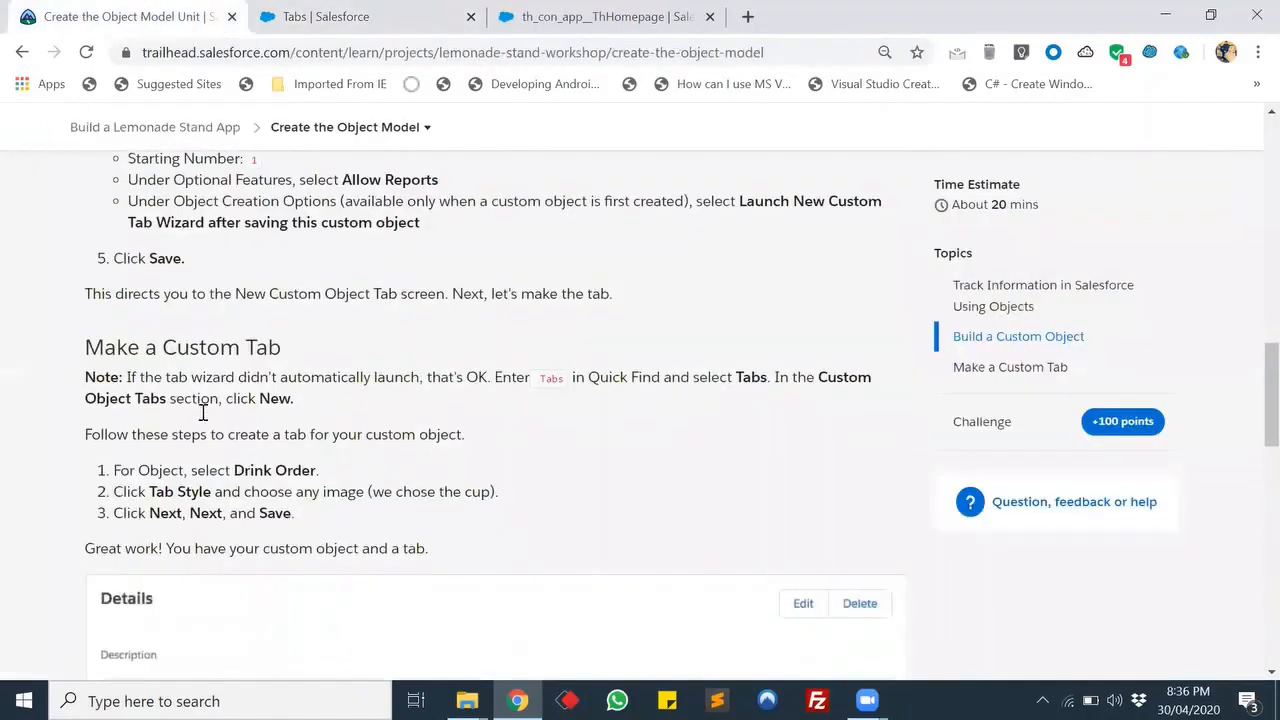
click(345, 14)
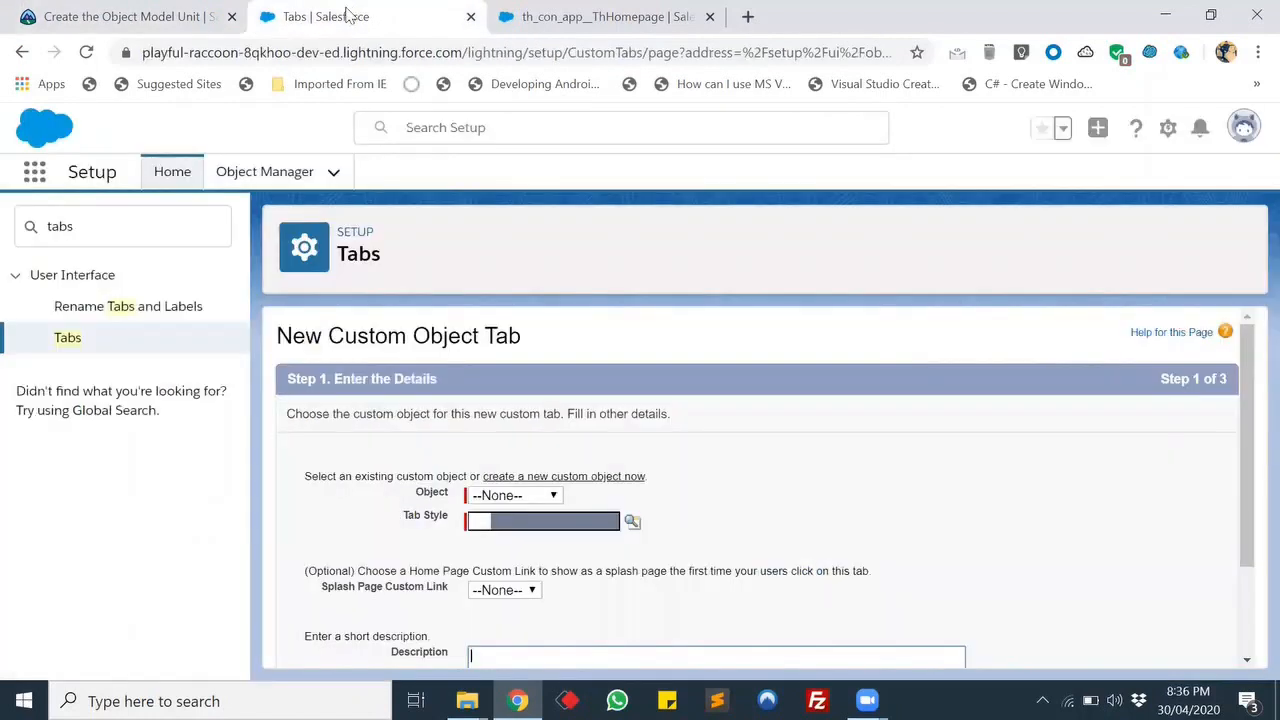
click(540, 498)
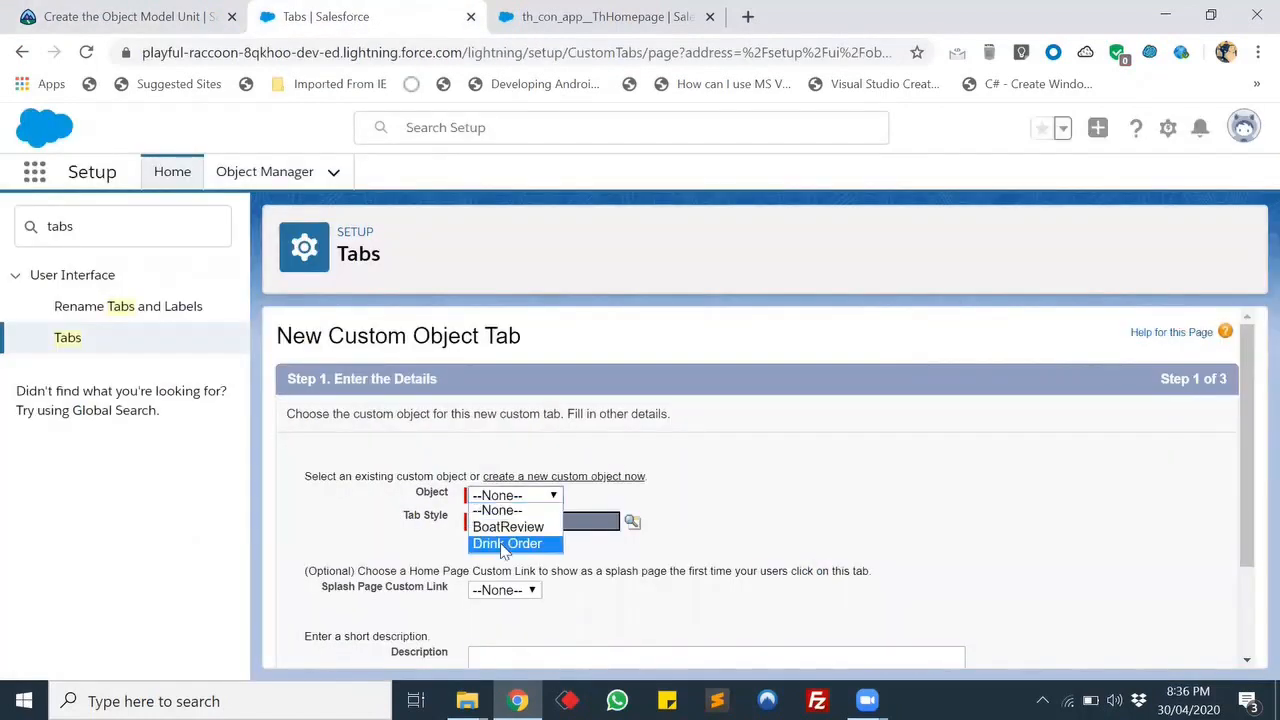
click(505, 544)
scroll(373, 527, down, 1)
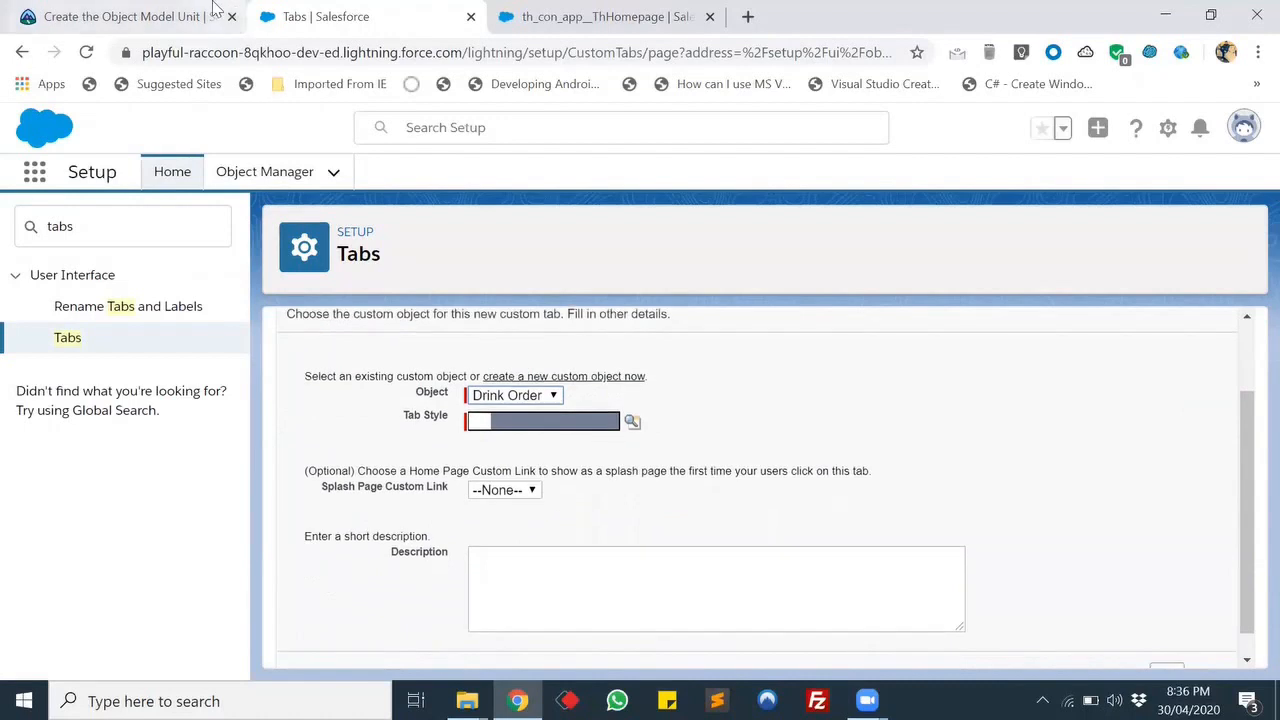
- Check the tab style instruction in Trailhead and open the Tab Style Selector for the Drink Order tab
click(213, 10)
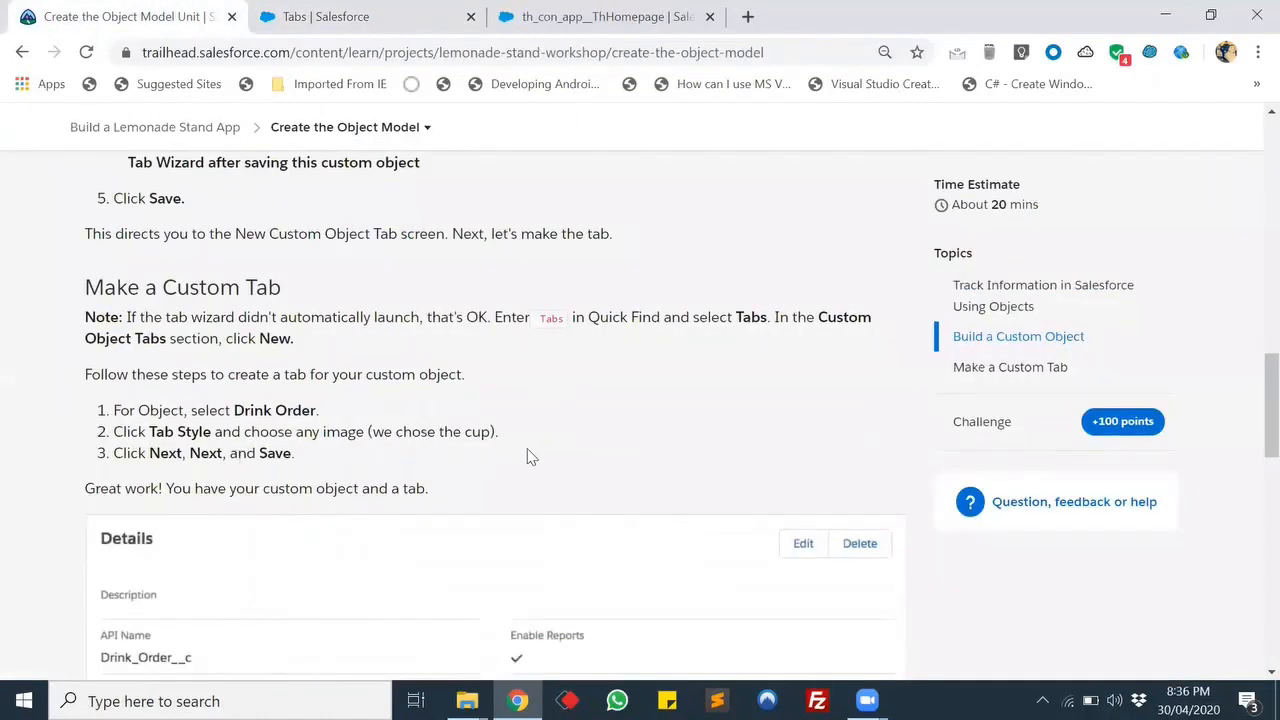
click(400, 16)
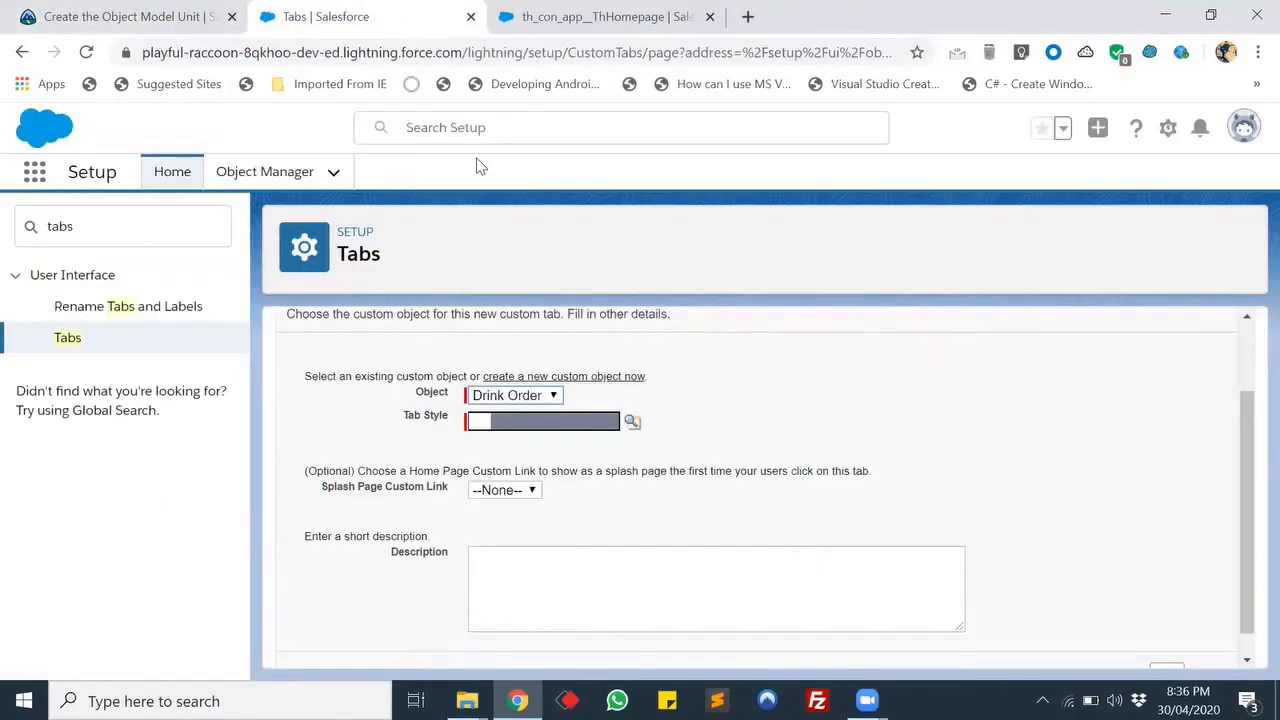
scroll(555, 395, down, 1)
click(632, 395)
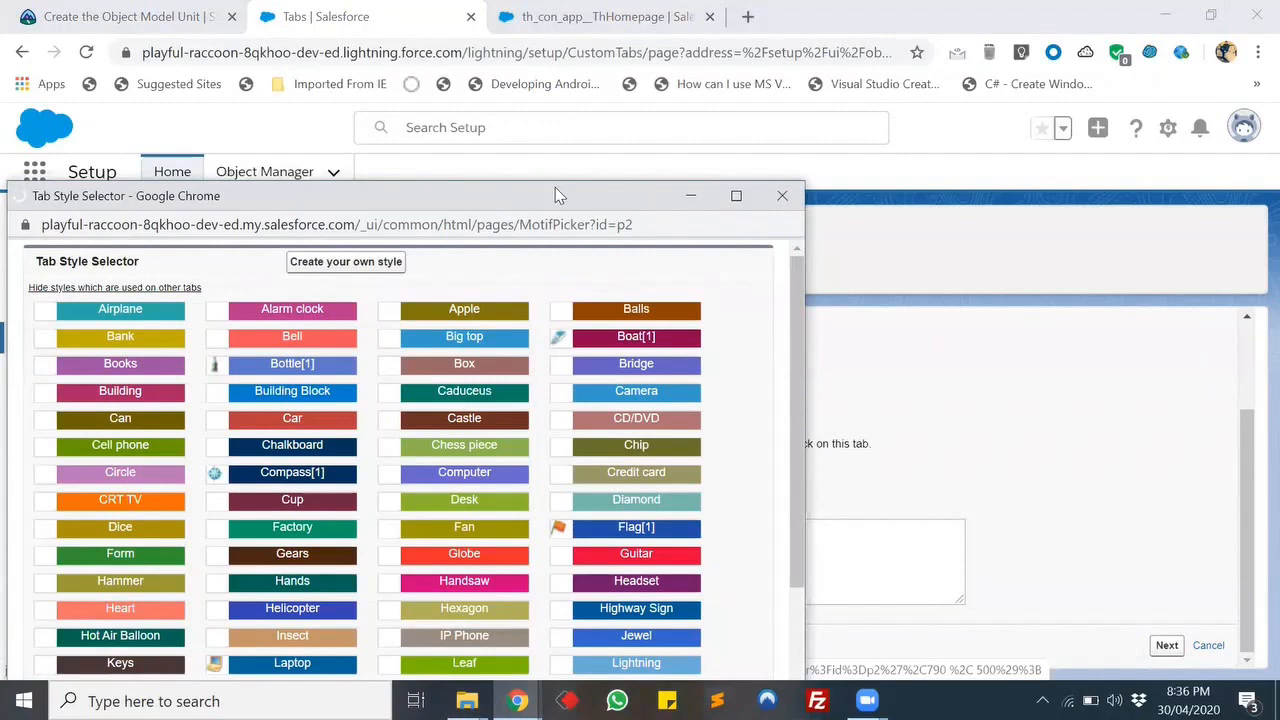
drag(555, 187, 775, 75)
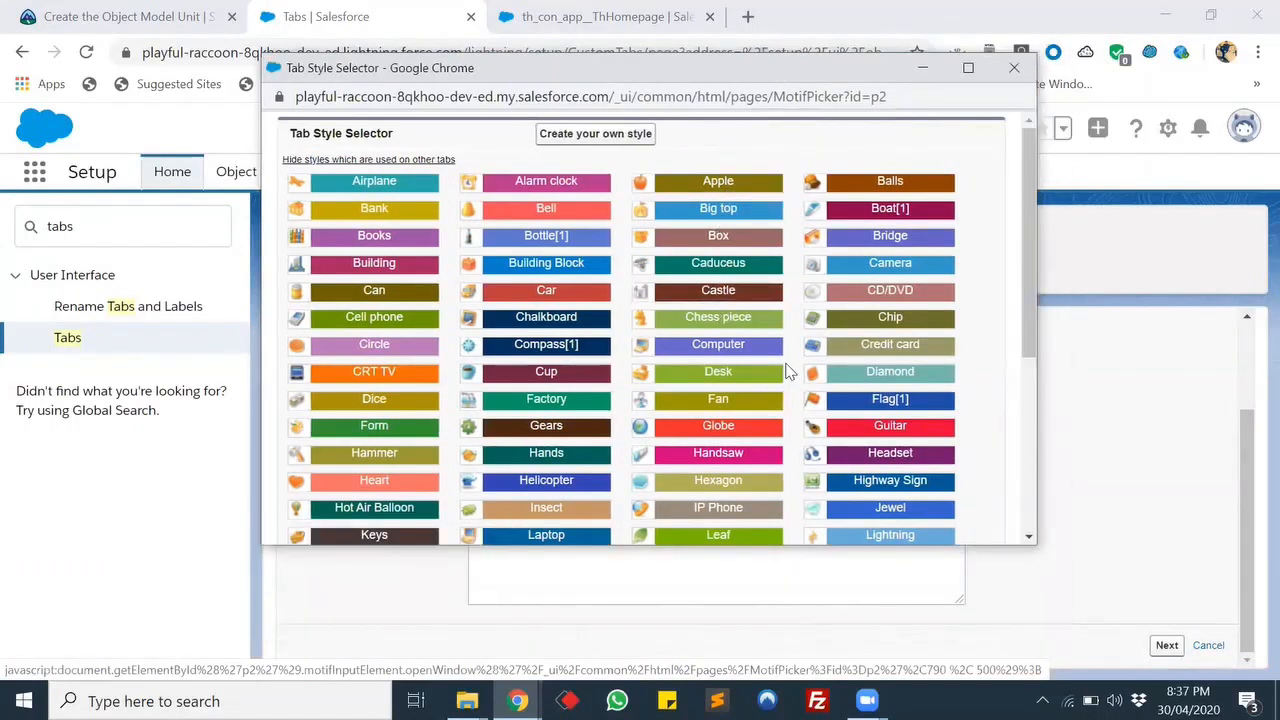
- Look through the available tab styles and search the style list for "lemo"
scroll(788, 371, down, 3)
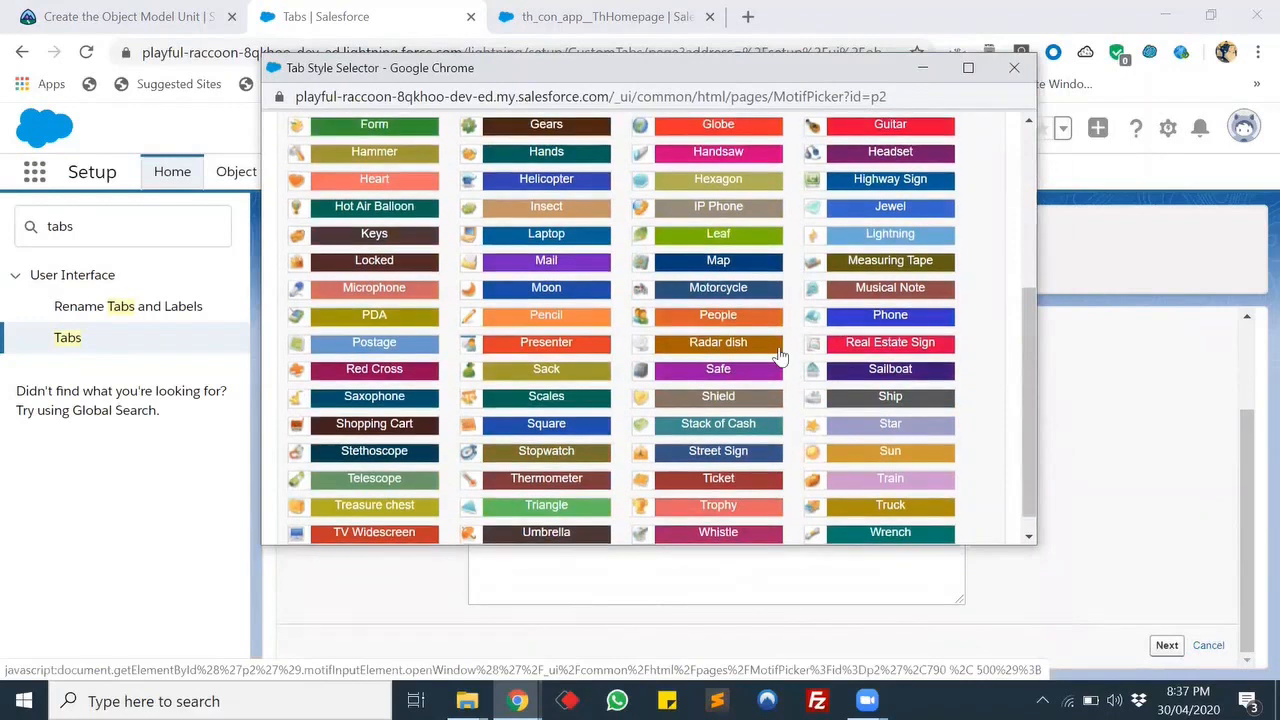
scroll(788, 365, down, 1)
key(ctrl+f)
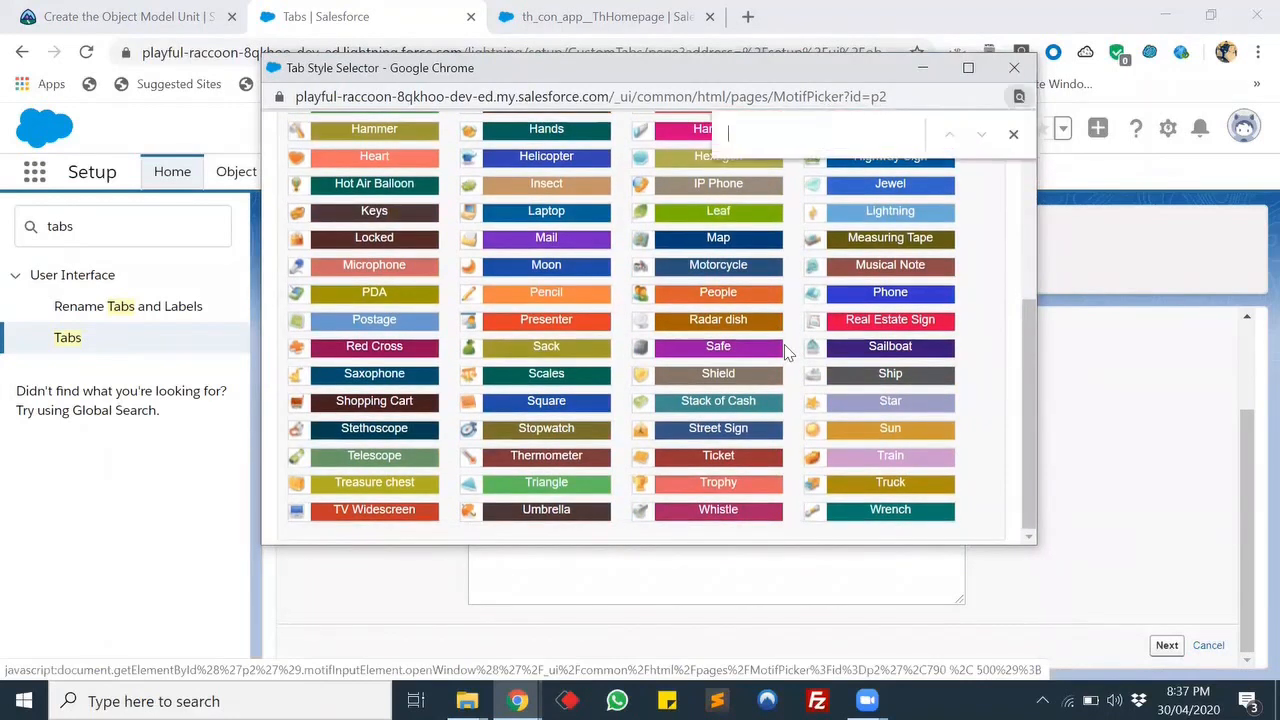
text(lemo)
key(BackSpace)
key(BackSpace)
key(BackSpace)
key(BackSpace)
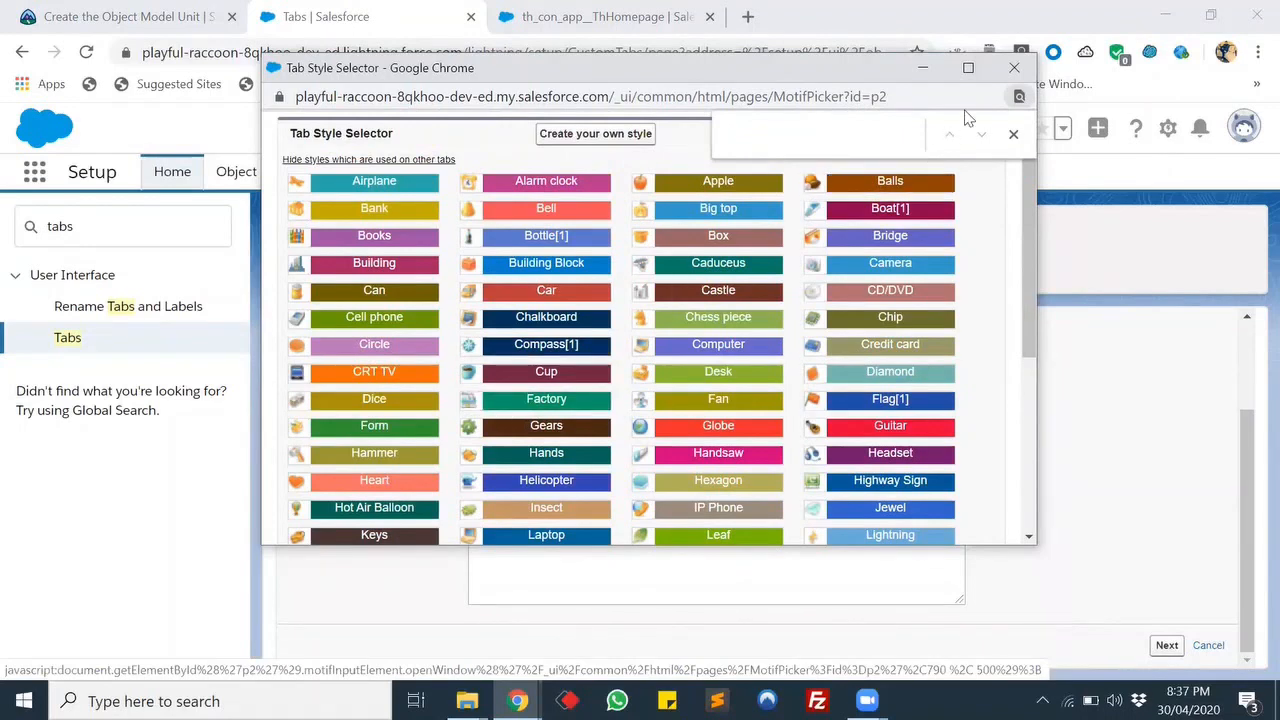
click(1013, 133)
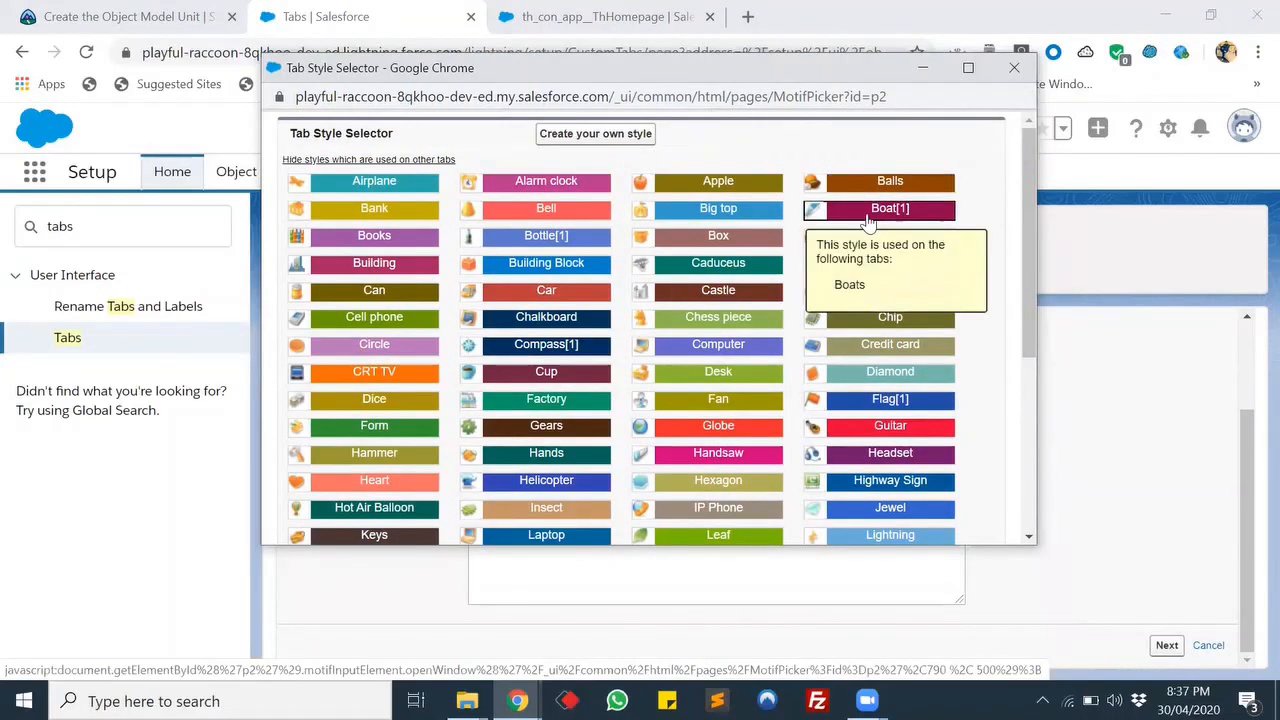
- Choose the Bottle tab style, keep the splash page custom link at None and proceed to the profile visibility settings
click(476, 238)
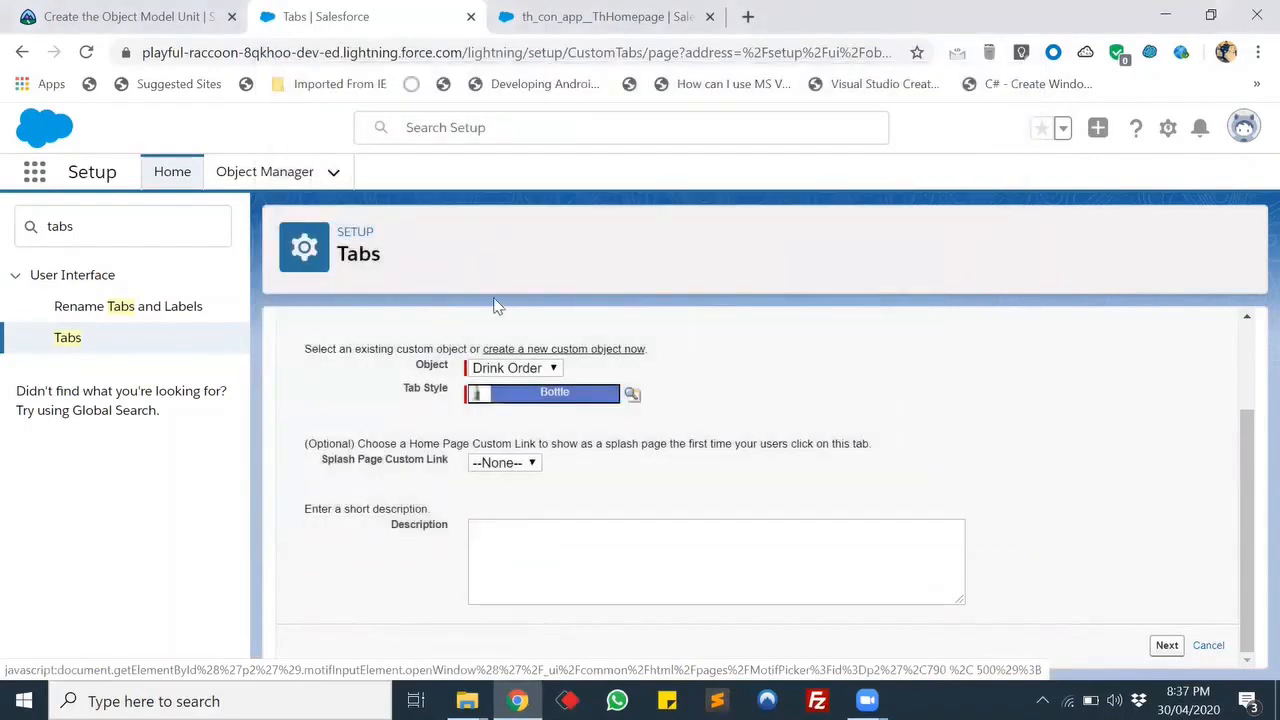
click(512, 463)
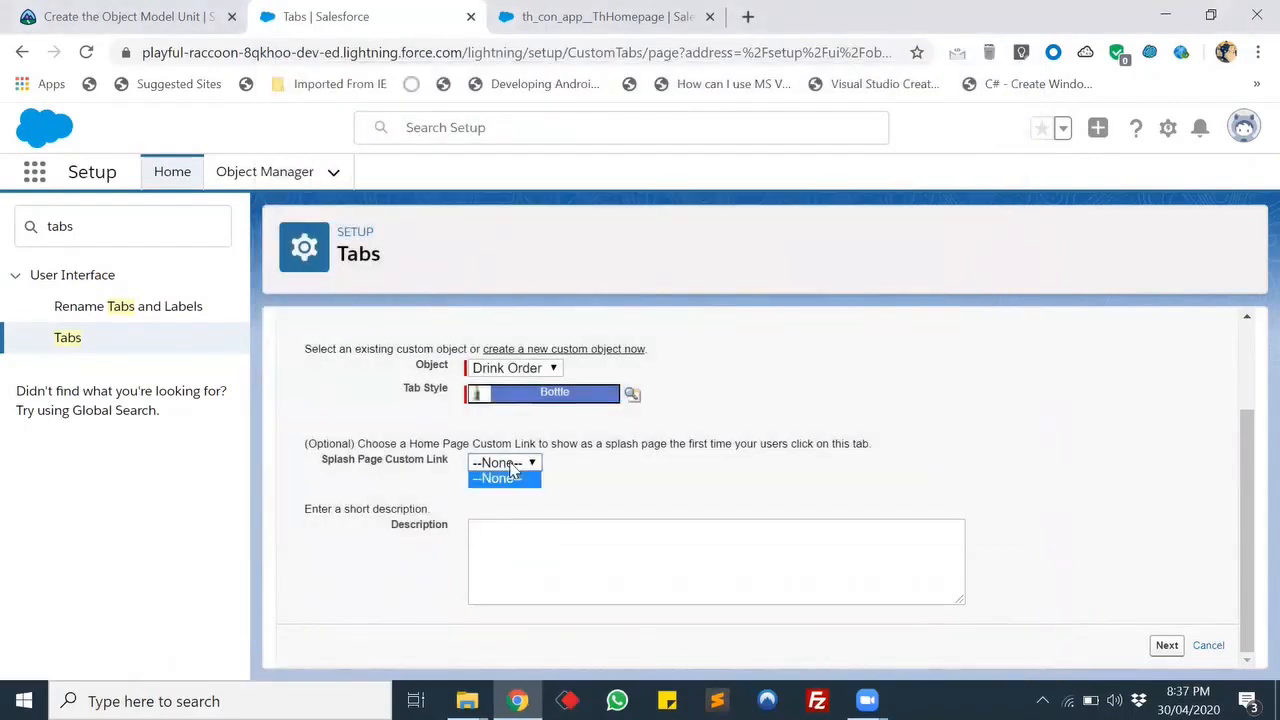
click(512, 478)
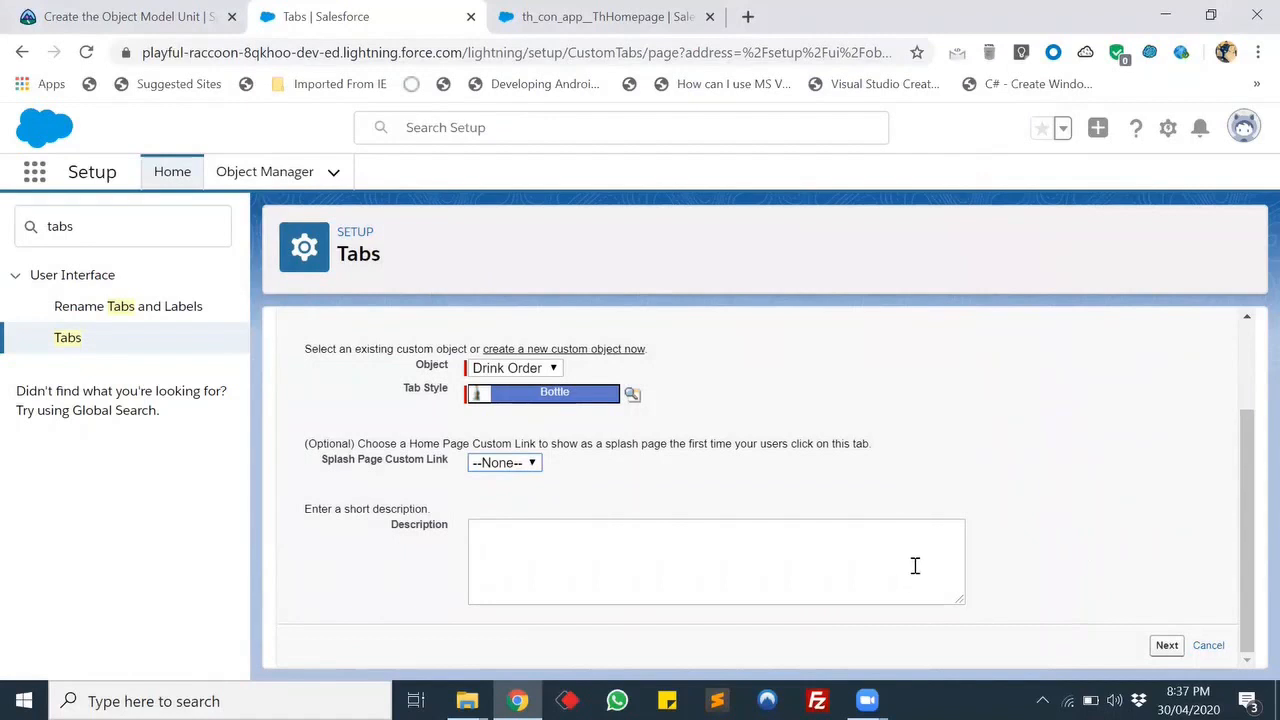
click(1166, 646)
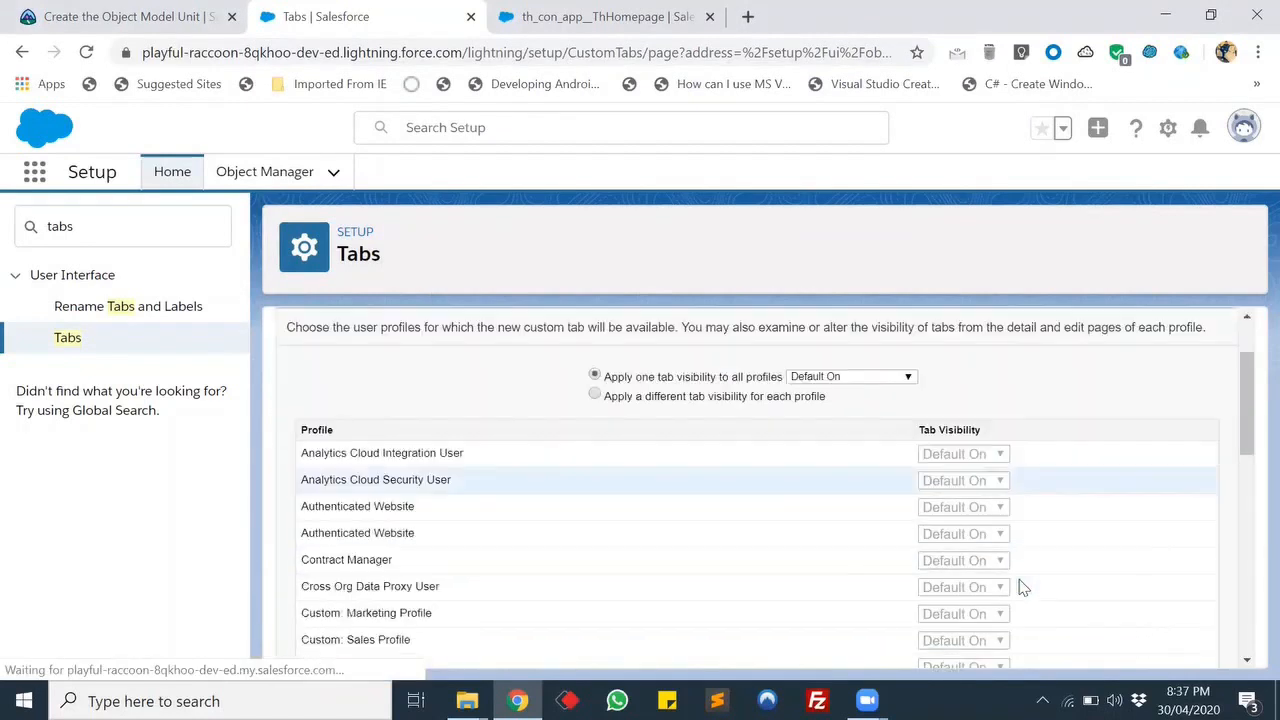
- Accept the Default On visibility for all profiles, keep the tab included in all listed custom apps, and save it
scroll(1020, 583, down, 10)
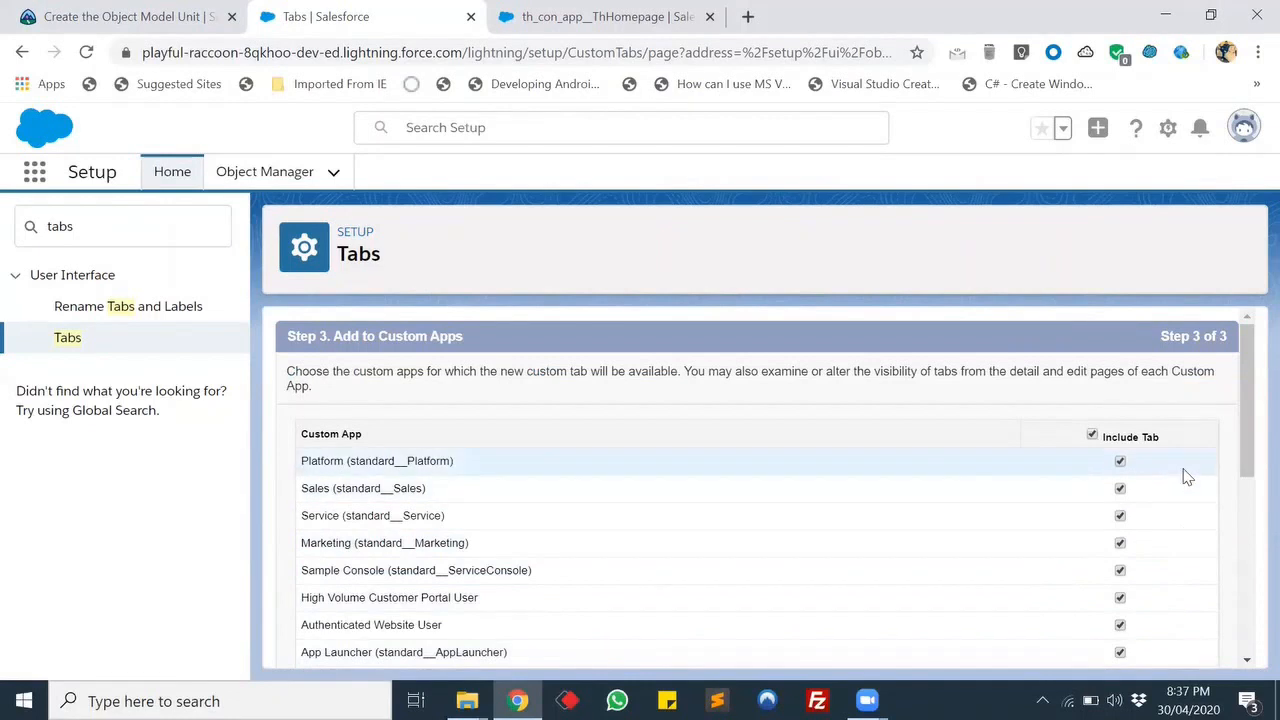
scroll(1186, 477, down, 5)
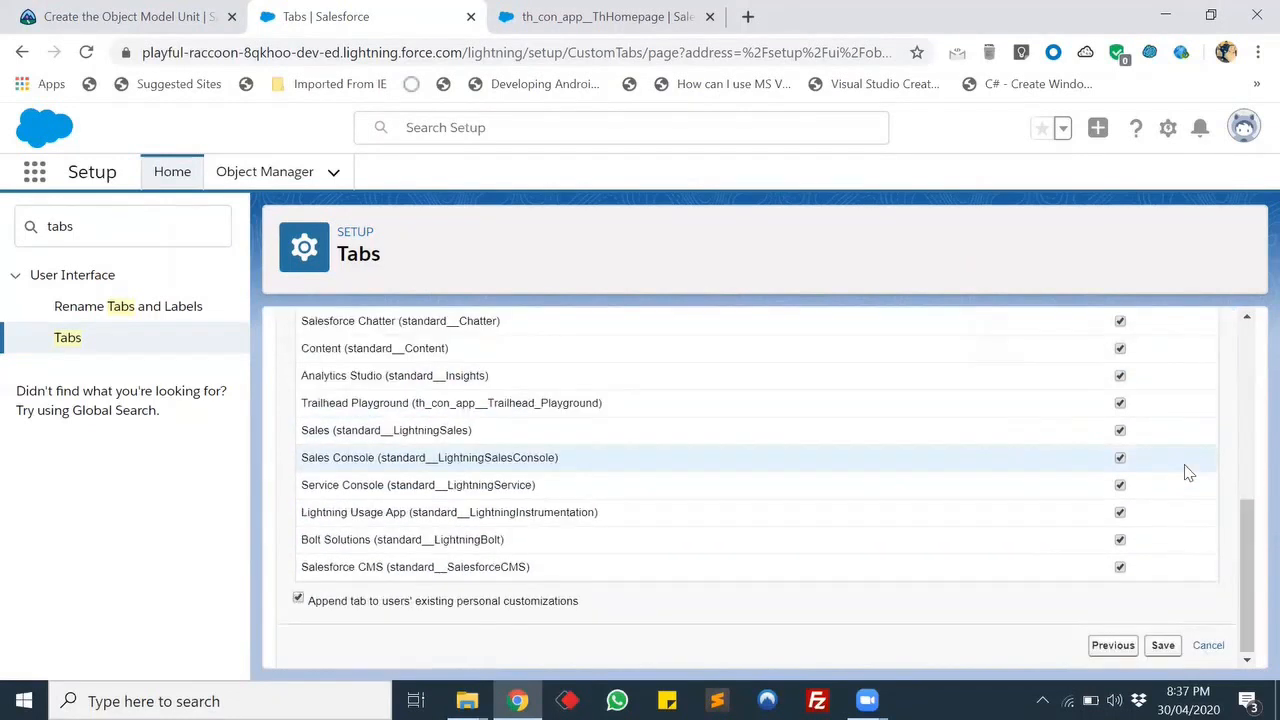
click(1163, 645)
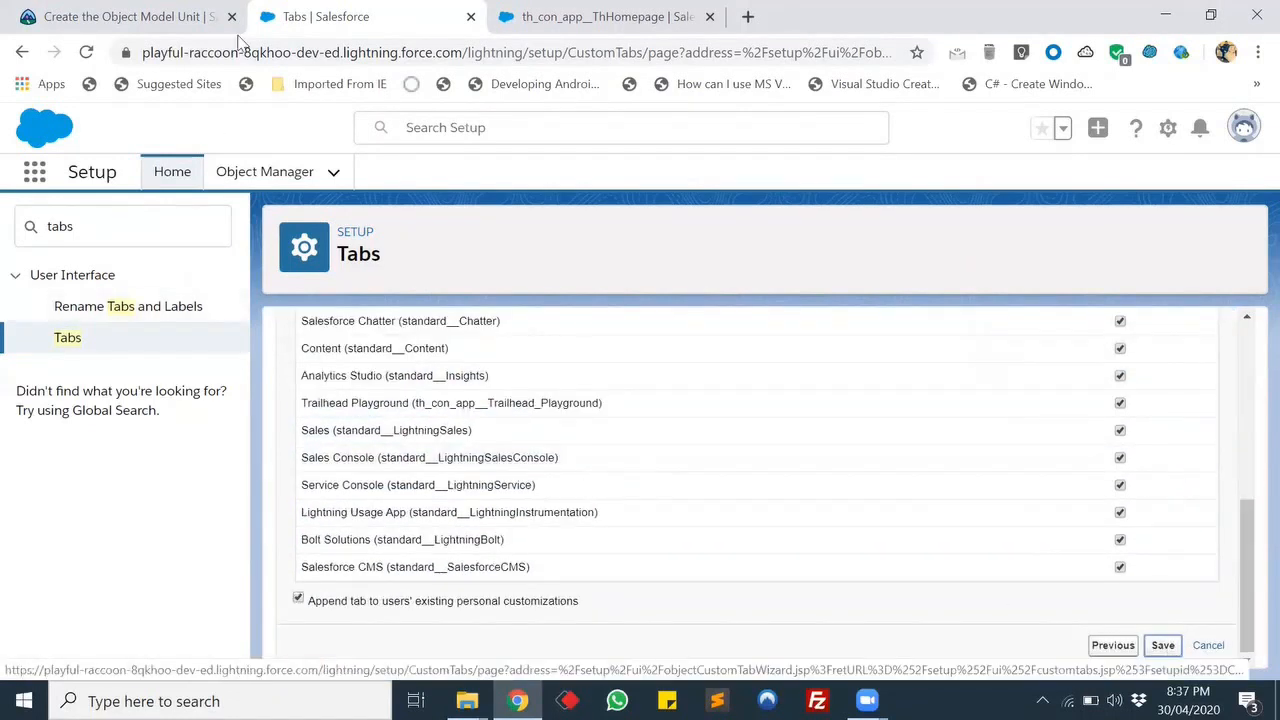
- Review the rest of the Trailhead unit and verify the step against My Trailhead Playground 6 to earn the 100 points
click(170, 8)
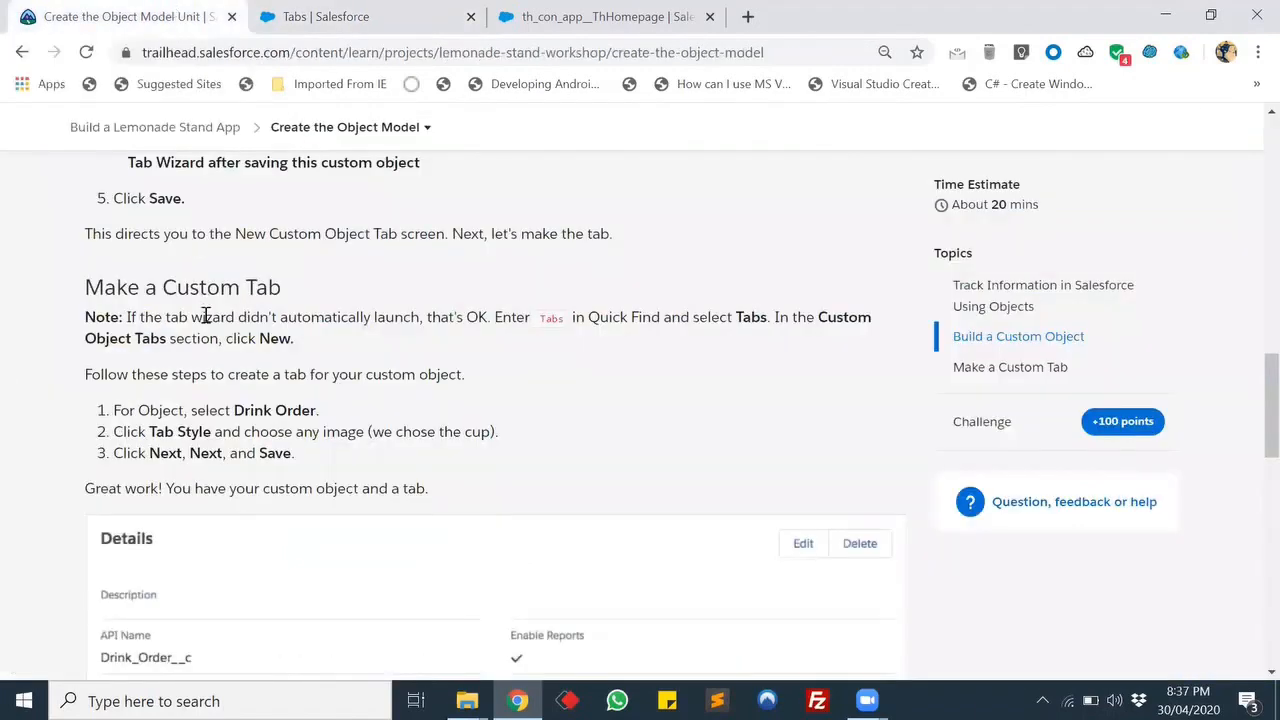
scroll(204, 312, down, 1)
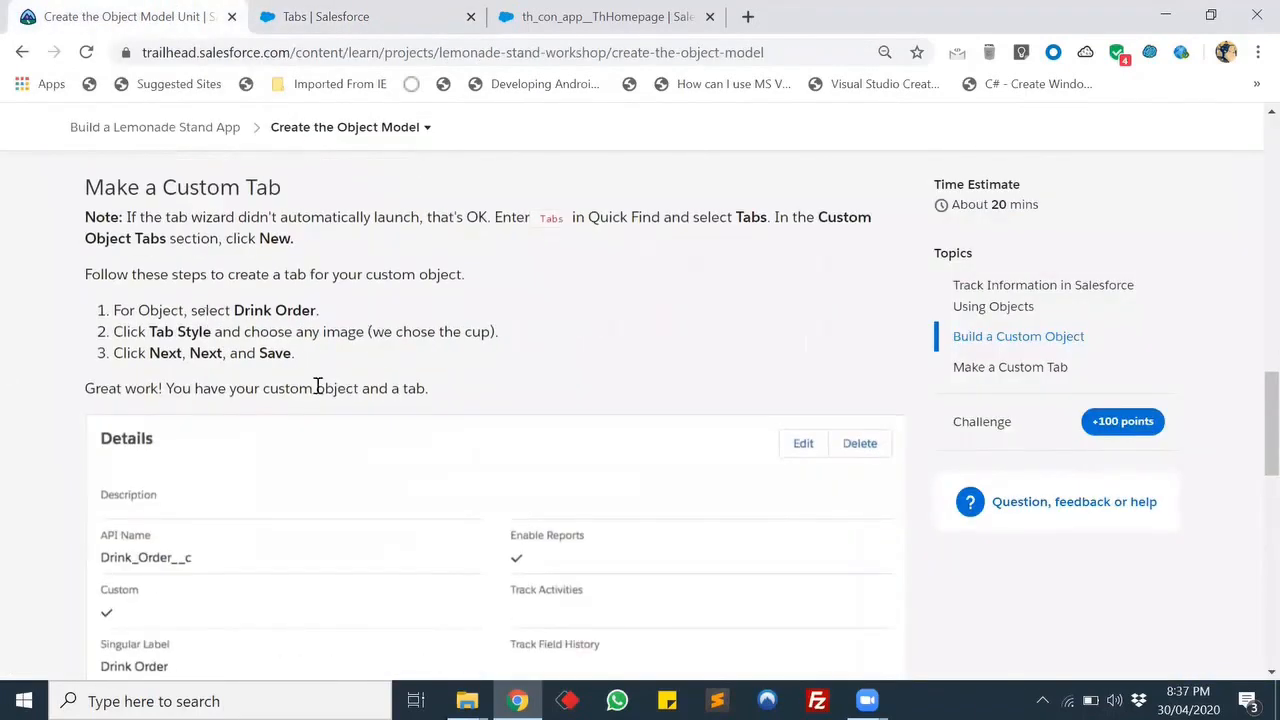
scroll(533, 364, down, 1)
scroll(533, 364, down, 1)
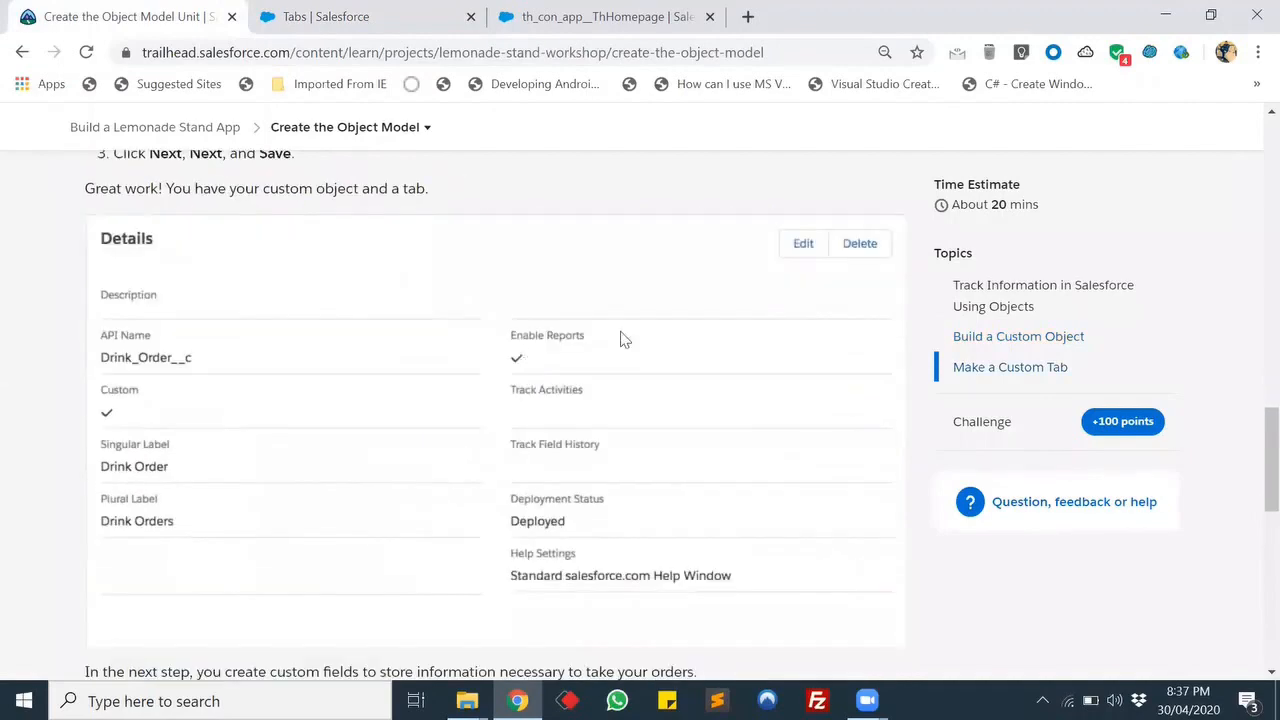
scroll(407, 245, down, 4)
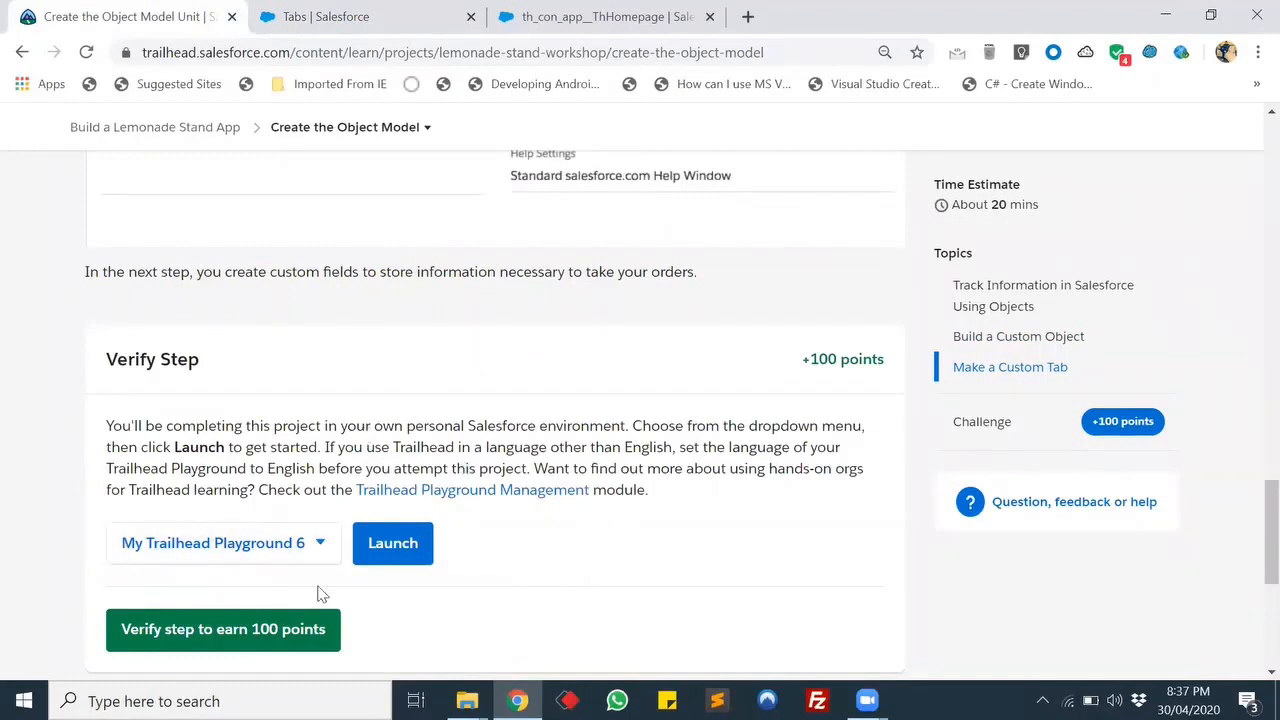
click(270, 629)
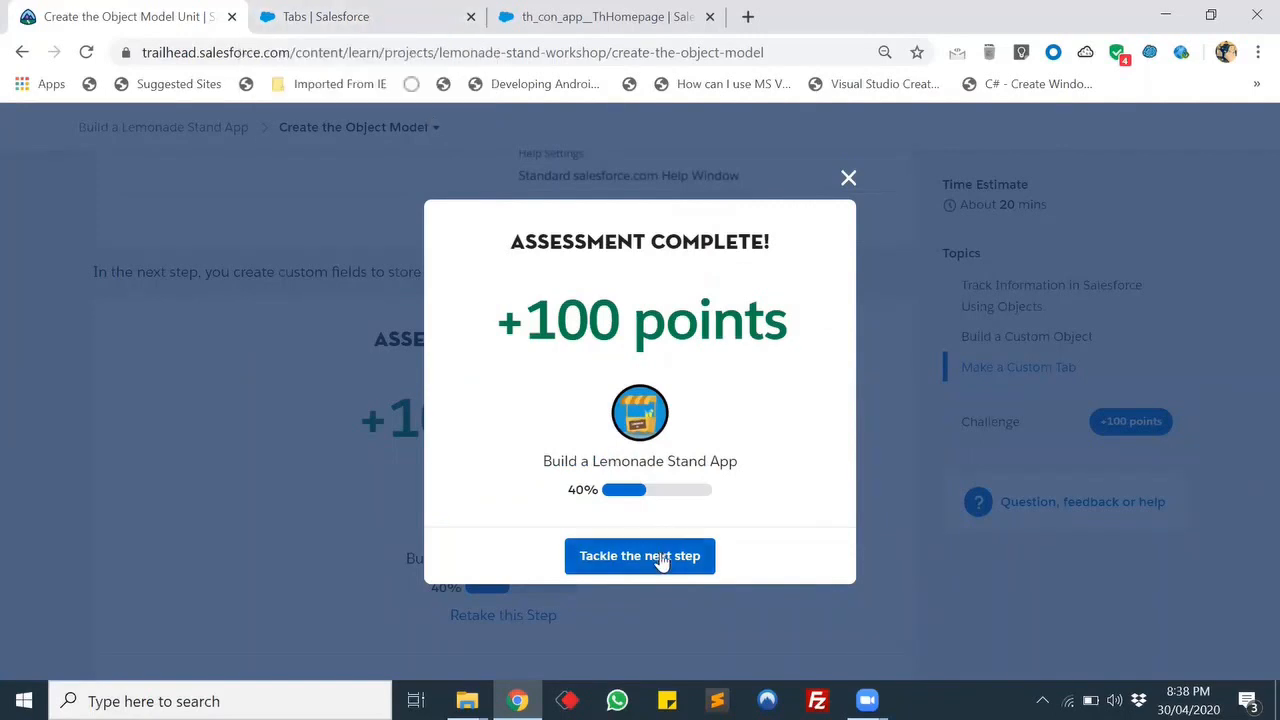
- Continue to Trailhead's Make Custom Fields unit and read the instructions for creating the Flavor field
click(643, 560)
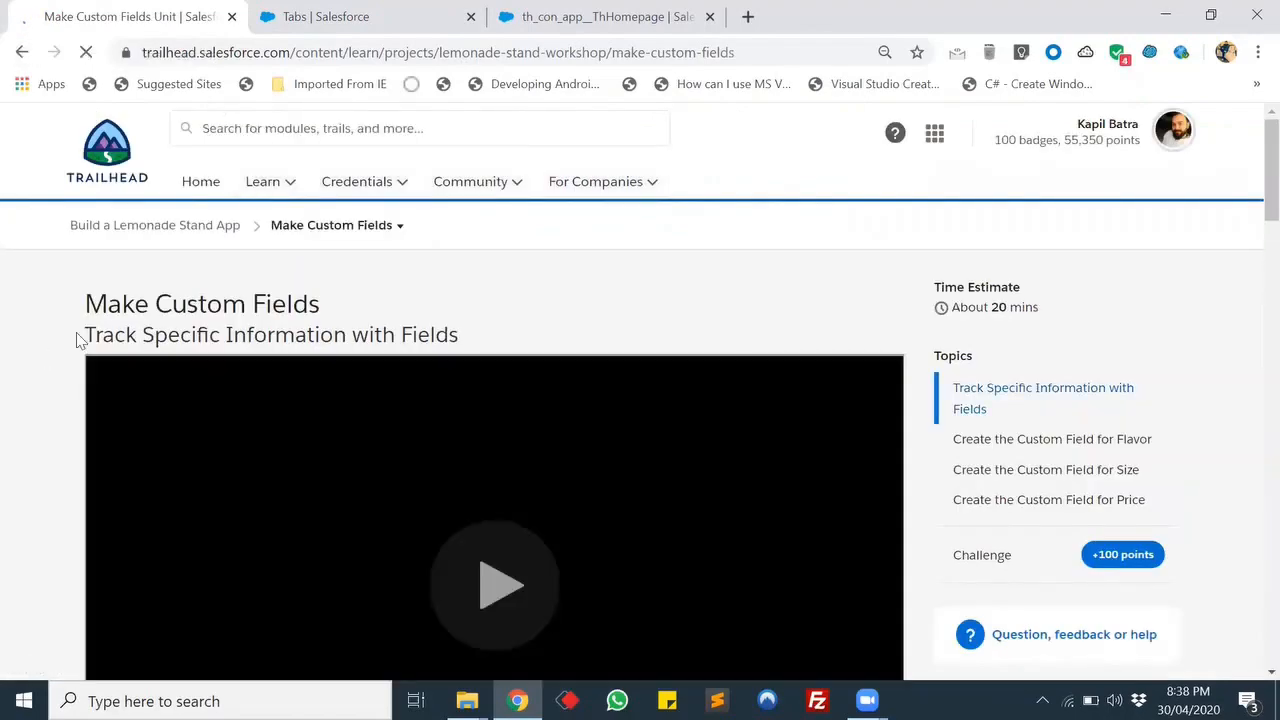
scroll(55, 342, down, 1)
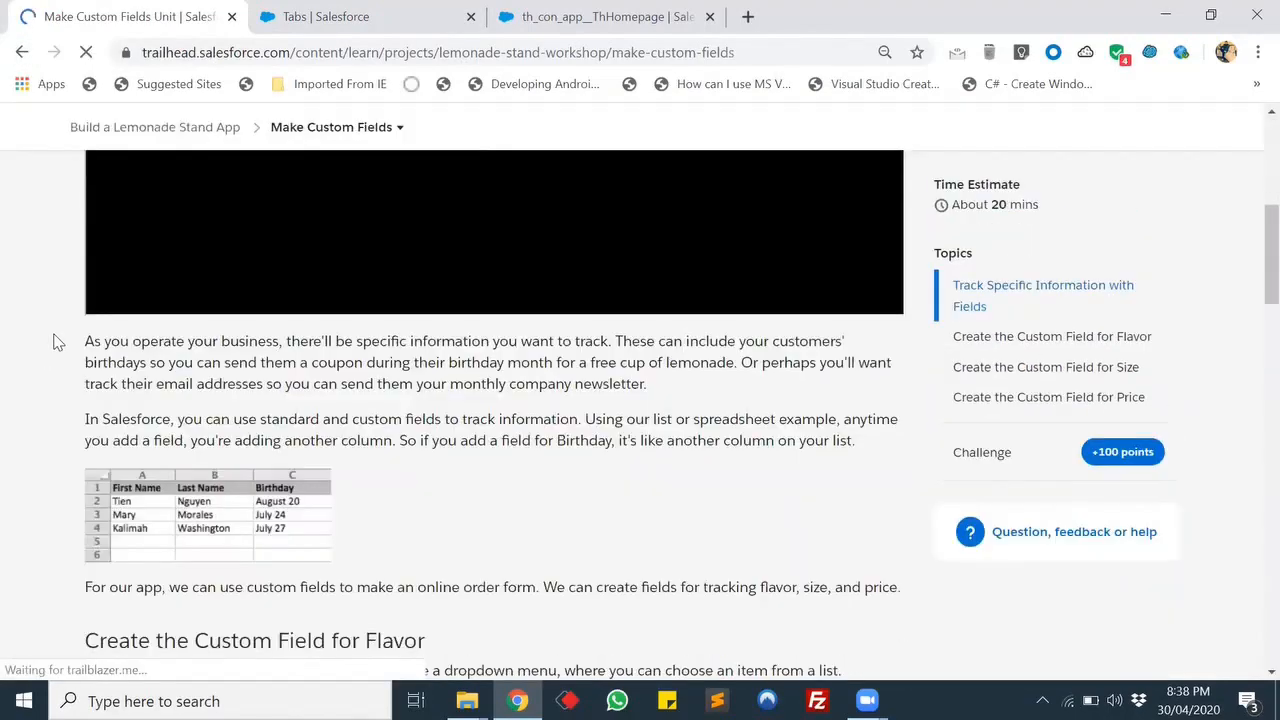
scroll(57, 342, down, 3)
scroll(52, 343, down, 1)
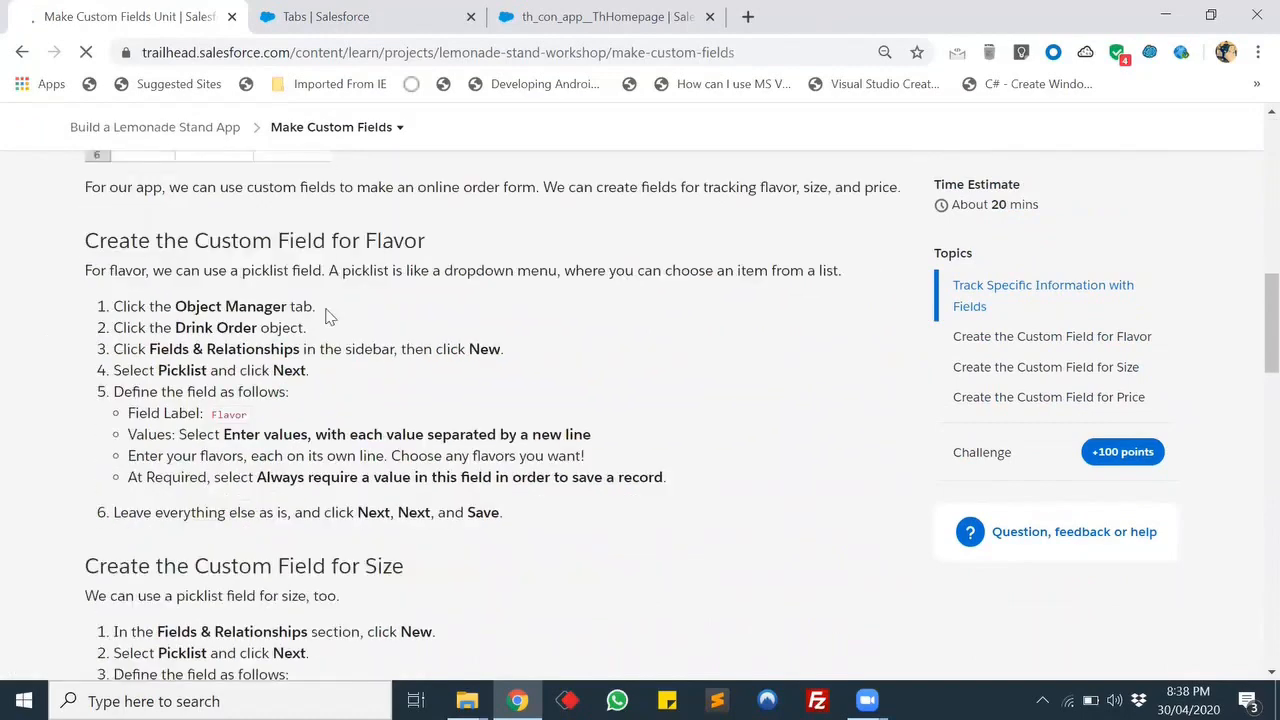
- In the Salesforce playground's Object Manager, find the Drink Order object with "drink" and open its Fields & Relationships, checking the Trailhead instructions
click(408, 12)
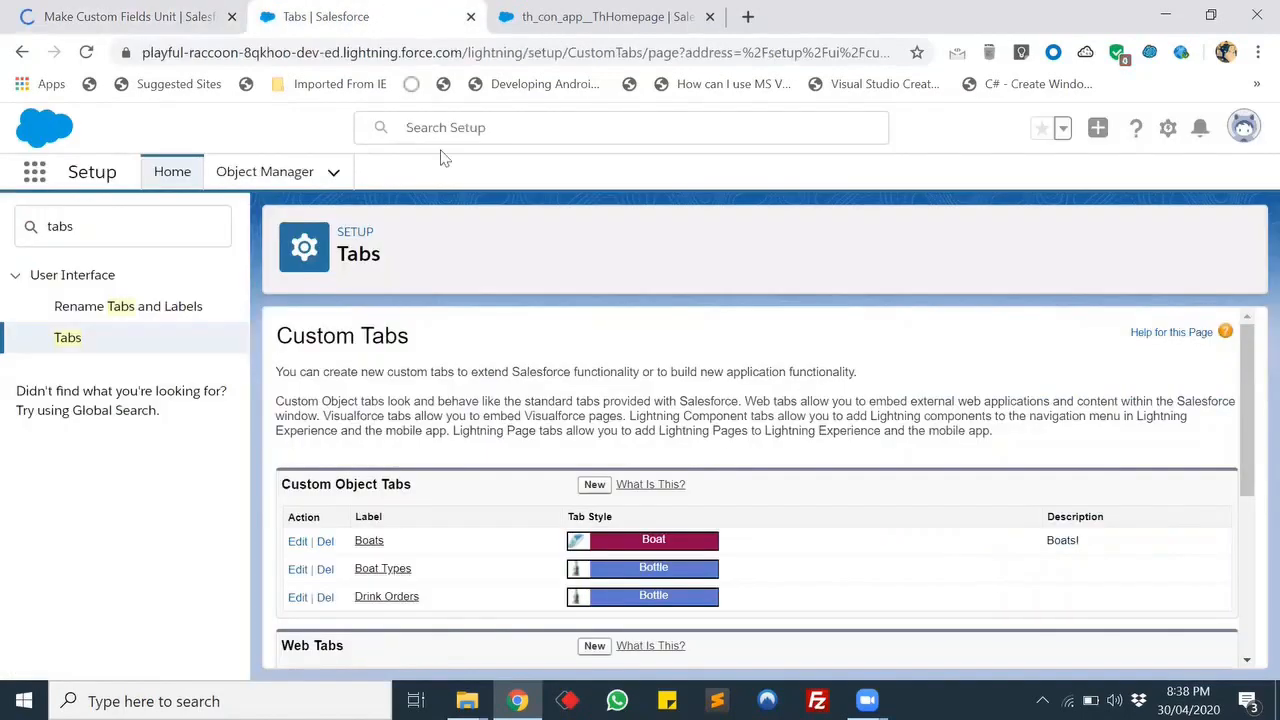
click(247, 171)
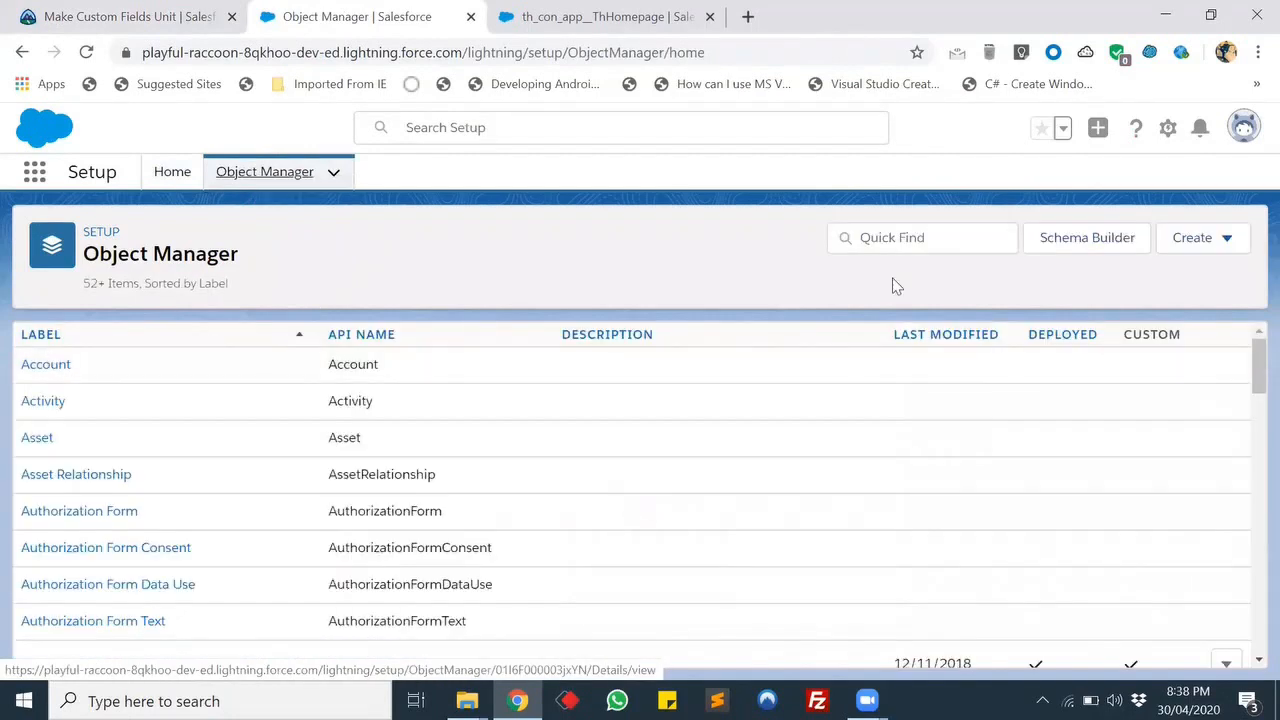
click(931, 239)
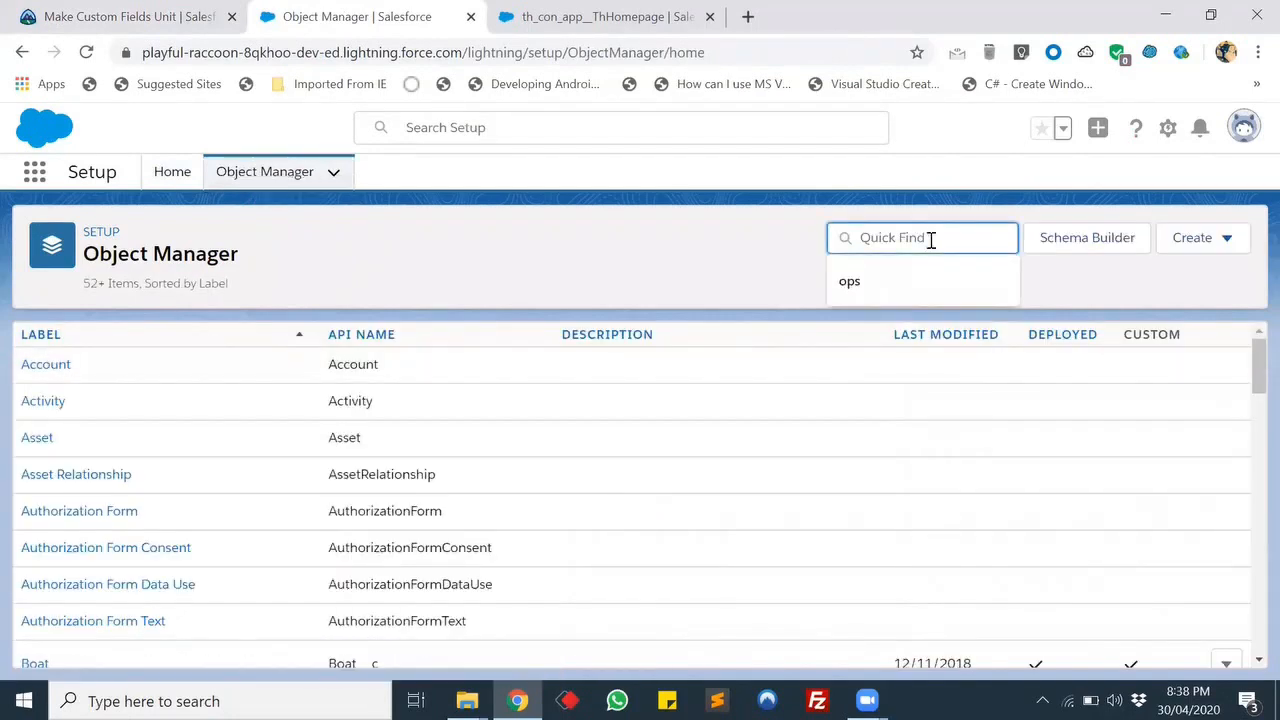
text(drink)
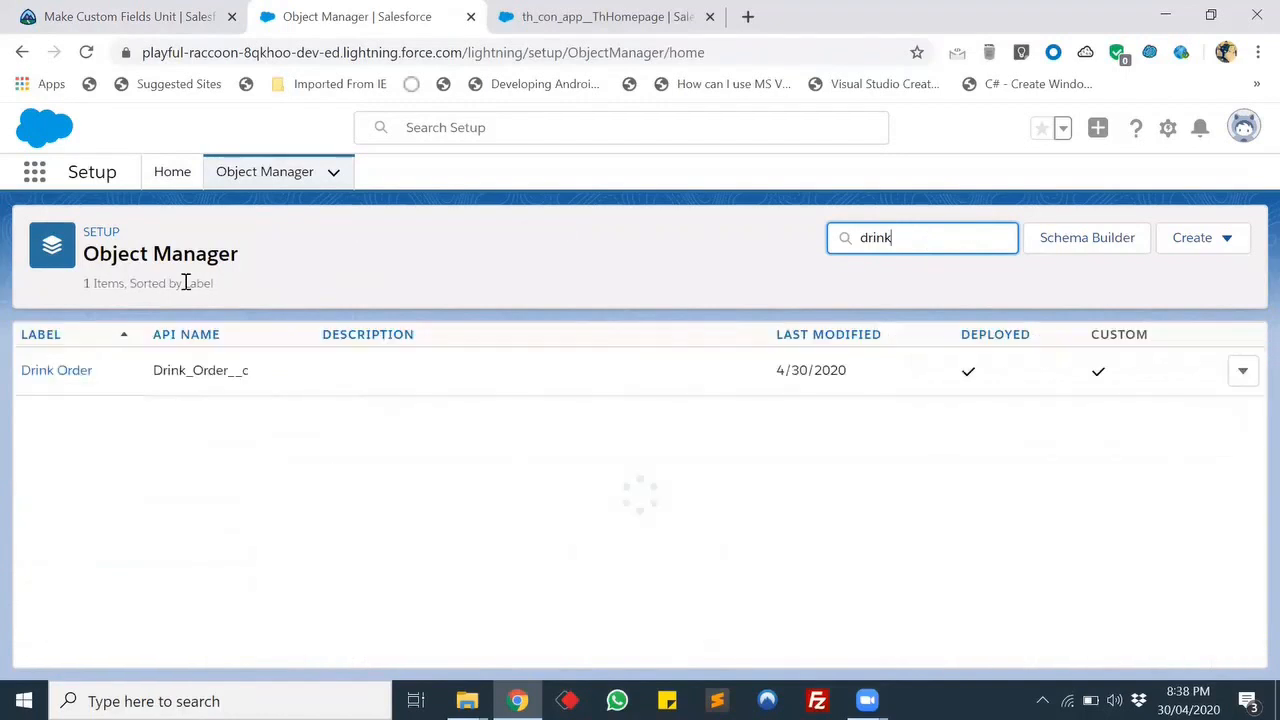
click(60, 372)
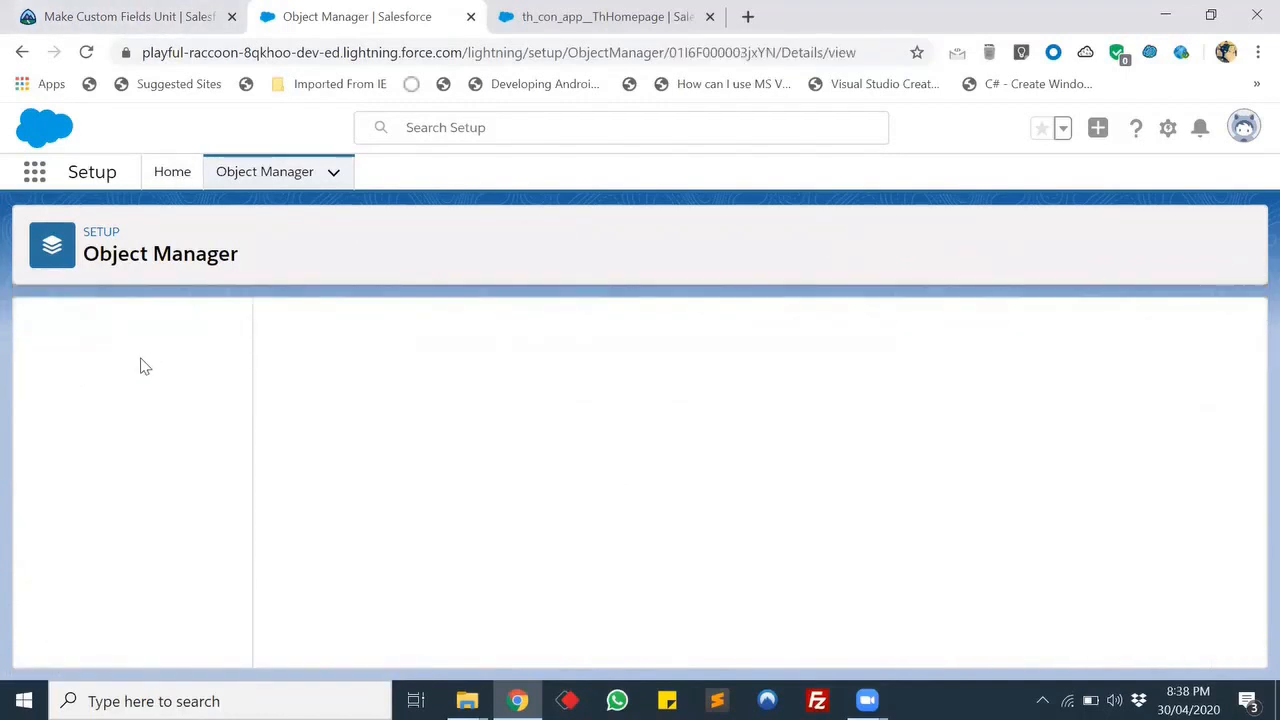
click(84, 371)
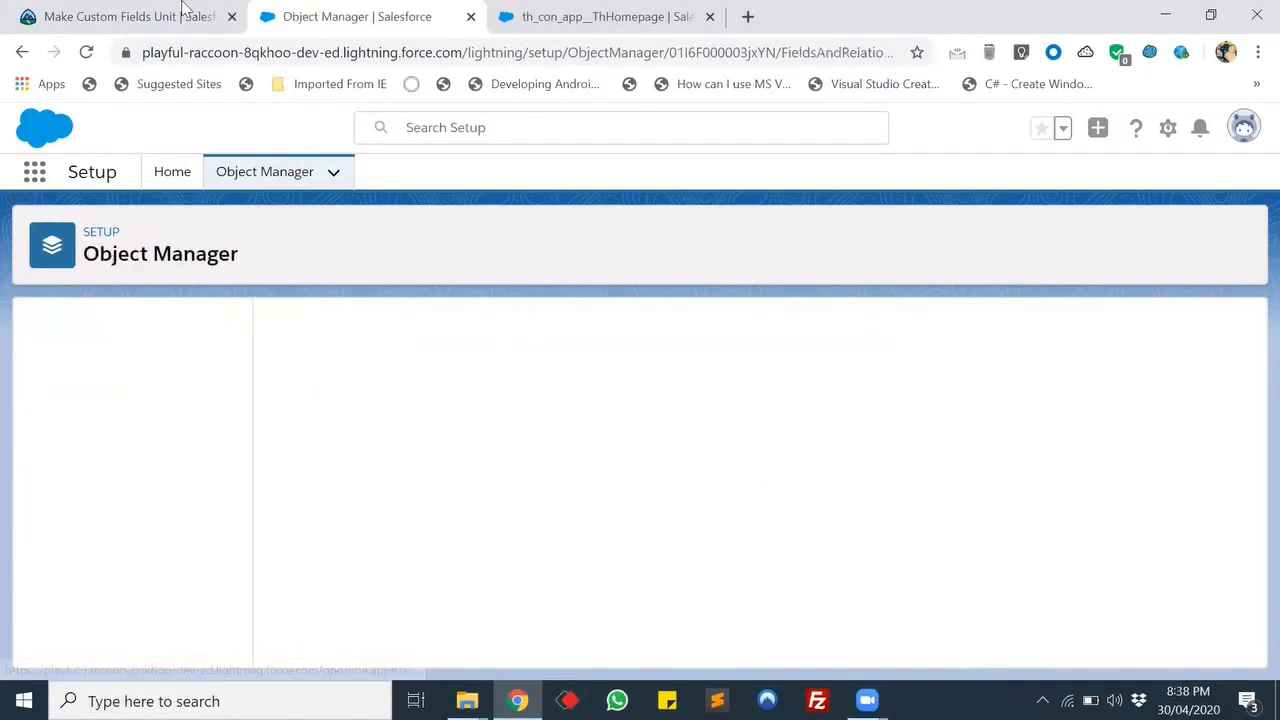
click(180, 12)
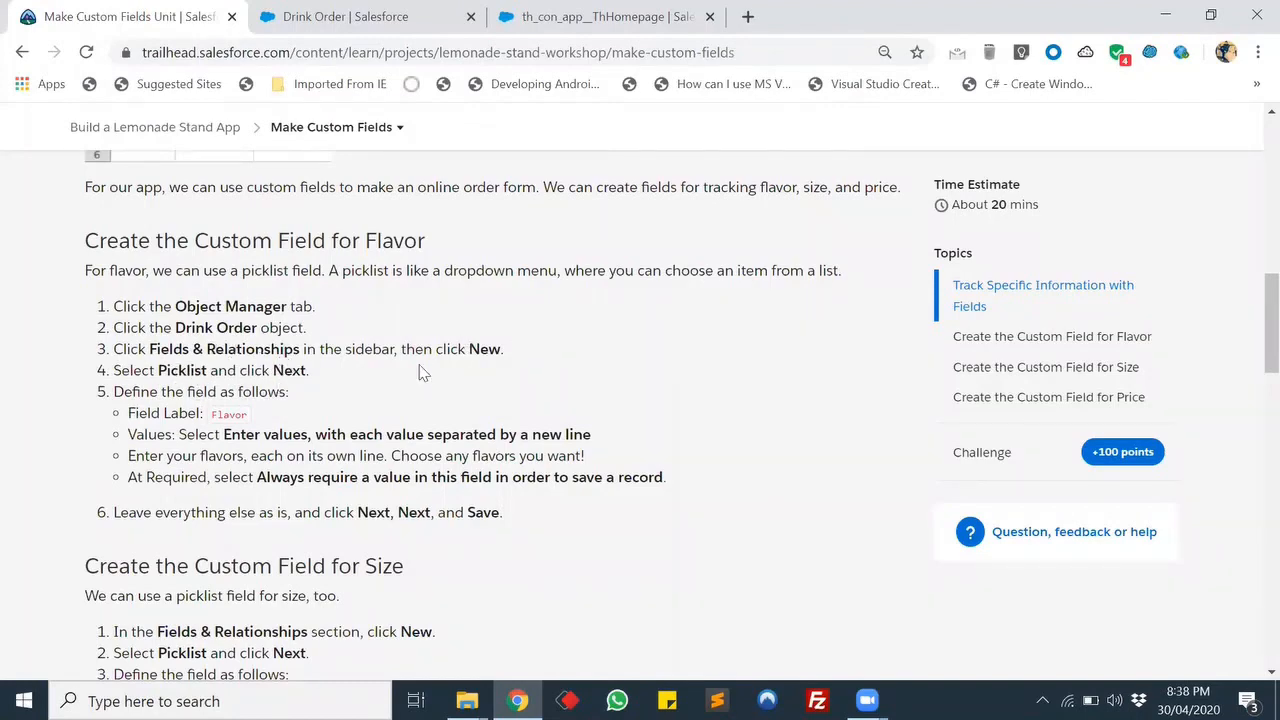
click(389, 16)
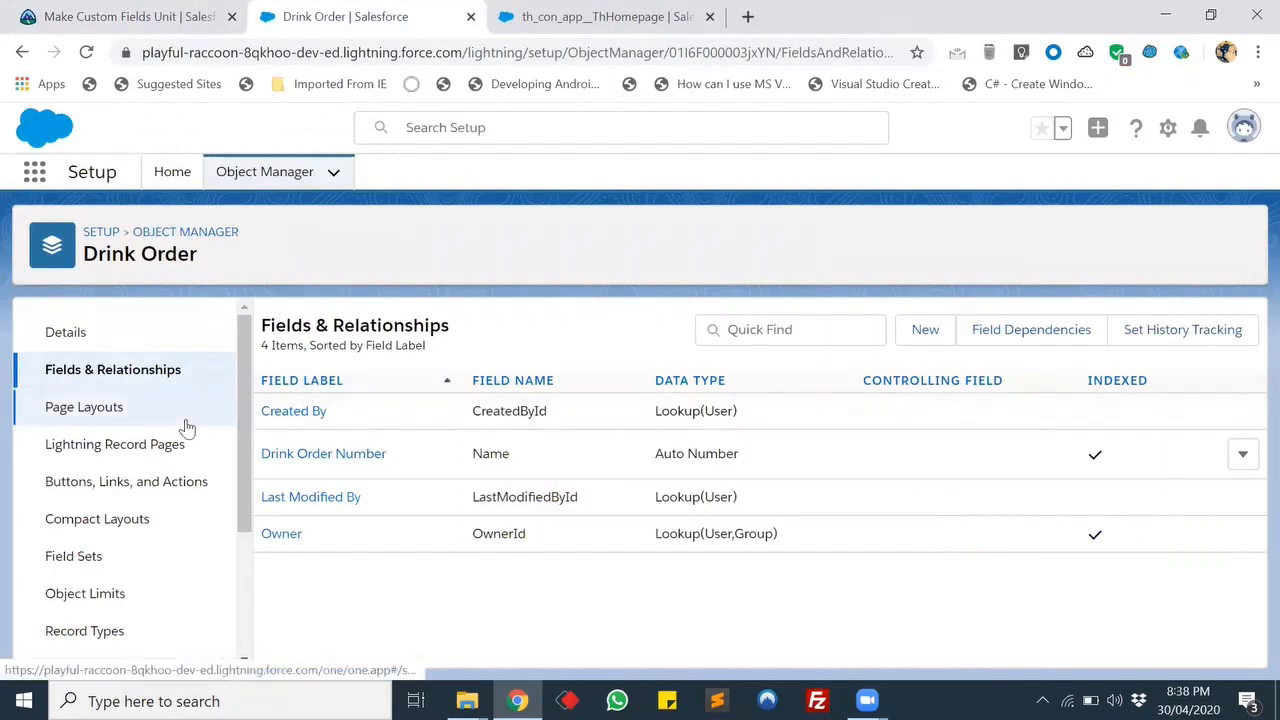
- Start a new custom field on Drink Order with the Picklist data type and proceed to its details
click(934, 337)
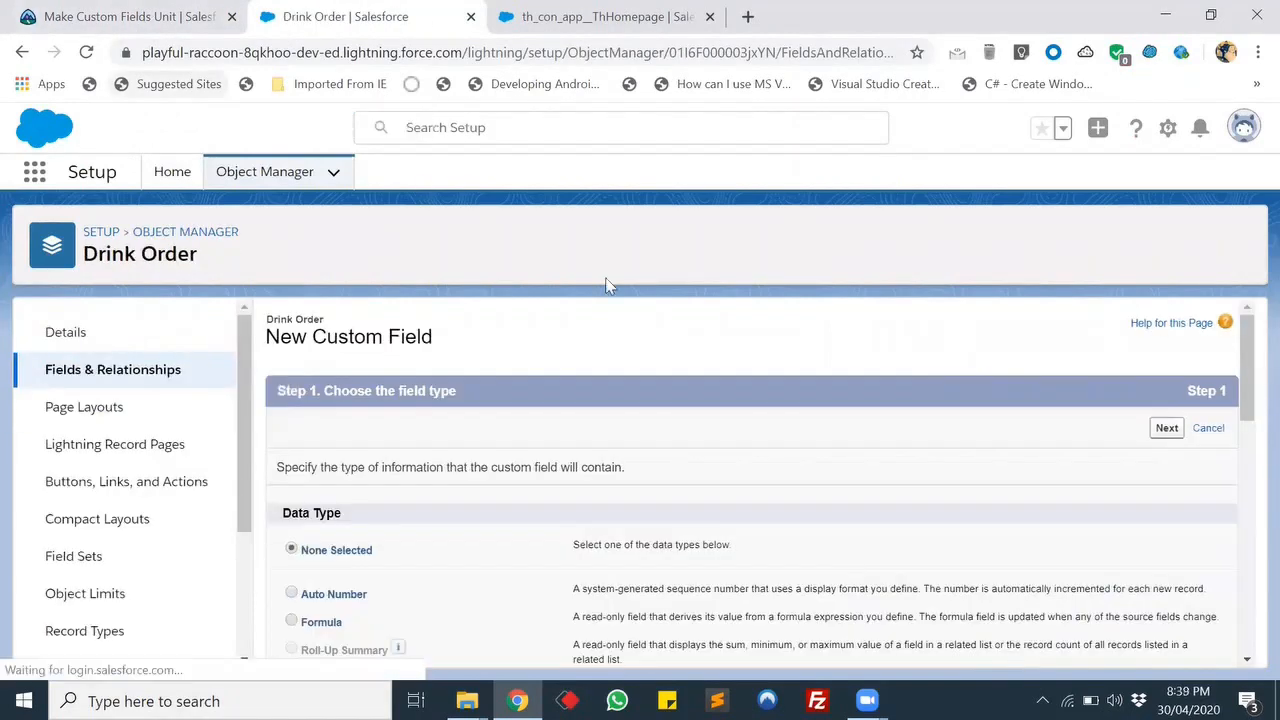
scroll(545, 432, down, 10)
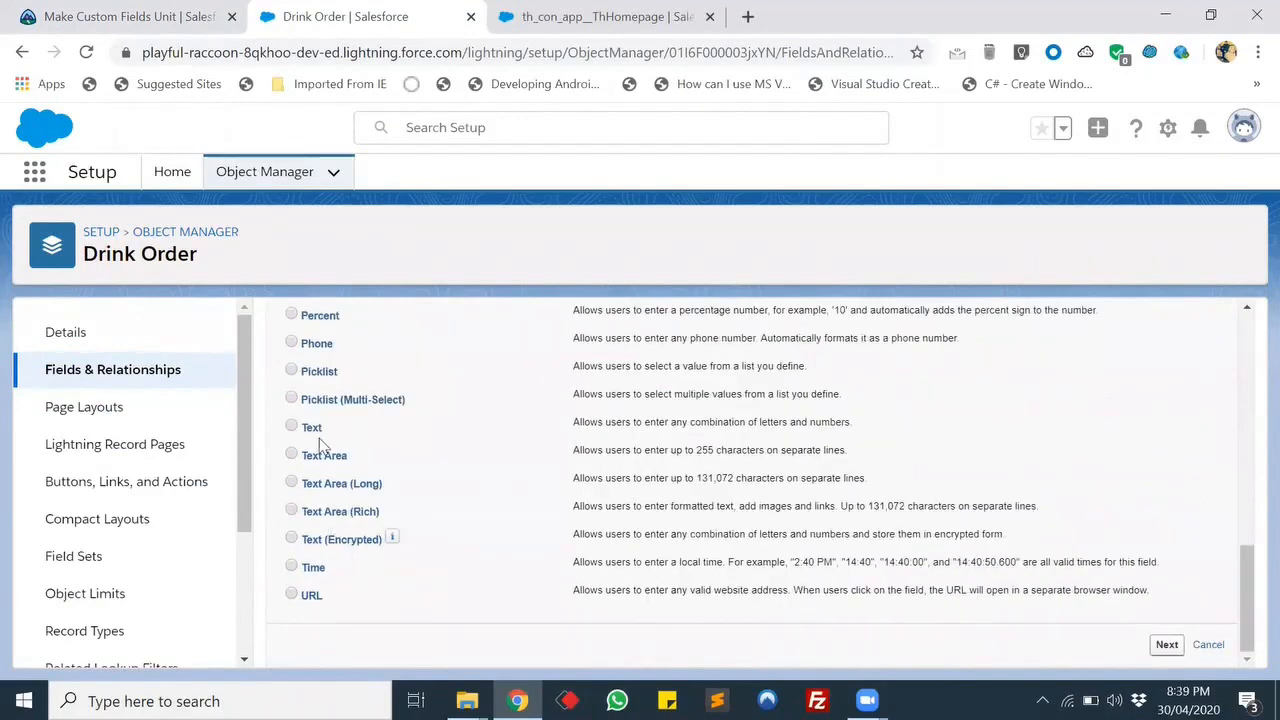
click(291, 370)
click(1167, 645)
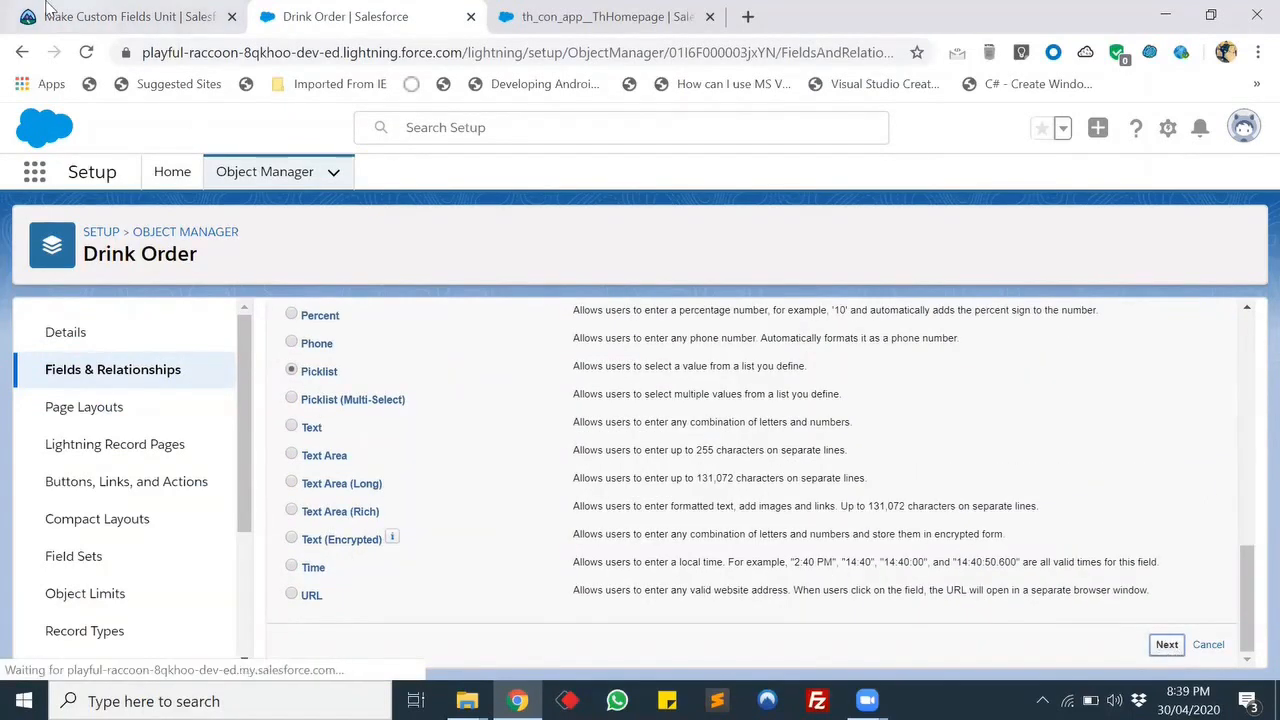
- Copy the label Flavor from the Trailhead instructions and enter it as the new picklist's field label
click(110, 17)
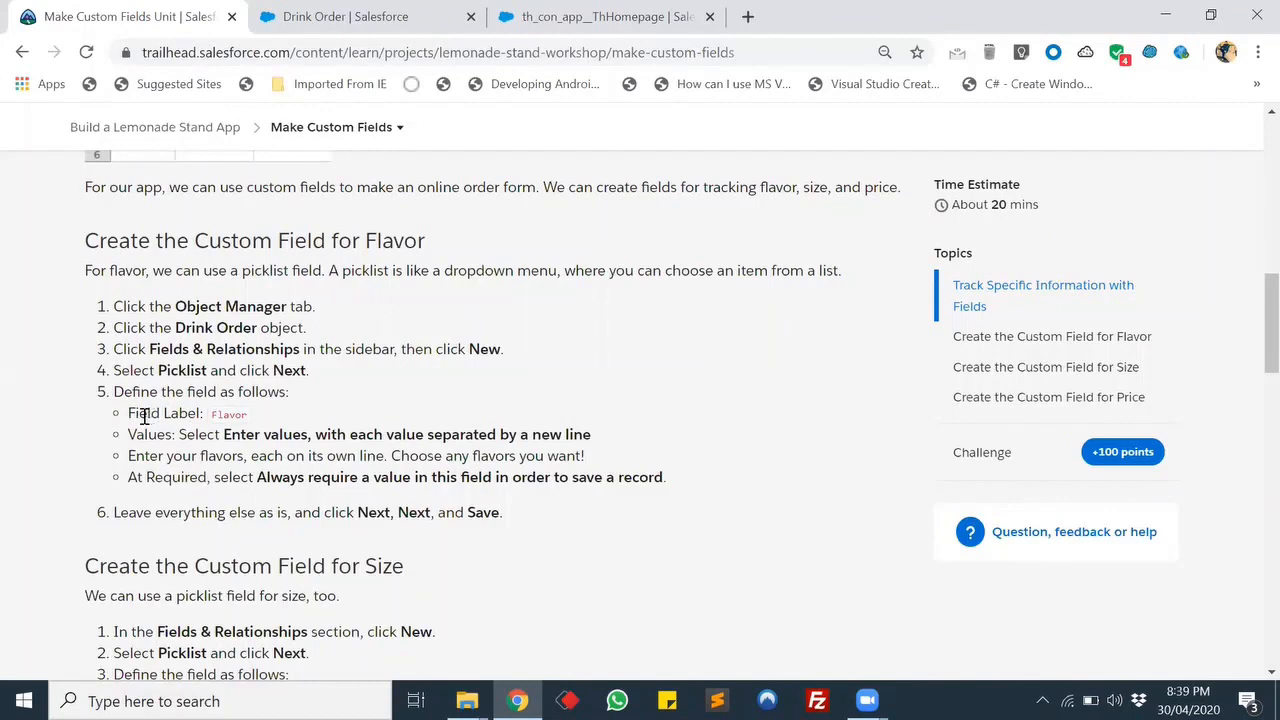
double_click(226, 412)
key(ctrl+c)
key(ctrl+Tab)
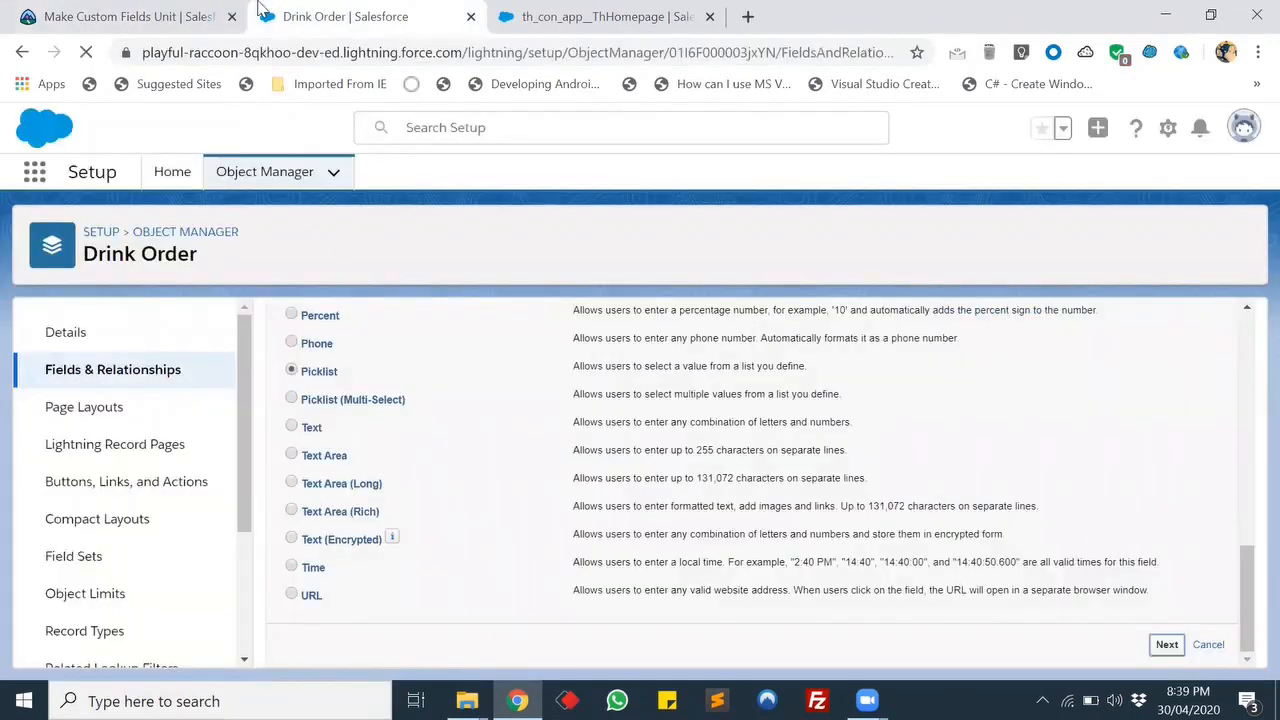
click(486, 471)
key(ctrl+v)
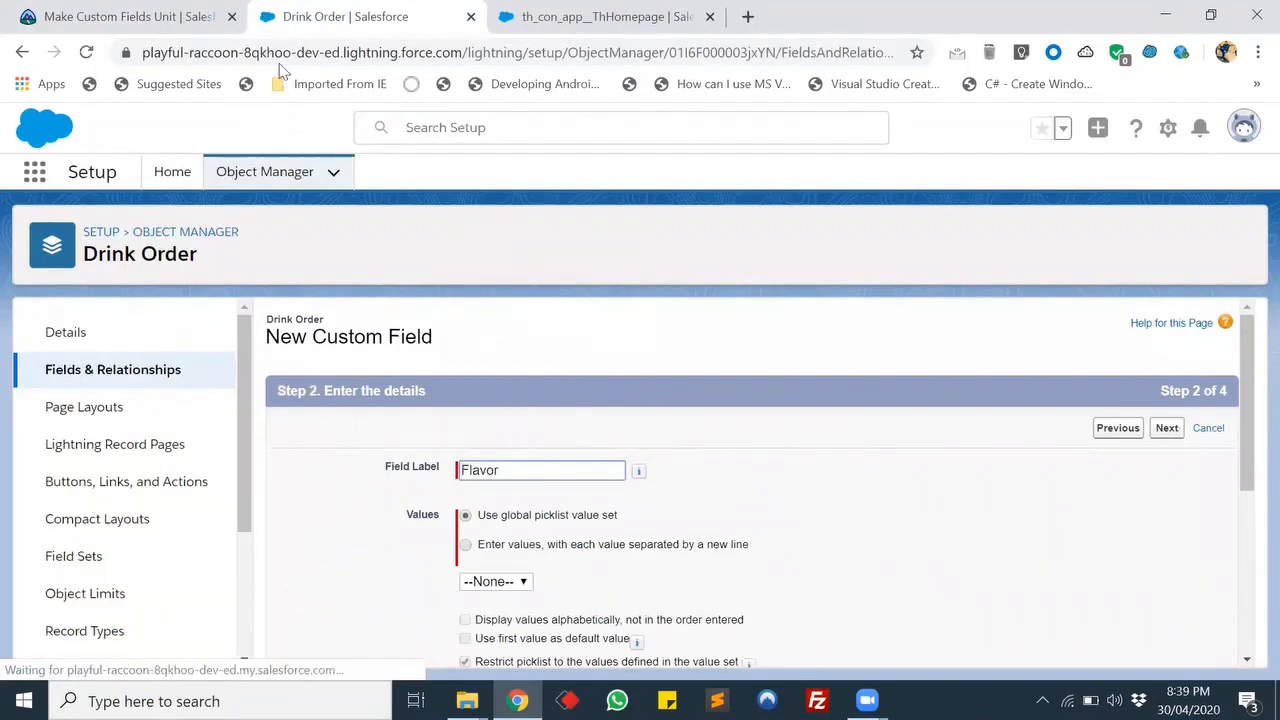
- Following the Trailhead instructions, choose to enter values on separate lines and list Normal, Mango, Blue Berry and Grape for Flavor
click(205, 8)
scroll(50, 400, down, 1)
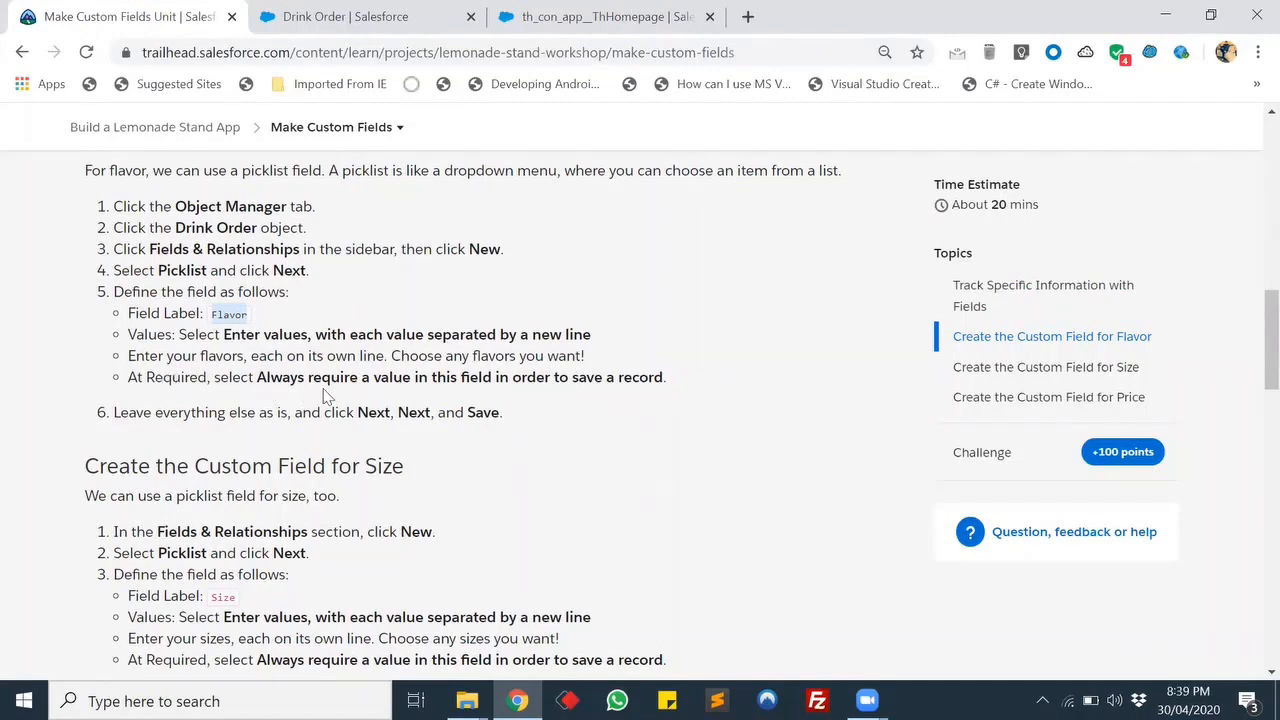
click(345, 16)
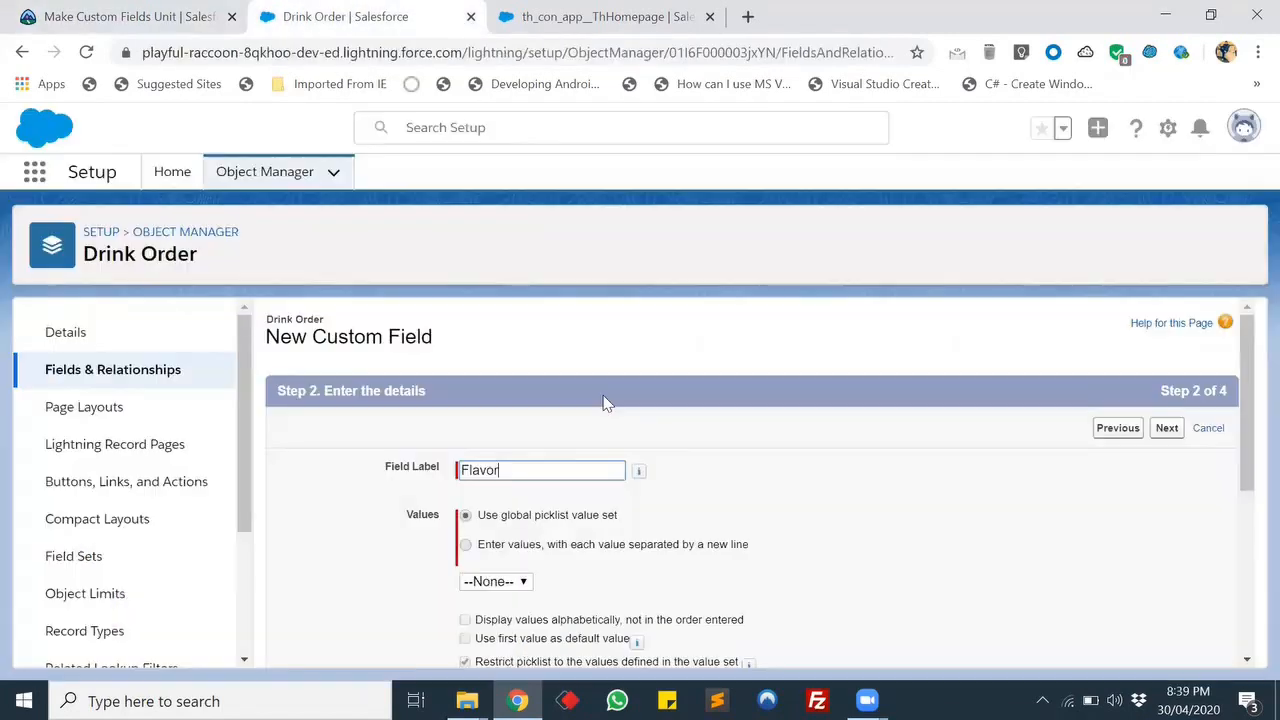
scroll(408, 465, down, 1)
click(606, 348)
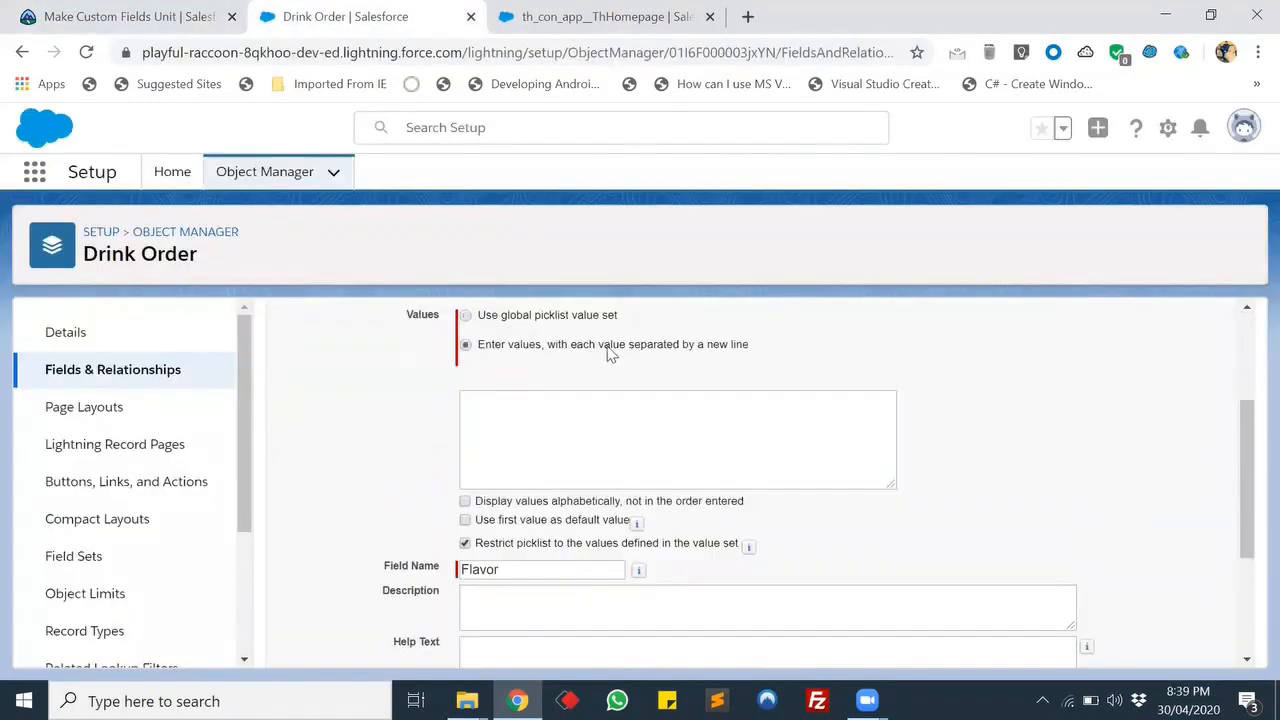
click(558, 449)
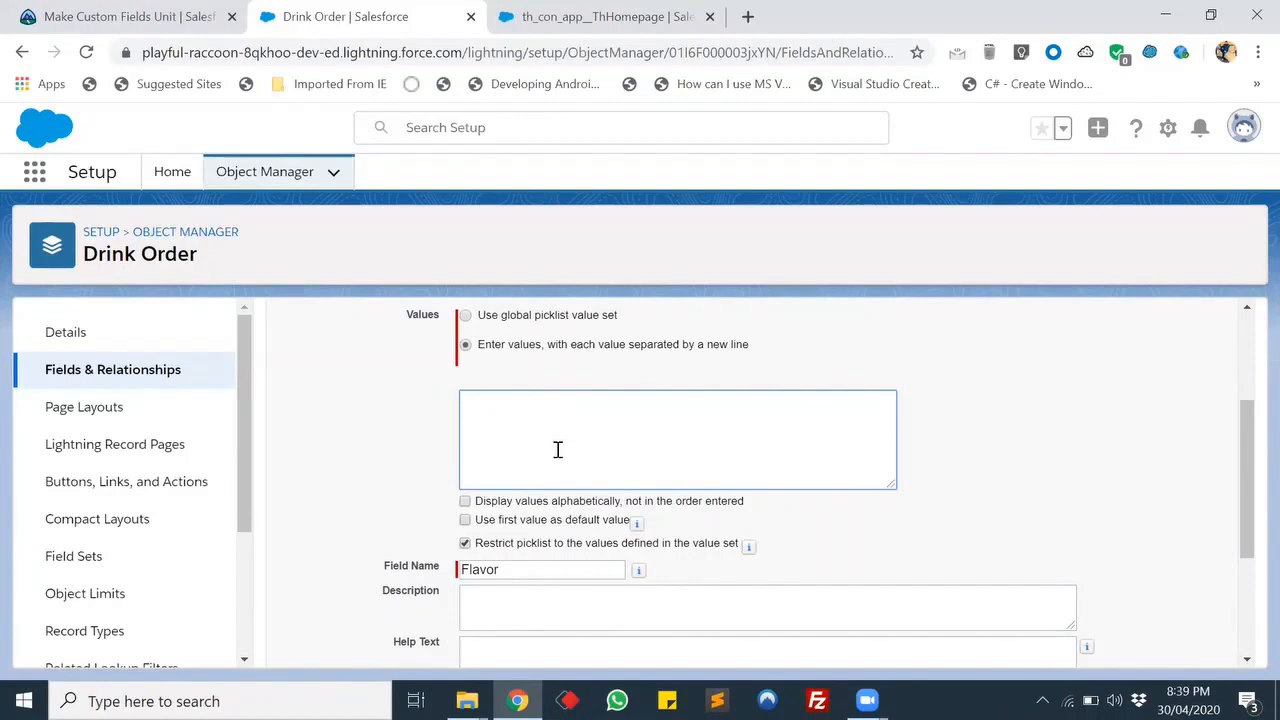
text(Normal)
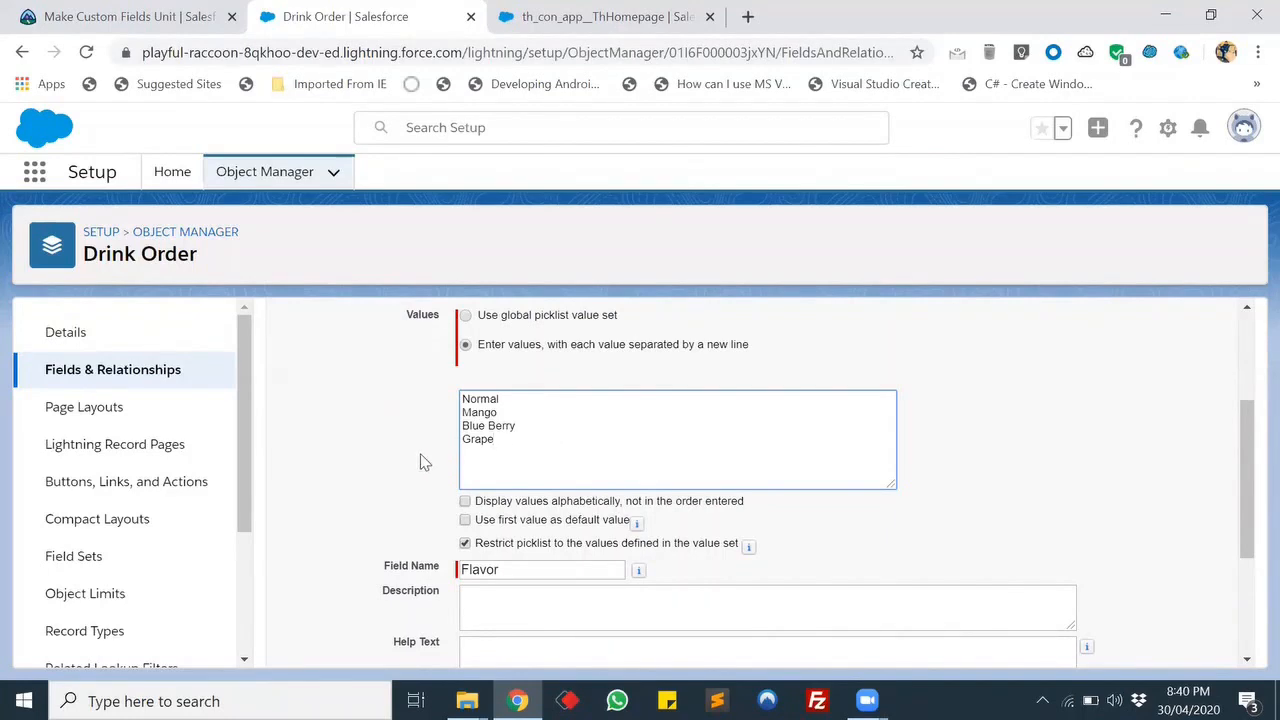
- Check the Trailhead requirement, make Flavor always require a value to save a record, and proceed to field-level security
click(200, 16)
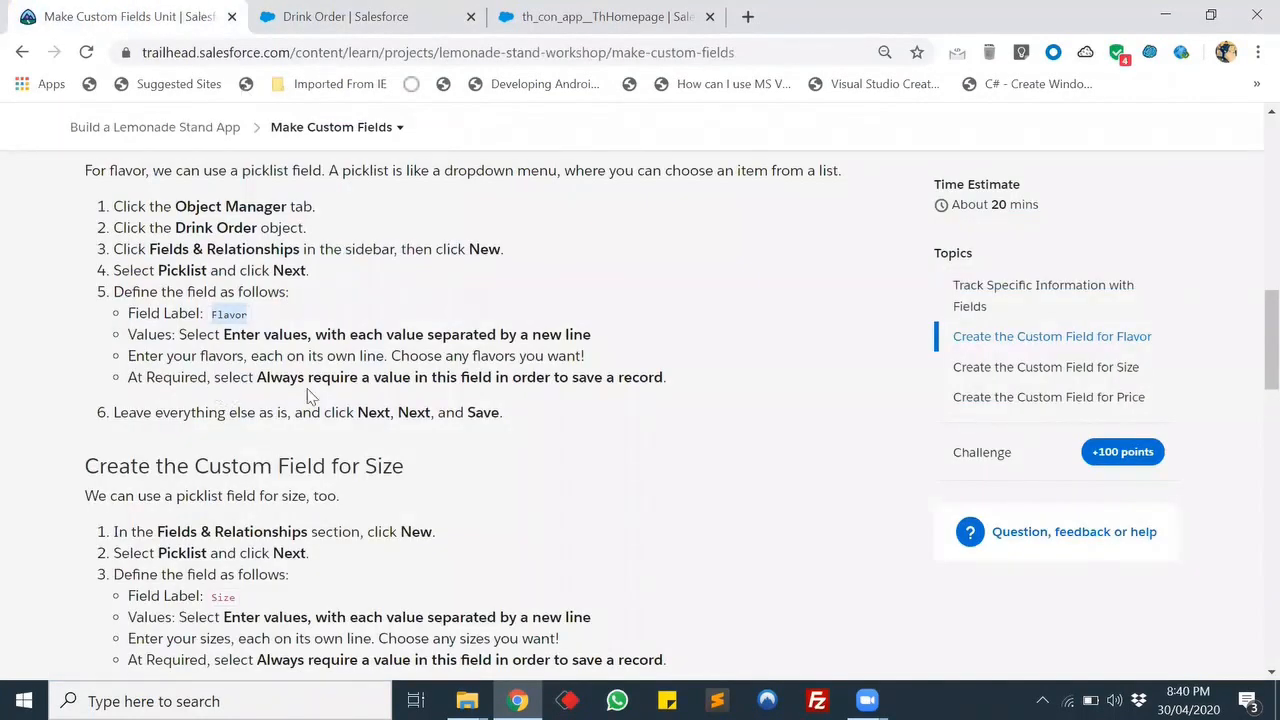
click(343, 12)
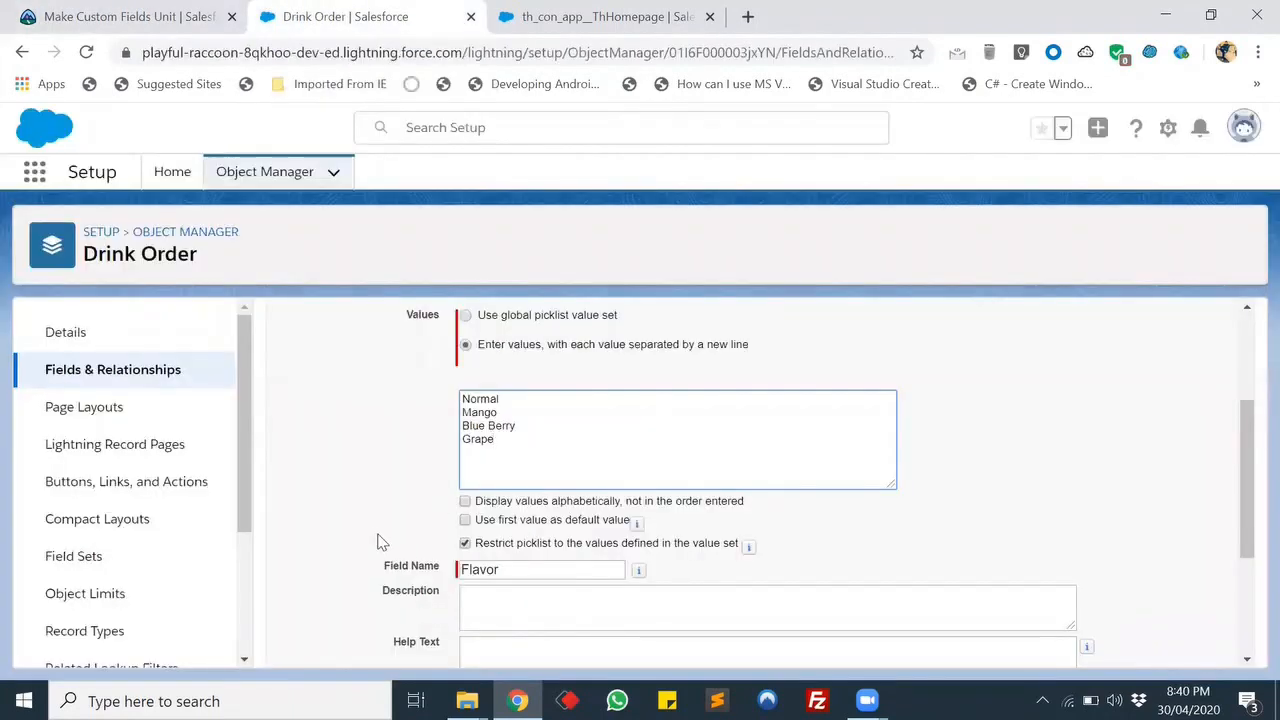
scroll(378, 541, down, 2)
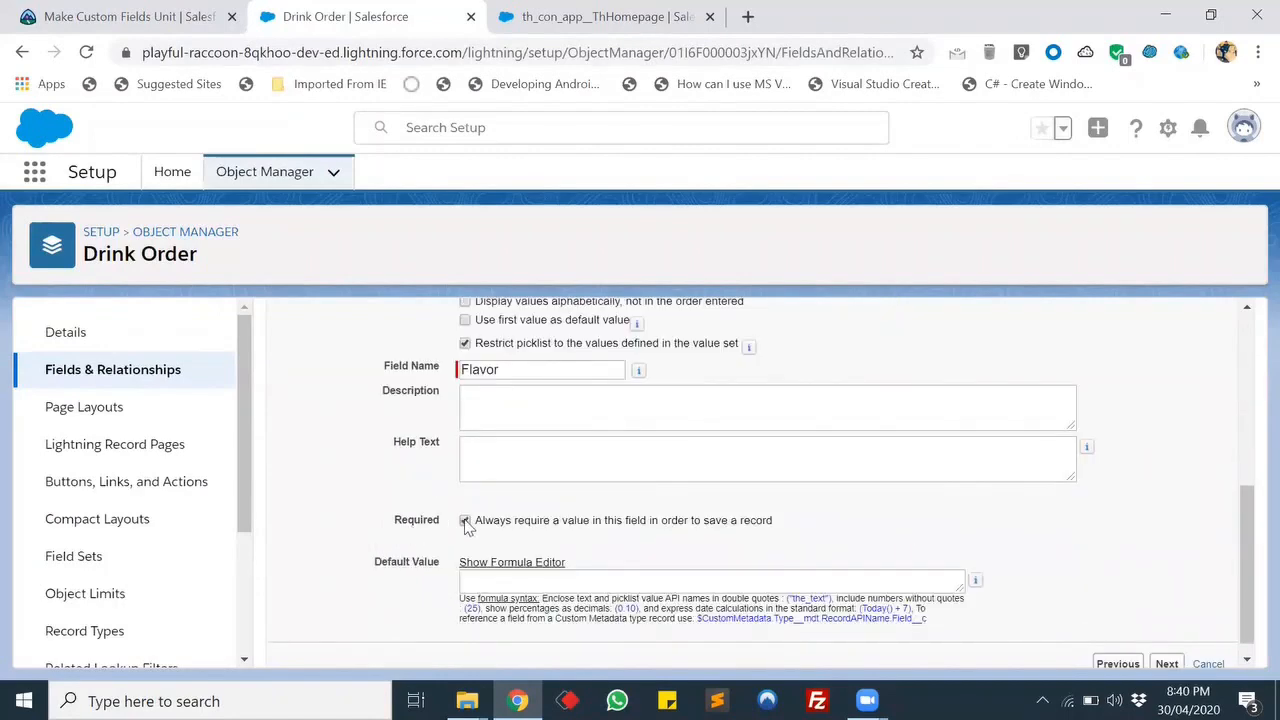
scroll(994, 523, down, 1)
click(1167, 646)
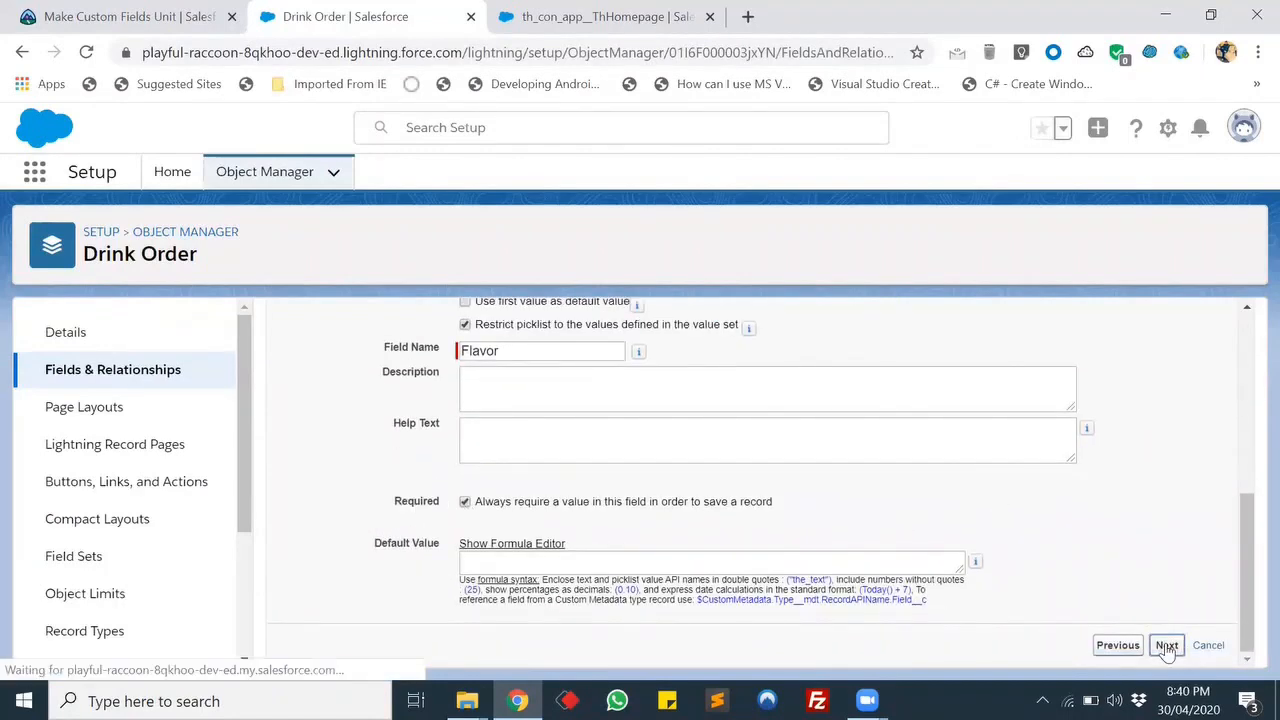
- Accept the default field-level security, keep Flavor on the Drink Order Layout, and save it while starting another new field
scroll(1200, 585, down, 3)
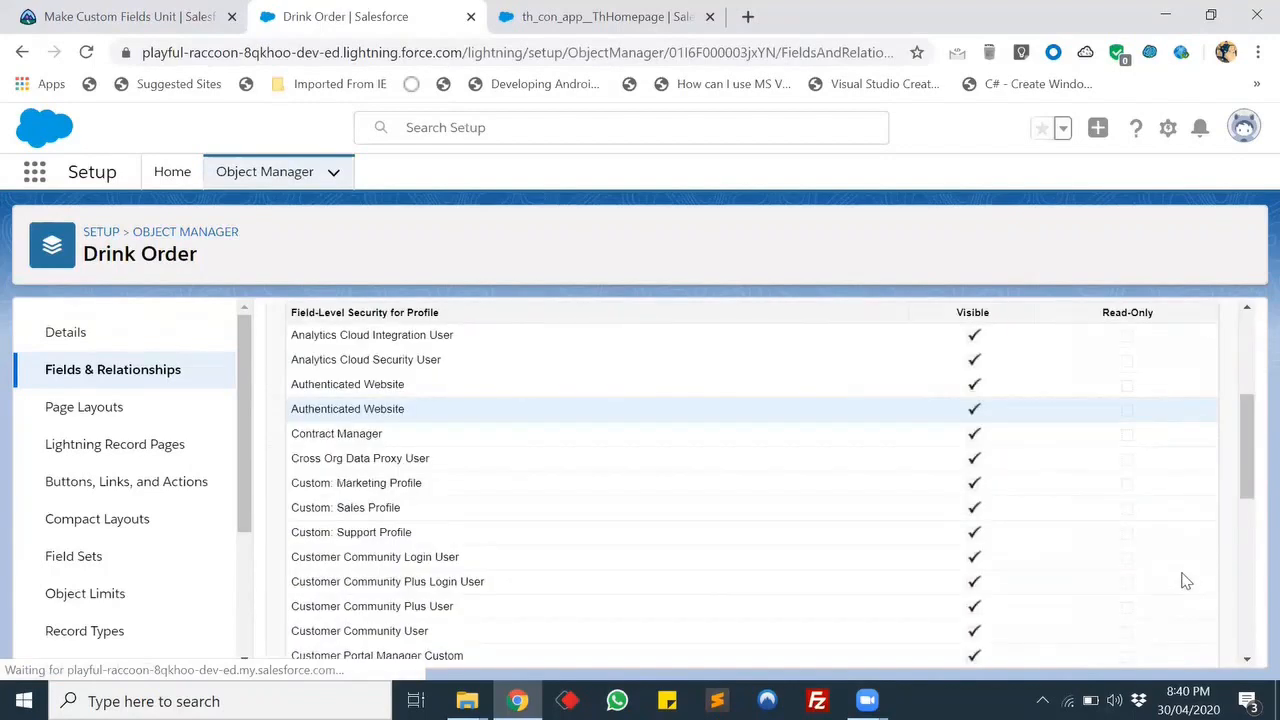
scroll(1186, 581, down, 6)
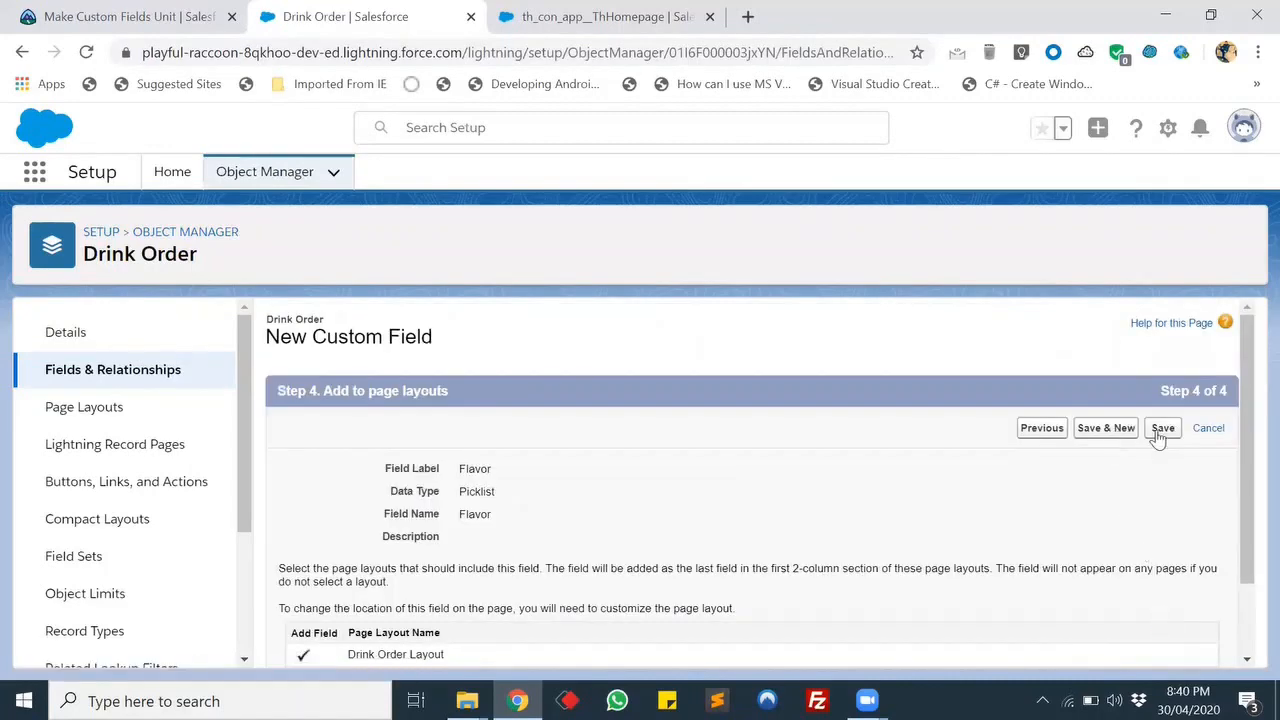
click(178, 10)
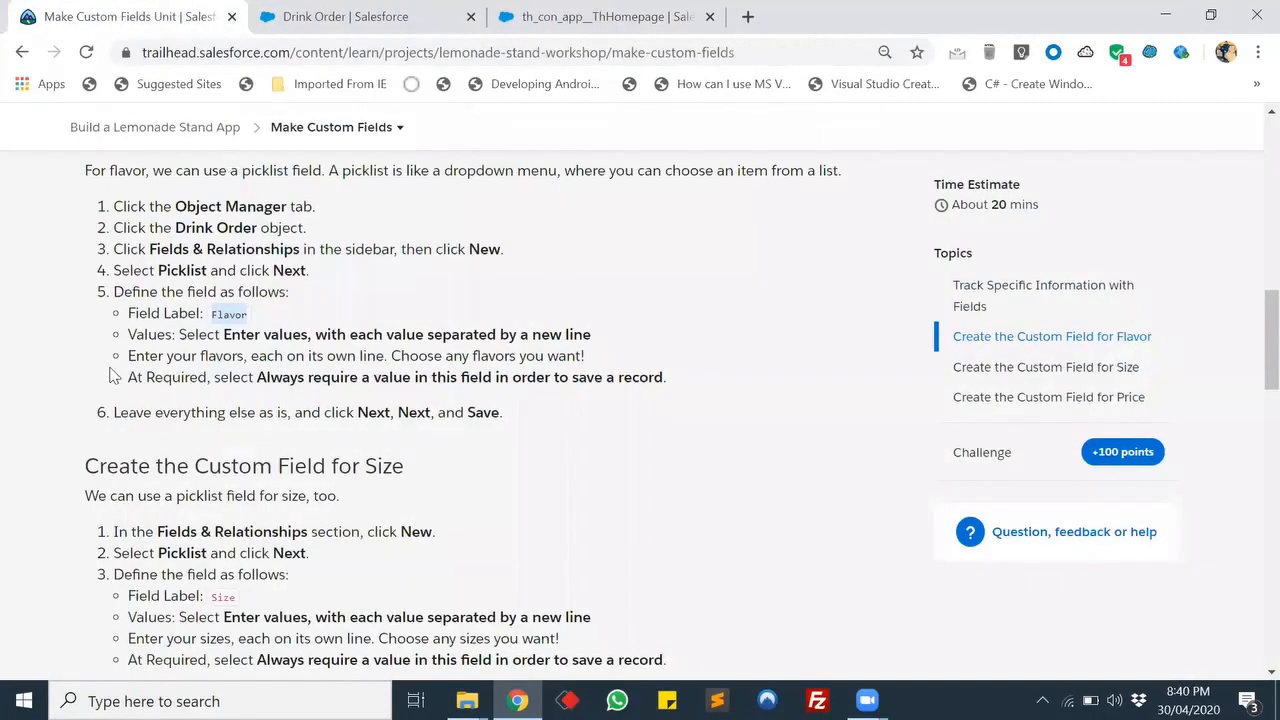
click(322, 8)
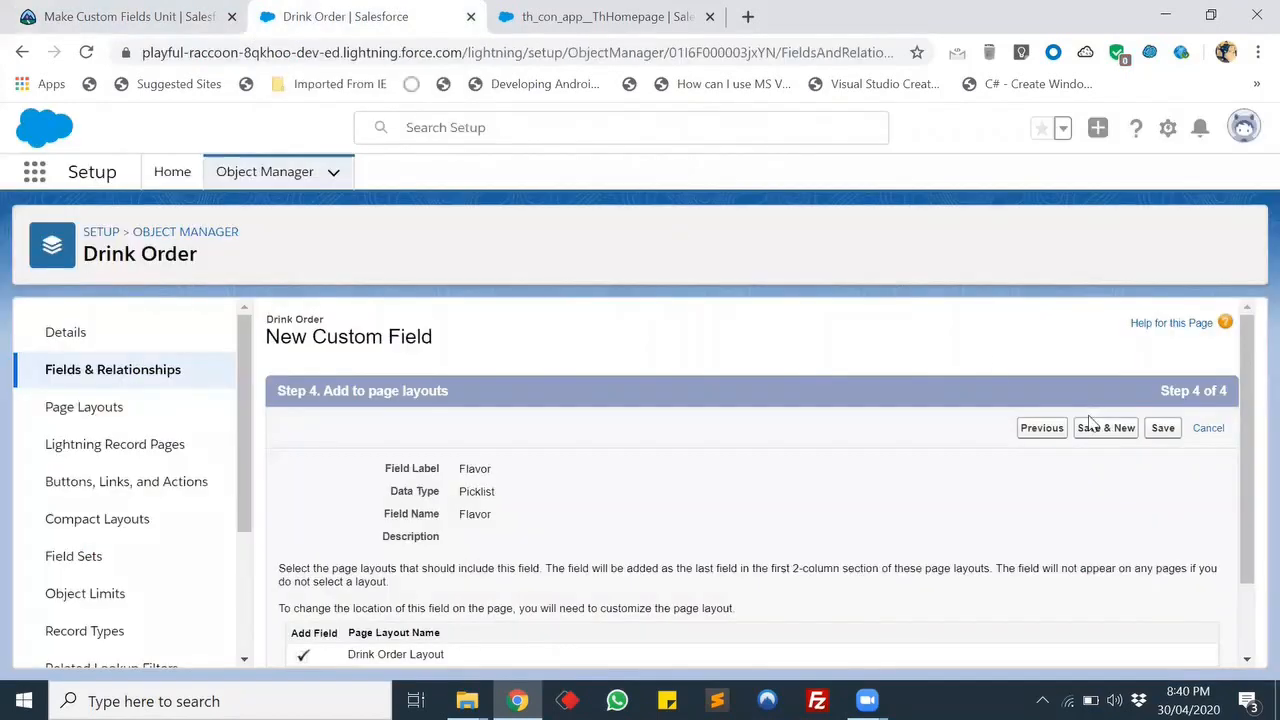
click(1090, 428)
- Check the Trailhead instructions for the Size field, choose Picklist as the new field's data type, and proceed to the field details
click(200, 20)
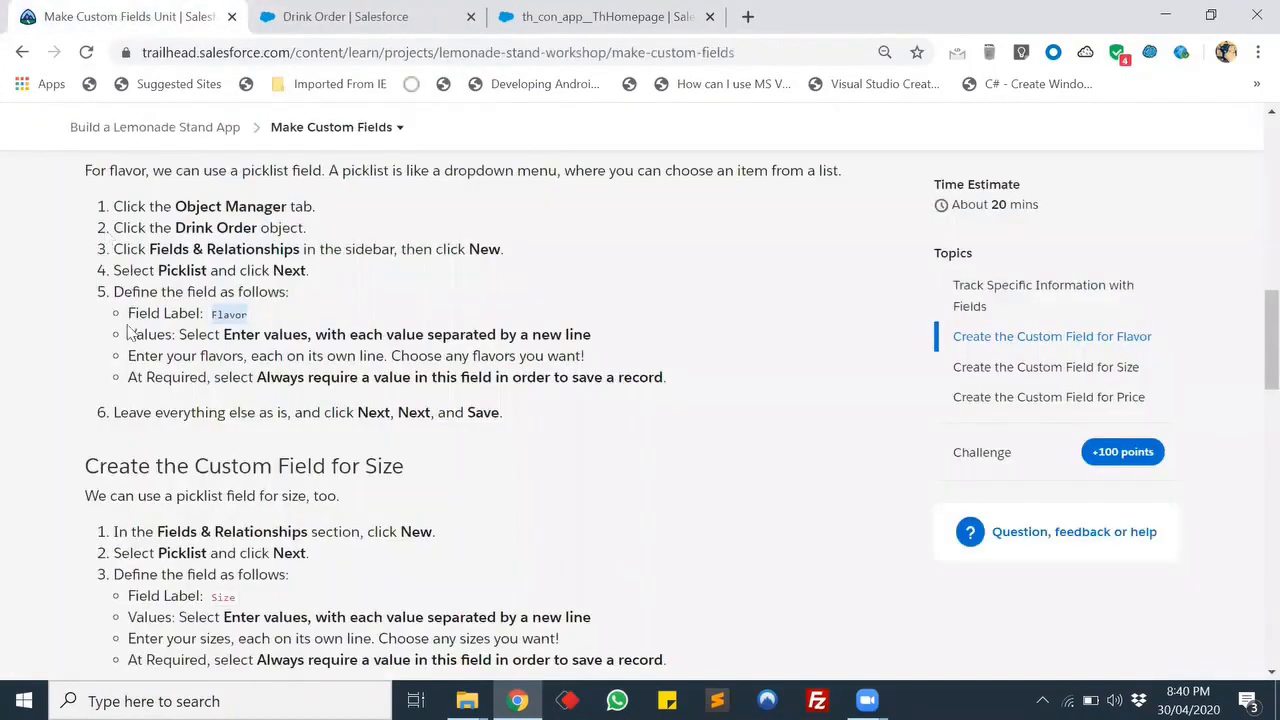
scroll(70, 468, down, 1)
scroll(70, 468, down, 1)
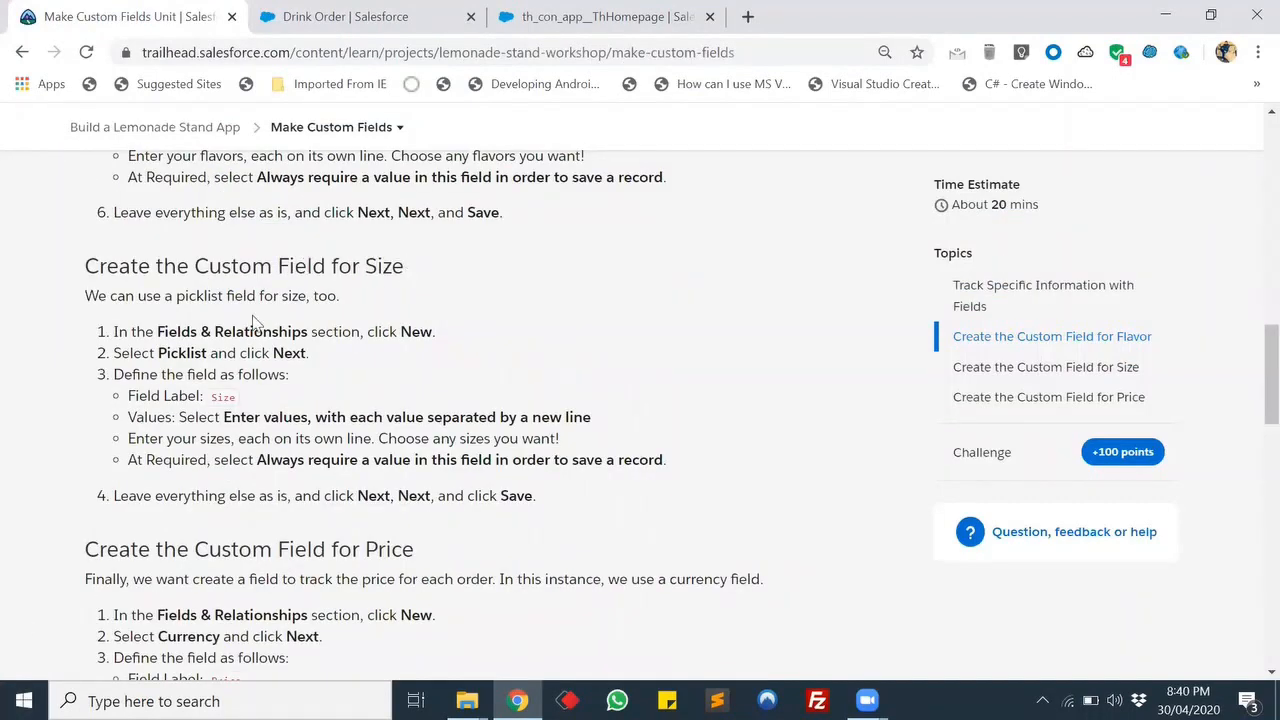
click(363, 10)
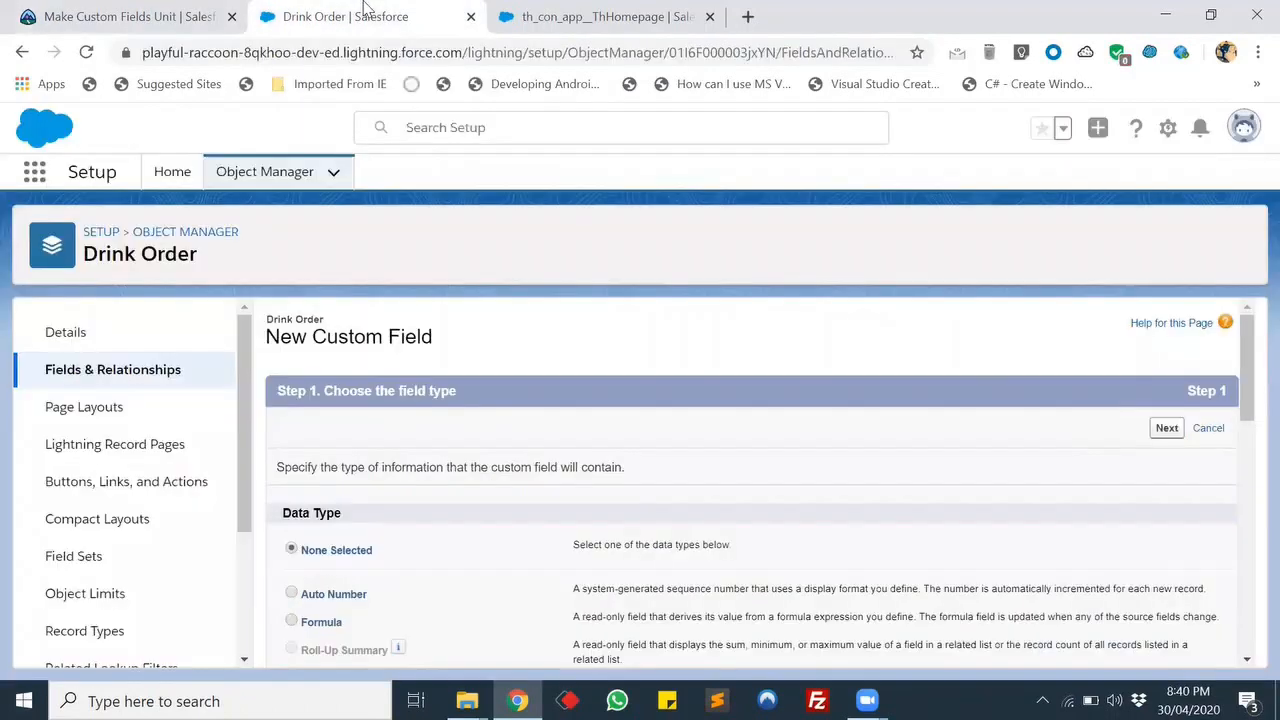
click(93, 8)
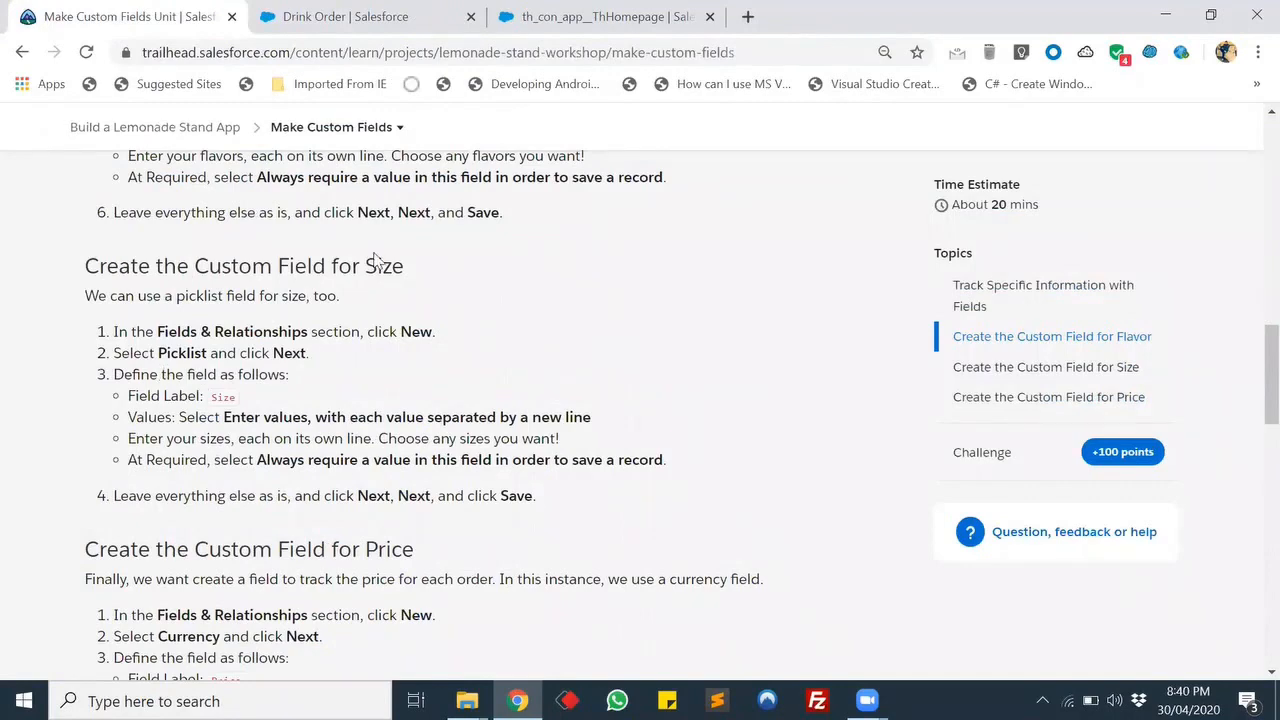
click(320, 12)
scroll(470, 513, down, 1)
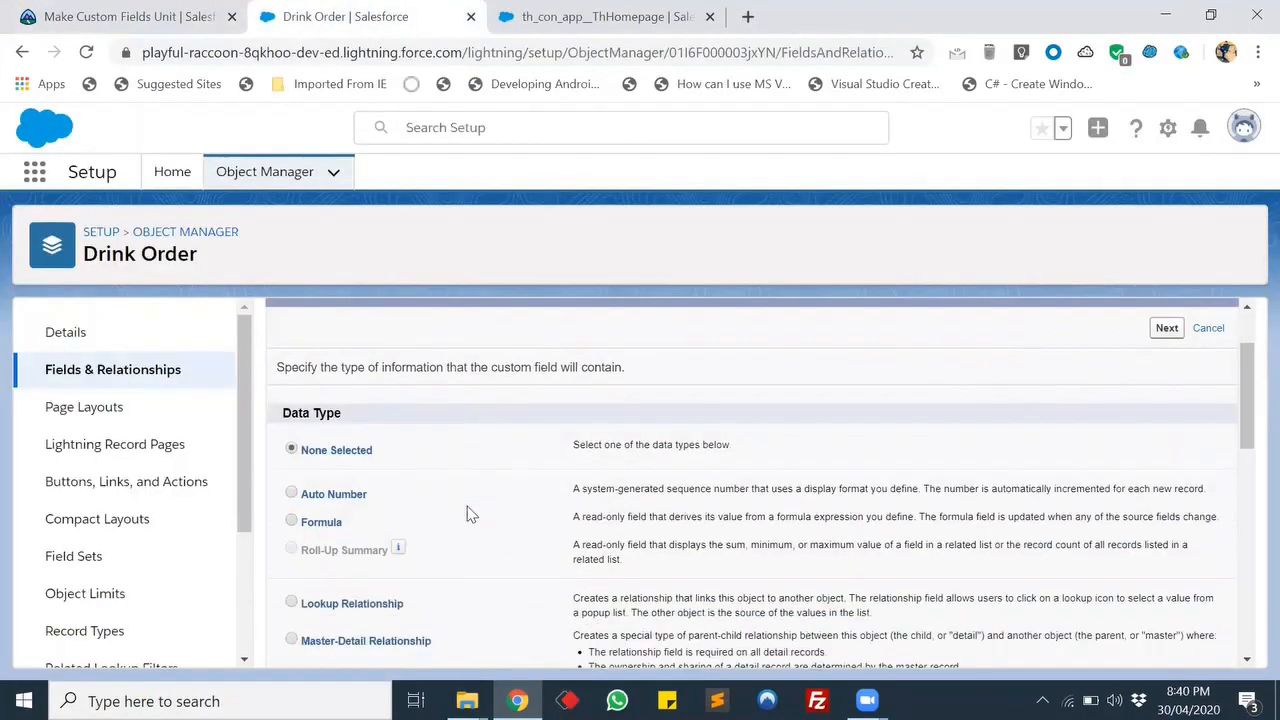
scroll(470, 513, down, 7)
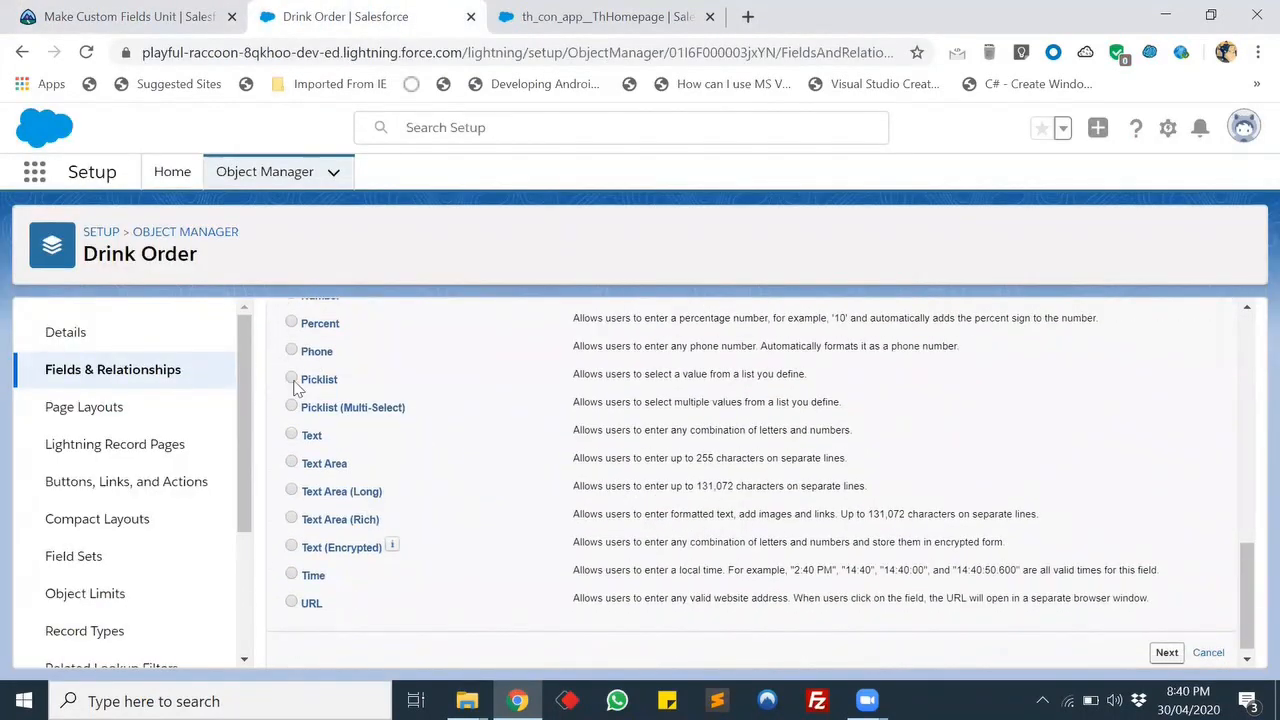
click(292, 381)
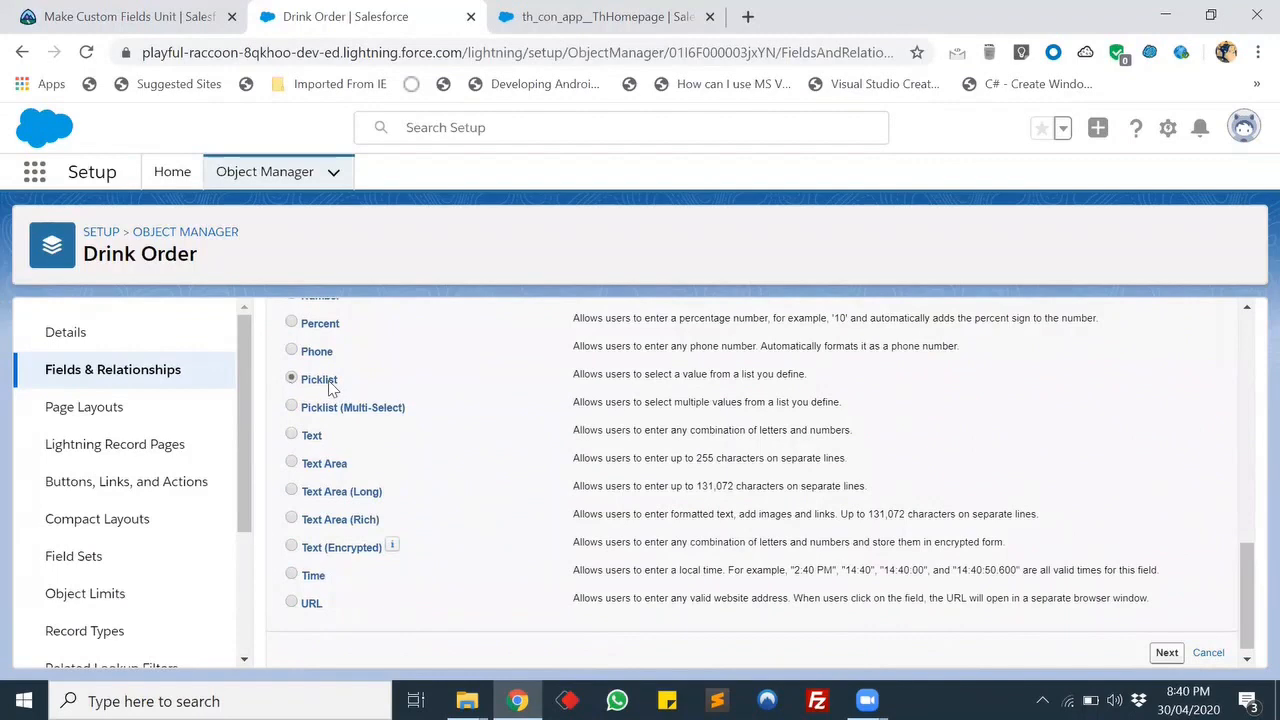
click(1166, 653)
- Take the label from the Trailhead instructions and enter Size as the new picklist's field label
click(165, 10)
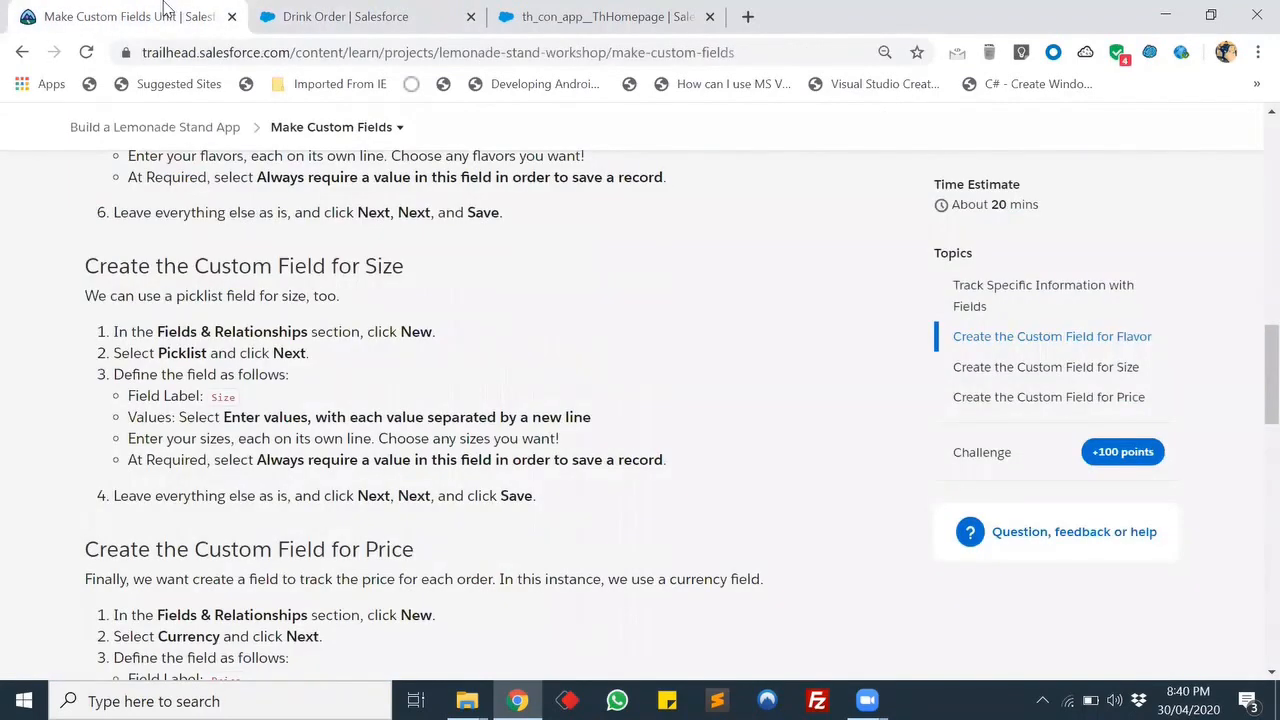
click(355, 24)
text(Size)
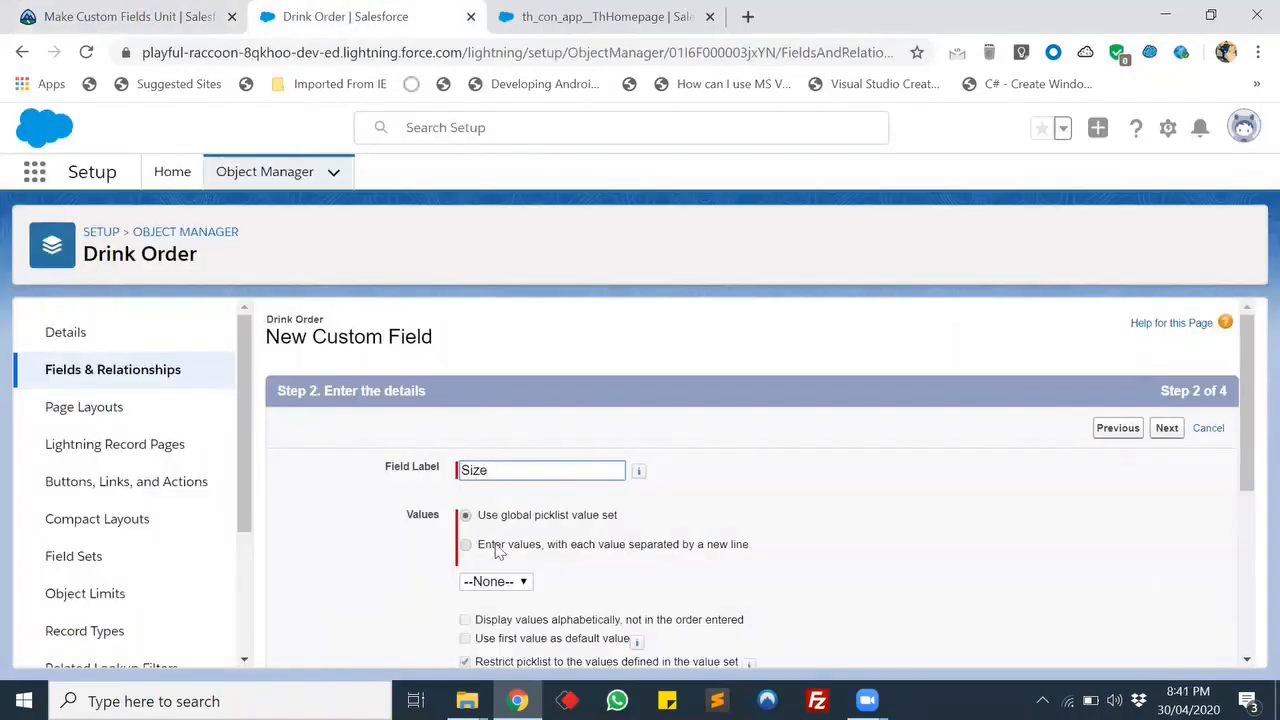
- Choose to enter values on separate lines, as Trailhead instructs, and list Small, Medium and Large for Size
click(463, 506)
click(465, 544)
click(140, 17)
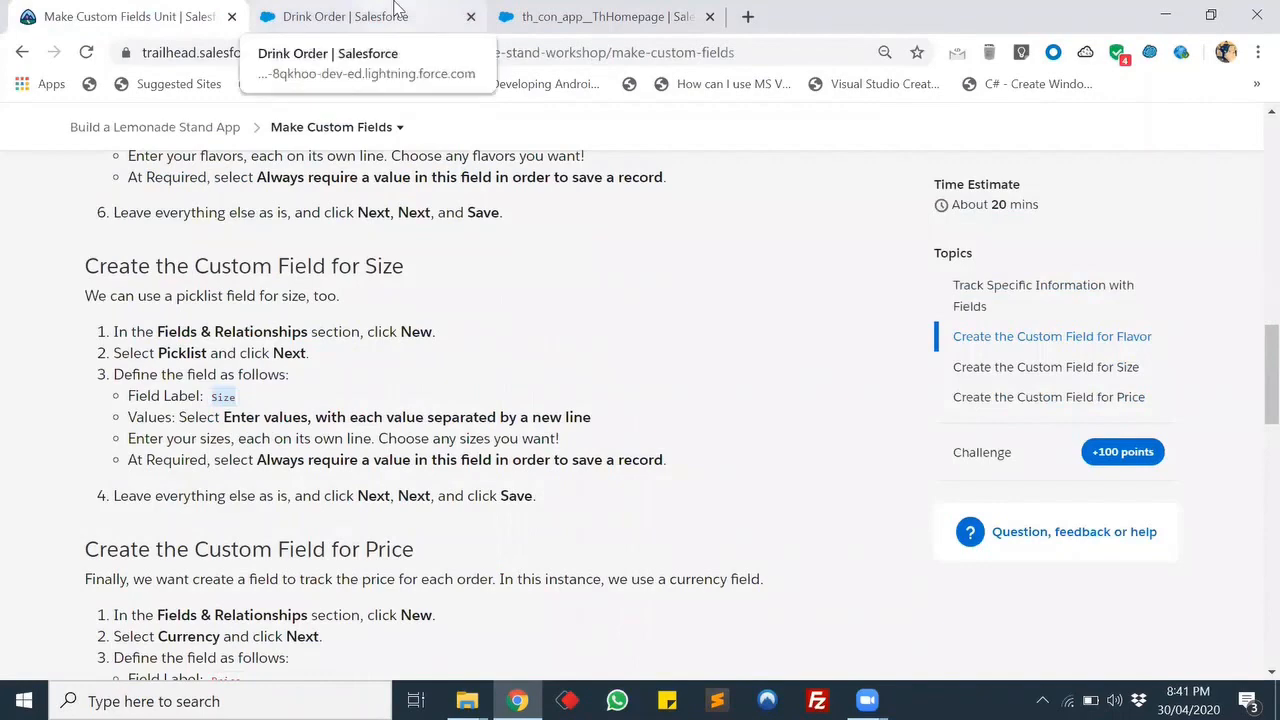
key(ctrl+Tab)
scroll(572, 425, down, 2)
click(565, 400)
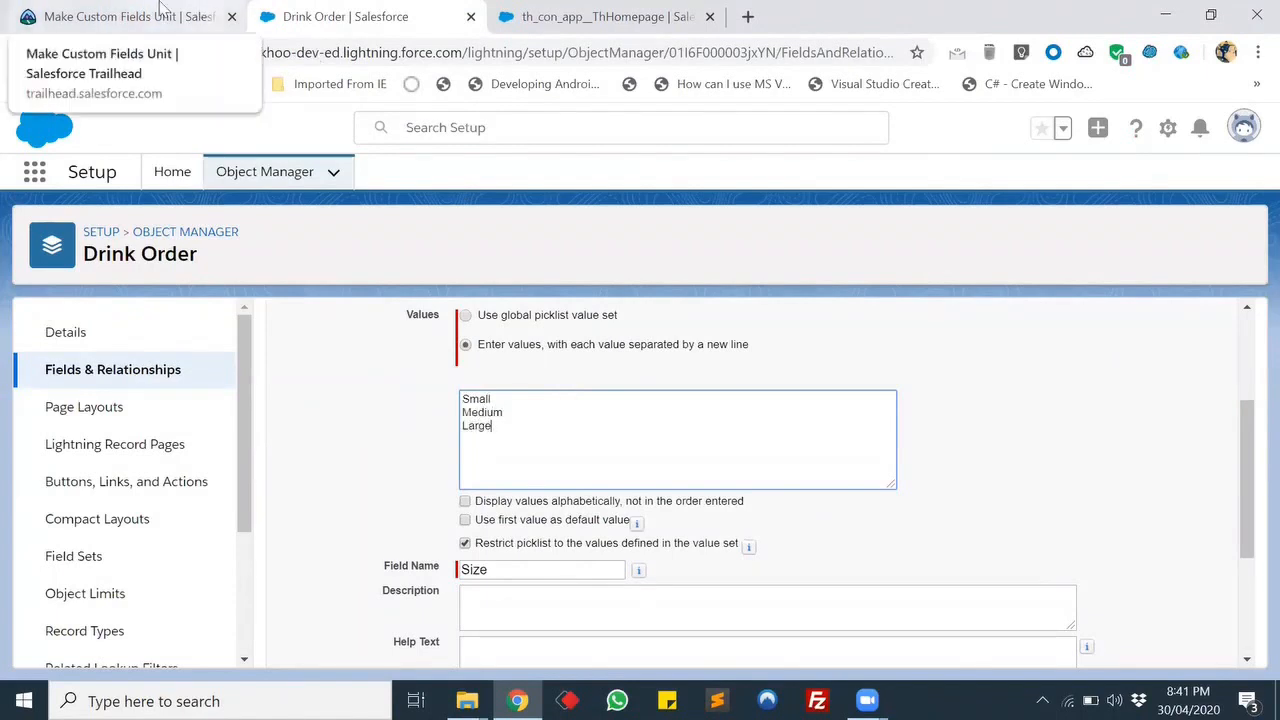
- Check the Trailhead requirement, make Size always require a value to save a record, and proceed to field-level security
click(205, 14)
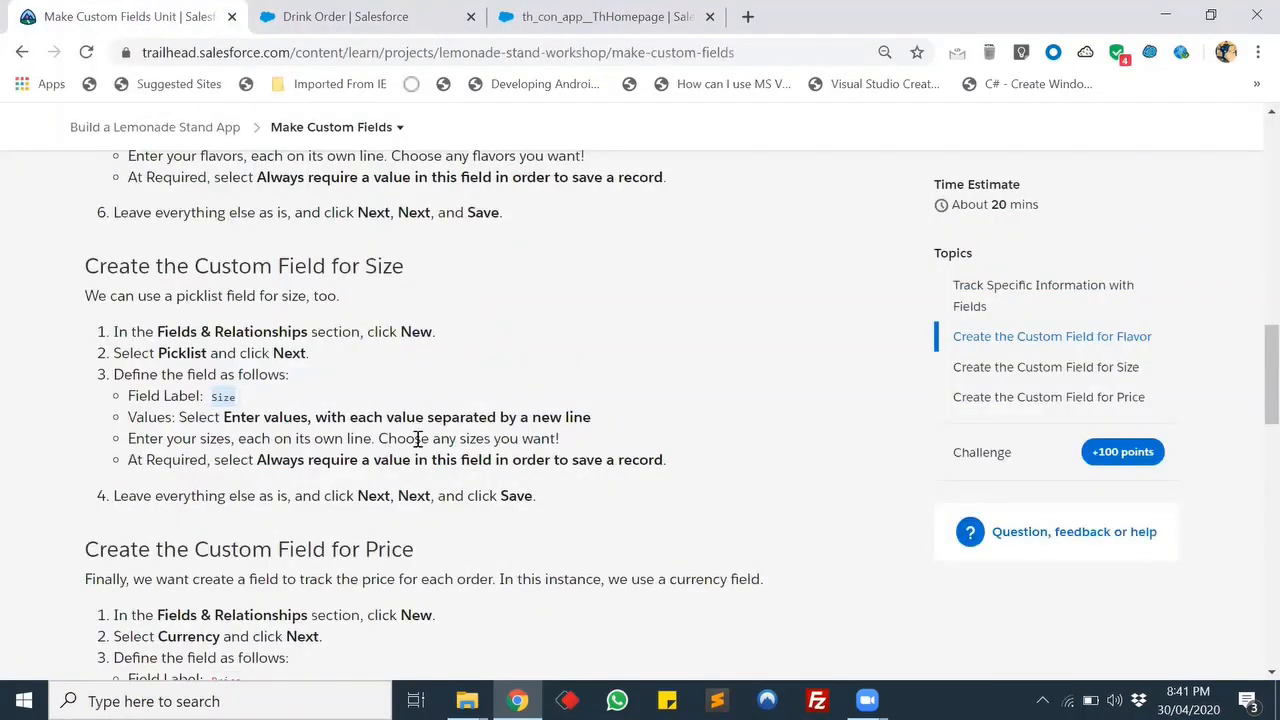
click(330, 12)
scroll(465, 460, down, 1)
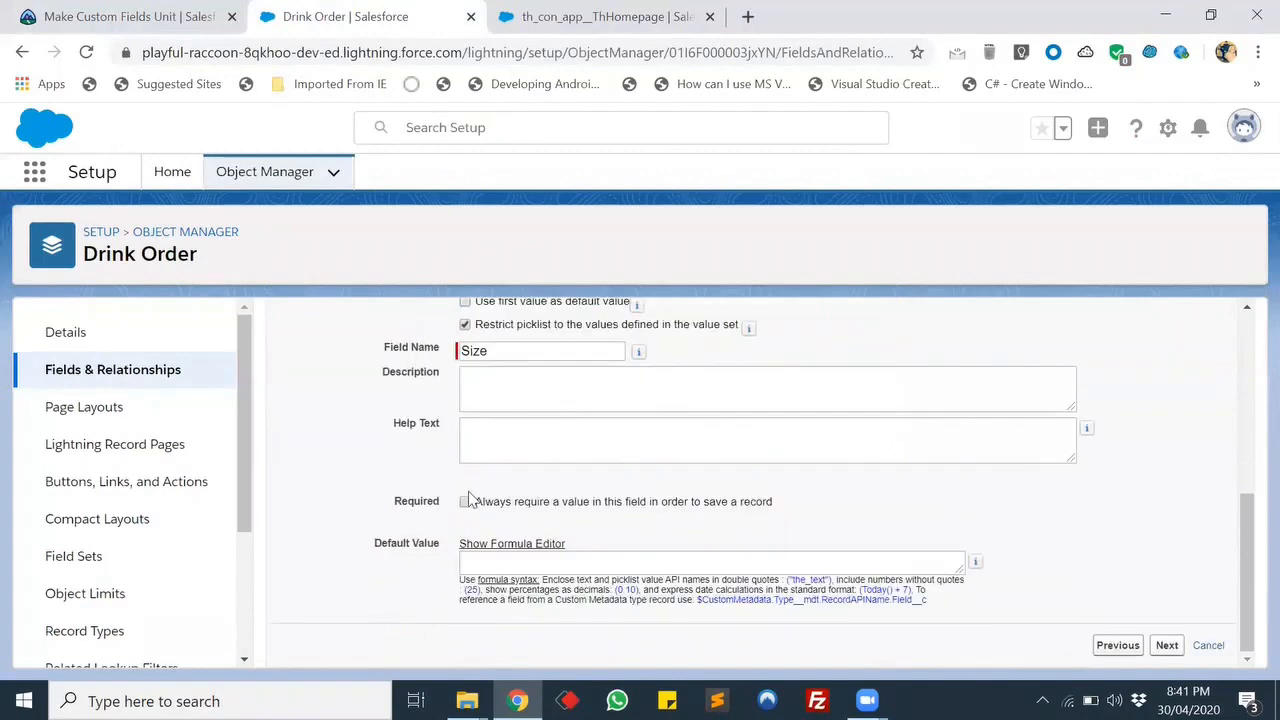
click(465, 502)
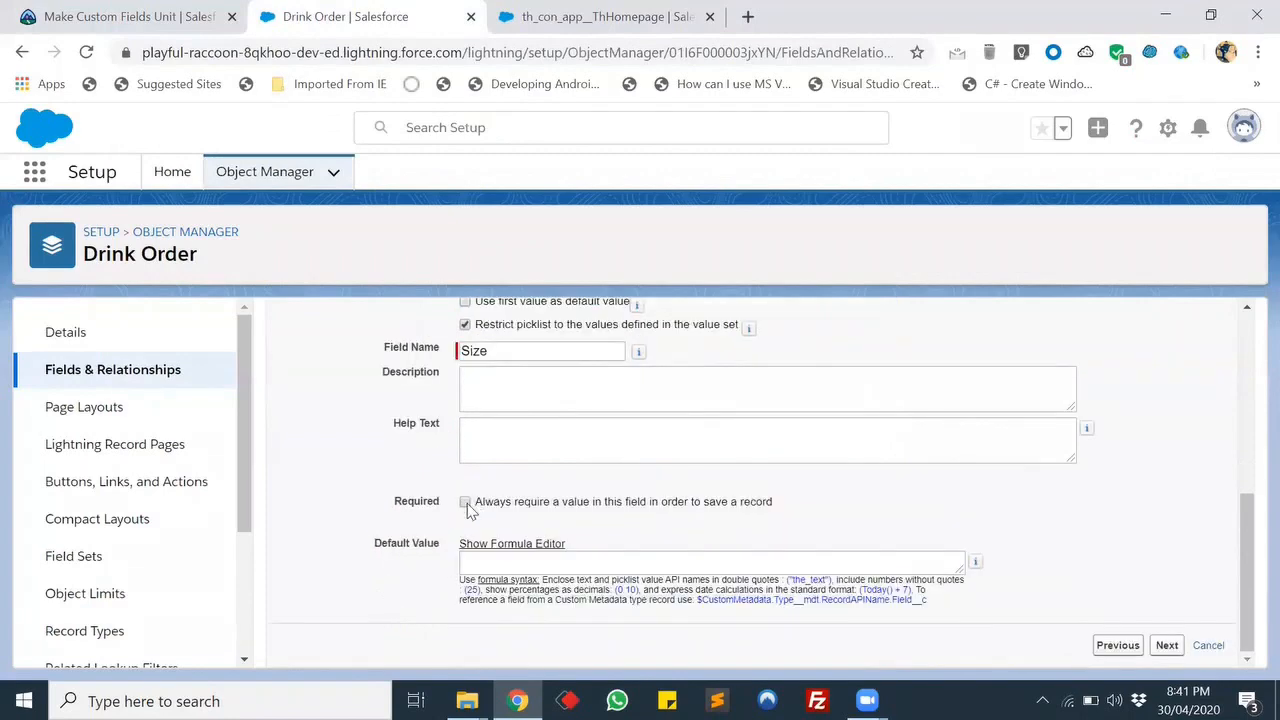
click(1167, 647)
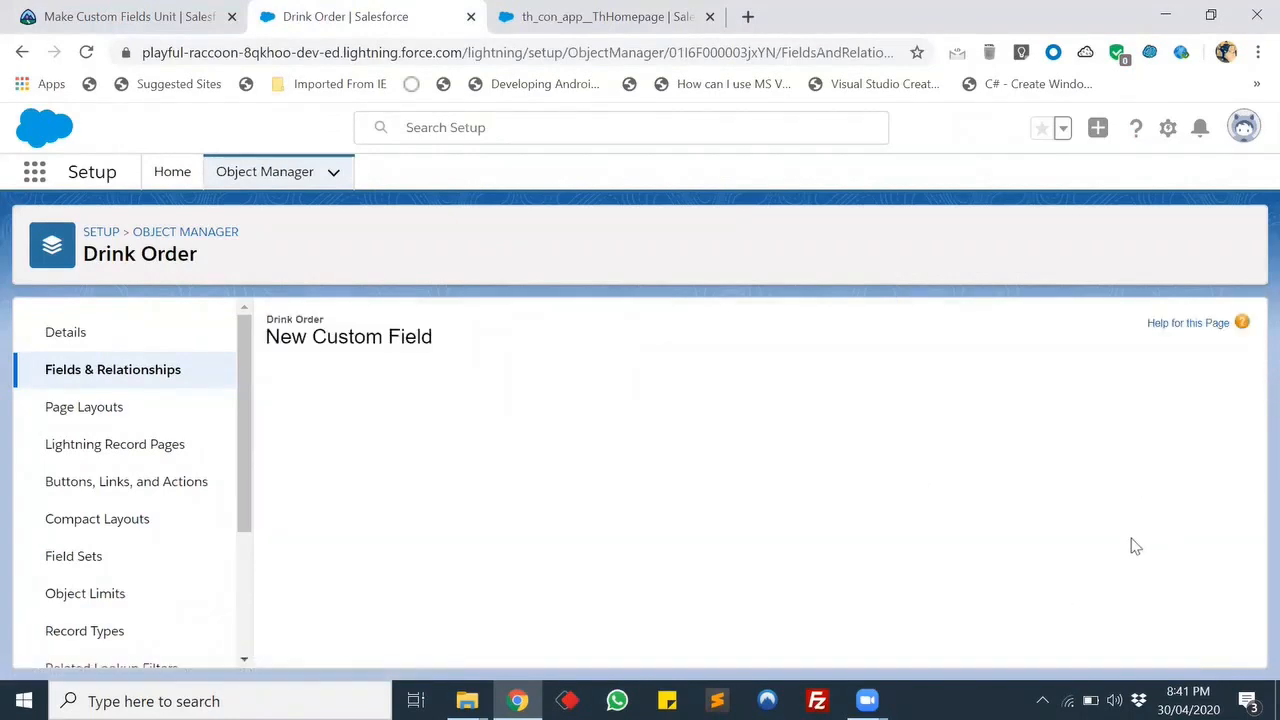
- Accept the default field-level security, keep Size on the Drink Order Layout, and save it while starting another new field
click(1167, 428)
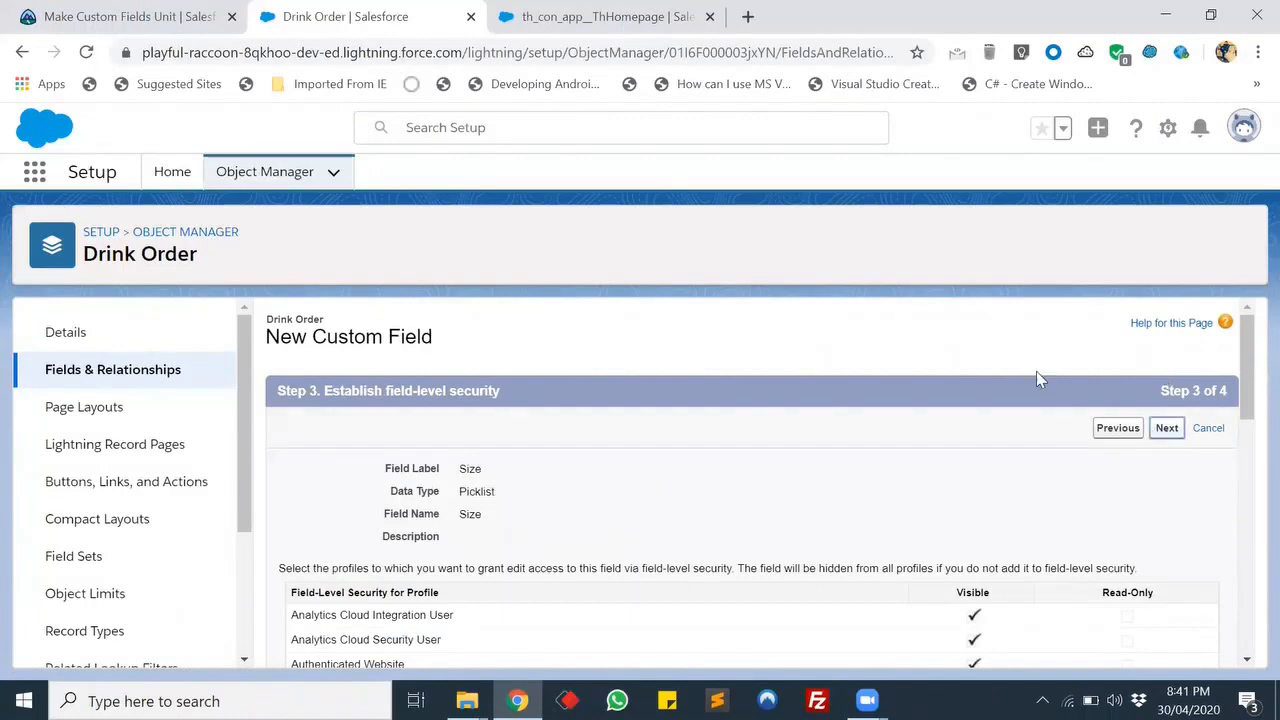
click(200, 16)
scroll(425, 440, down, 2)
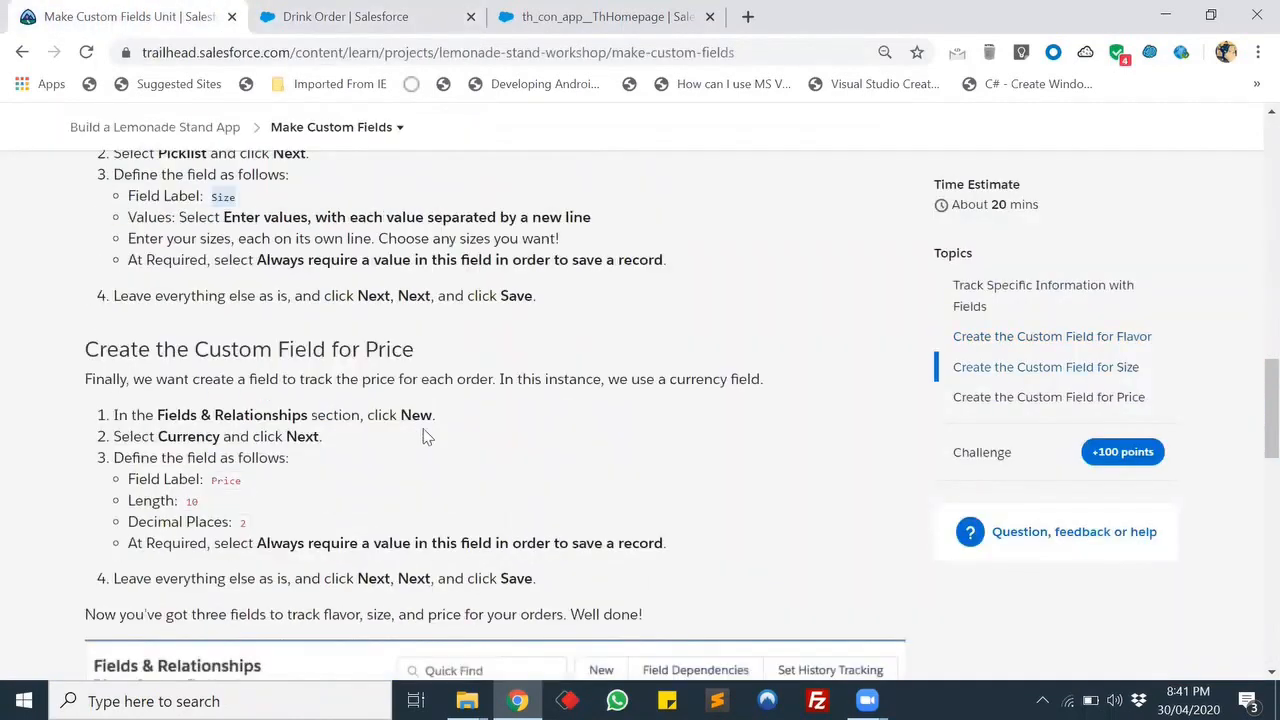
click(380, 12)
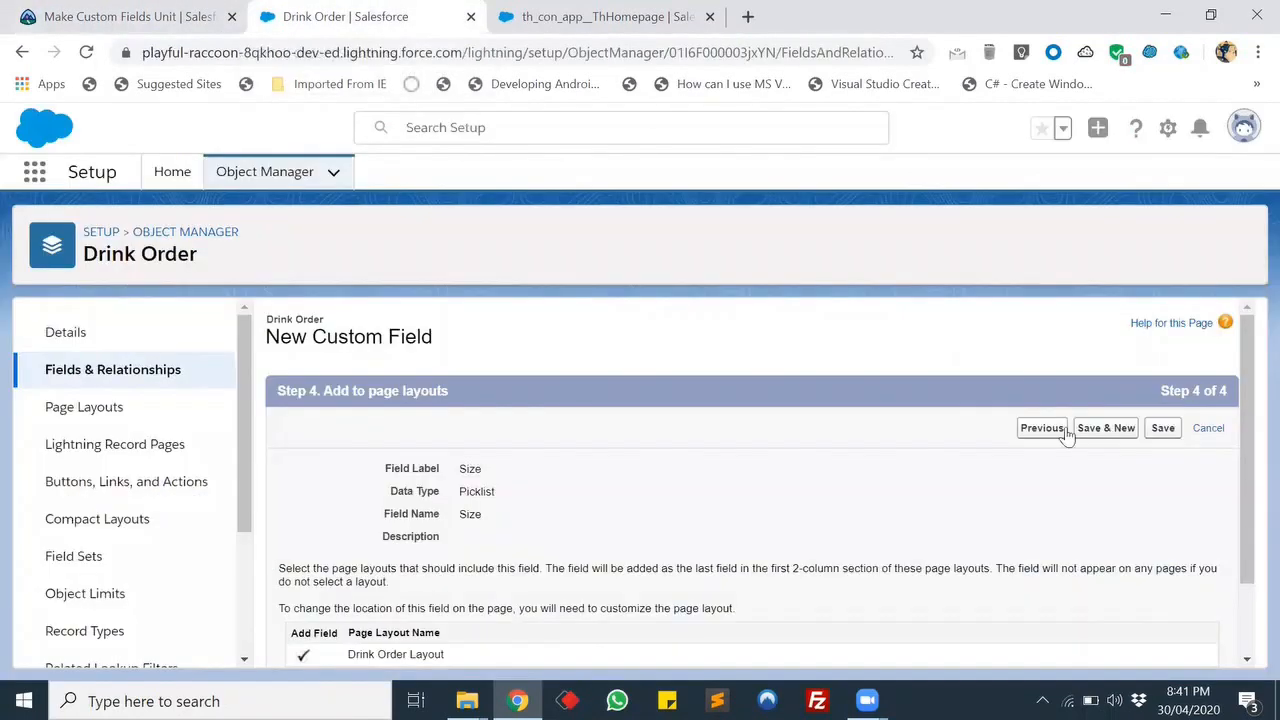
click(1100, 438)
- Check the Trailhead instructions for the Price field, choose Currency as the data type, and proceed to the field details
click(163, 12)
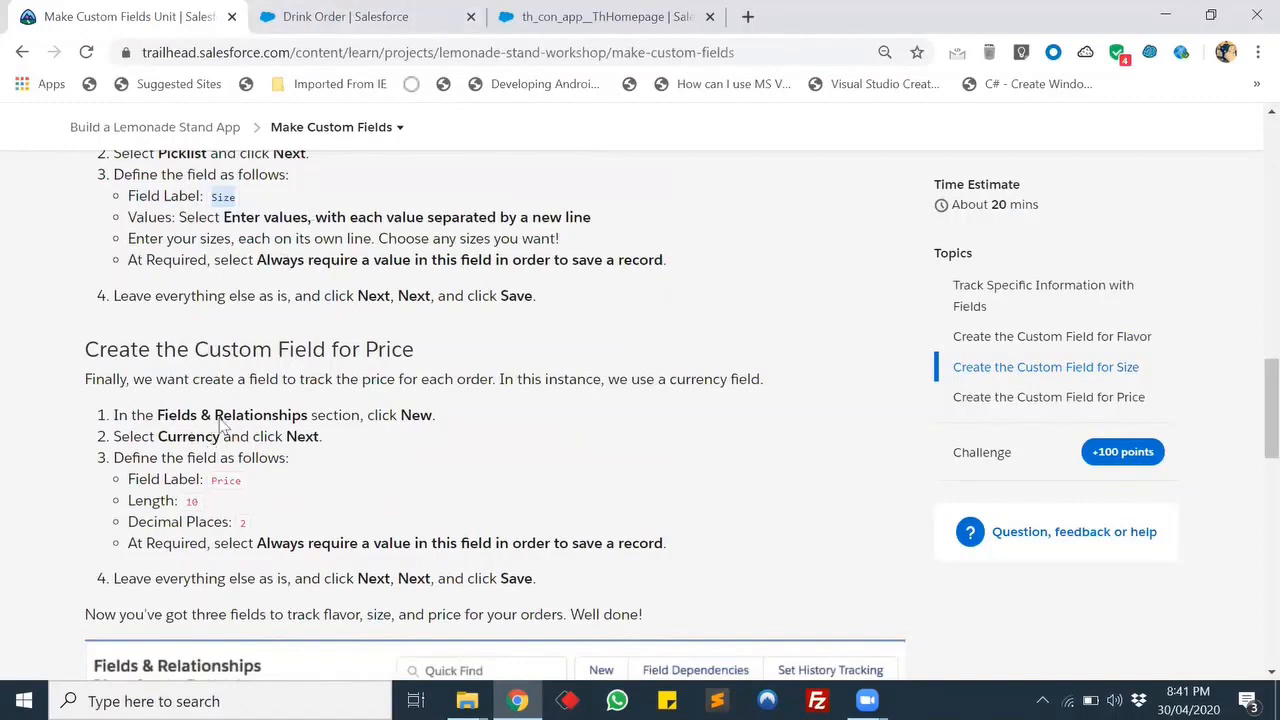
click(386, 10)
scroll(408, 437, down, 5)
scroll(410, 440, up, 4)
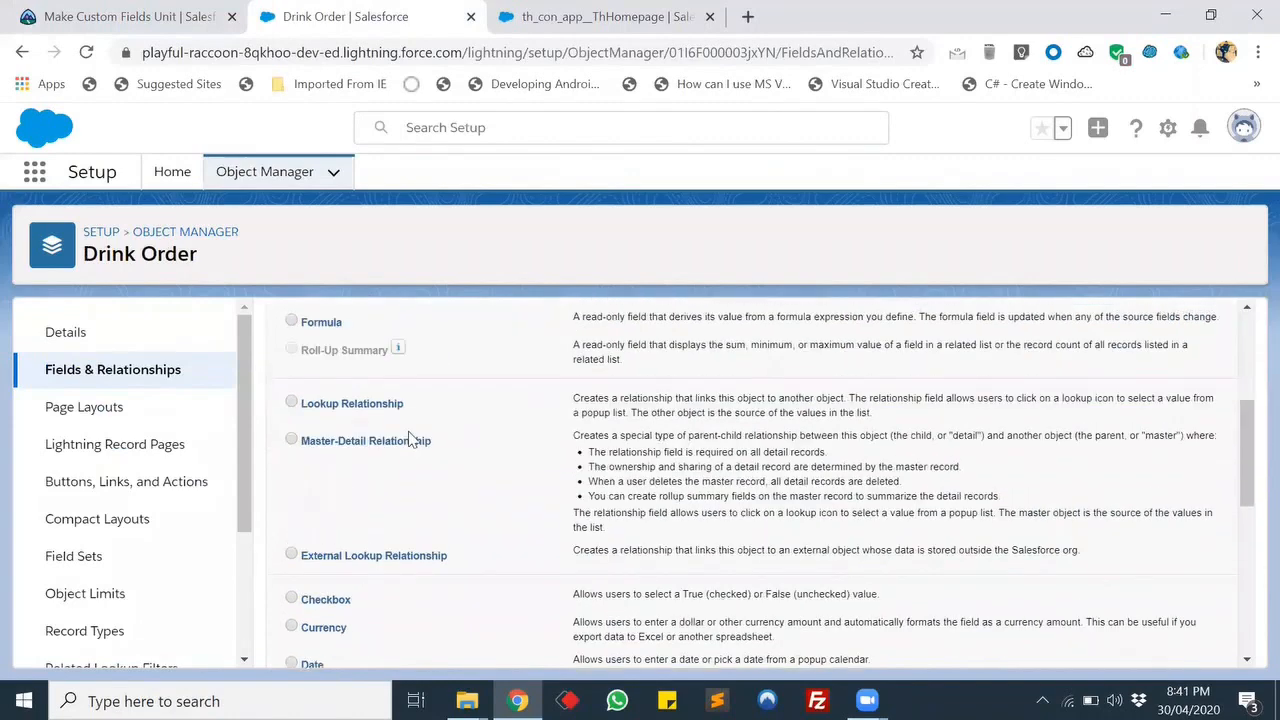
scroll(408, 440, down, 4)
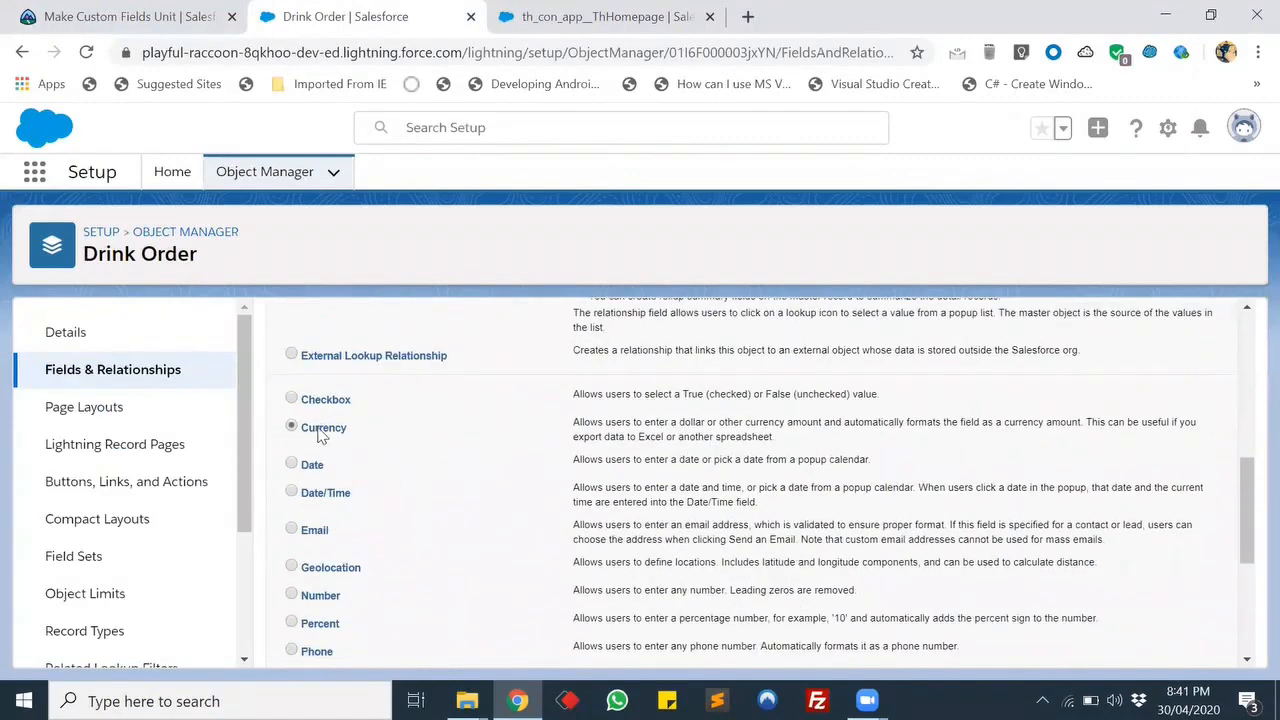
scroll(1100, 508, down, 3)
click(1170, 648)
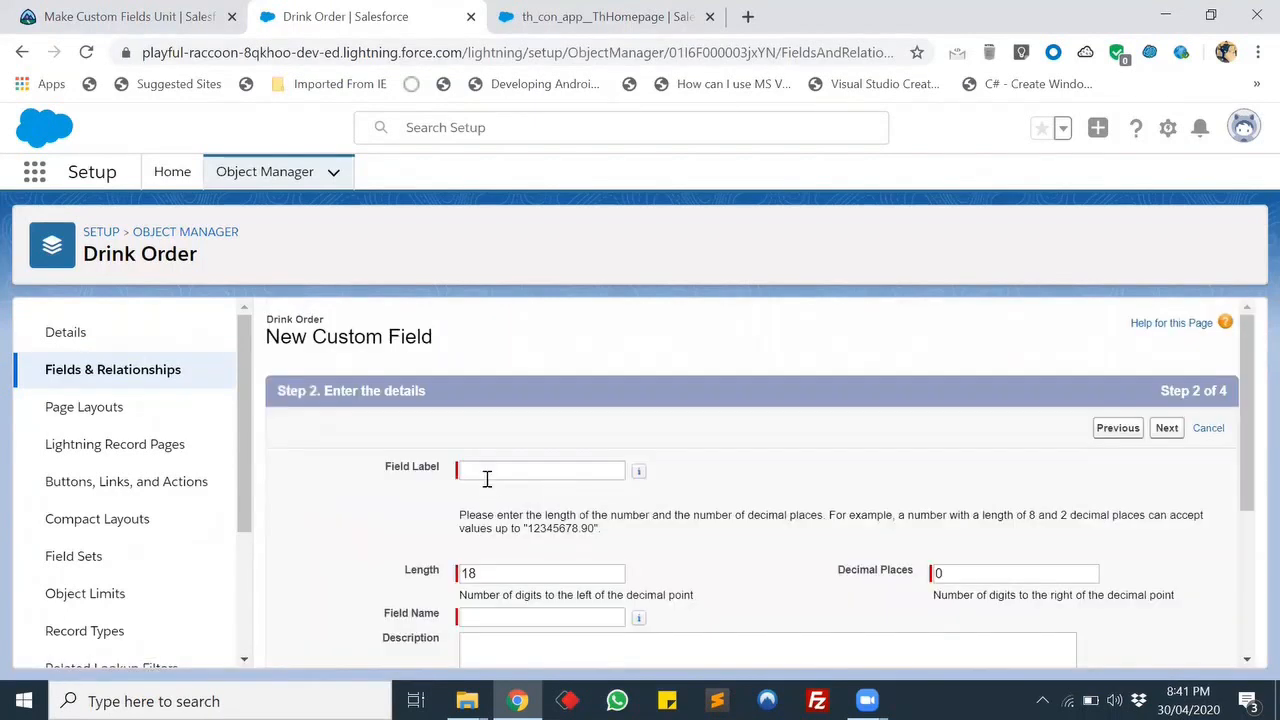
- Label the currency field Price and, following Trailhead, set its length to 10 and its decimal places to 2
click(486, 477)
text(Price)
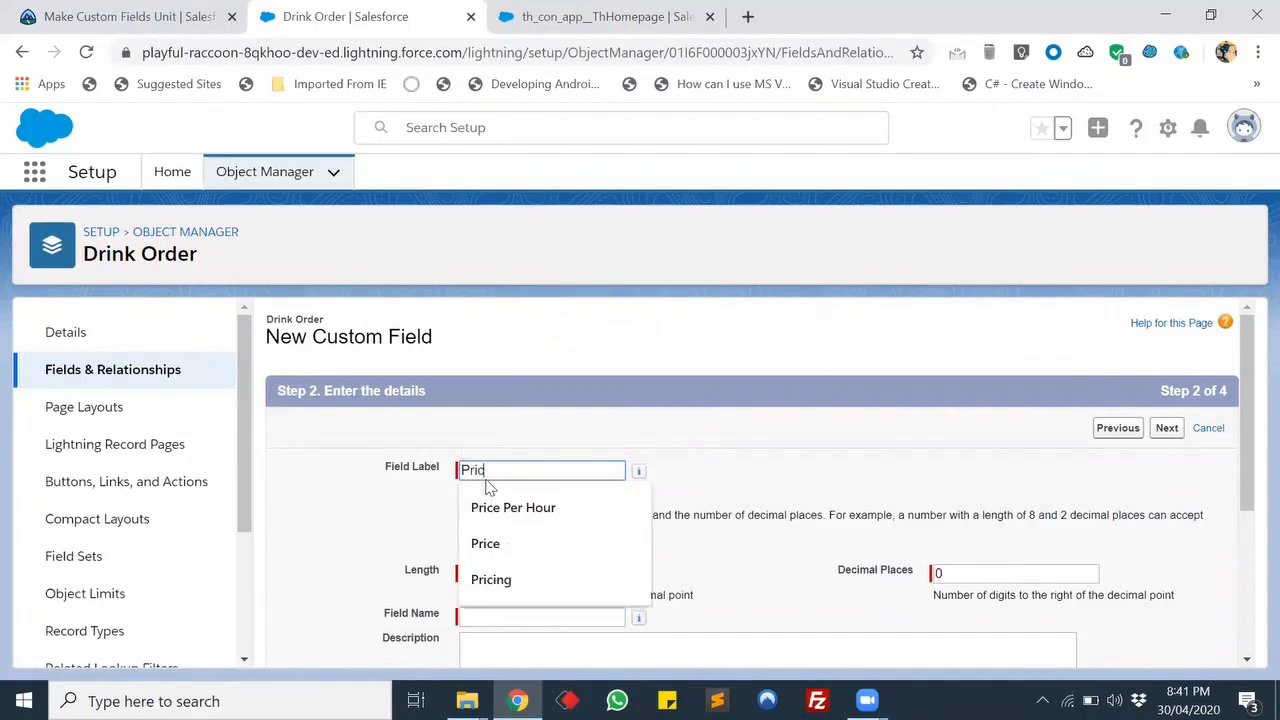
key(Tab)
double_click(489, 572)
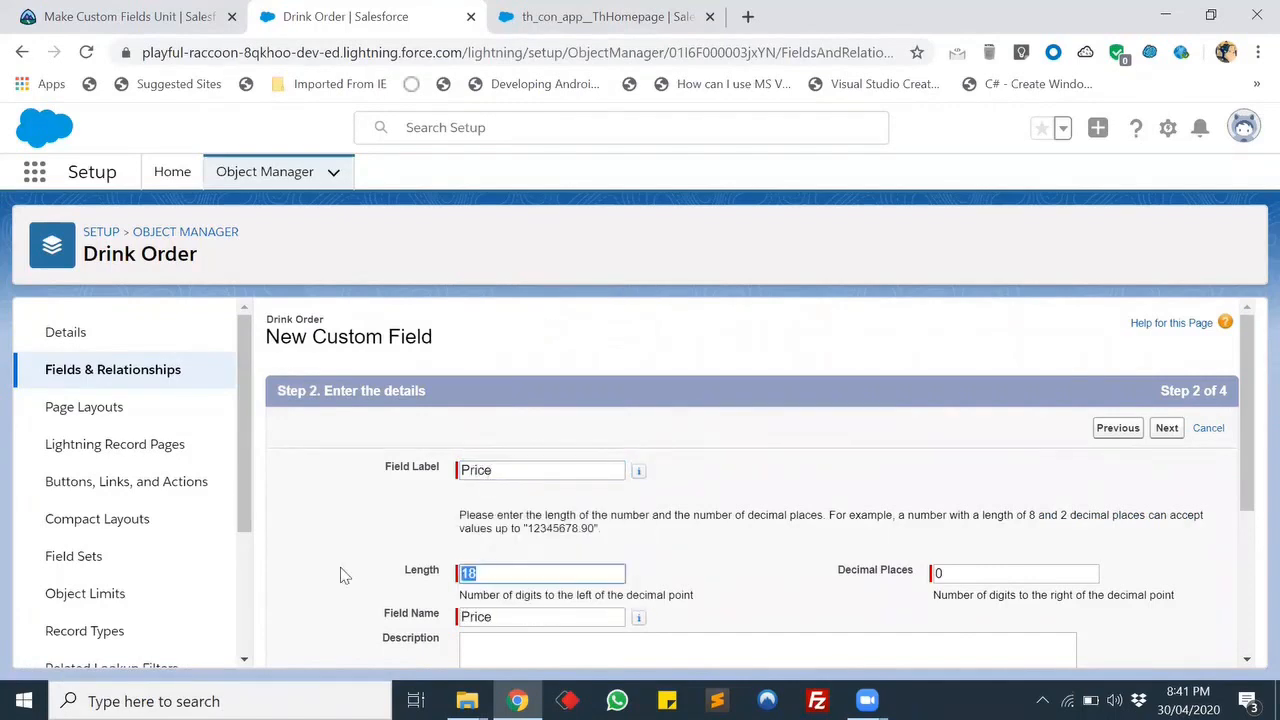
text(10)
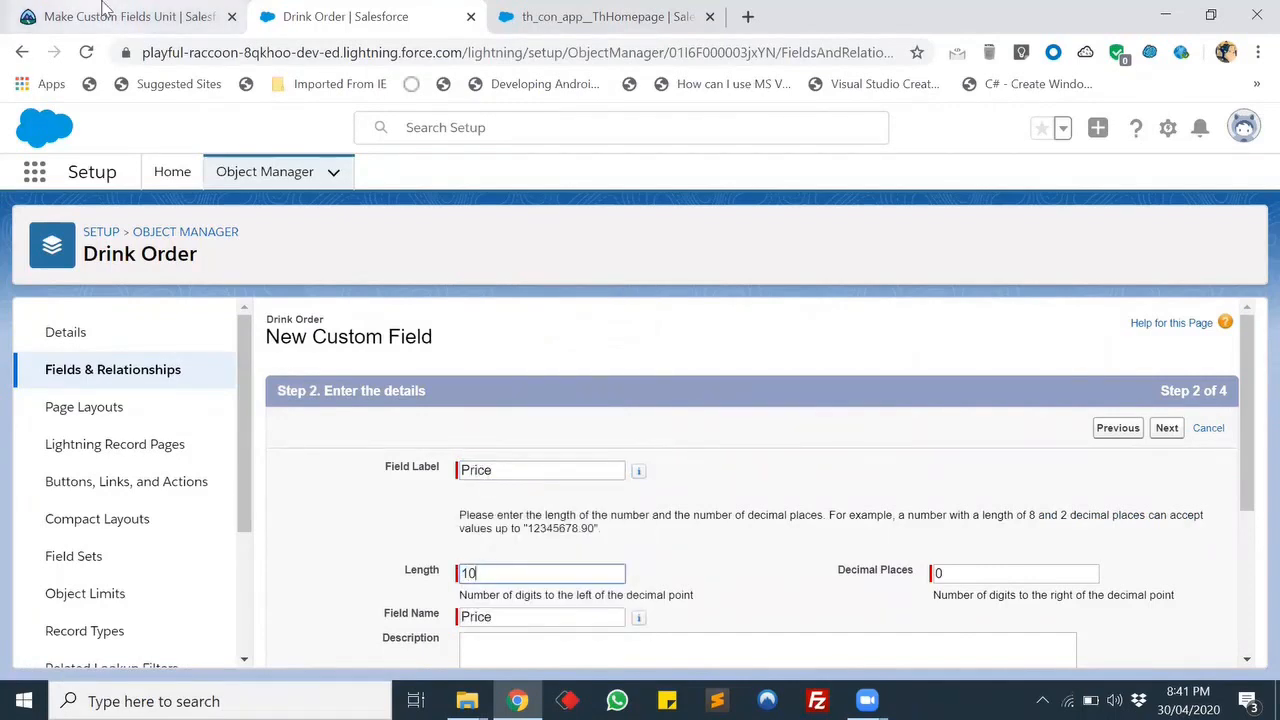
click(128, 17)
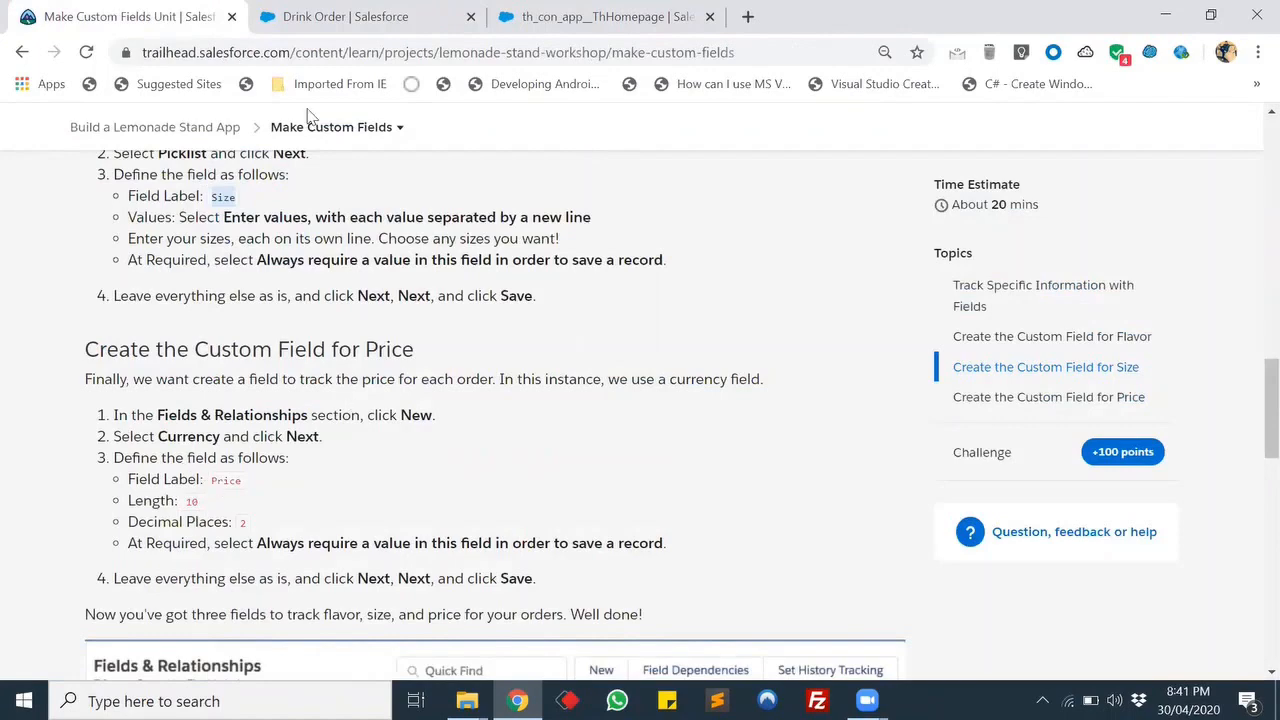
click(343, 16)
key(Tab)
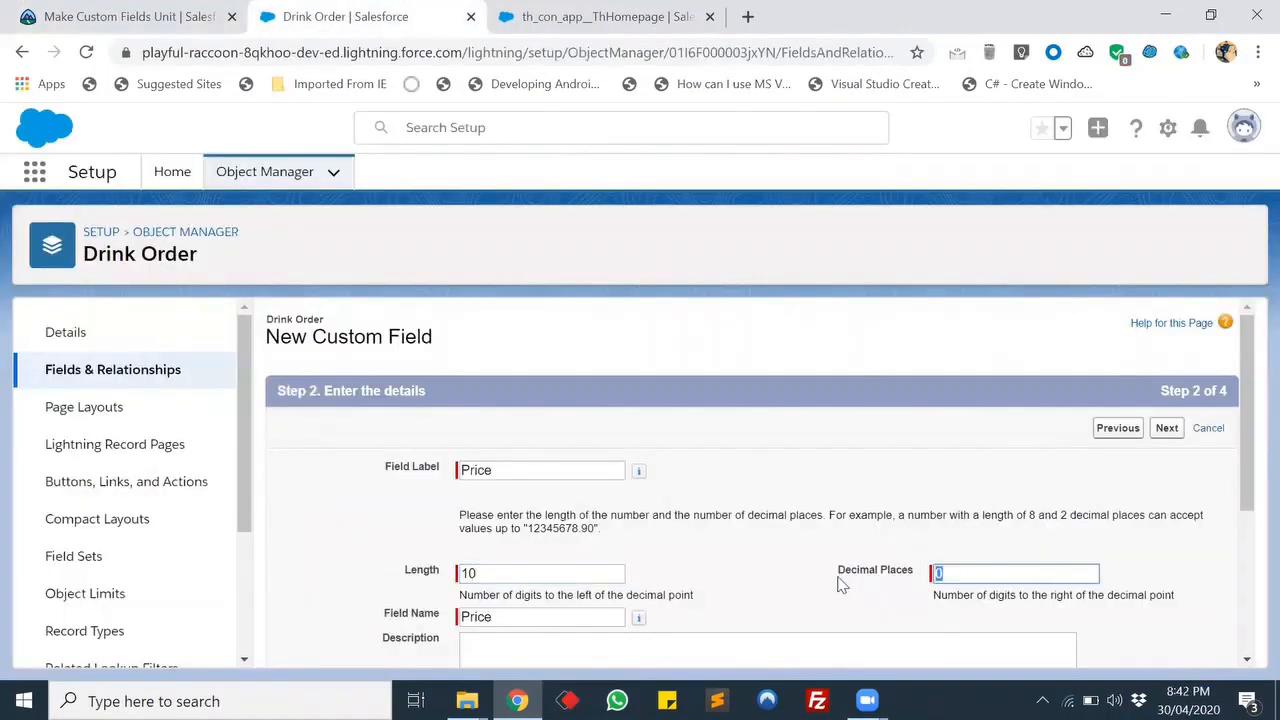
text(2)
- Check the remaining Trailhead requirement and make Price always require a value to save a record
click(182, 14)
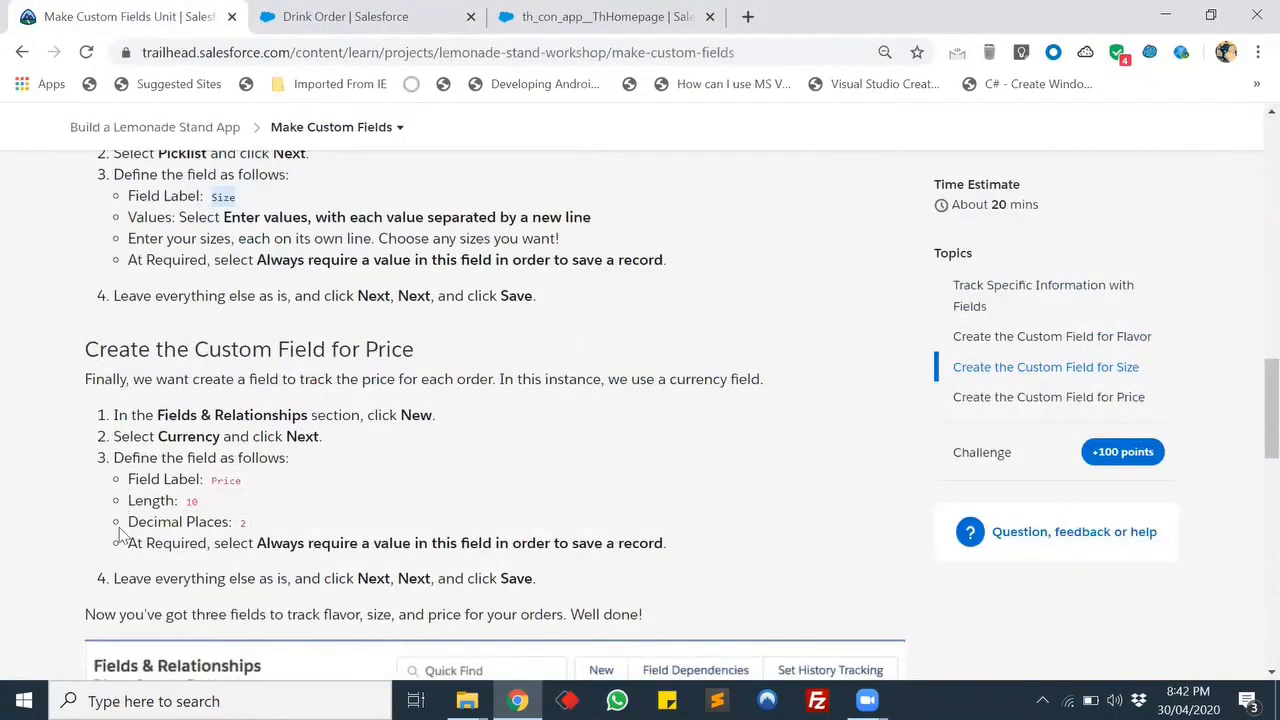
scroll(103, 545, down, 2)
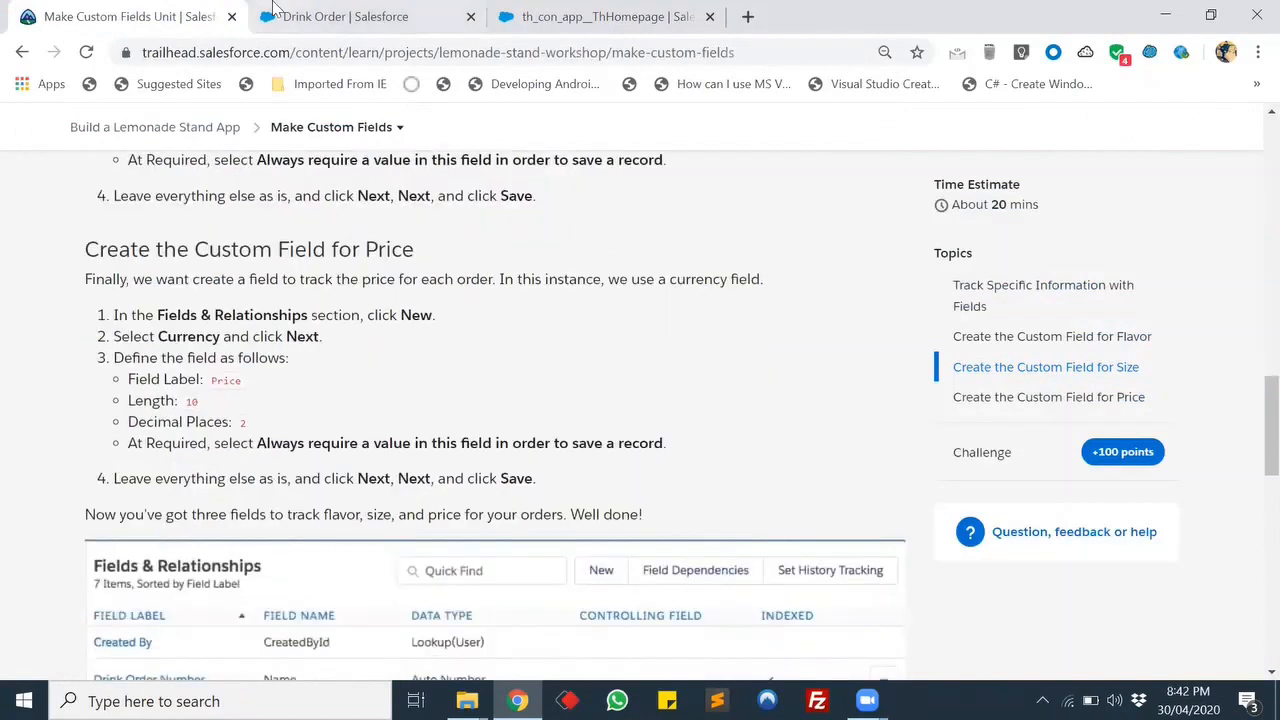
click(300, 14)
scroll(524, 307, down, 3)
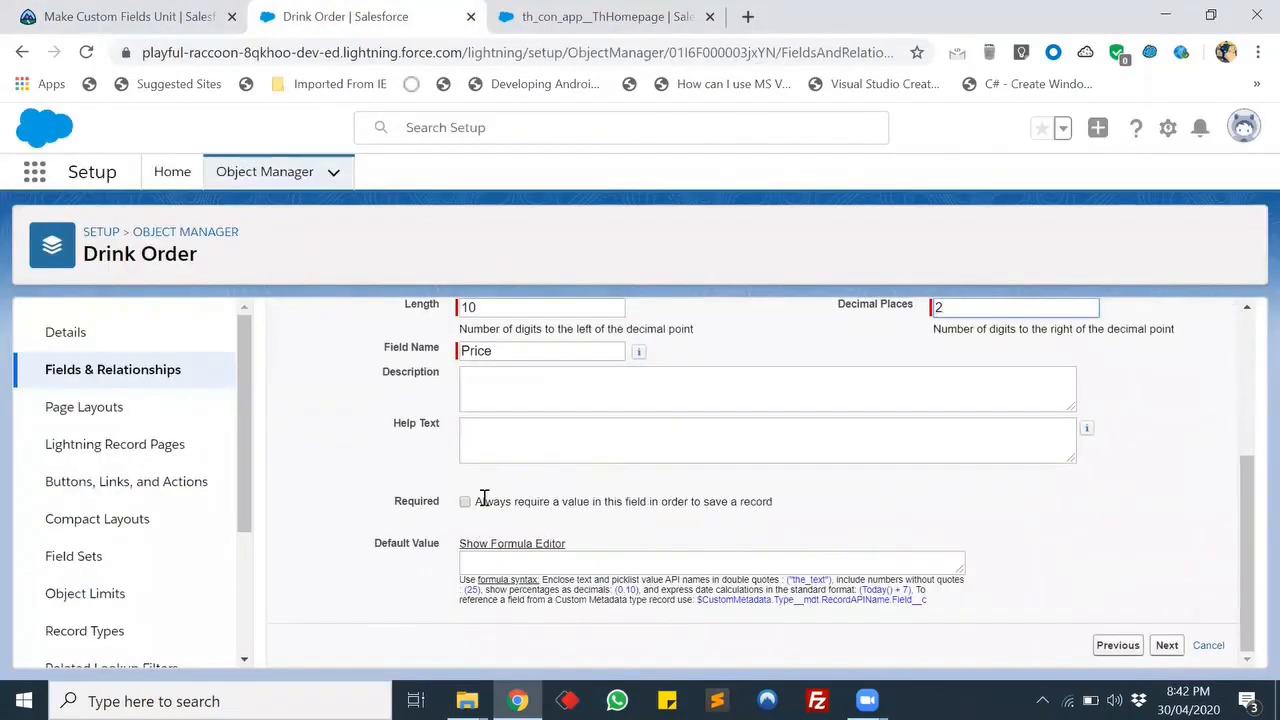
click(466, 502)
- Accept Price's default field-level security, keep it on the Drink Order Layout, and save it while starting another new field
click(1170, 647)
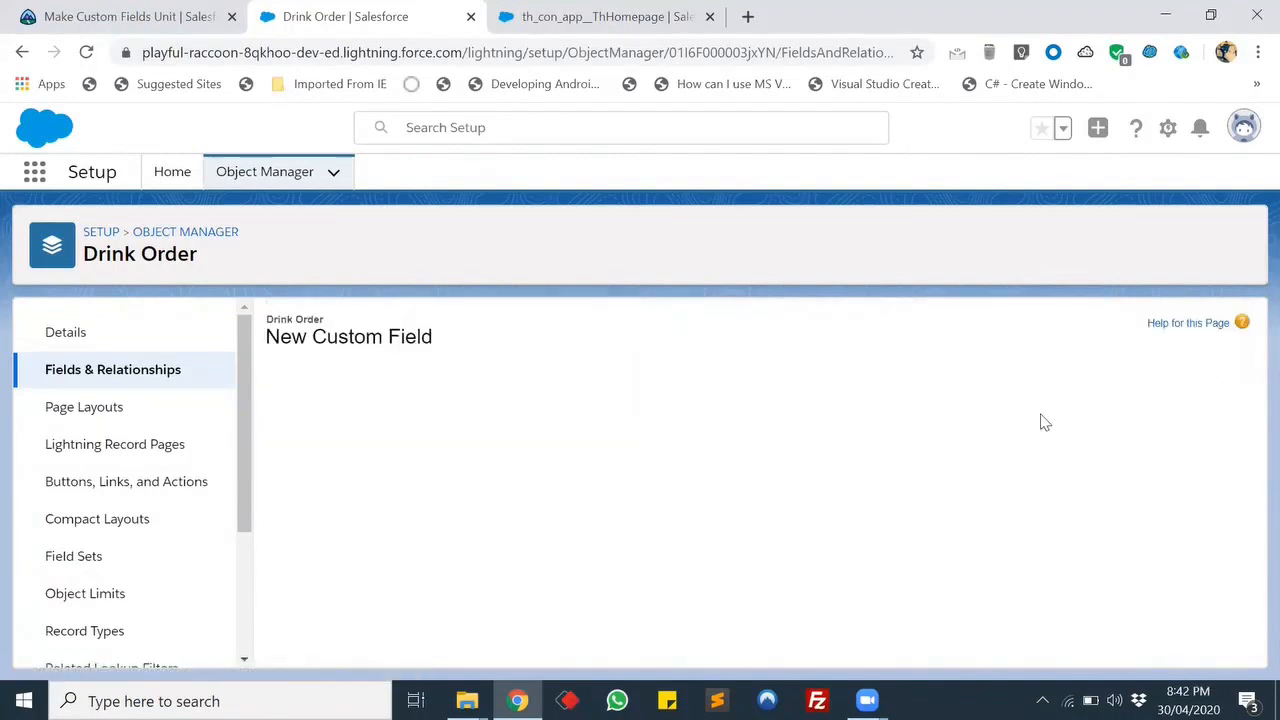
click(1169, 429)
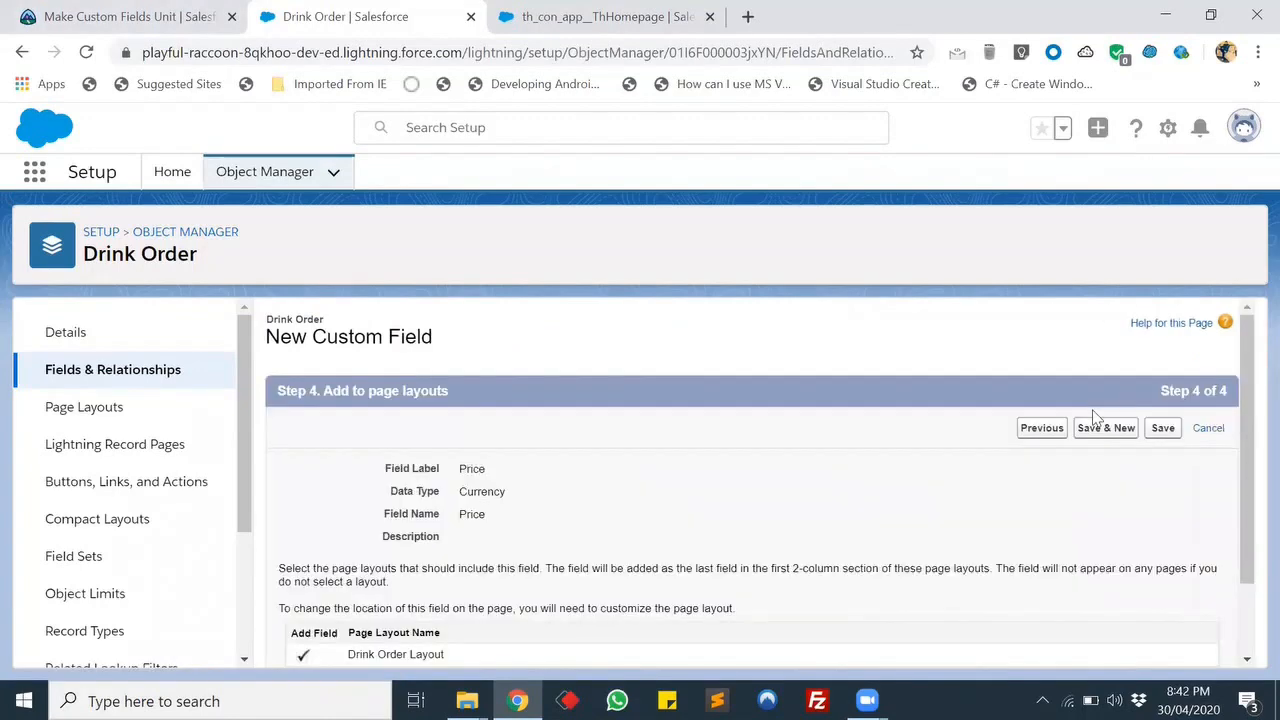
click(1107, 430)
- Return to the Trailhead unit, review the expected Fields & Relationships list, and go to the Verify Step section
click(88, 12)
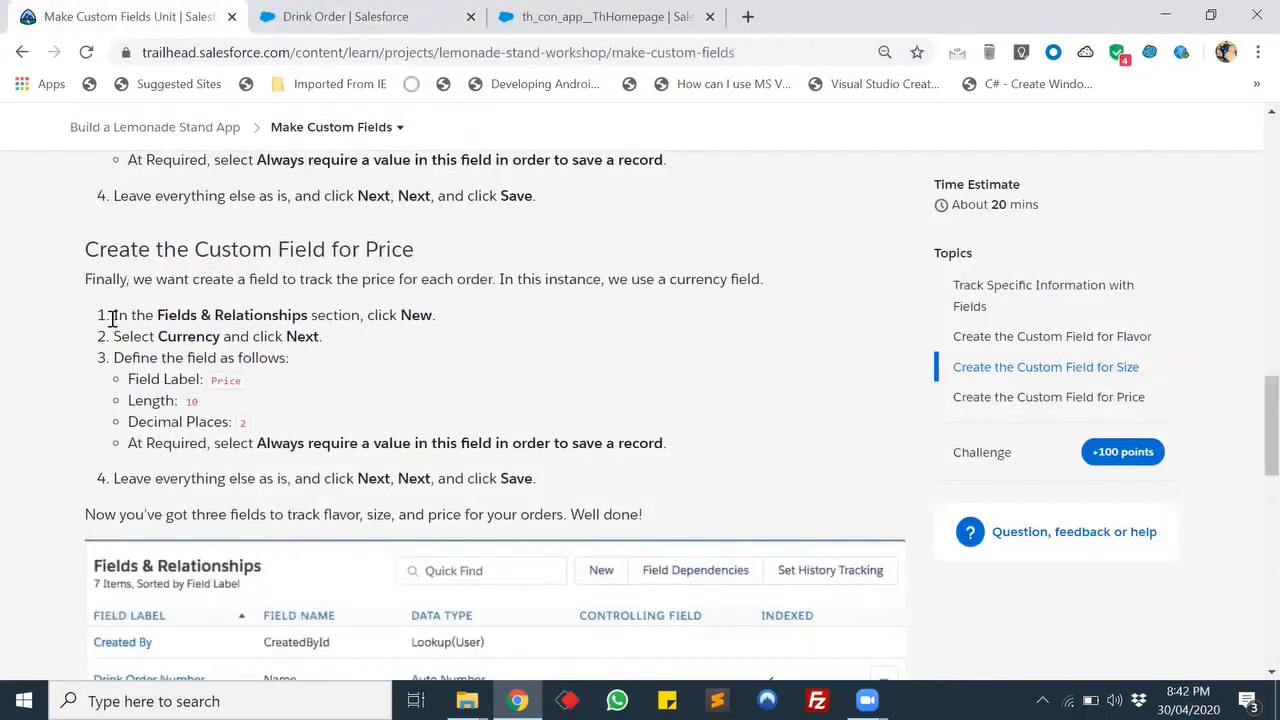
scroll(108, 320, down, 2)
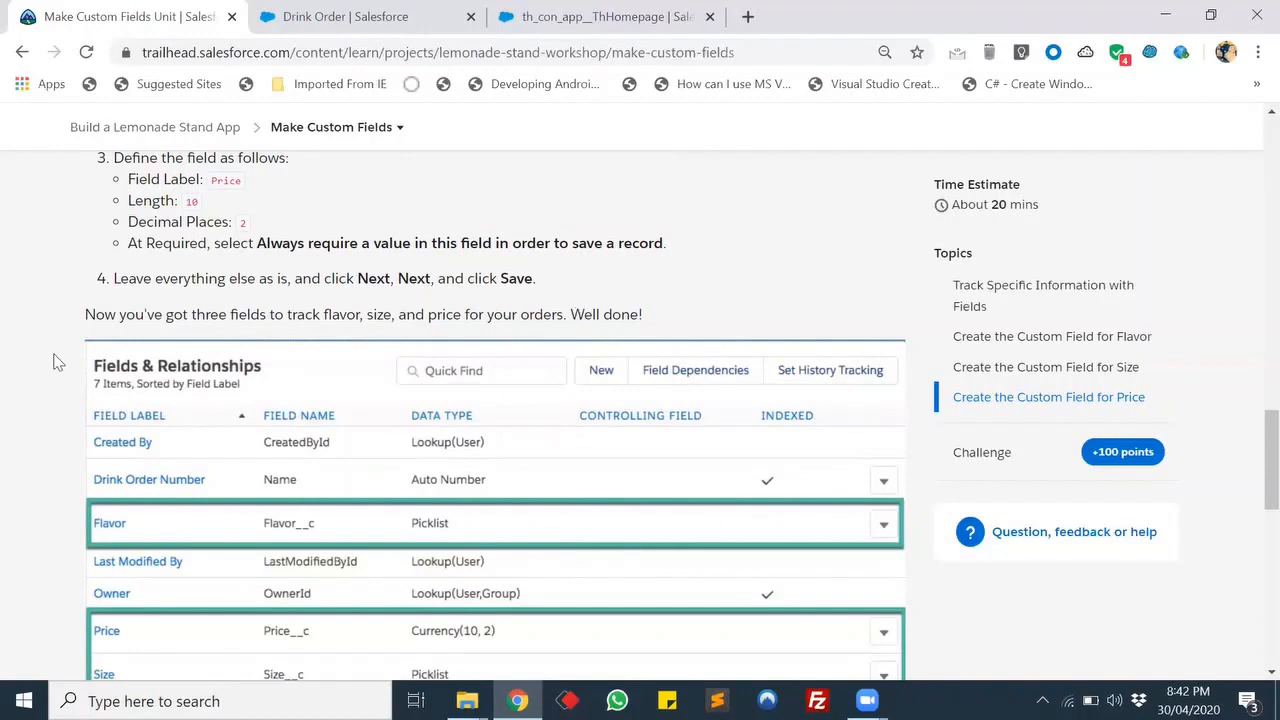
scroll(252, 358, down, 5)
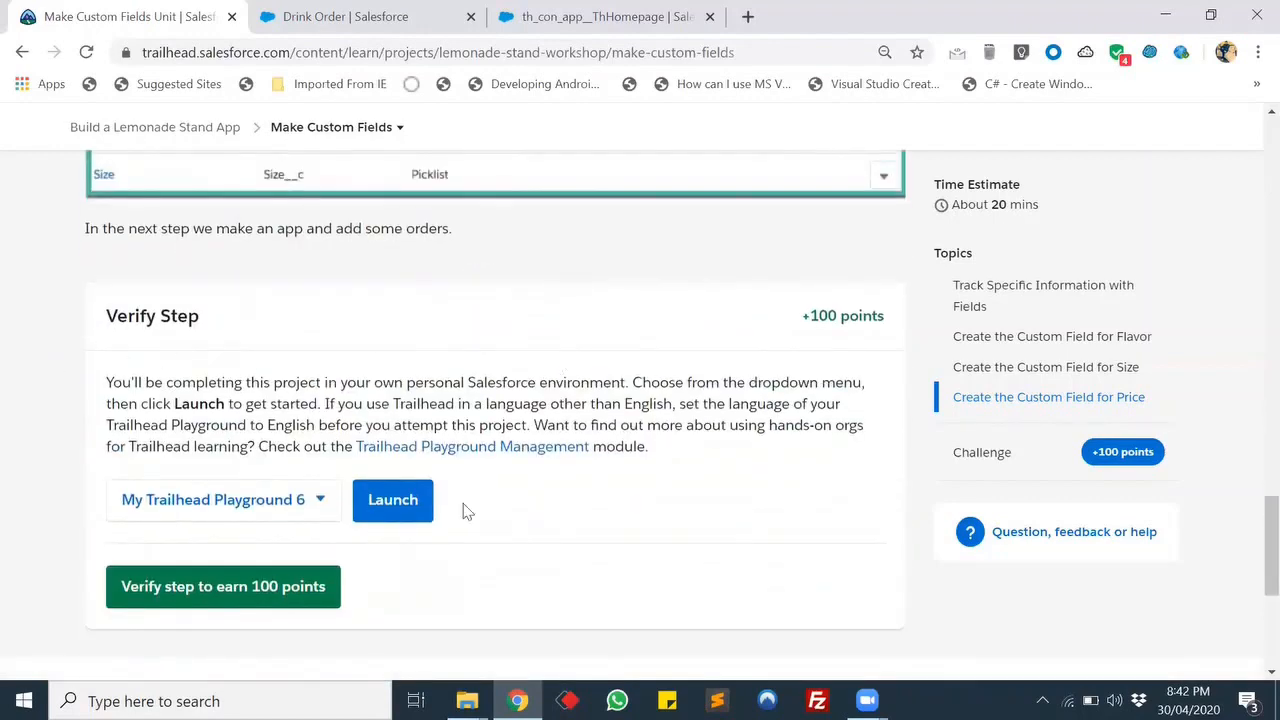
- Submit the Make Custom Fields step for verification, cancel the unneeded new Drink Order field, and return to the Trailhead result
click(246, 588)
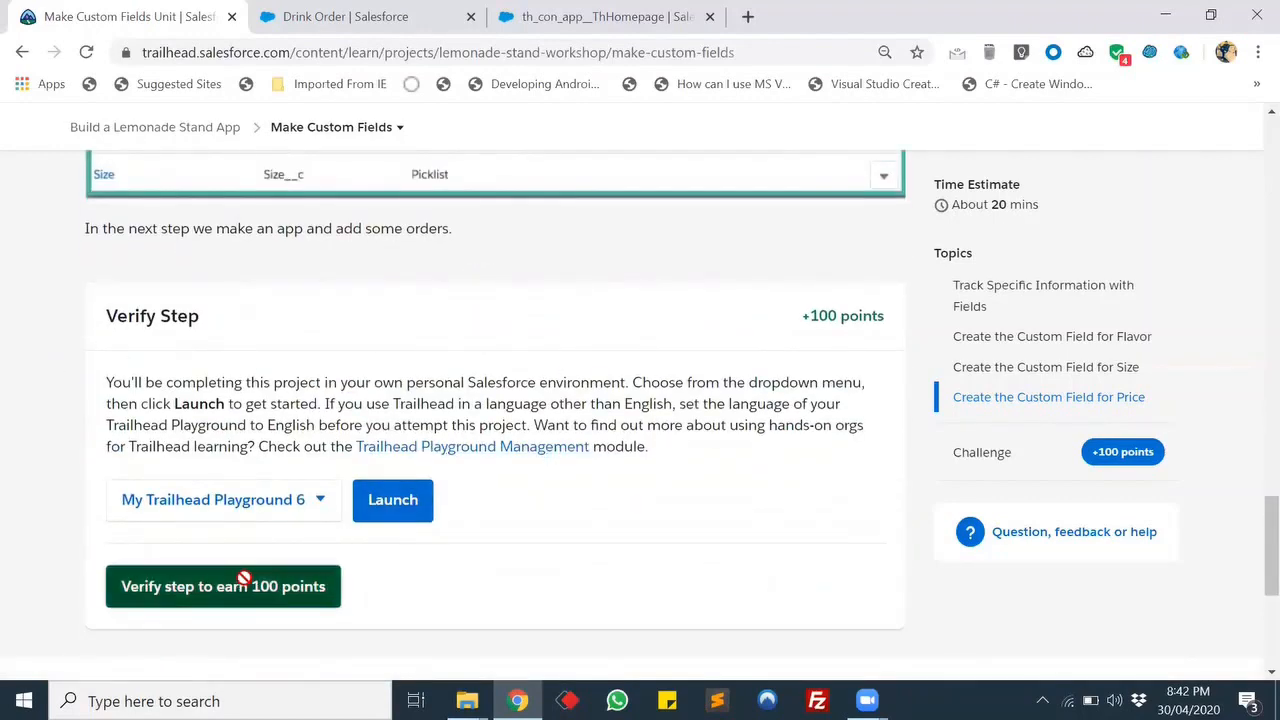
click(356, 12)
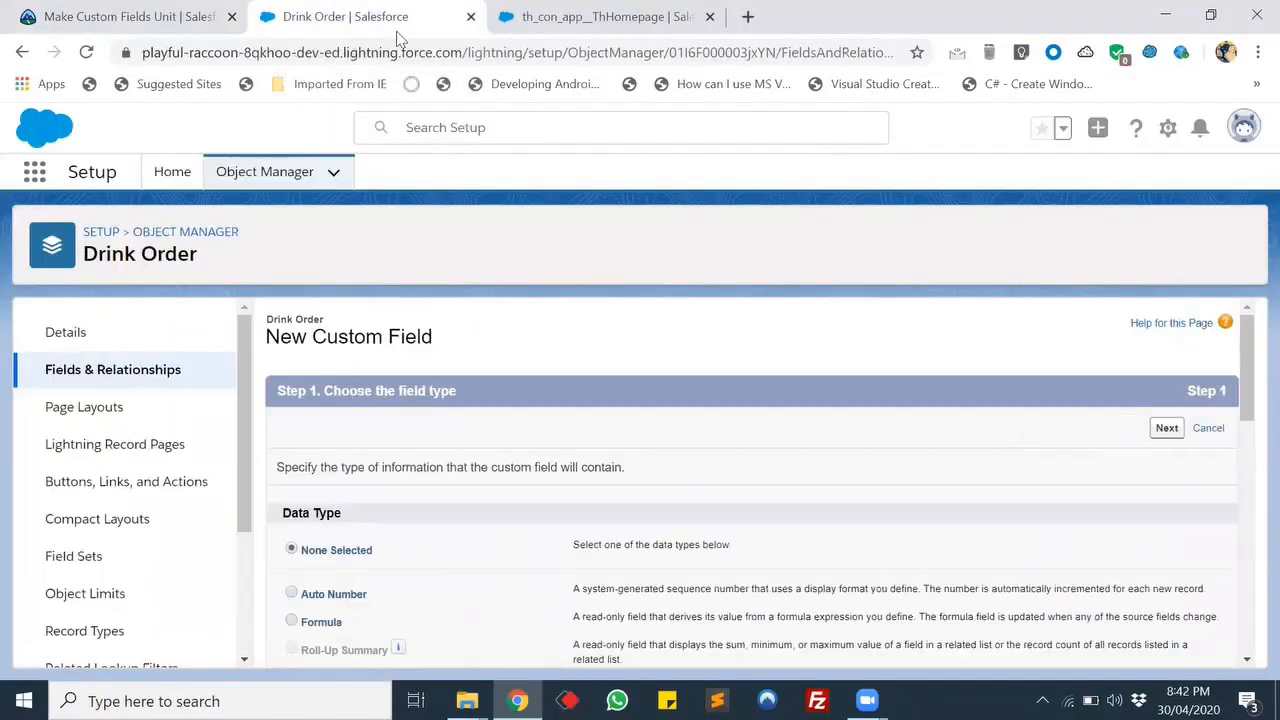
click(1207, 428)
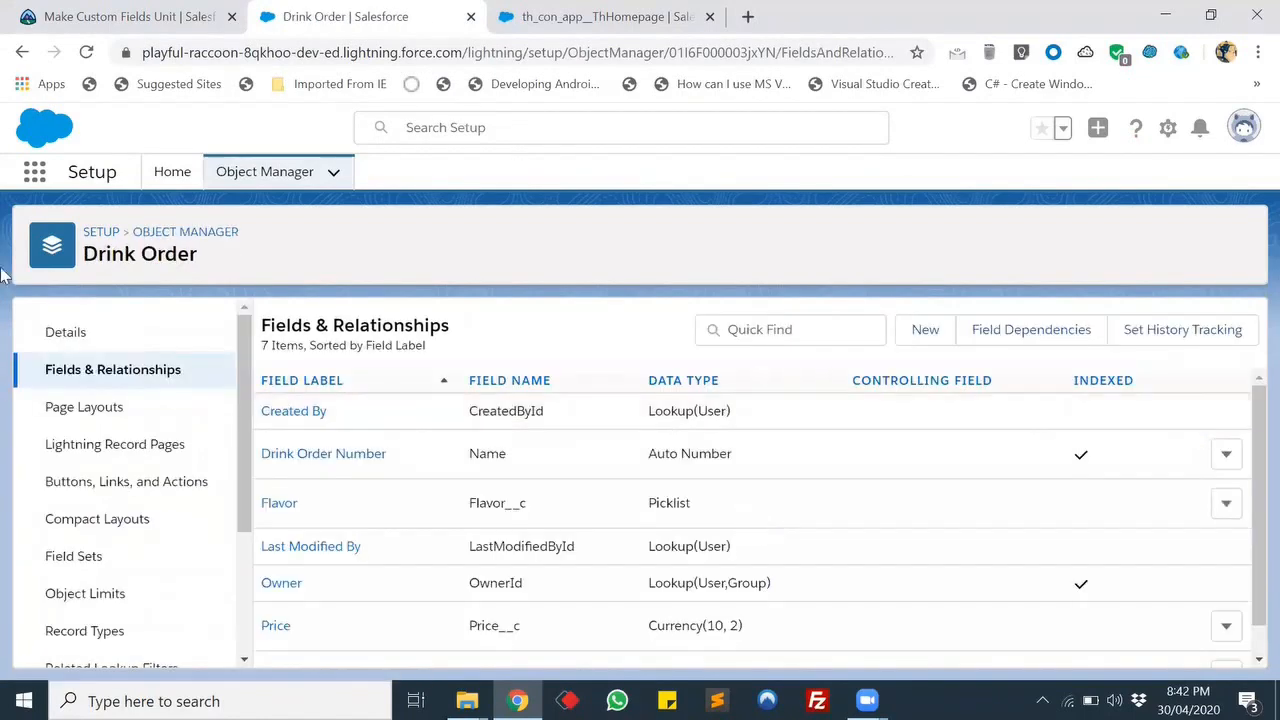
click(143, 10)
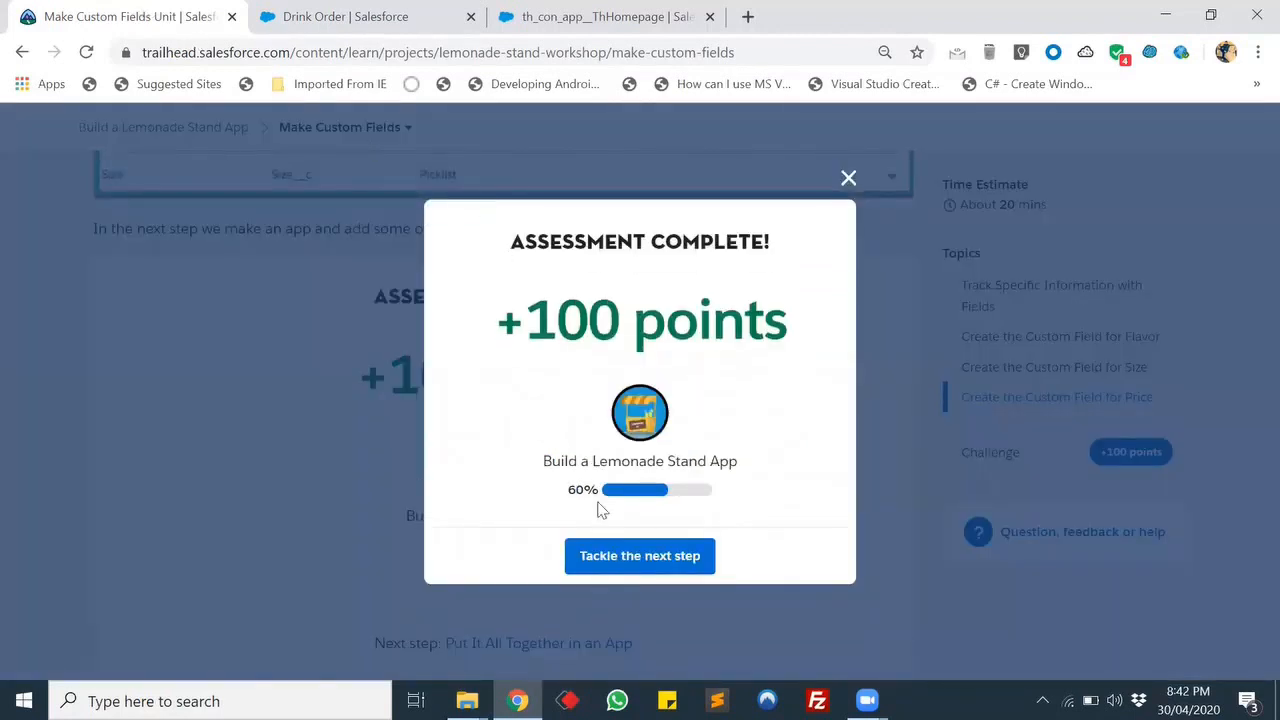
- Continue to the Put It All Together in an App unit and read its Create the App instructions
click(657, 560)
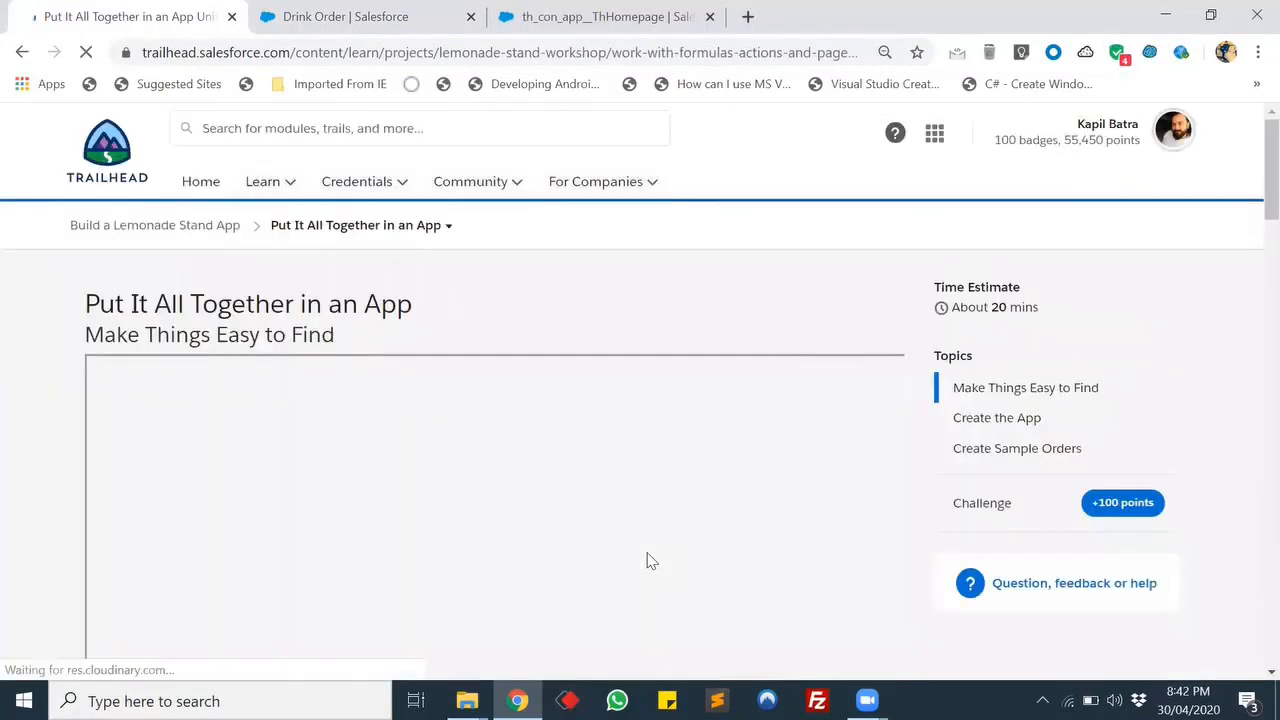
scroll(6, 276, down, 3)
scroll(6, 276, down, 2)
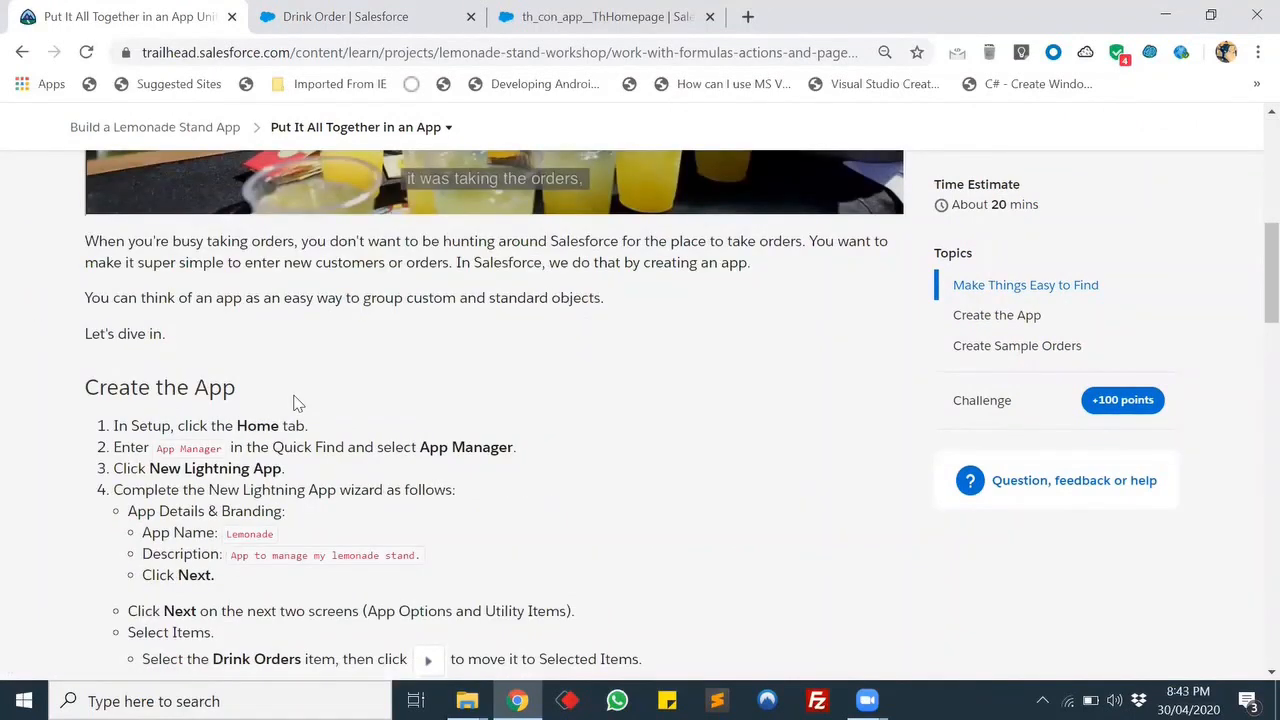
- Following the Trailhead instructions, go to Setup Home, search for App Manager and open it
click(336, 8)
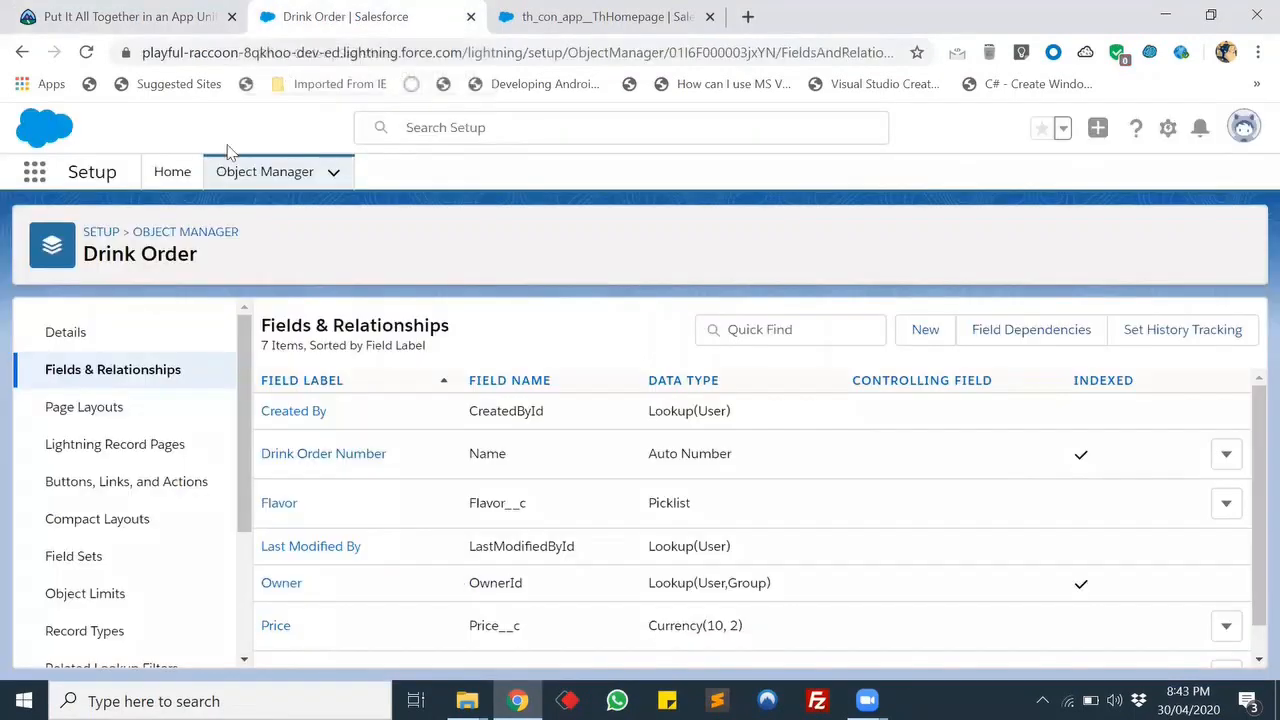
click(165, 173)
click(177, 22)
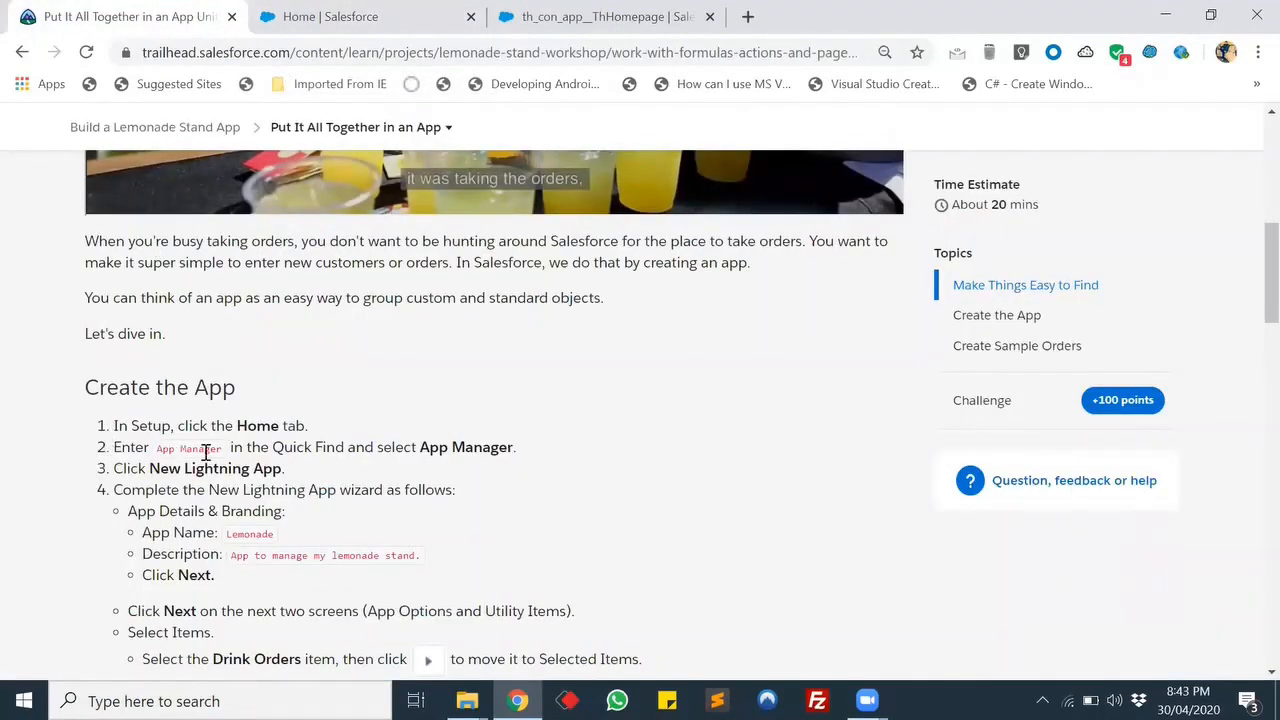
click(329, 16)
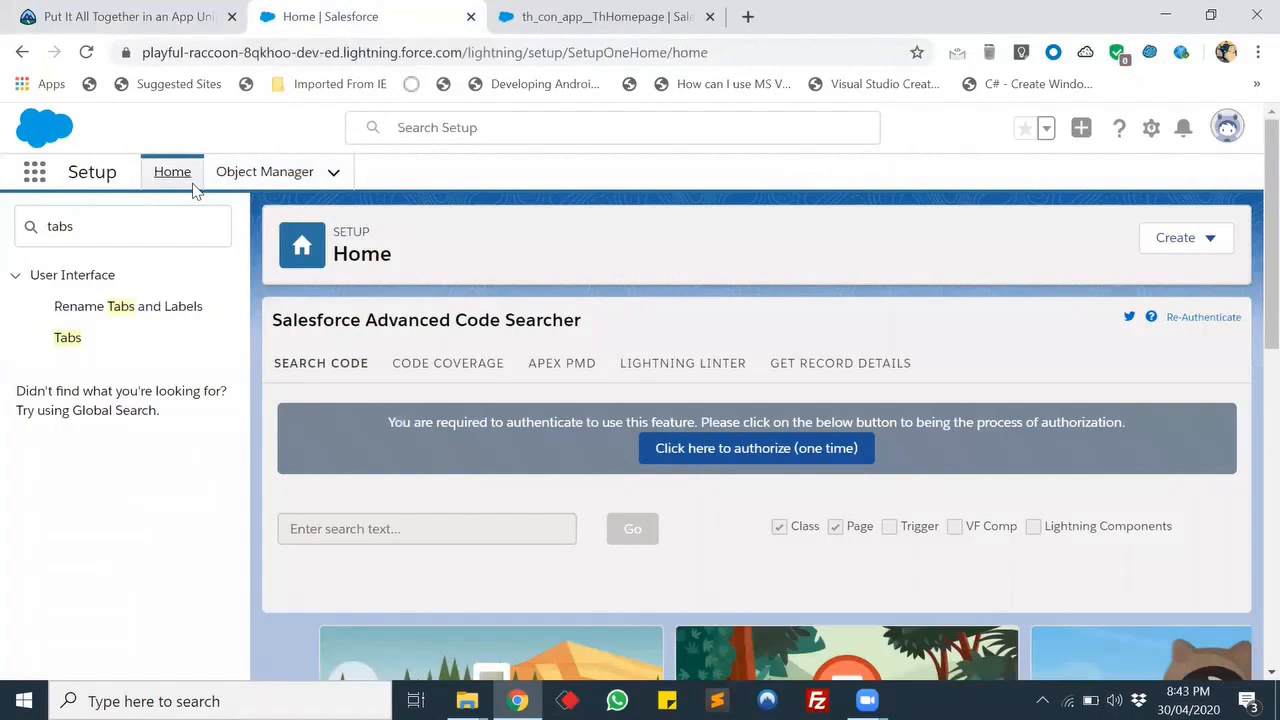
click(123, 222)
key(ctrl+a)
text(Ap)
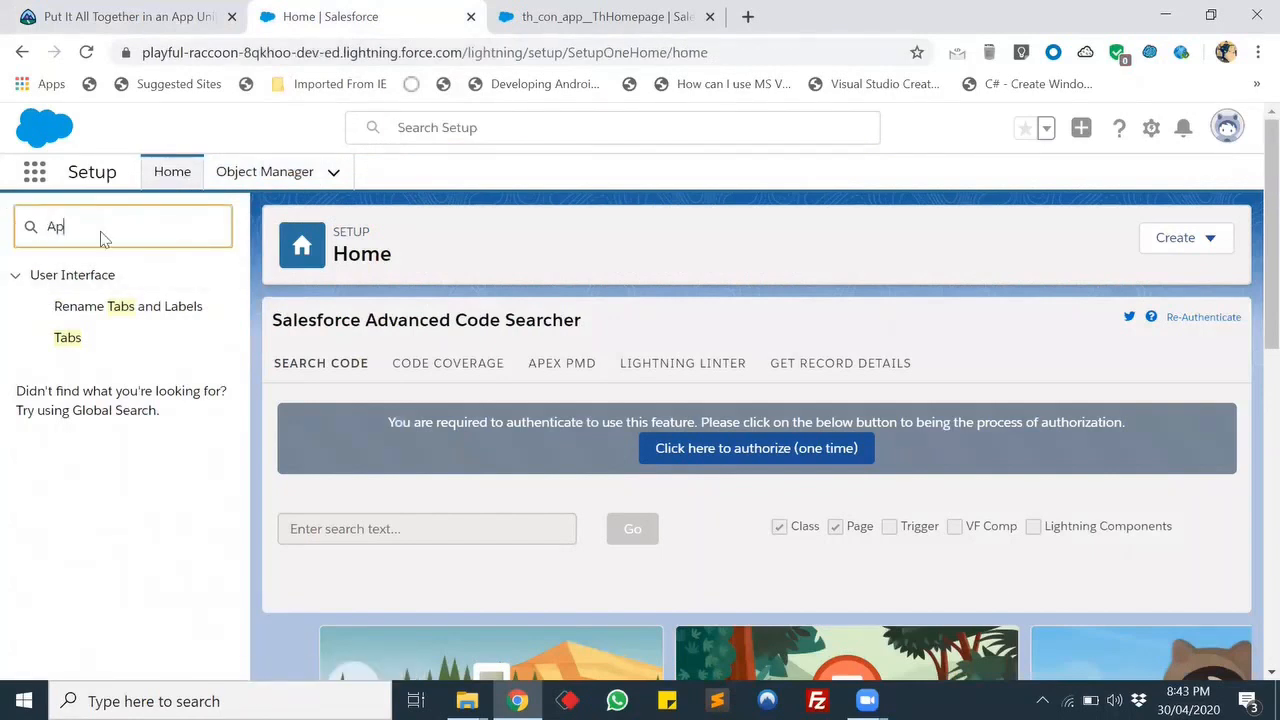
text(p)
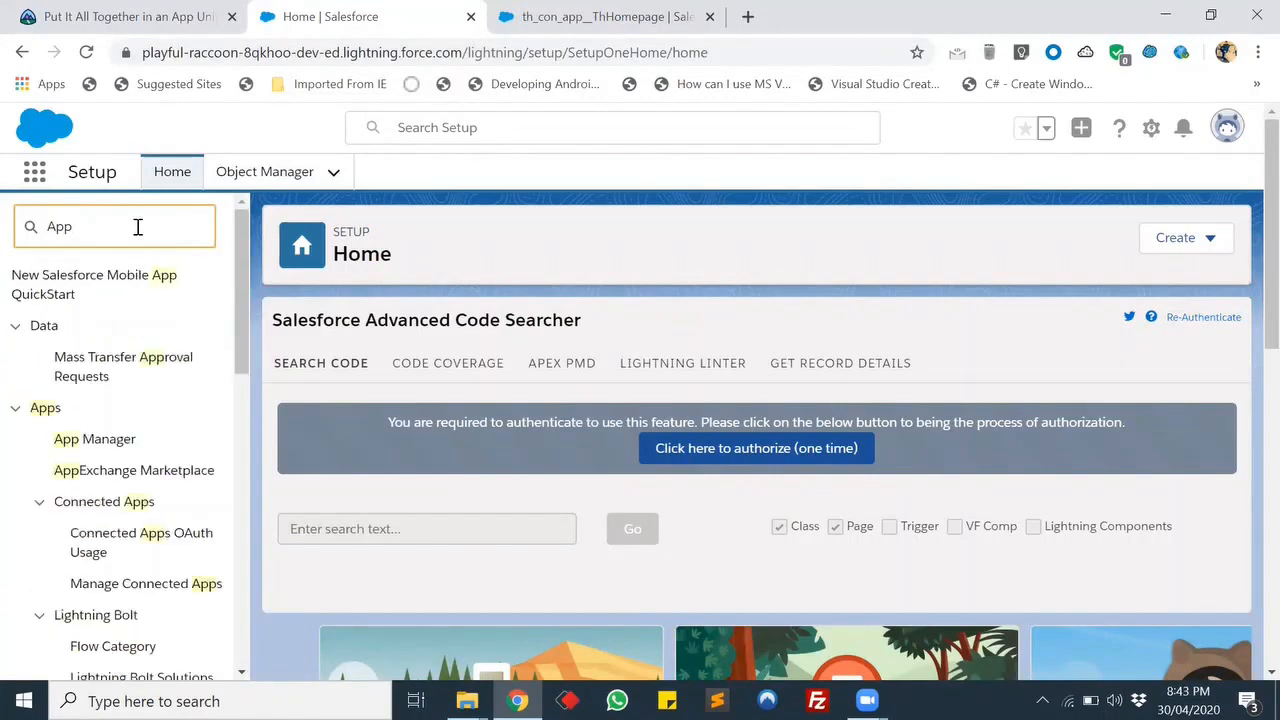
text( Manager)
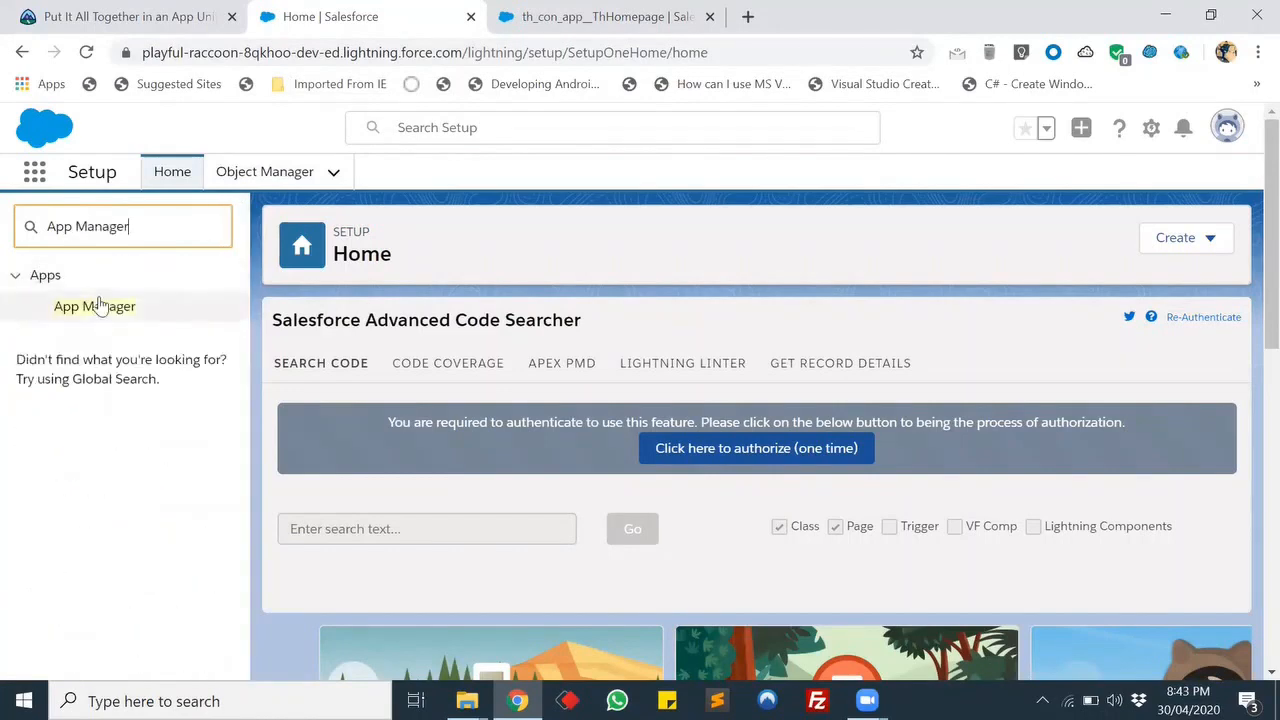
click(89, 306)
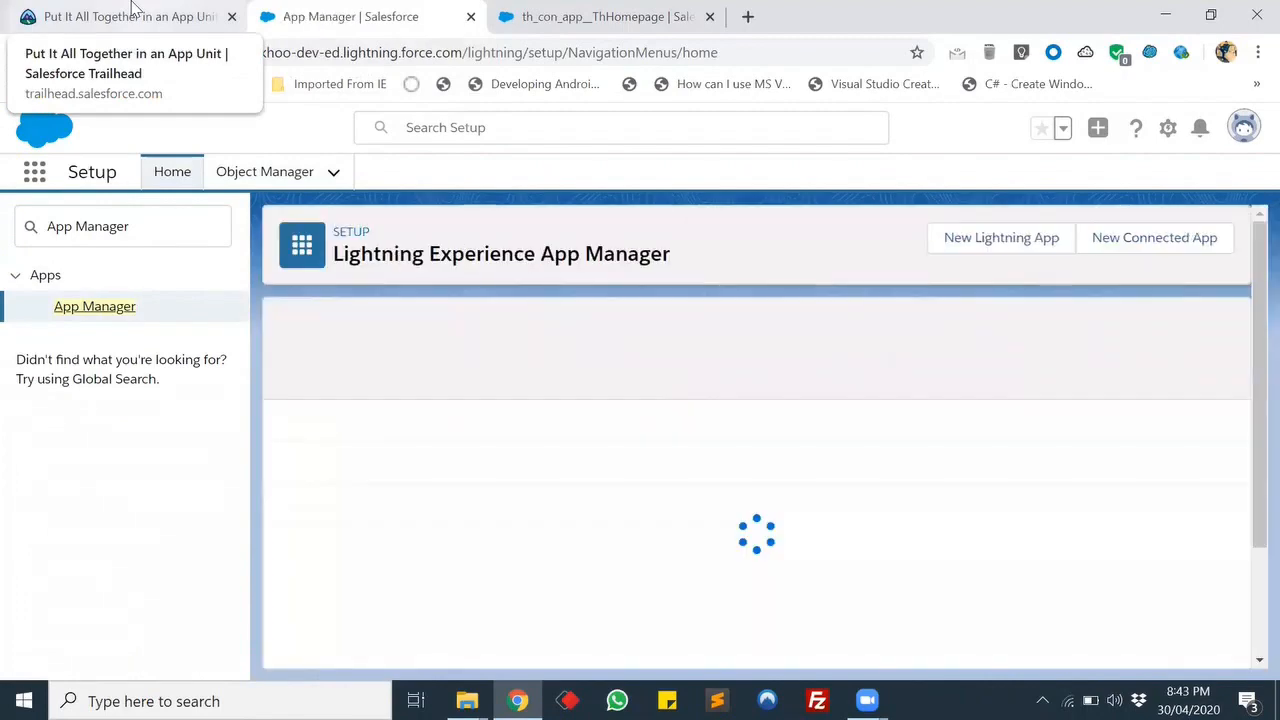
- Start a new Lightning app and name it Lemonade, copying the app name from the Trailhead instructions
click(135, 12)
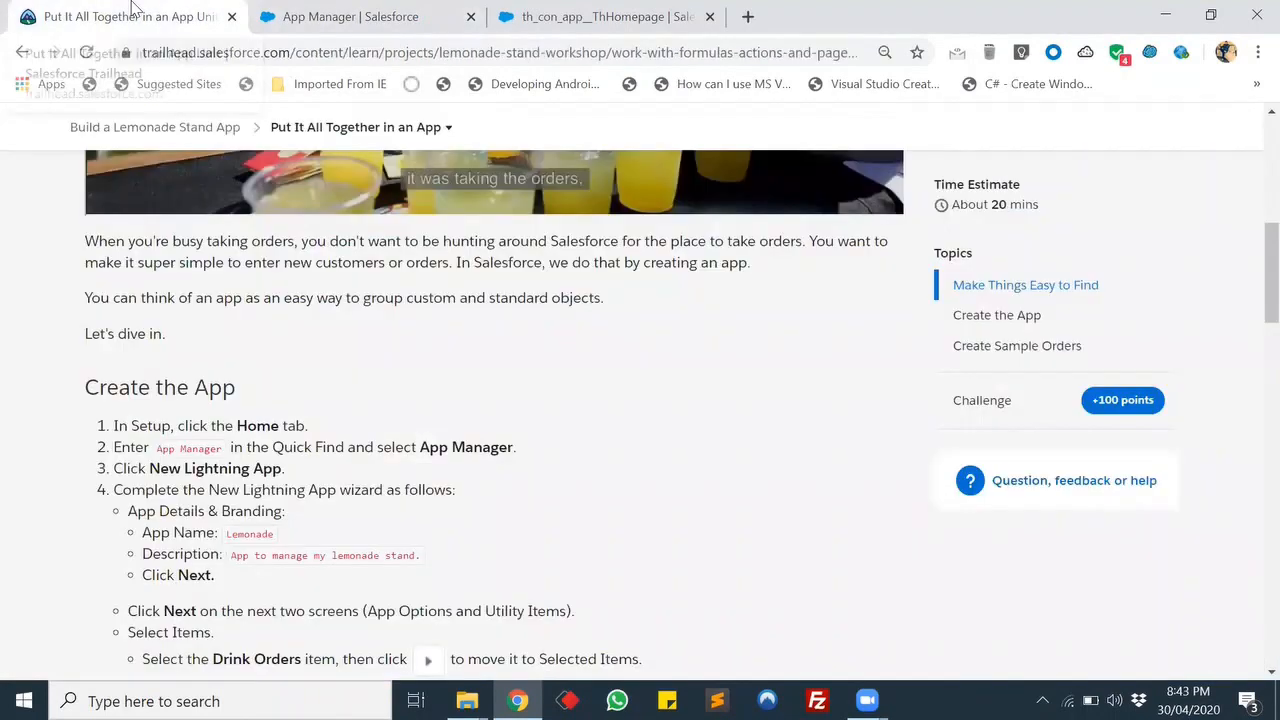
click(337, 16)
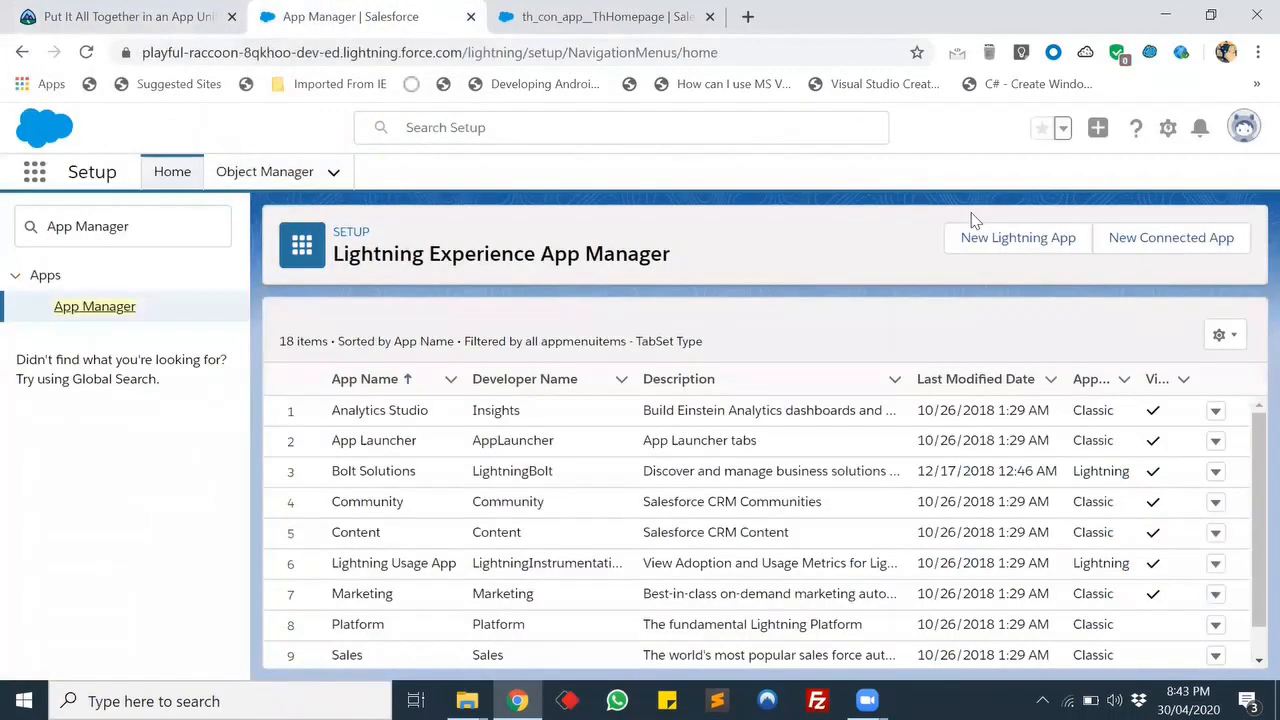
click(1018, 238)
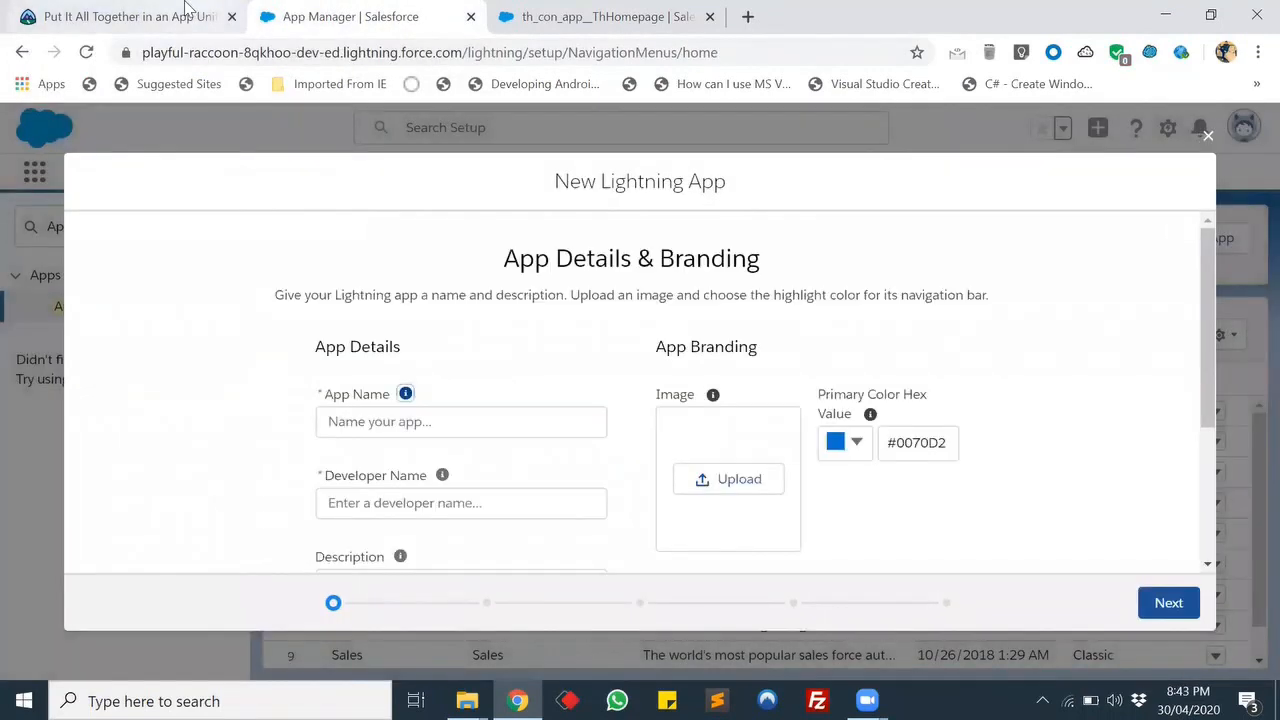
click(180, 16)
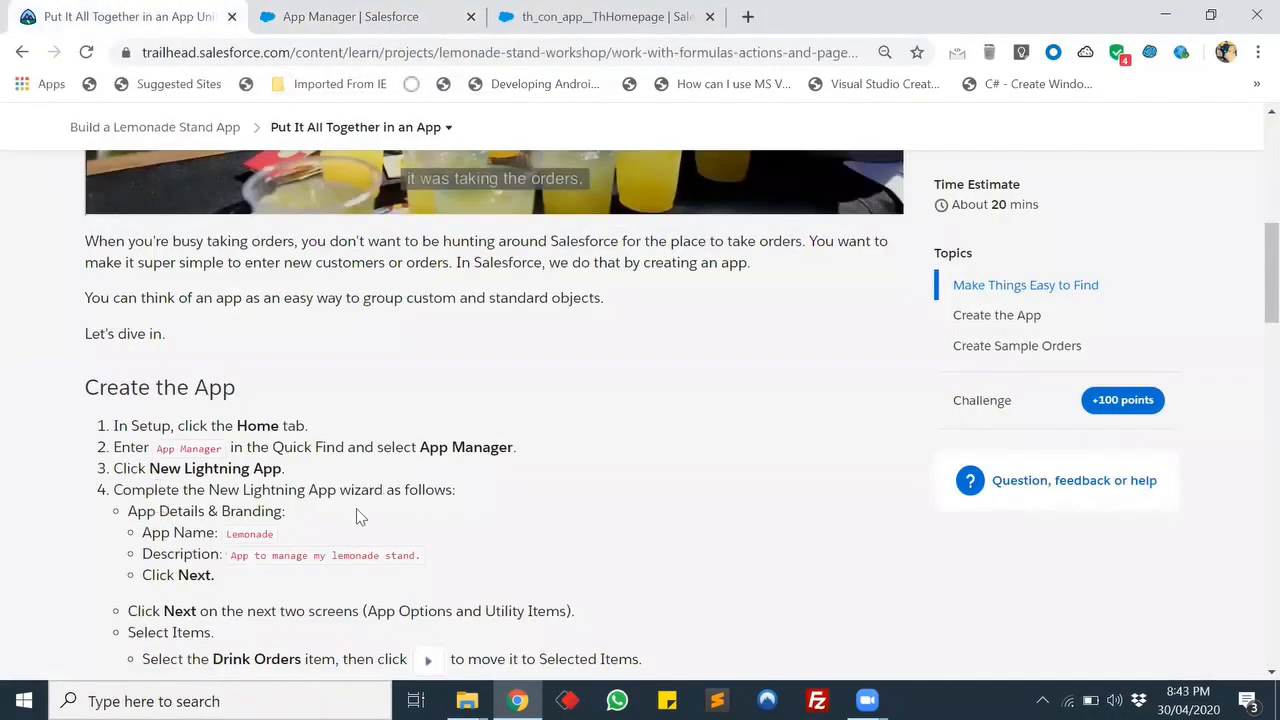
double_click(249, 535)
key(ctrl+c)
click(263, 28)
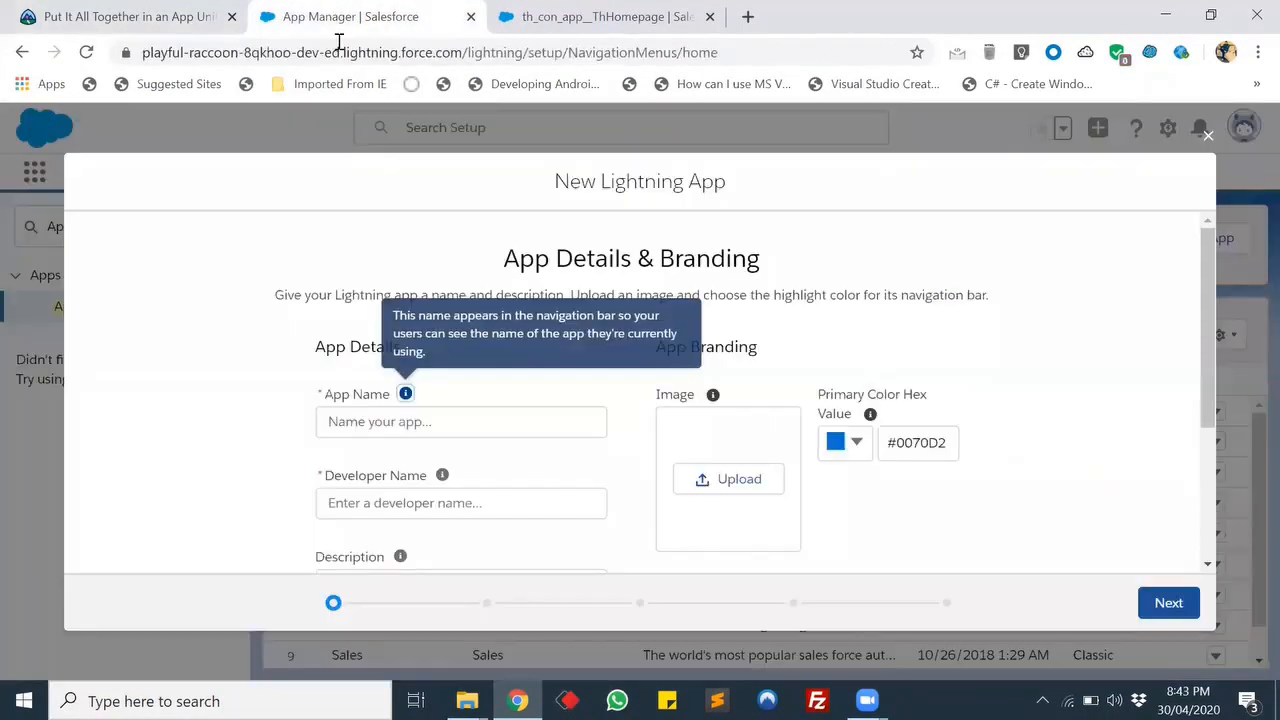
click(371, 423)
key(ctrl+v)
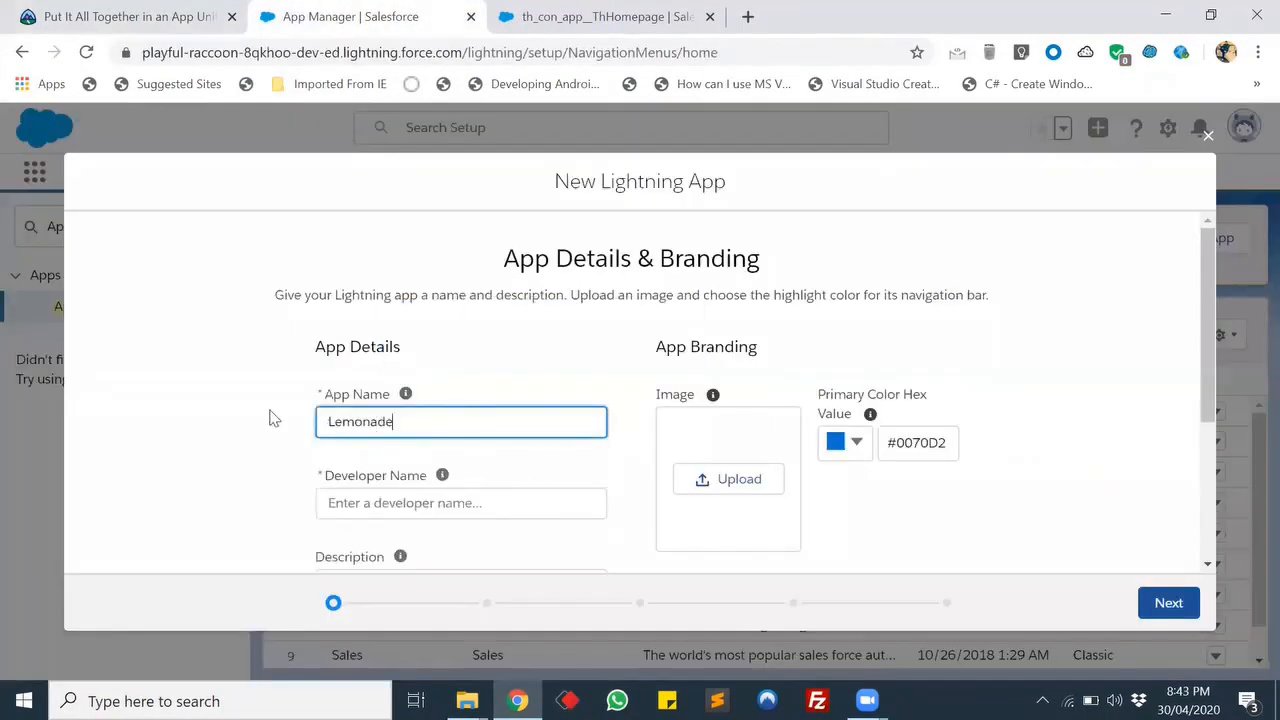
scroll(274, 380, down, 1)
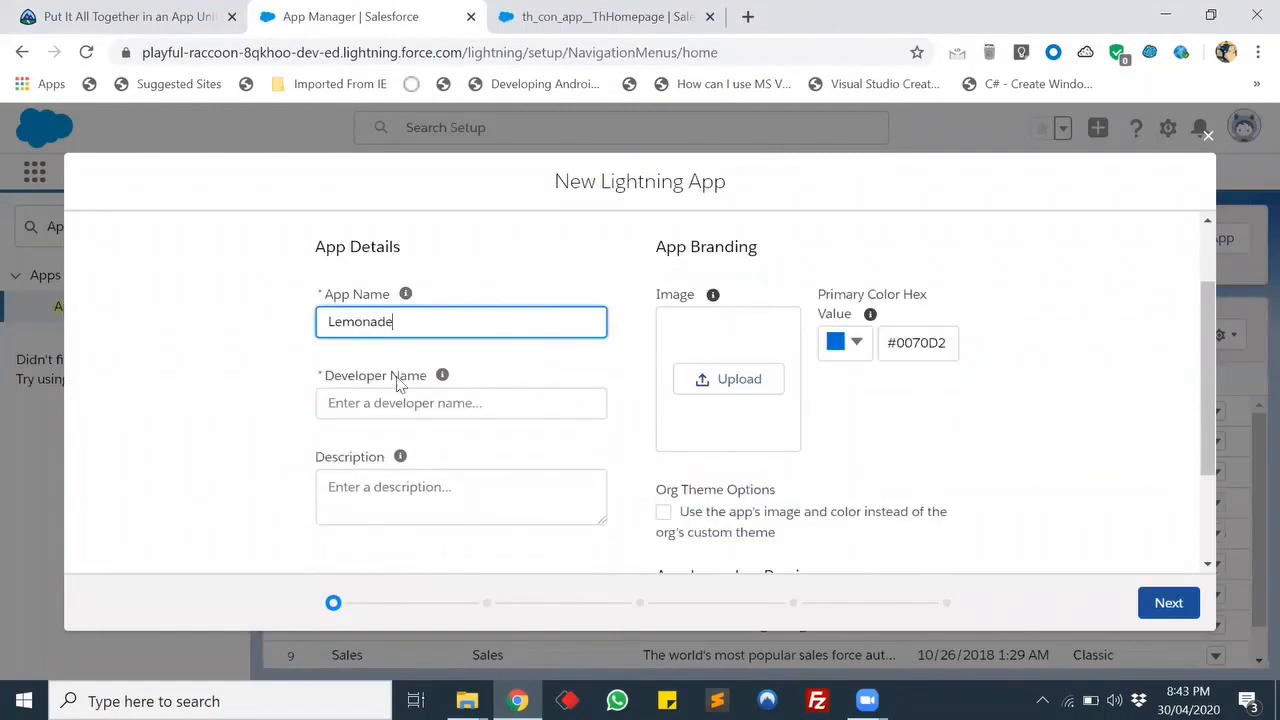
- Copy the description "App to manage my lemonade stand." from Trailhead into the new app, and check the remaining wizard instructions
click(150, 16)
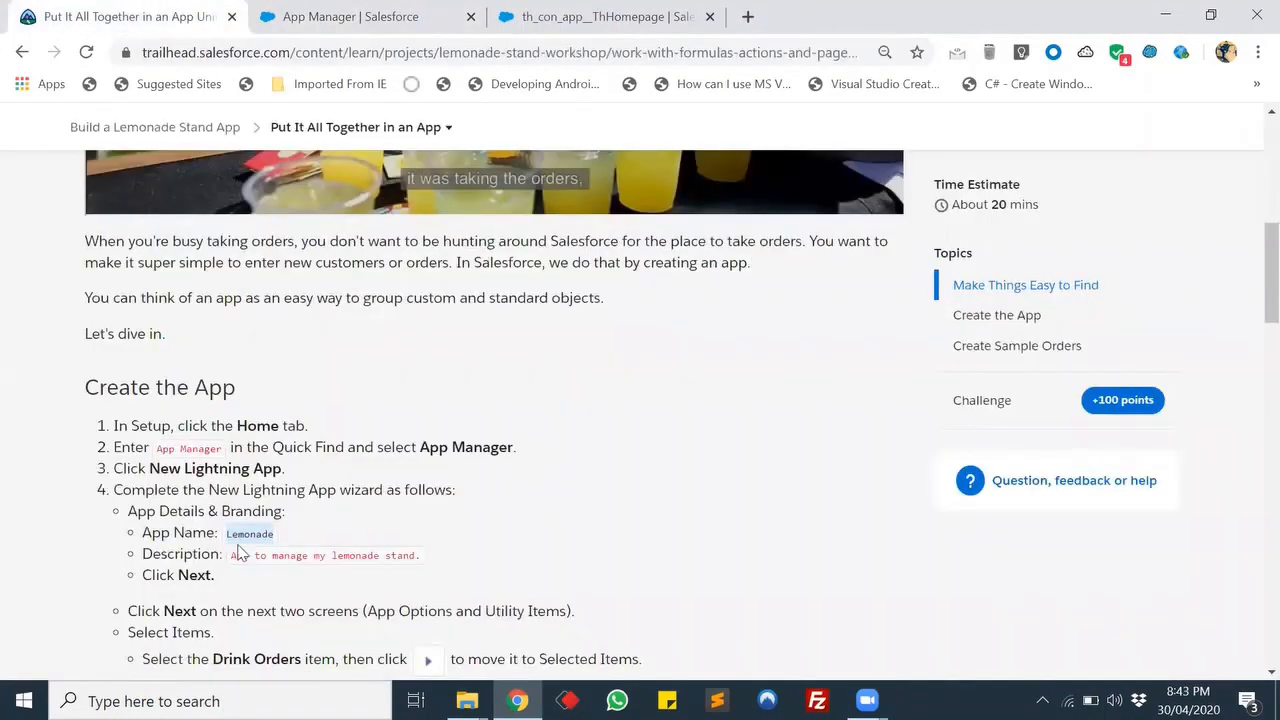
drag(234, 556, 483, 559)
key(ctrl+c)
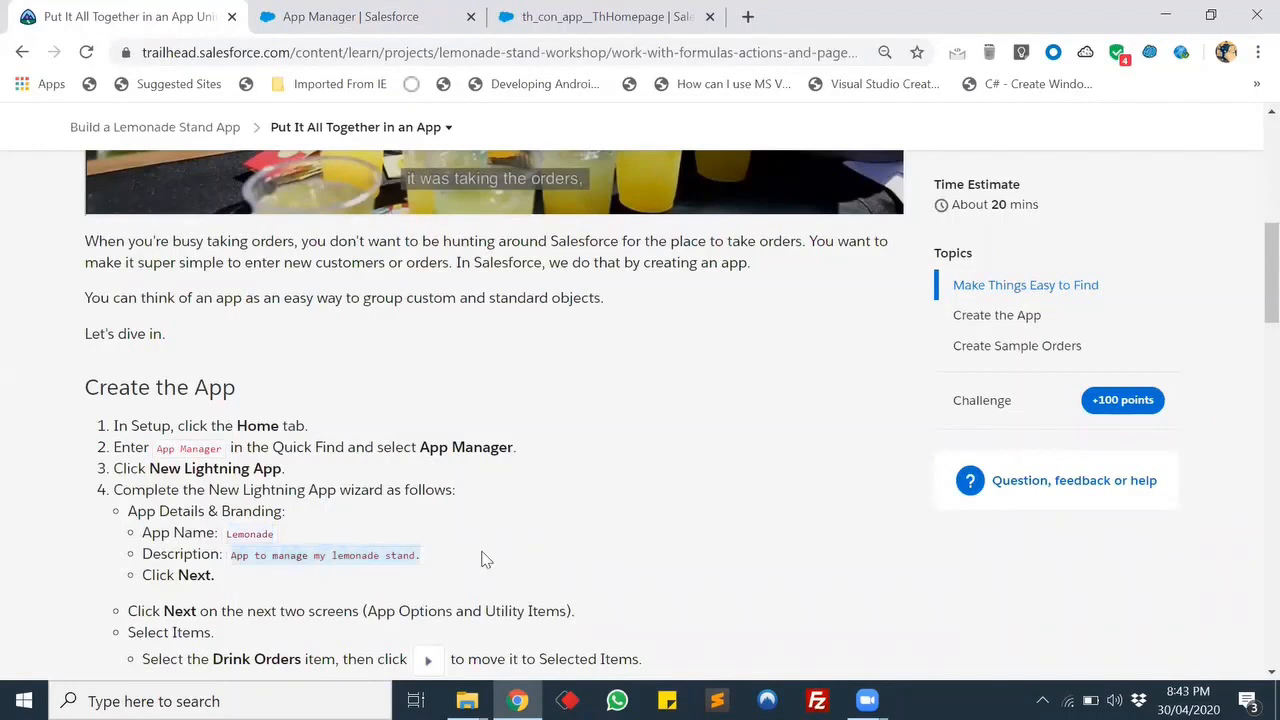
click(355, 16)
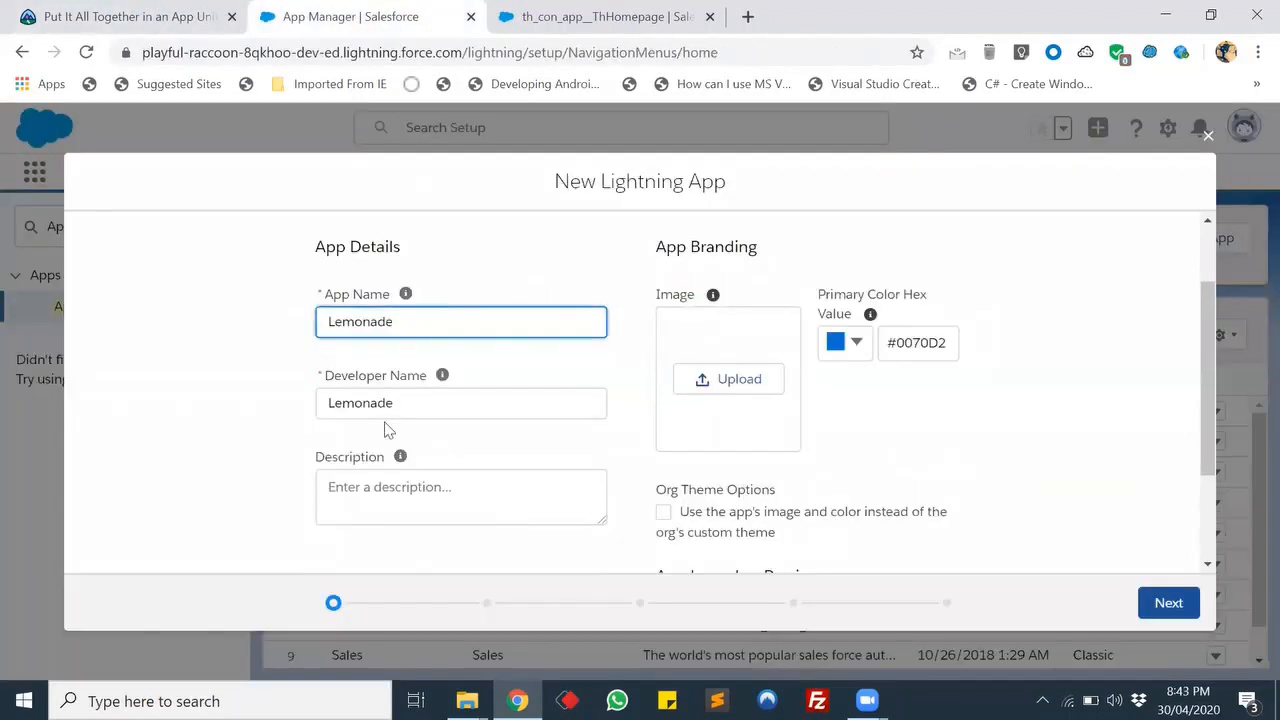
click(418, 482)
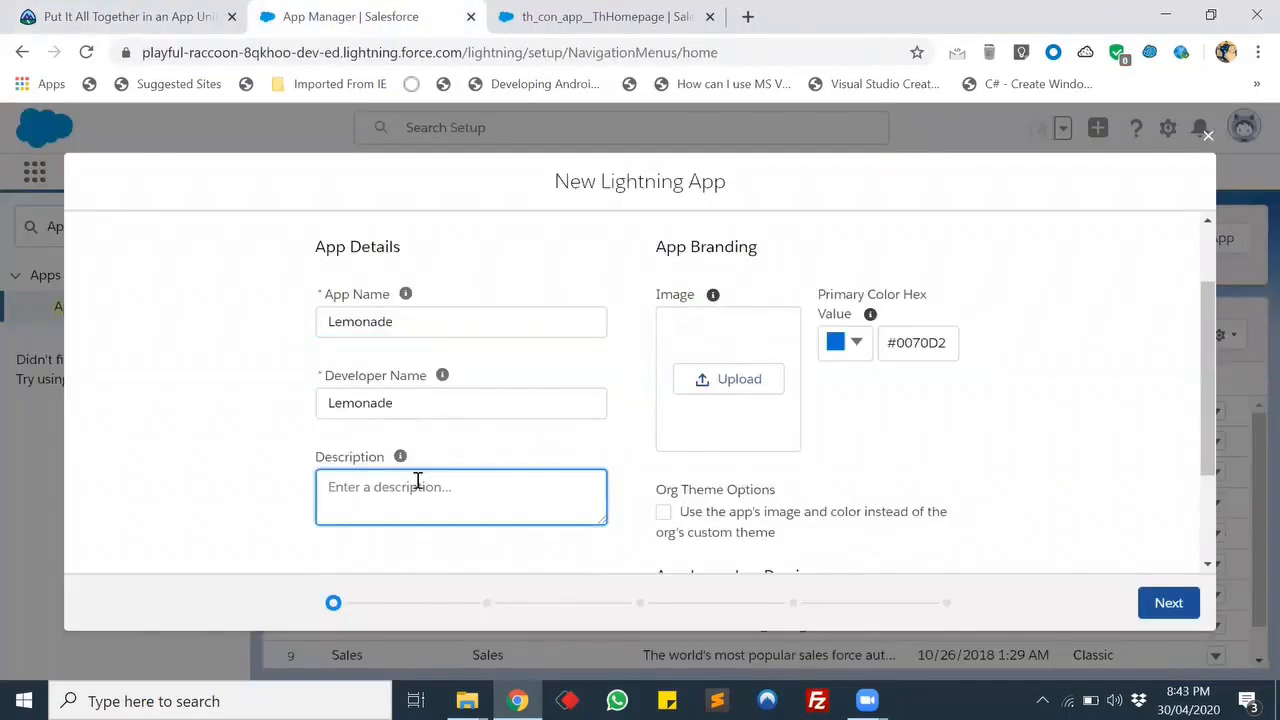
key(ctrl+v)
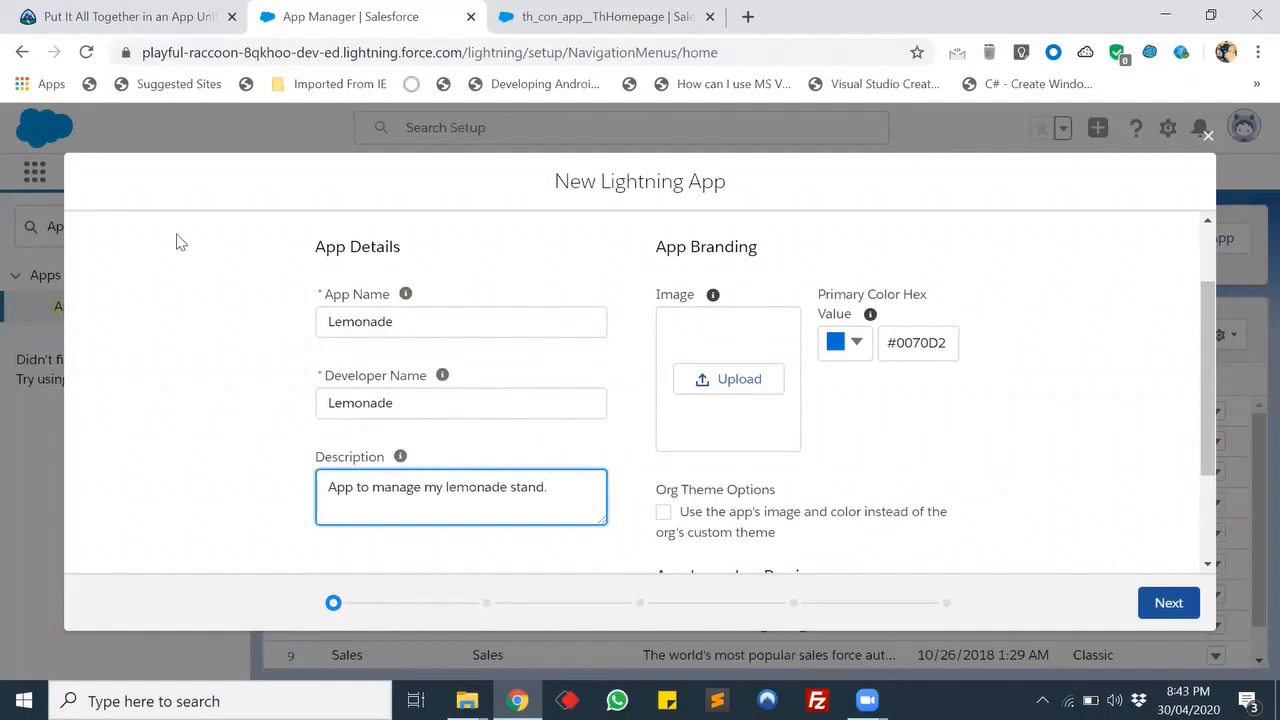
click(205, 12)
scroll(85, 445, down, 2)
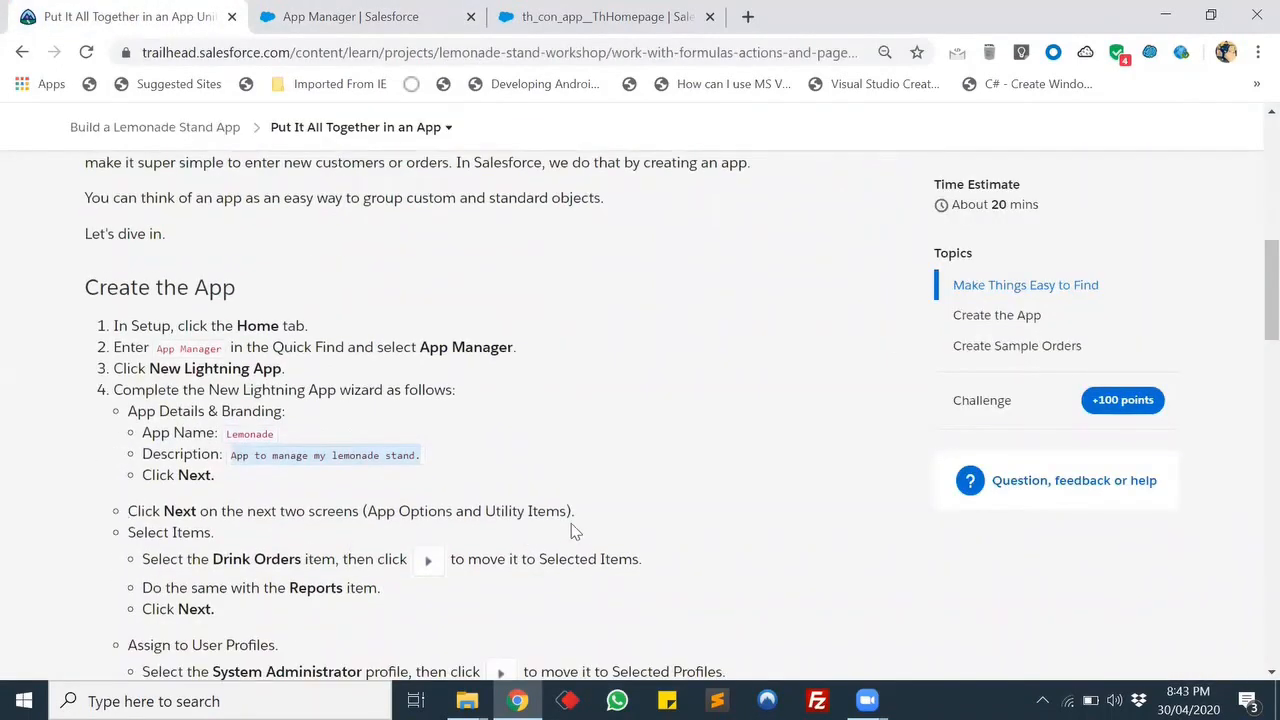
click(318, 9)
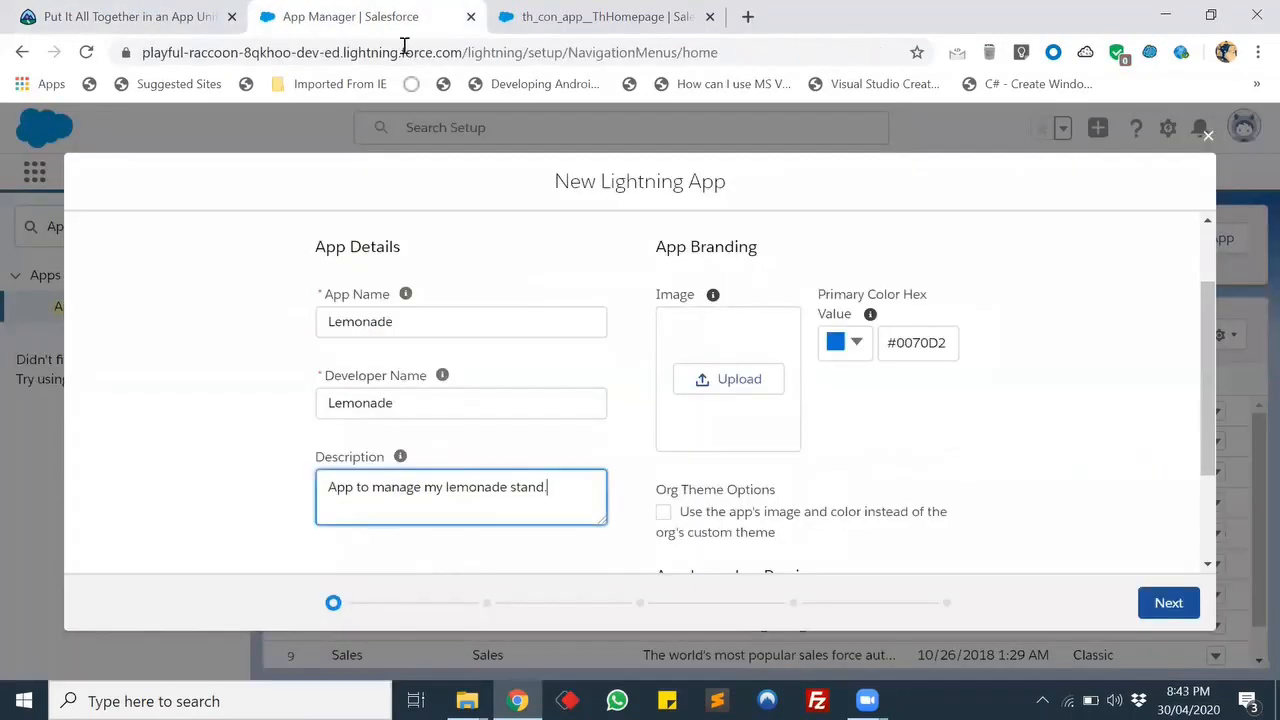
- Set the Lemonade app's primary color to yellow #F9FD02 and review its App Launcher preview
scroll(665, 410, down, 3)
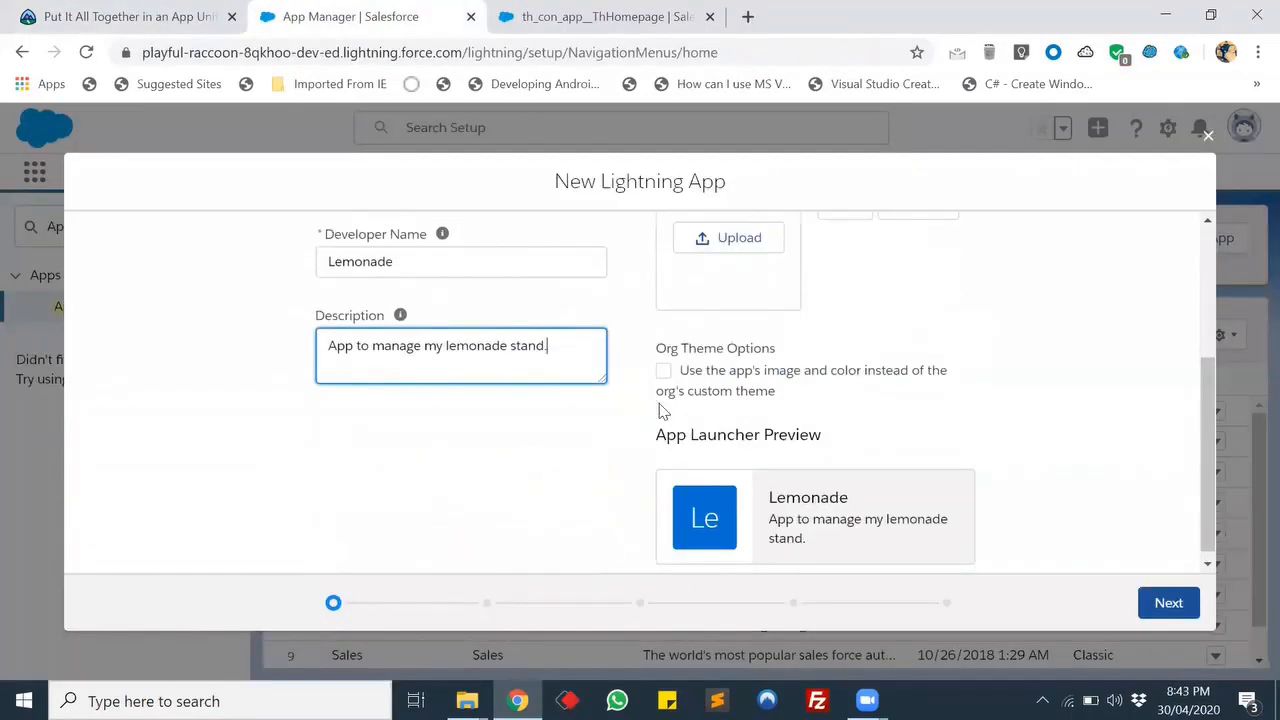
scroll(660, 410, up, 3)
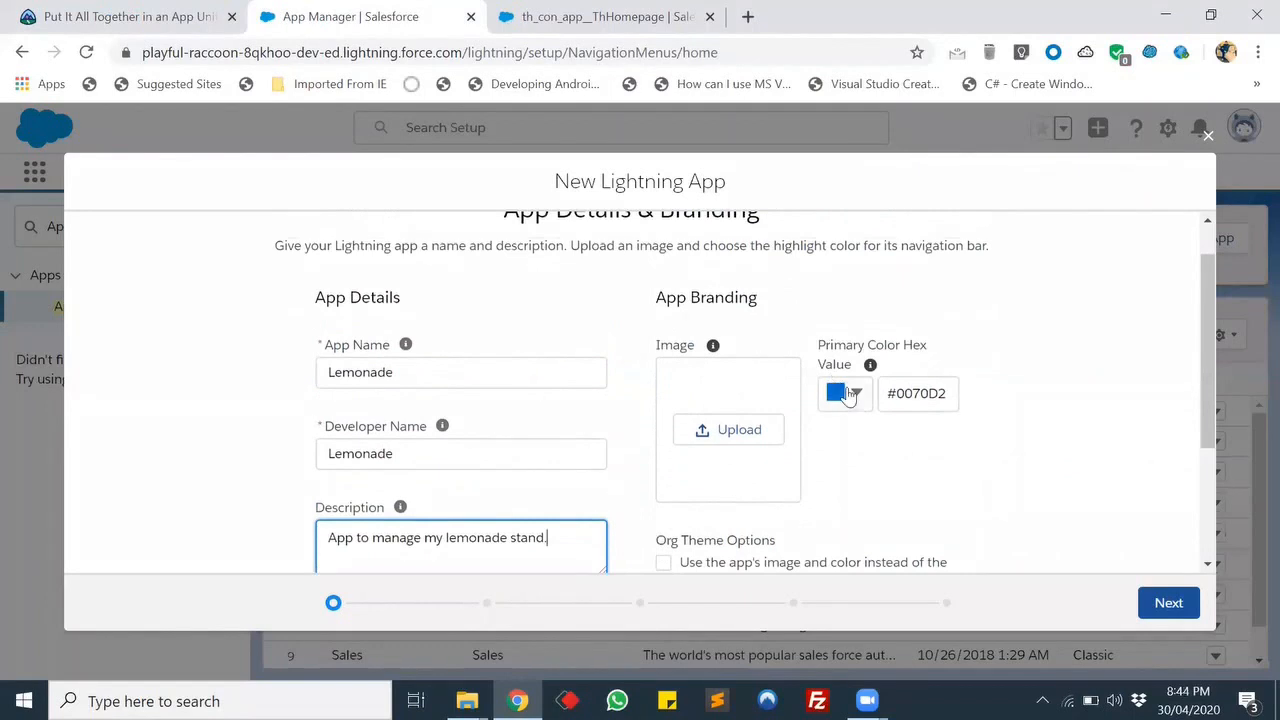
click(835, 395)
scroll(480, 383, down, 1)
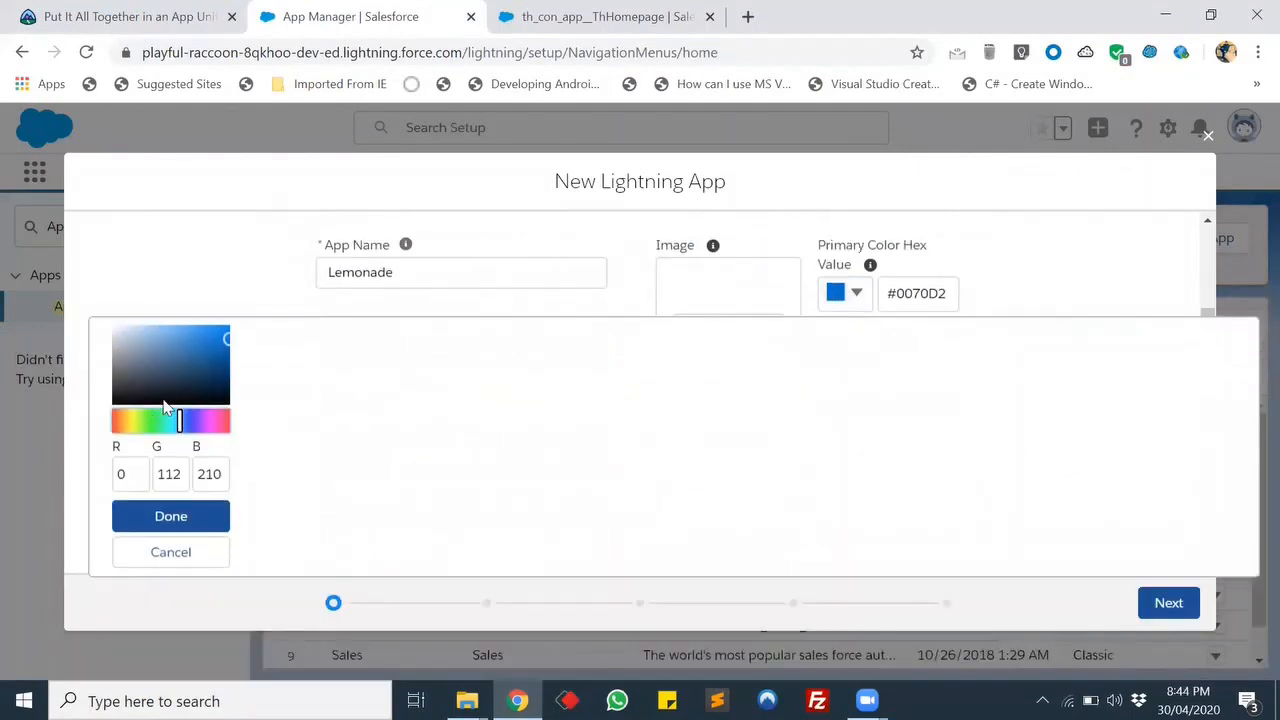
click(132, 423)
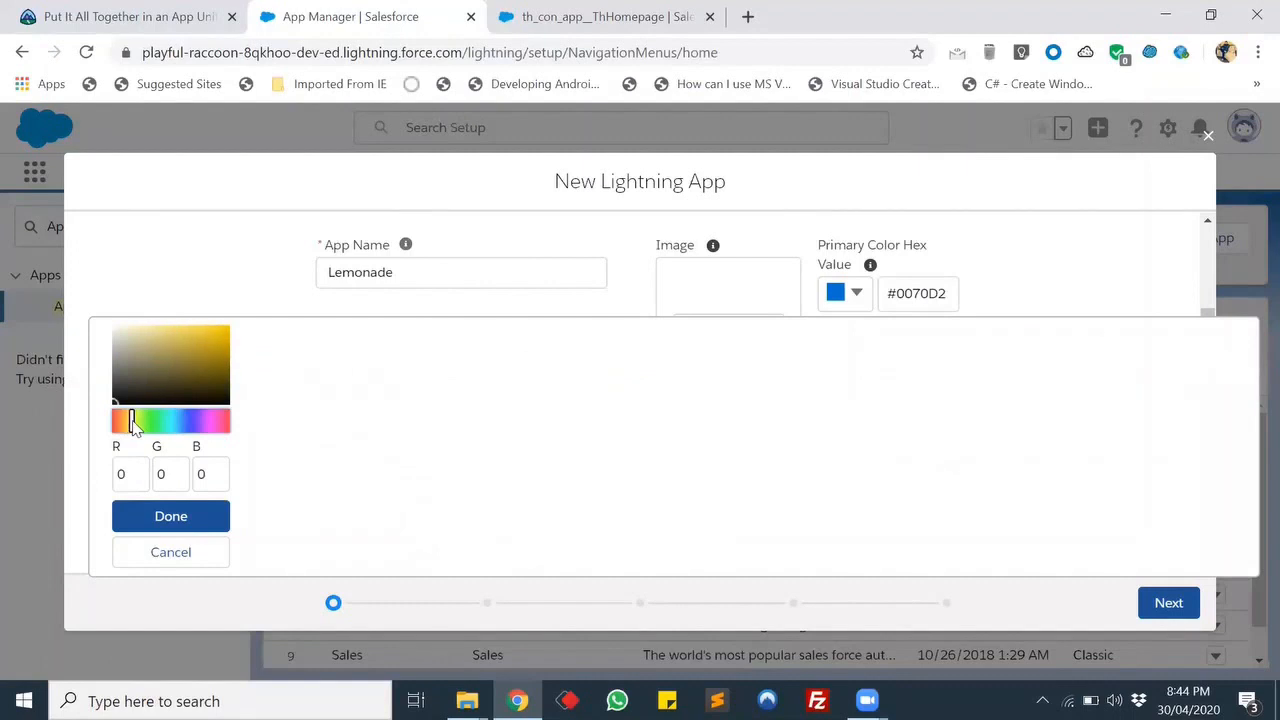
drag(133, 423, 134, 423)
drag(209, 350, 220, 341)
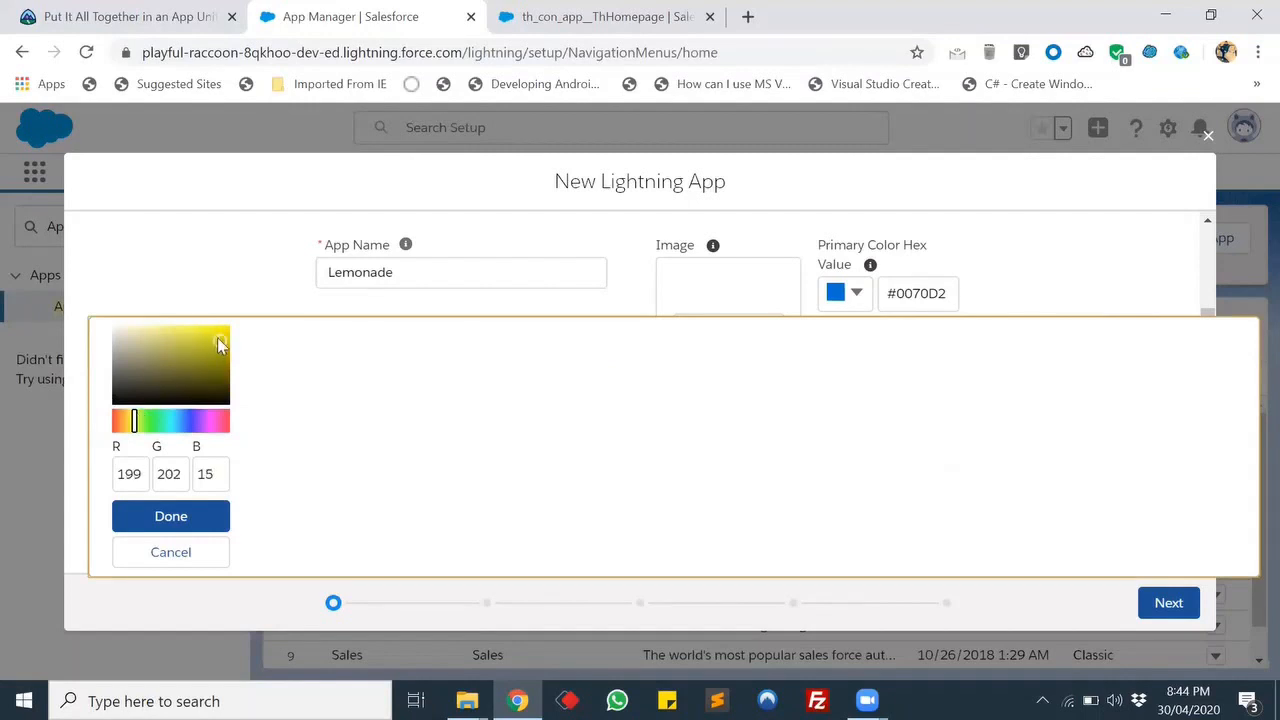
mouse_move(218, 340)
mouse_down()
mouse_move(216, 308)
mouse_move(231, 331)
mouse_up()
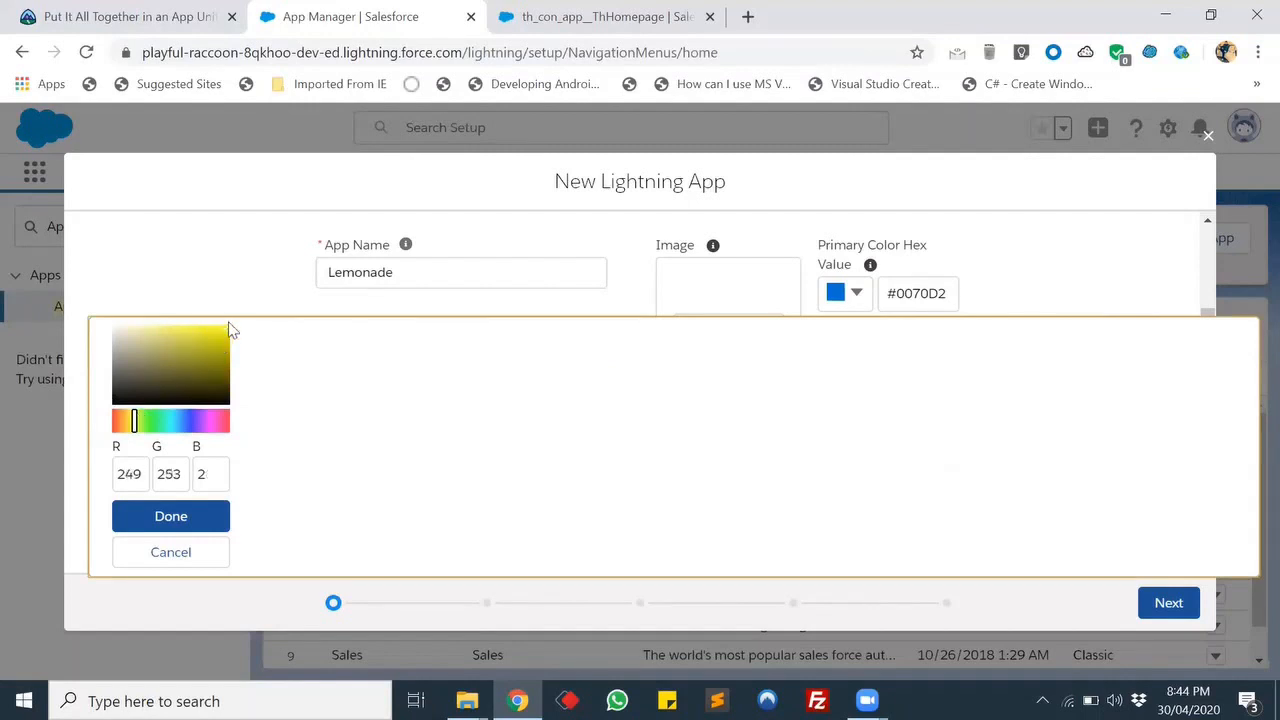
click(181, 515)
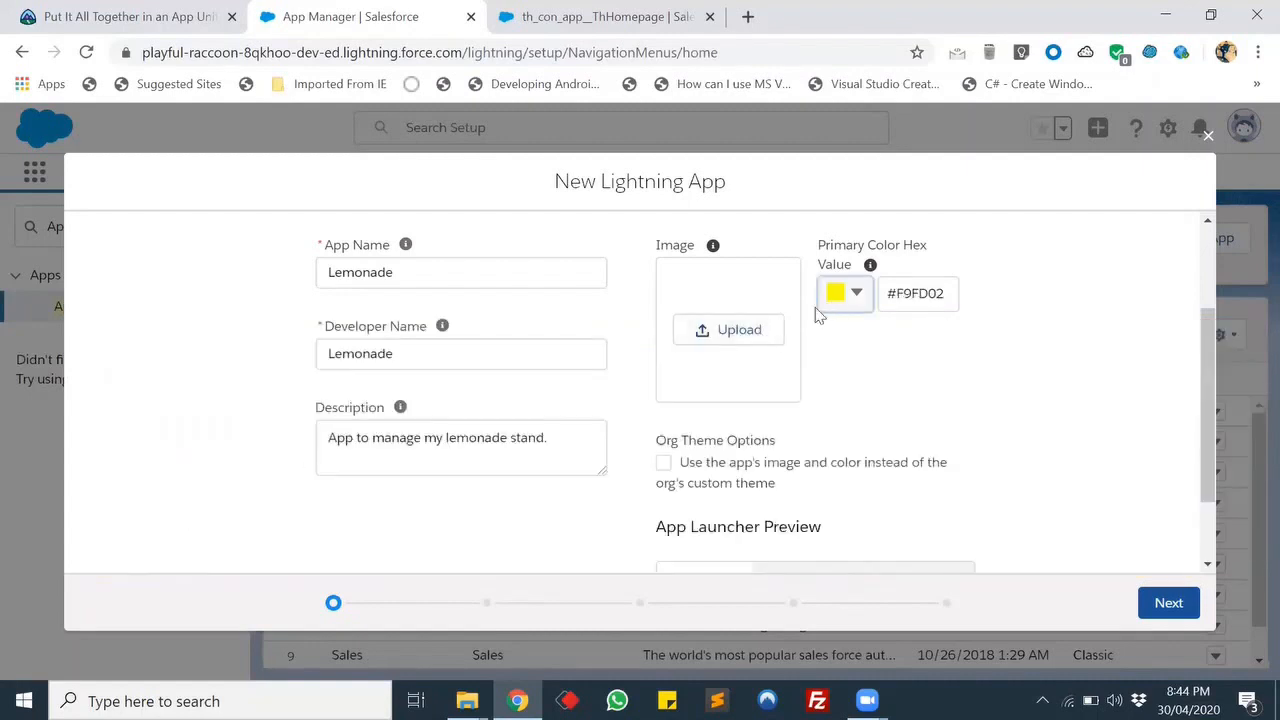
scroll(874, 346, down, 2)
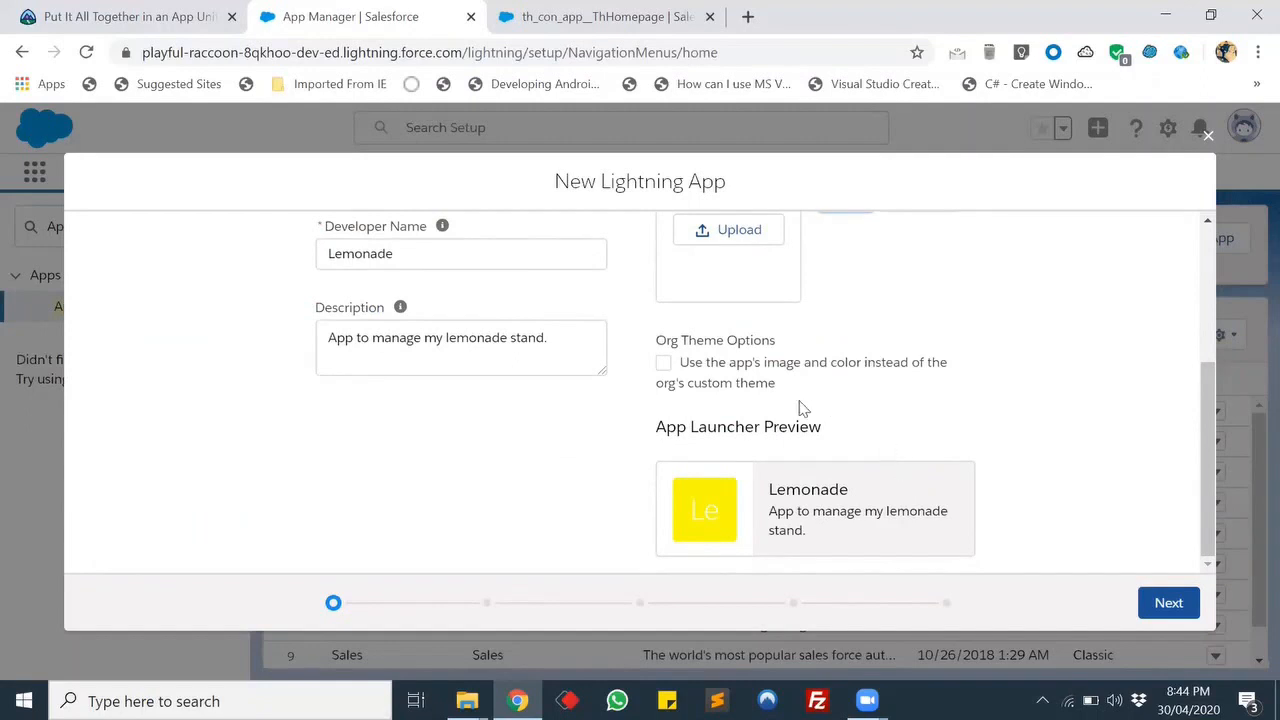
- Review the Lemonade app's details, branding and launcher preview against the Trailhead instructions, and continue to App Options
scroll(800, 408, up, 2)
scroll(800, 408, up, 1)
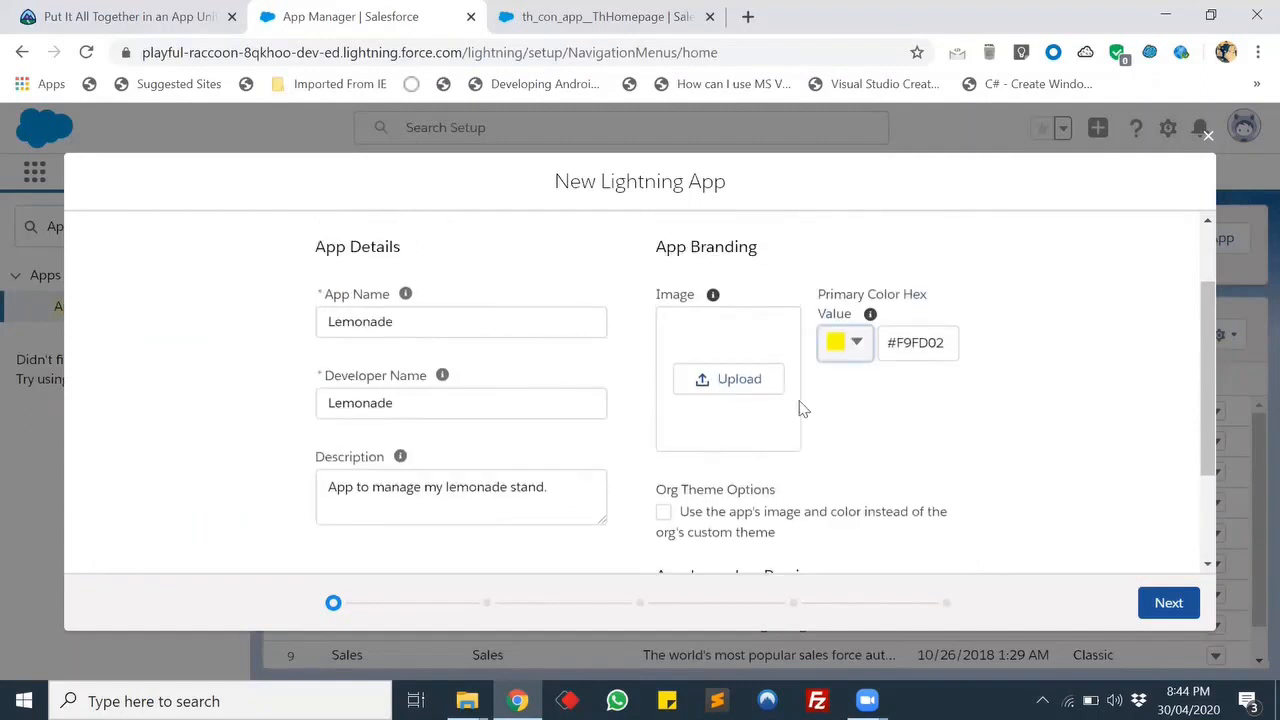
scroll(800, 406, down, 2)
scroll(650, 500, down, 1)
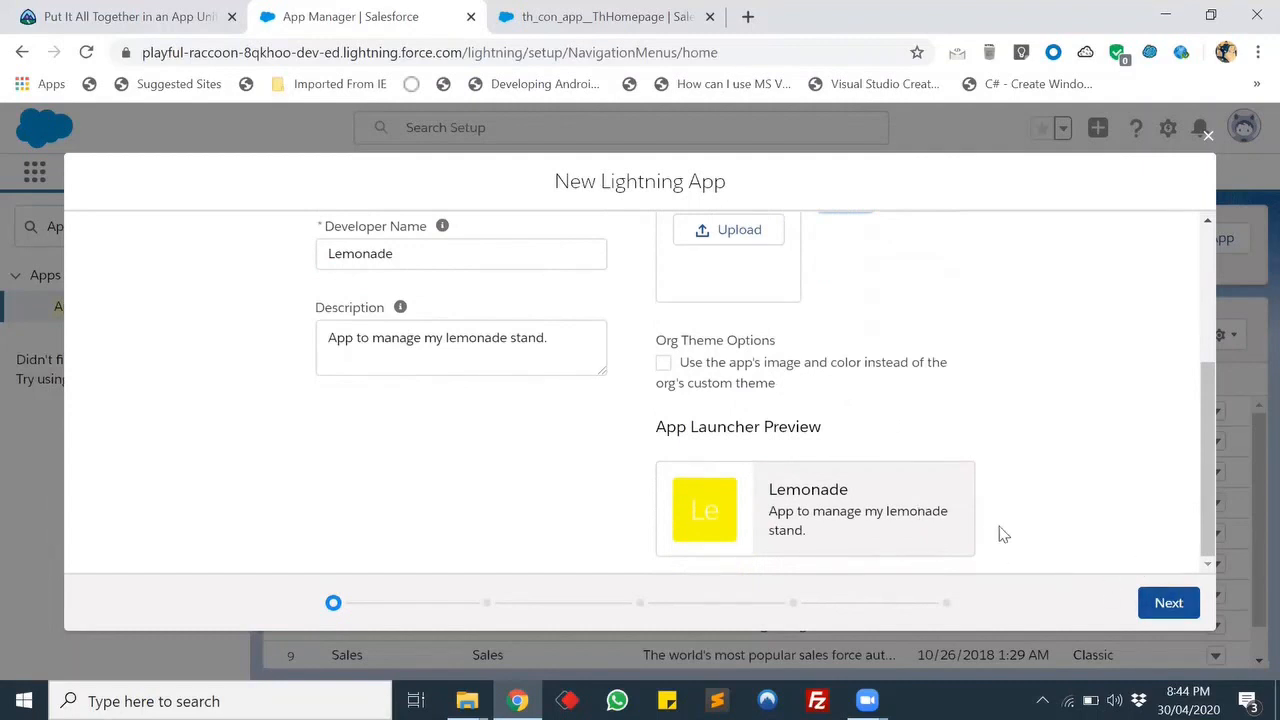
scroll(1000, 494, up, 2)
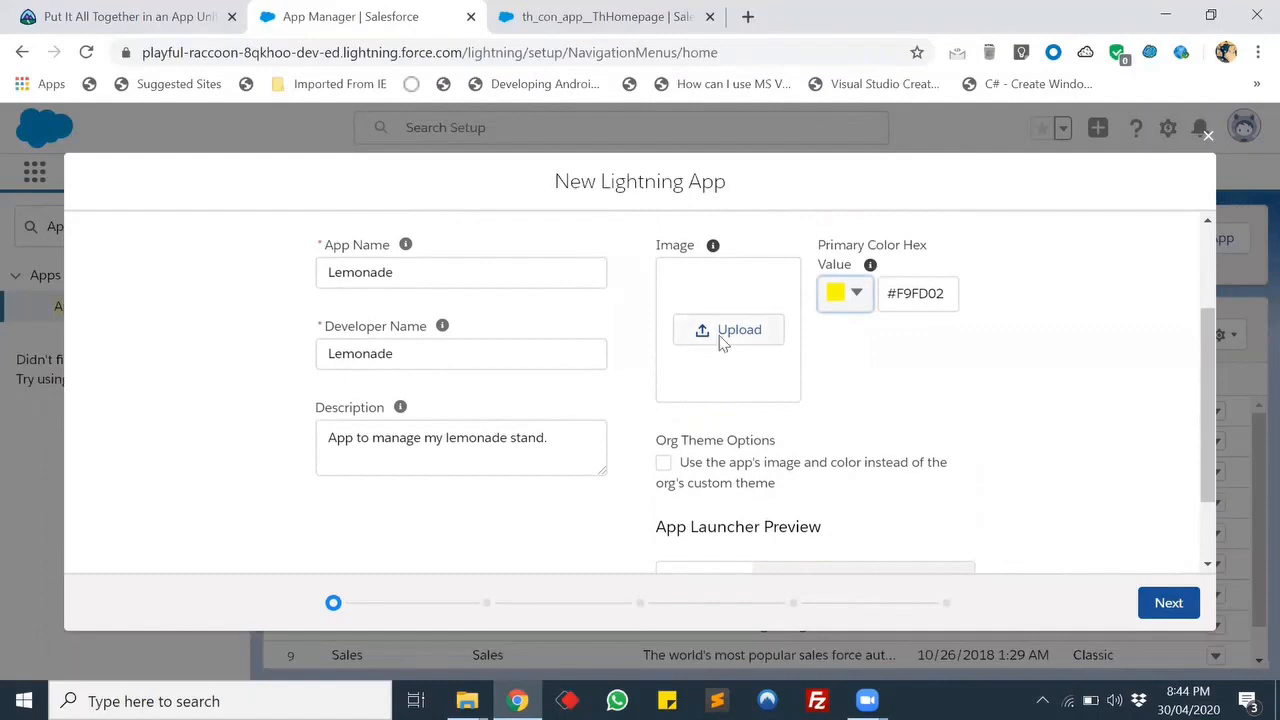
scroll(1020, 414, down, 2)
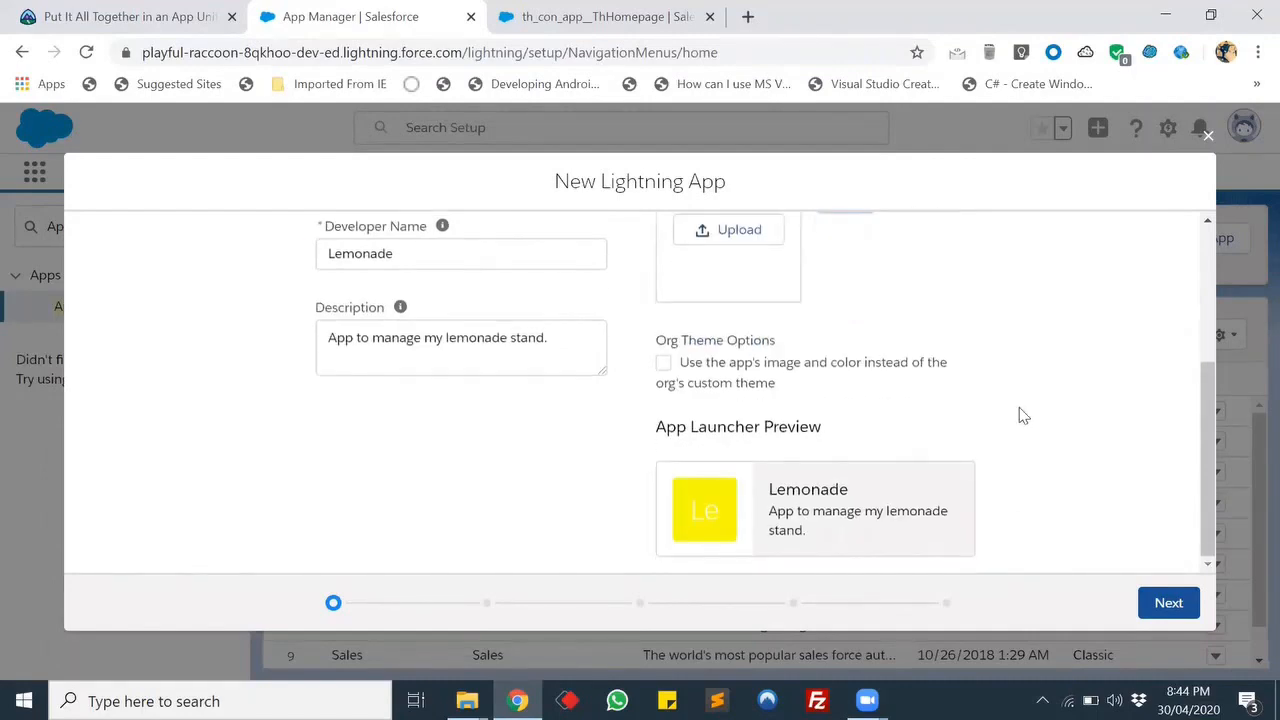
click(116, 8)
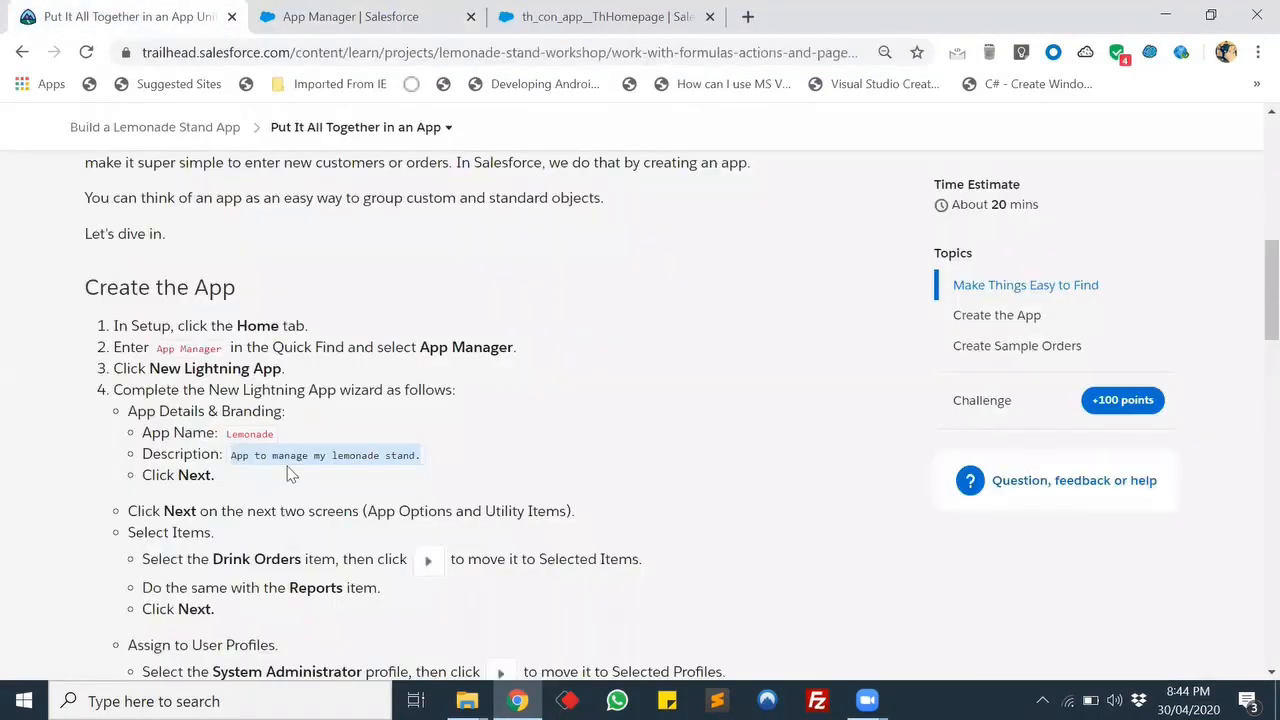
click(345, 17)
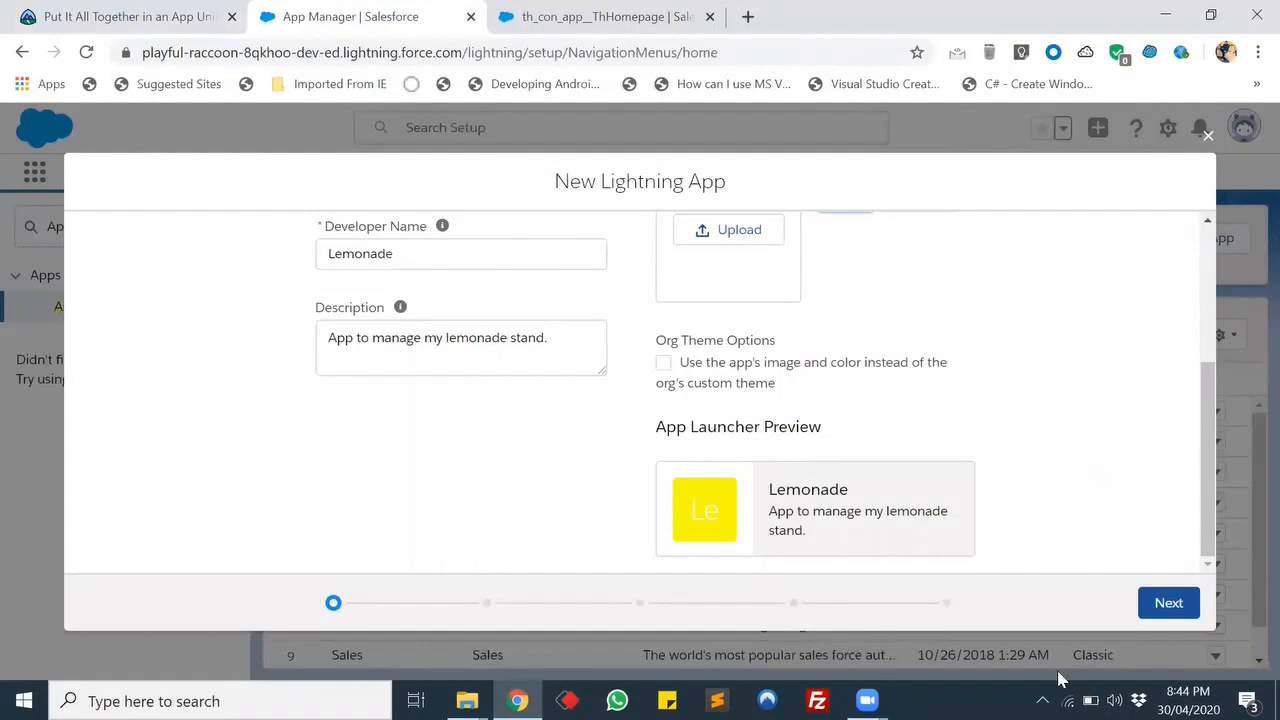
click(1168, 606)
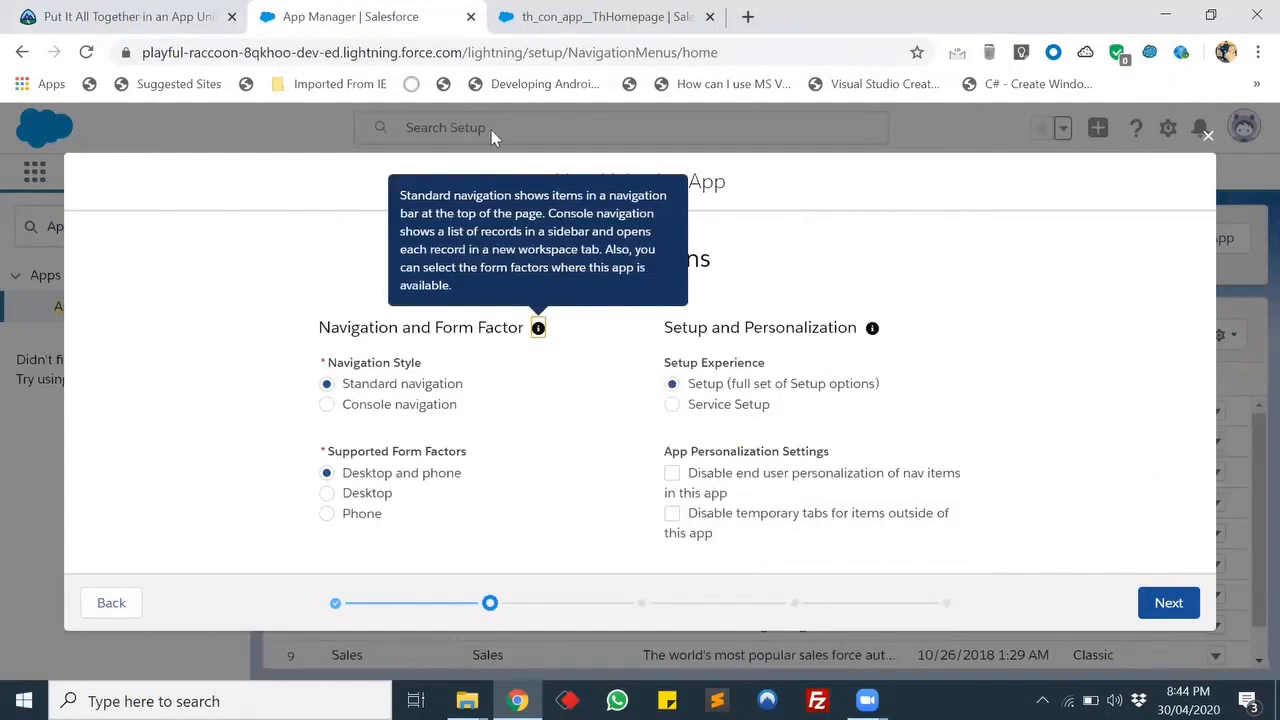
- Check Trailhead's guidance for App Options and Utility Items, and accept the defaults on both wizard pages
click(797, 240)
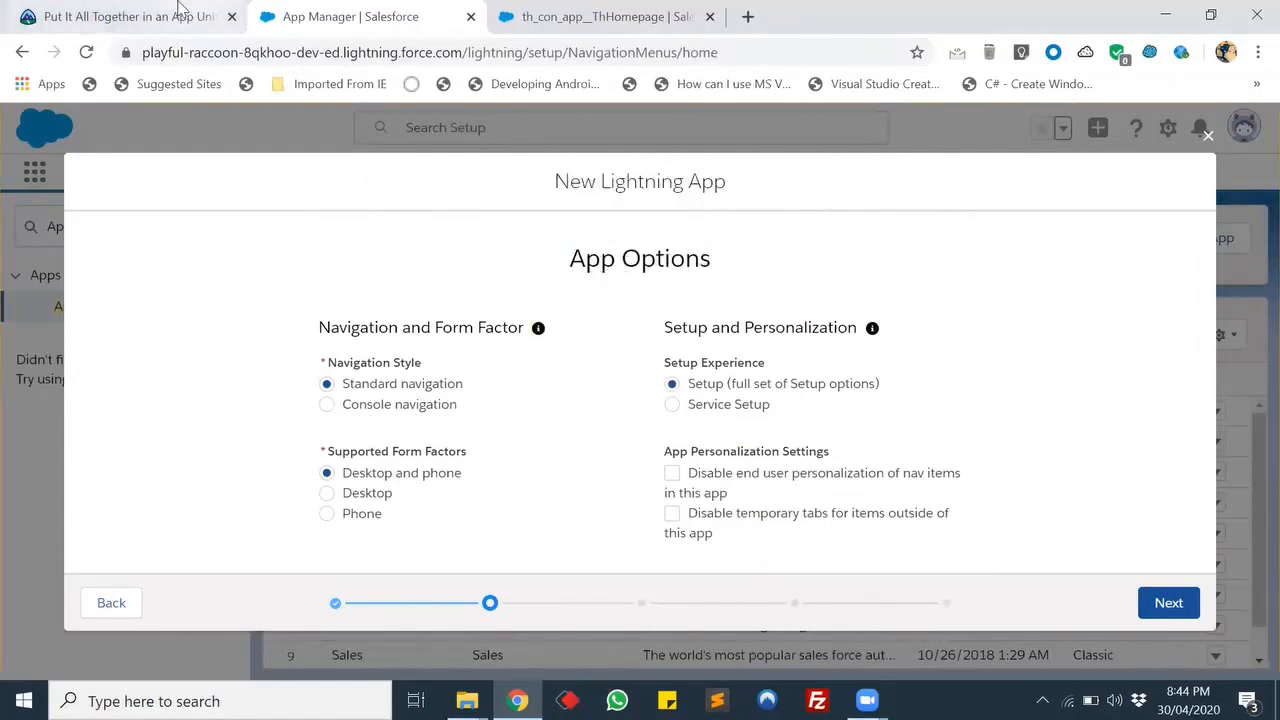
click(208, 10)
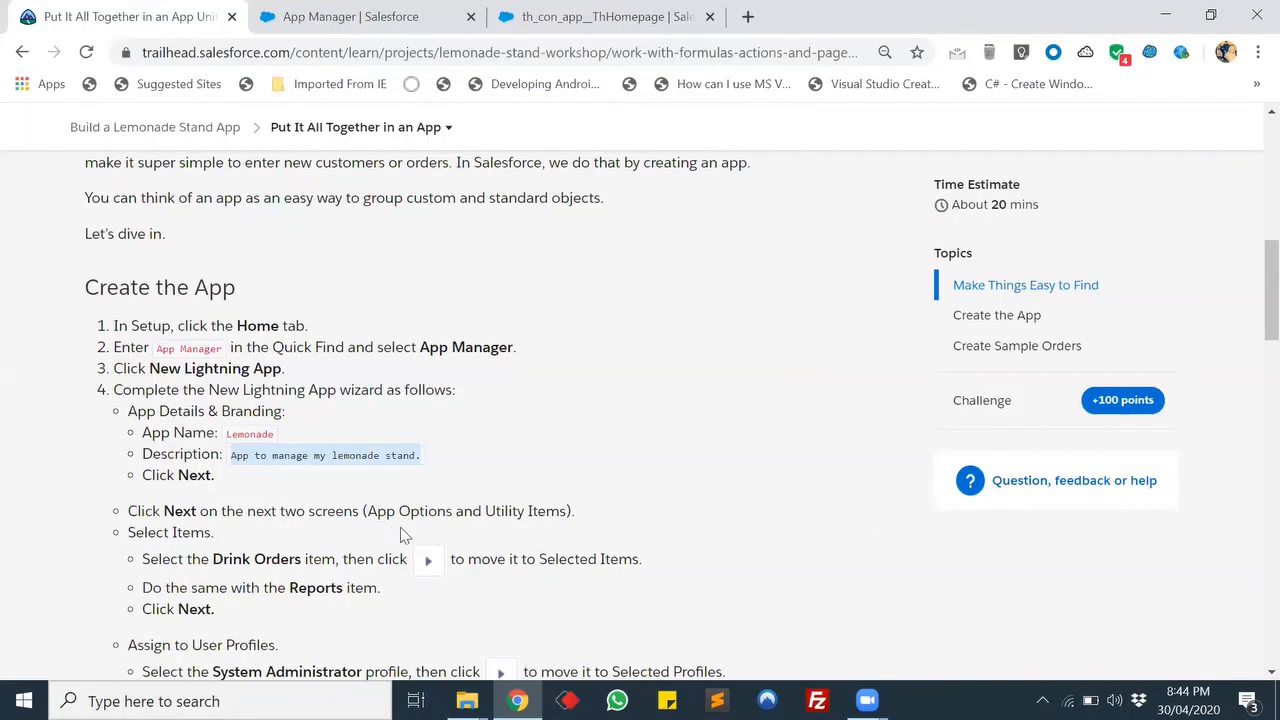
click(362, 12)
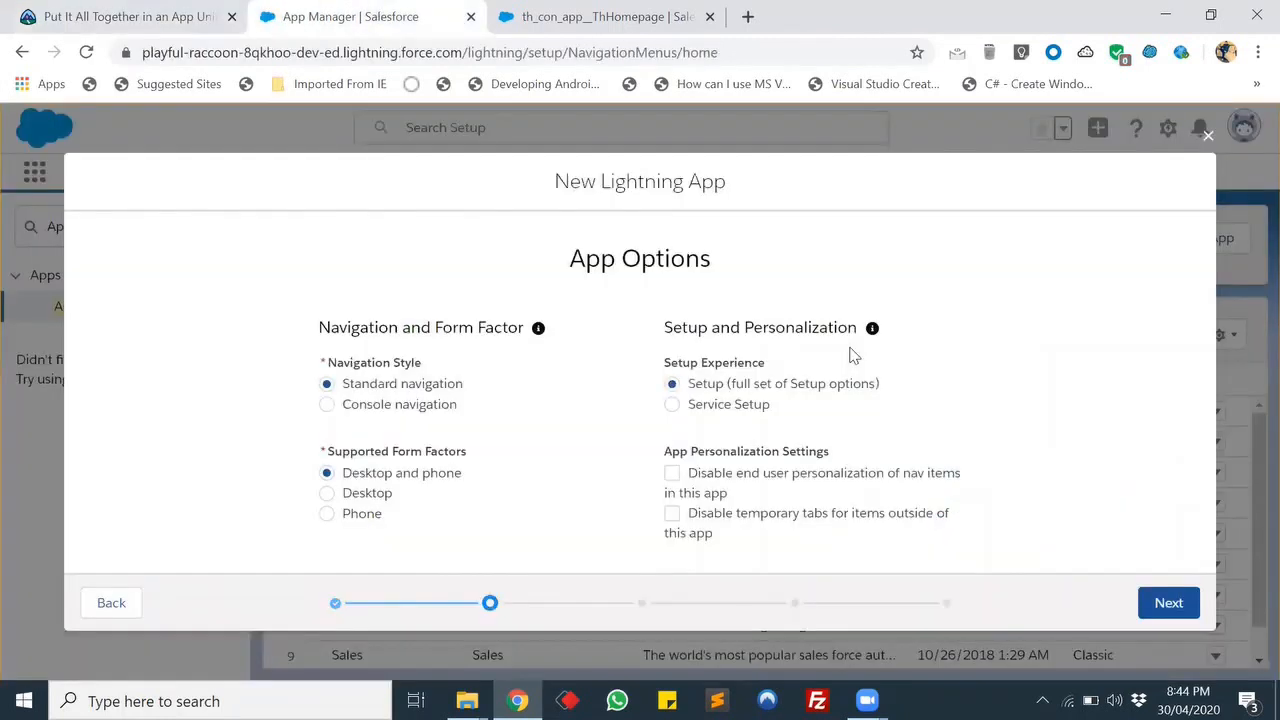
click(1168, 606)
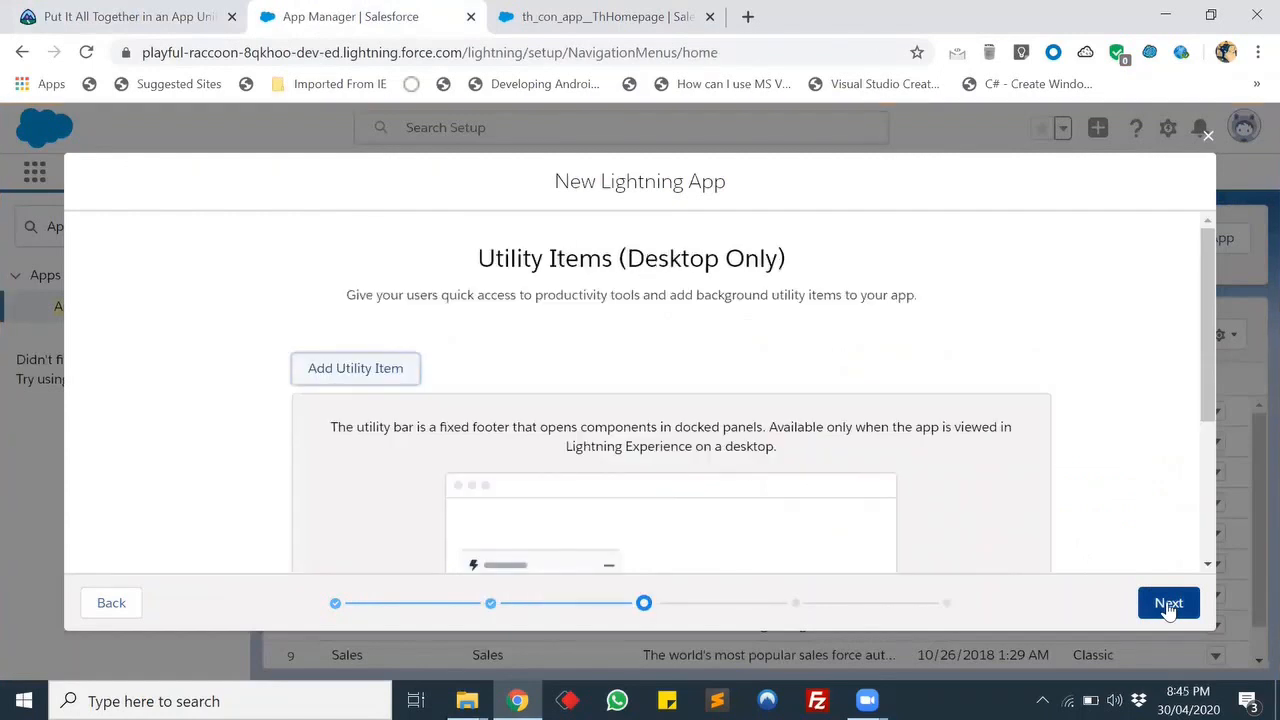
click(1168, 604)
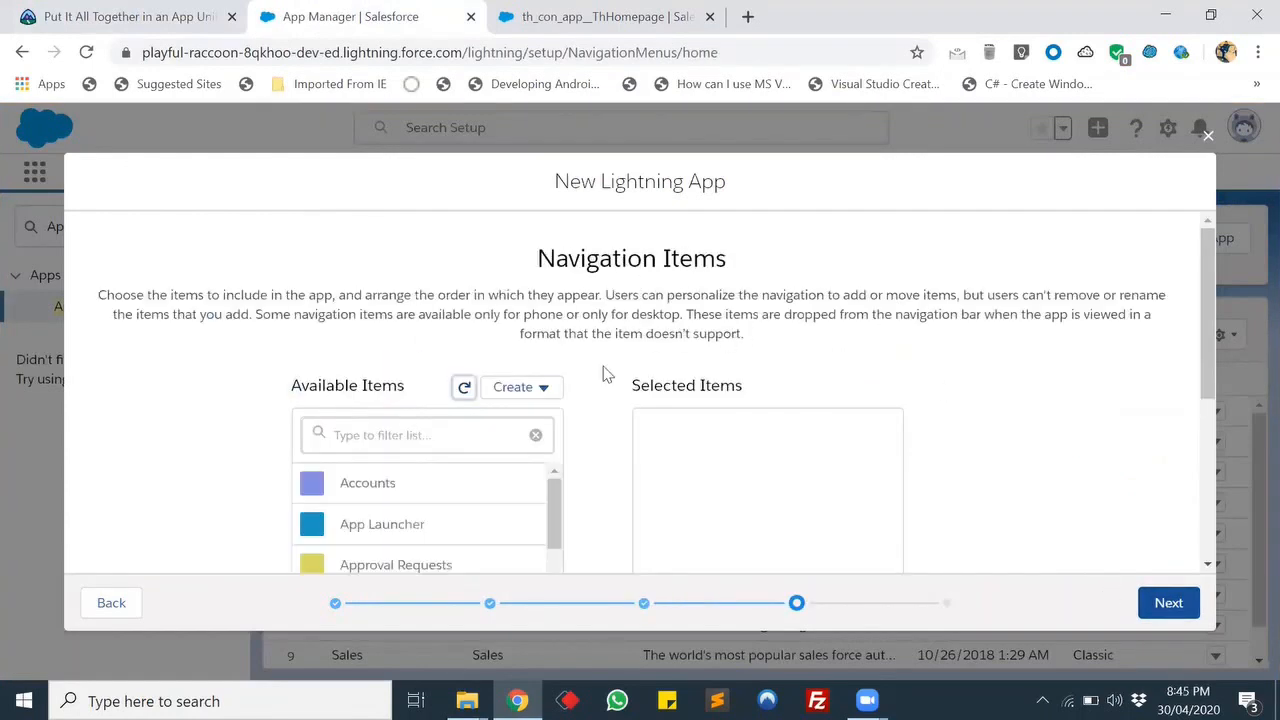
- Following the Trailhead instructions, filter the available navigation items by "dri" and add Drink Orders to the app's selected items
scroll(190, 425, down, 2)
click(160, 12)
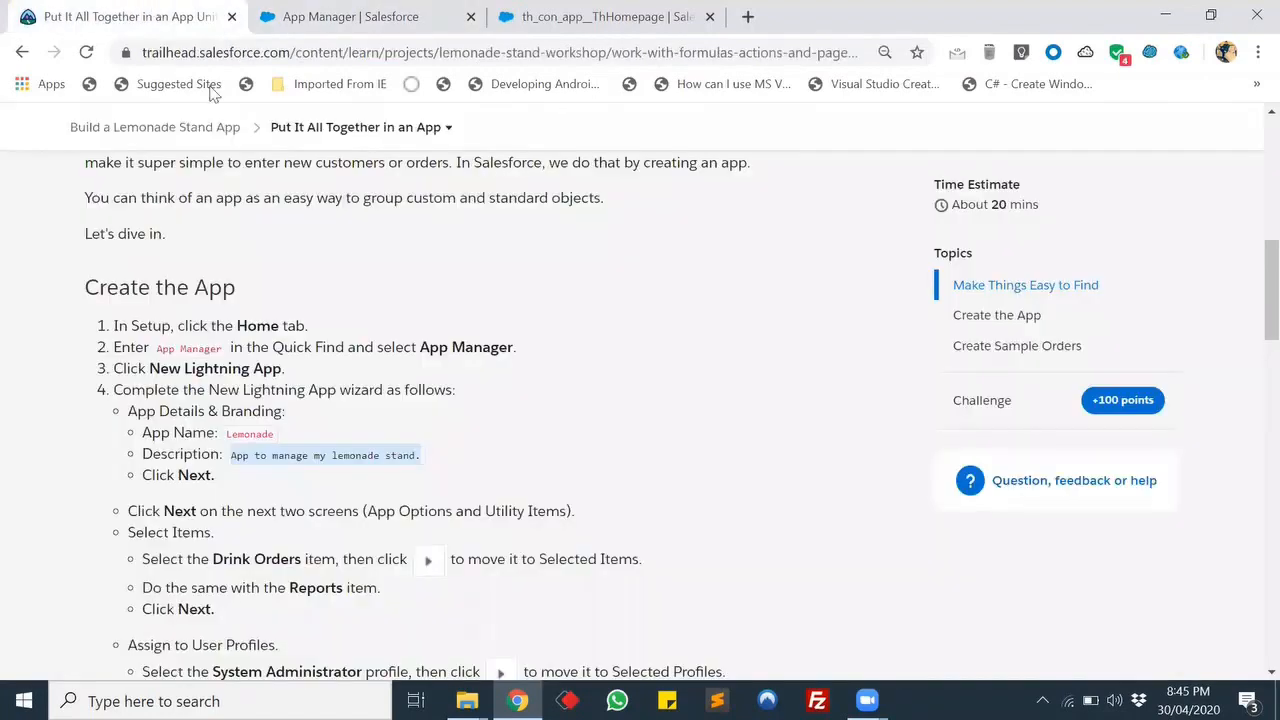
scroll(157, 517, down, 1)
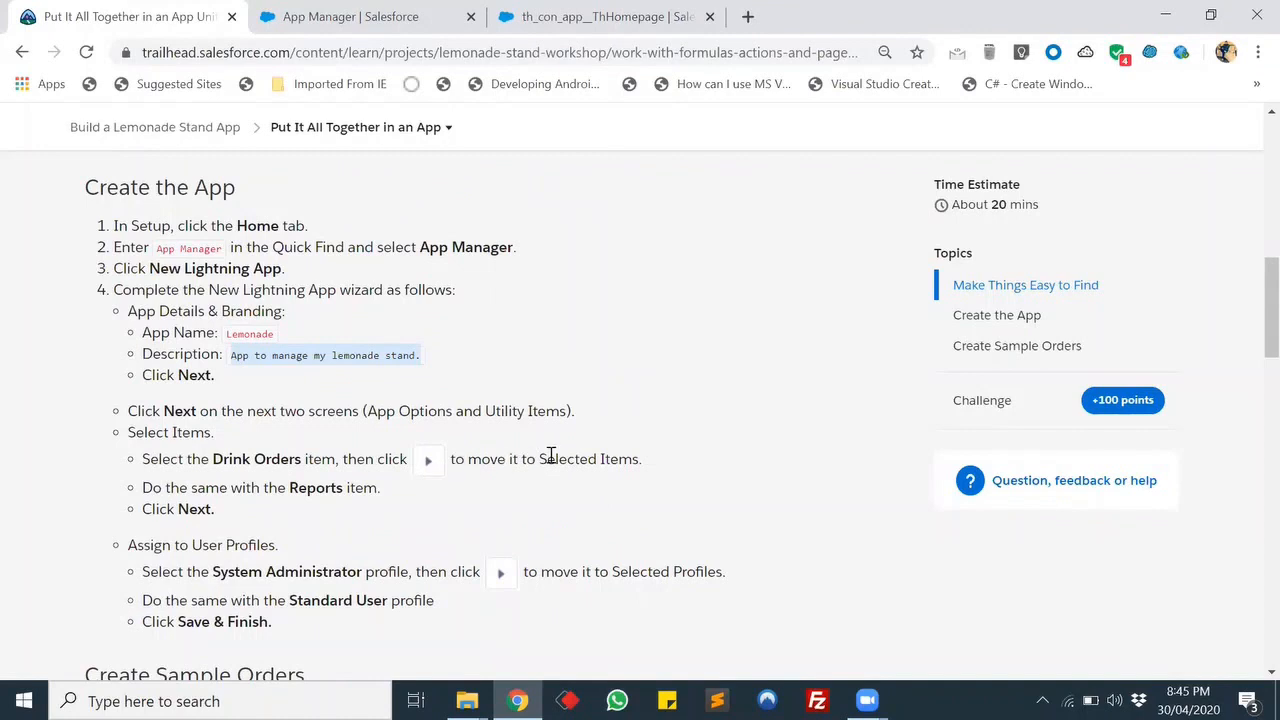
click(462, 14)
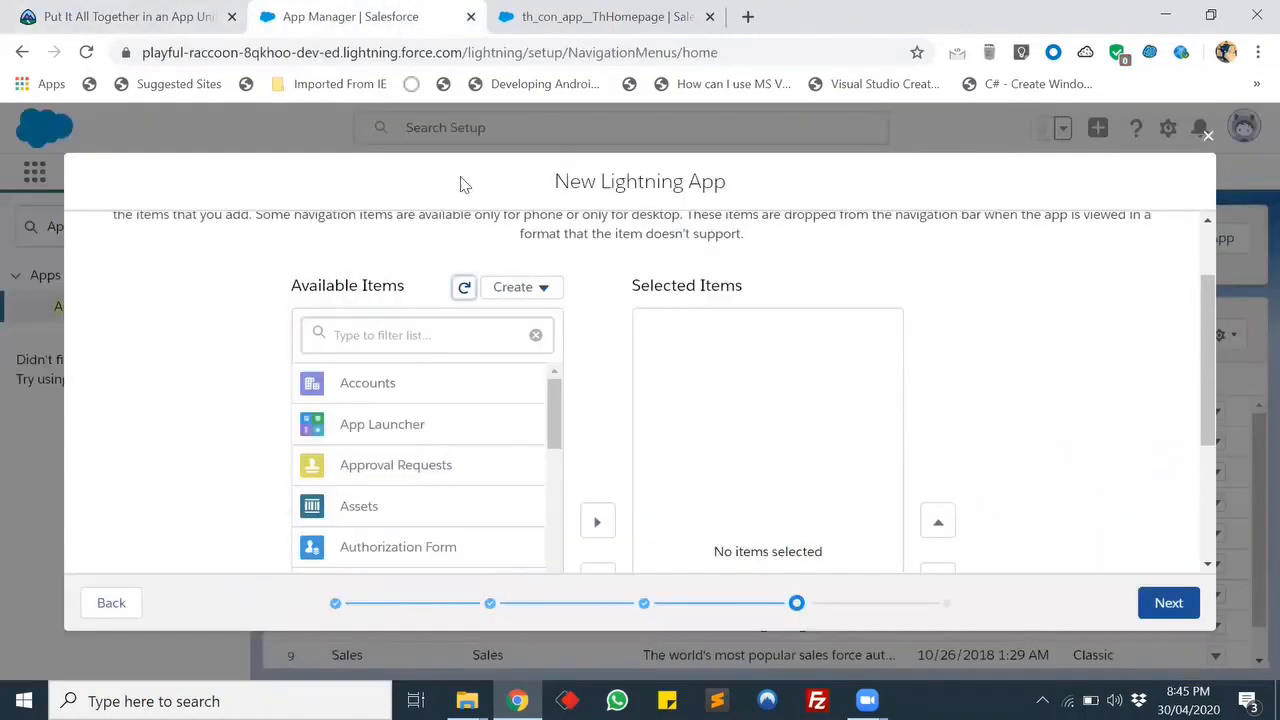
click(426, 341)
text(dri)
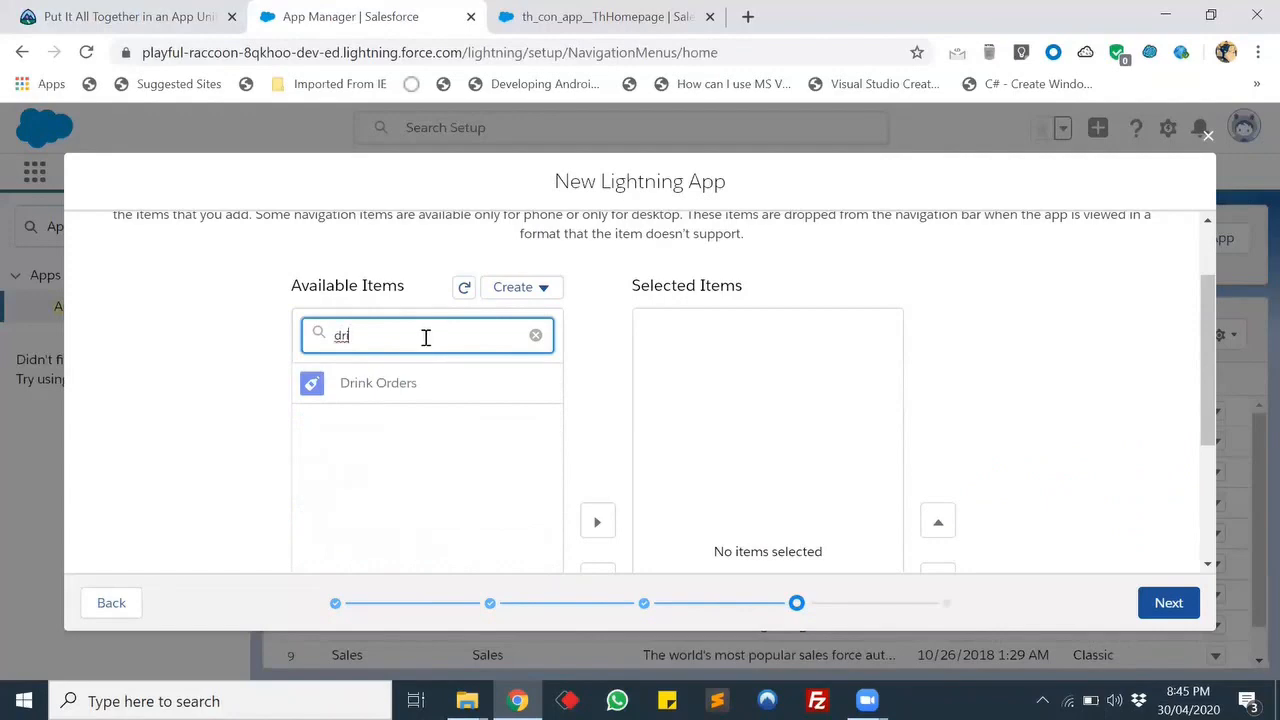
click(200, 14)
click(362, 14)
click(449, 380)
scroll(443, 391, down, 2)
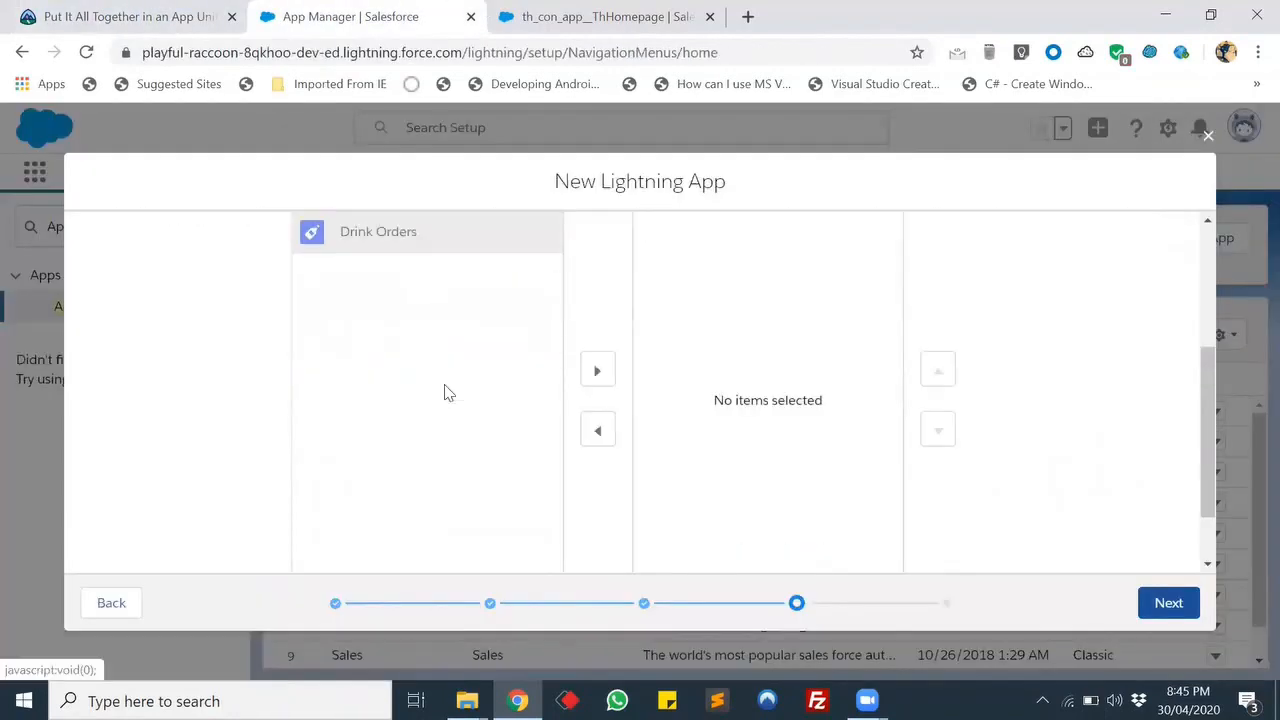
click(600, 372)
scroll(397, 431, up, 2)
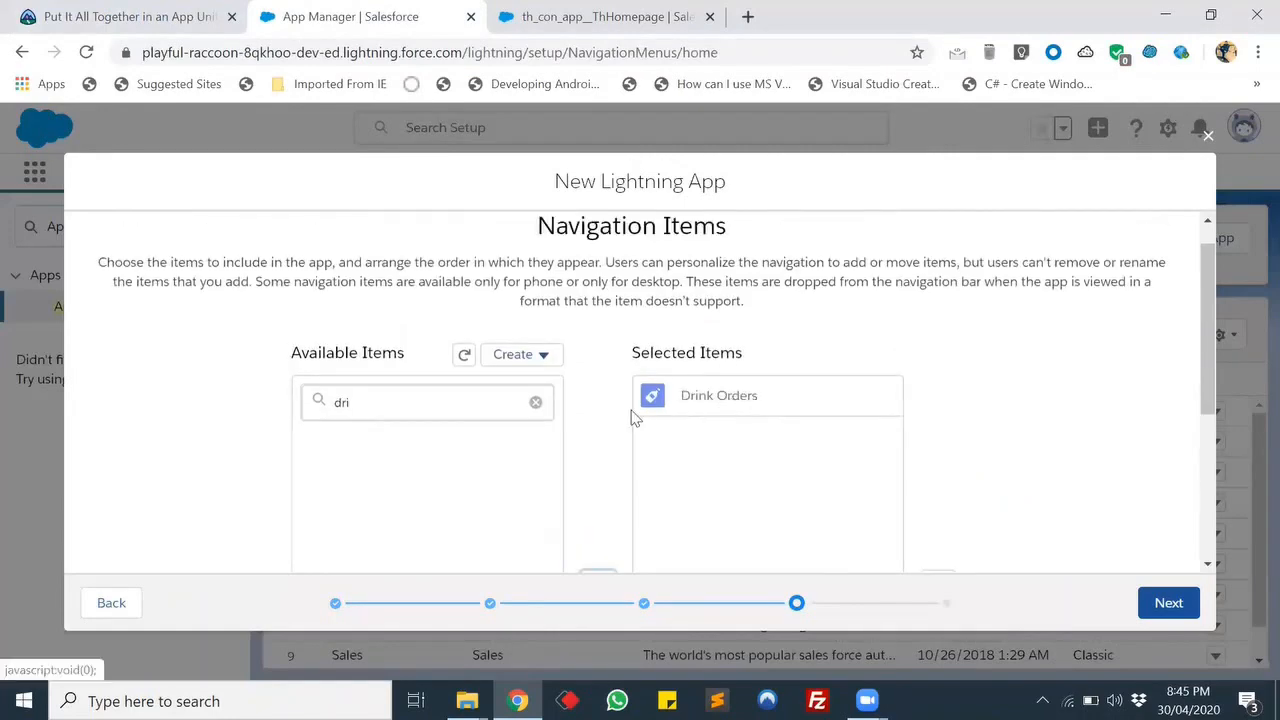
- Check the remaining wizard instructions on Trailhead, and continue to User Profiles with Drink Orders as the only navigation item
click(190, 16)
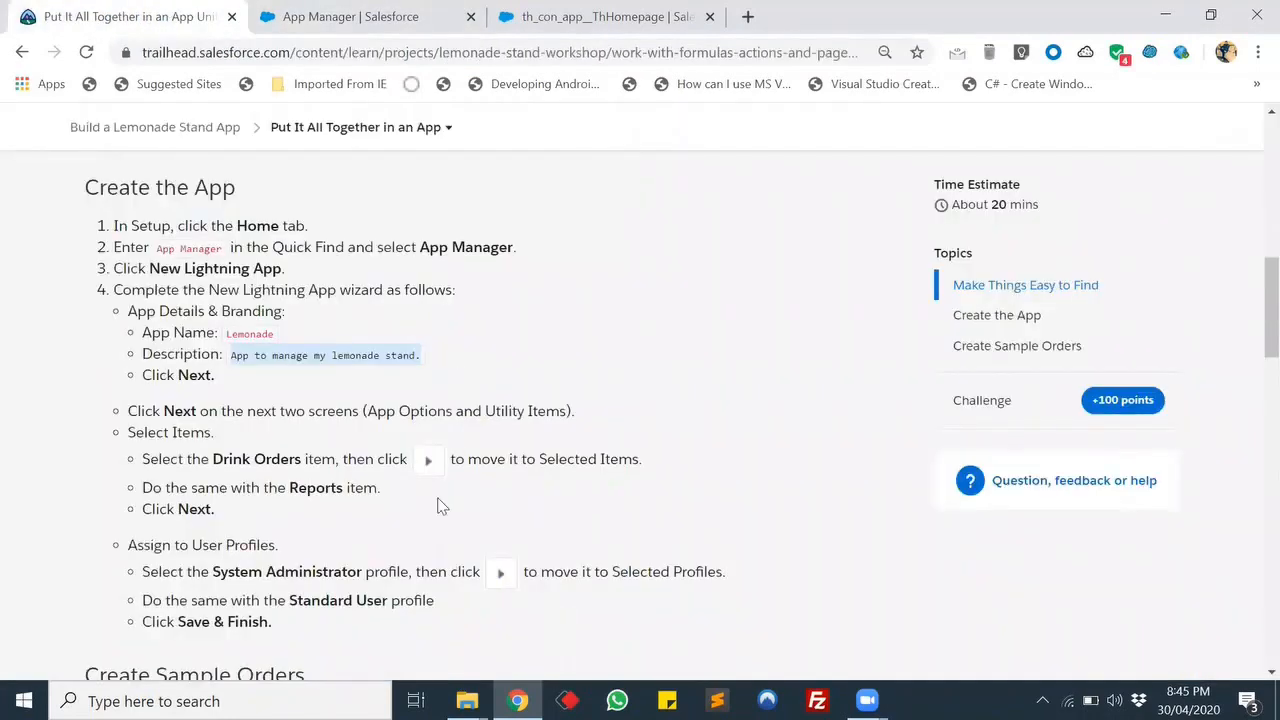
scroll(441, 506, down, 2)
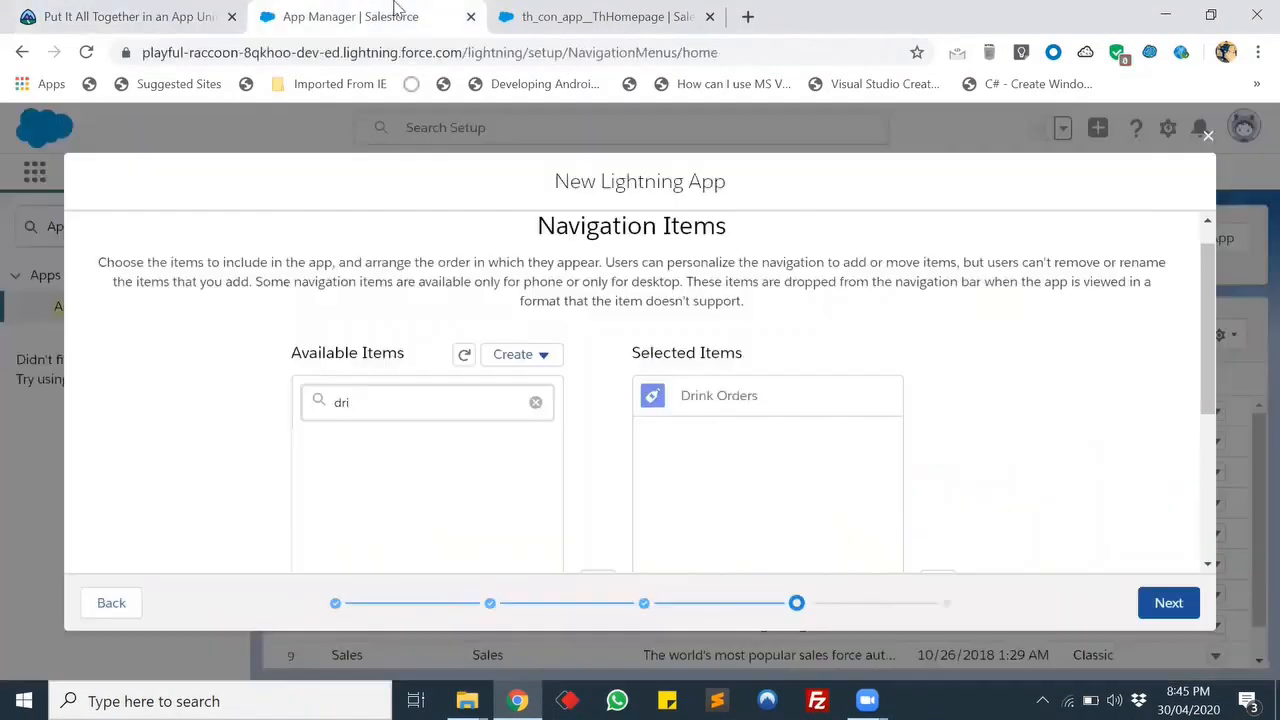
click(398, 14)
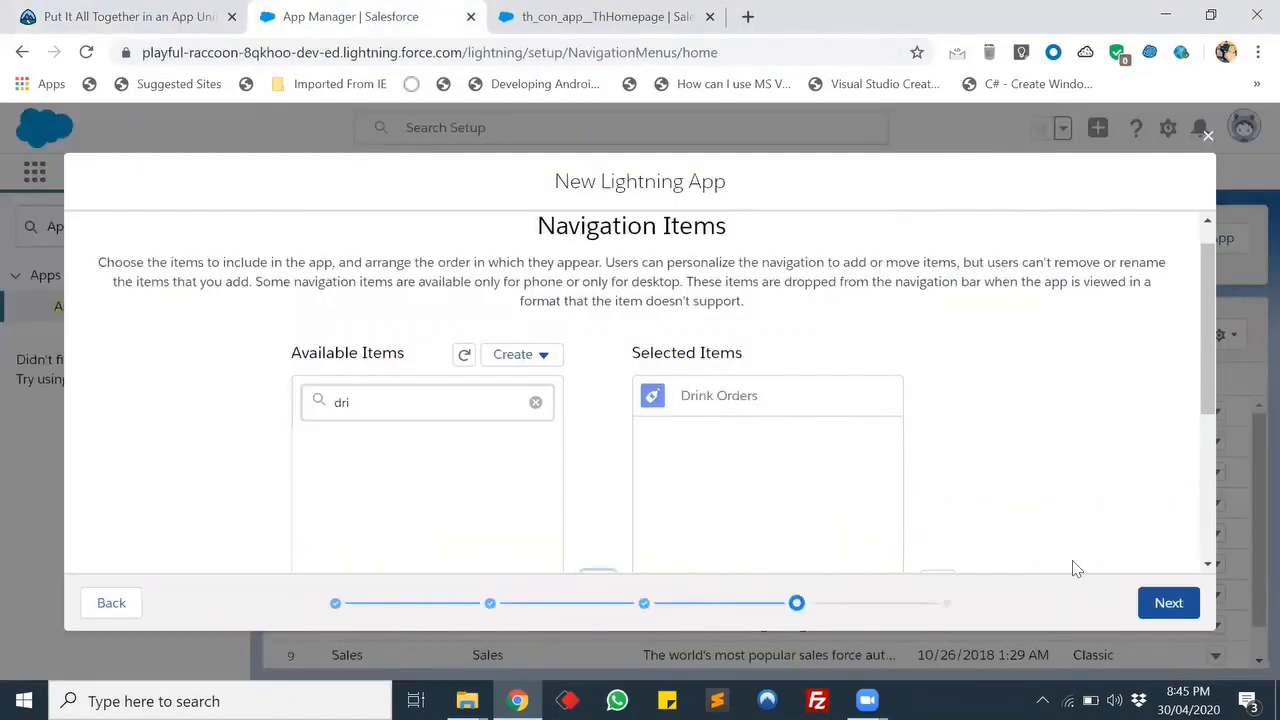
click(1166, 603)
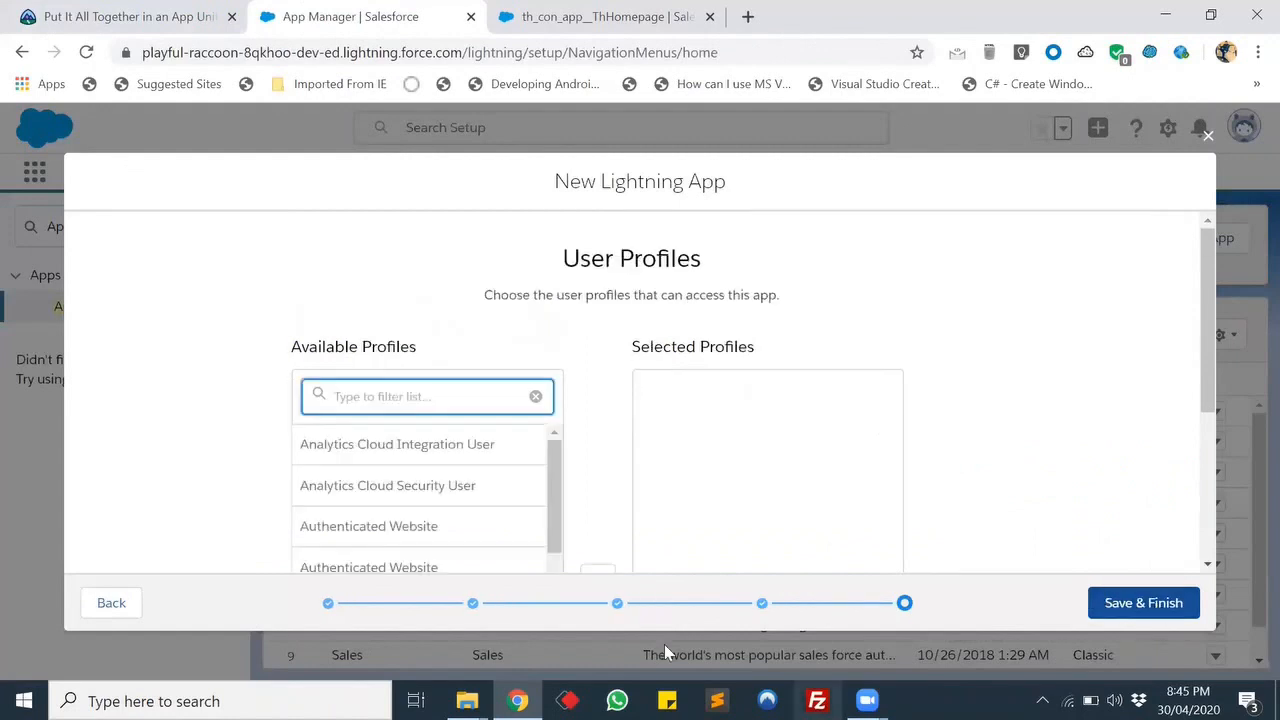
- Filter the profiles by "System", give the System Administrator profile access to the app, and save the finished app
text(System)
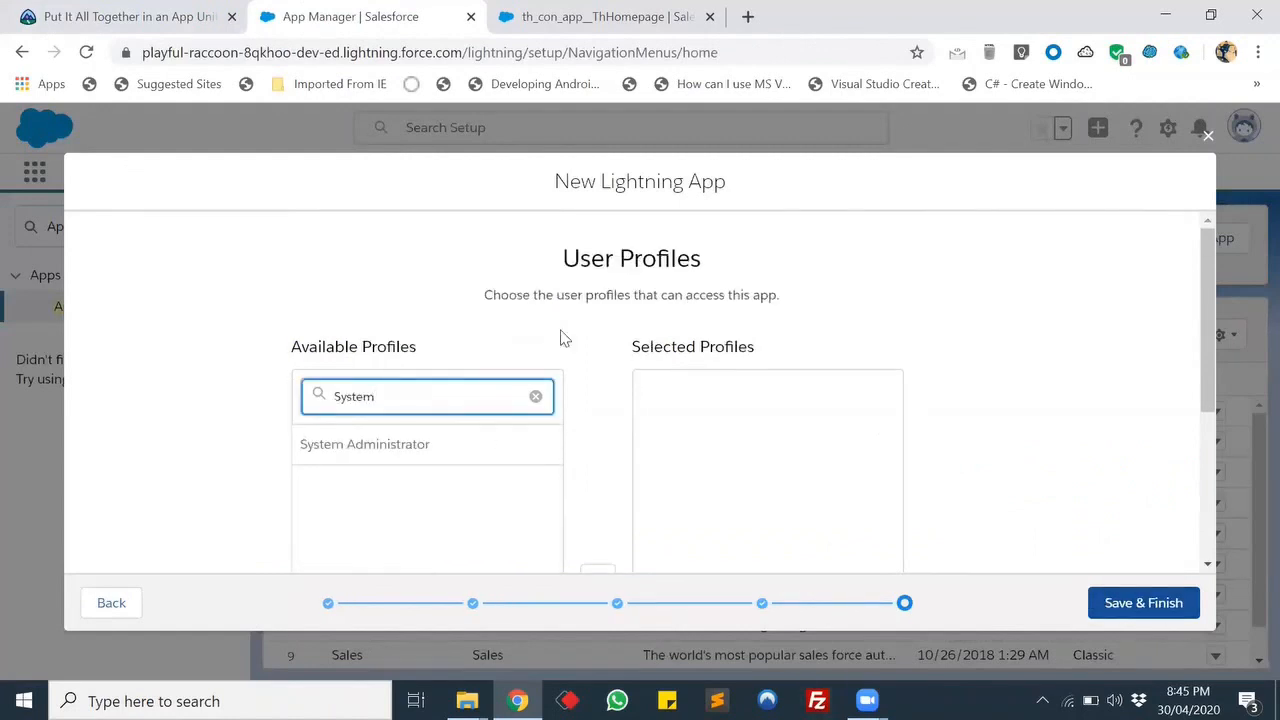
click(500, 444)
scroll(500, 449, down, 2)
click(597, 370)
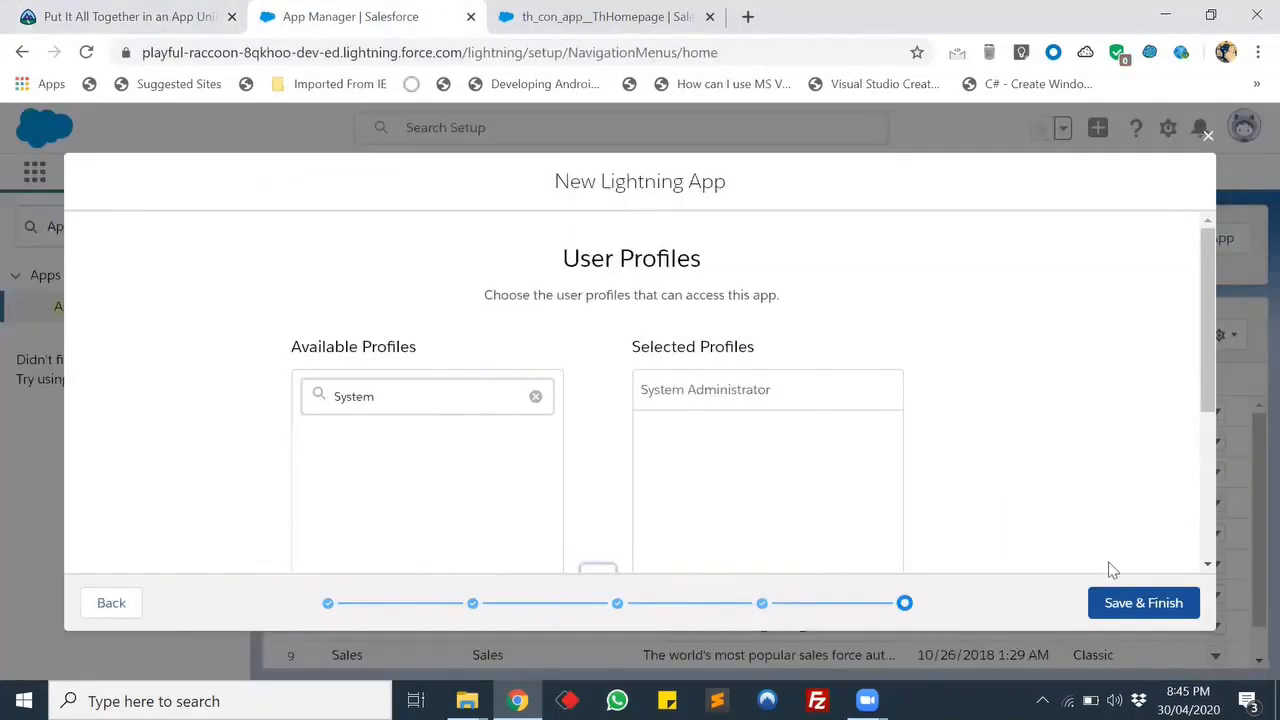
click(1138, 601)
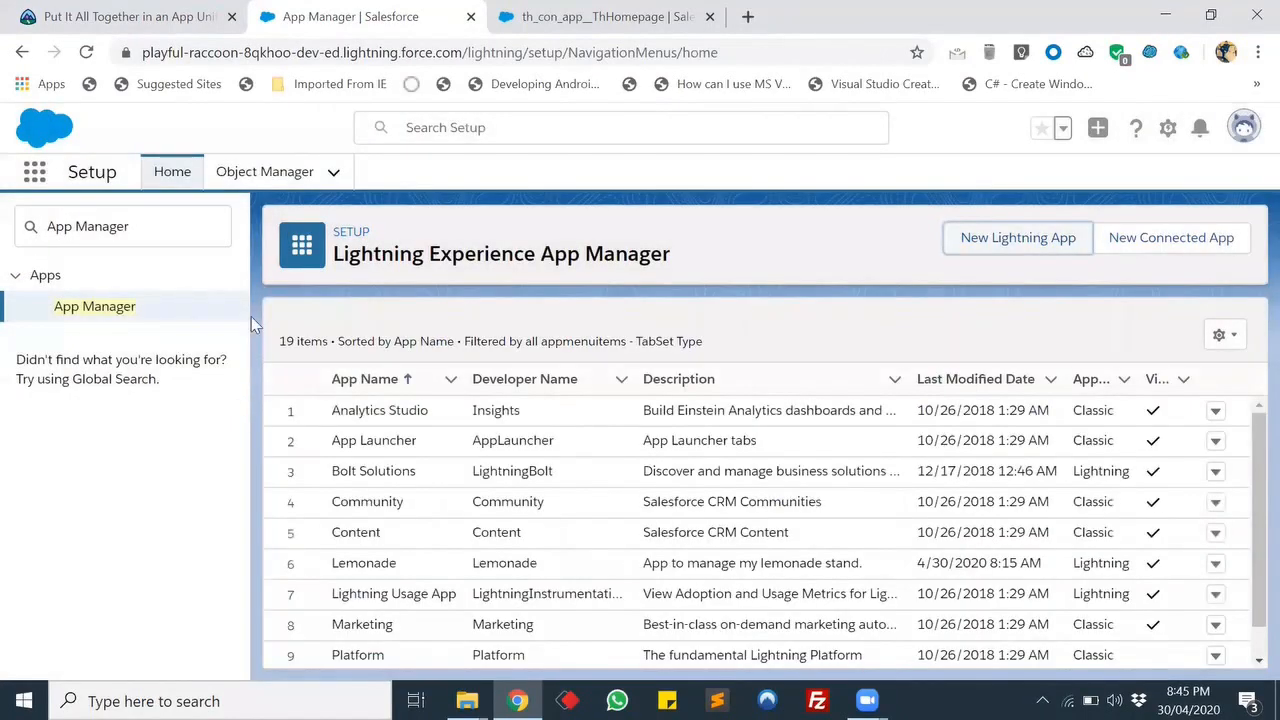
- Read Trailhead's Create Sample Orders instructions, and search the App Launcher for "lemo" to open the Lemonade app
click(120, 16)
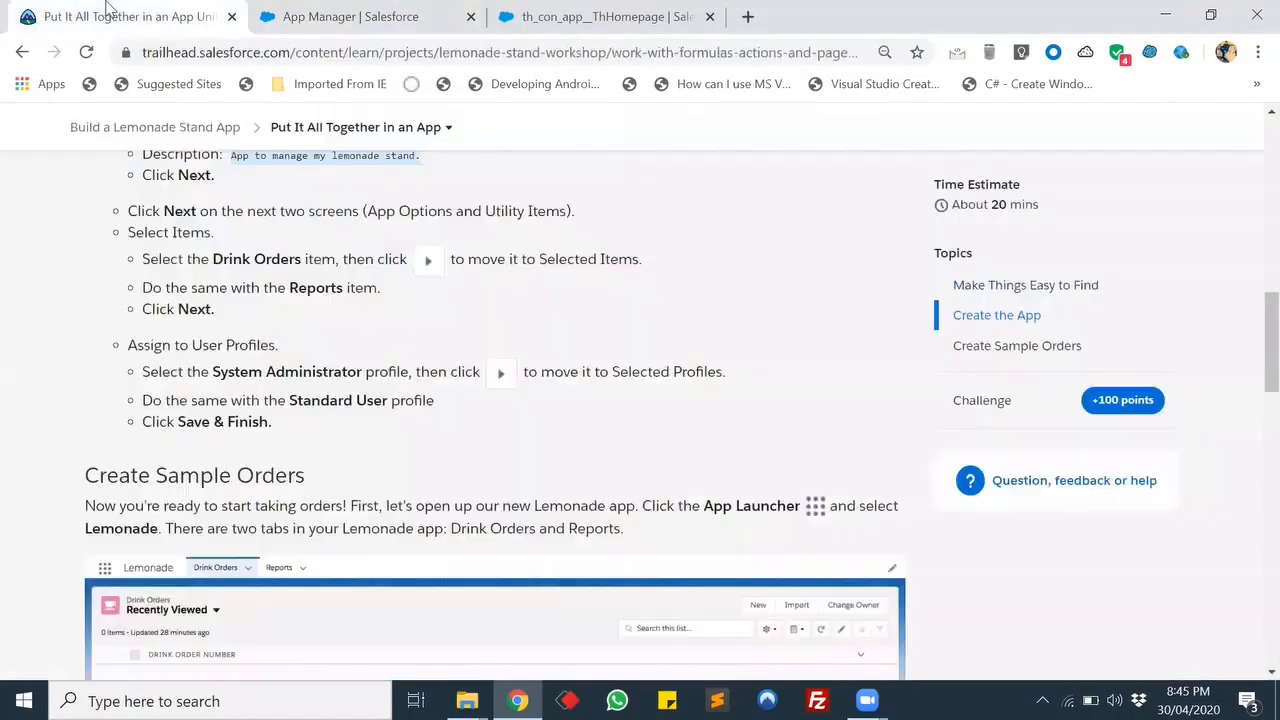
scroll(25, 425, down, 2)
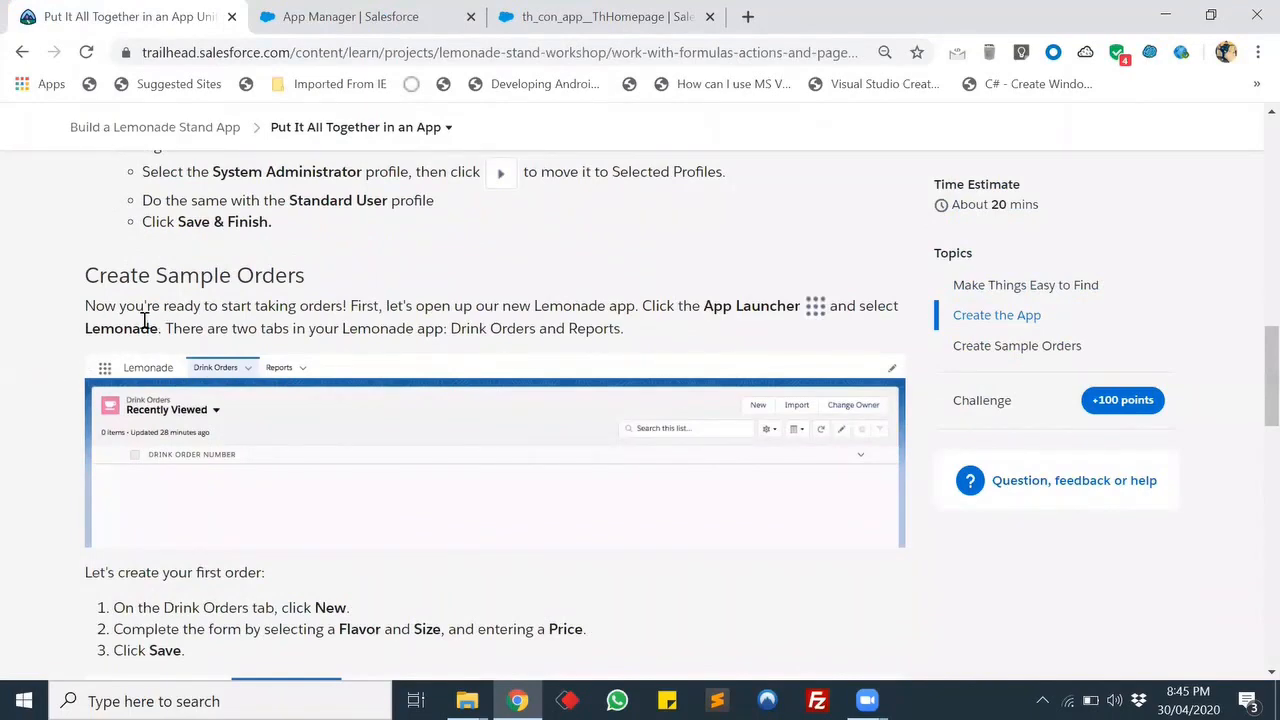
click(355, 10)
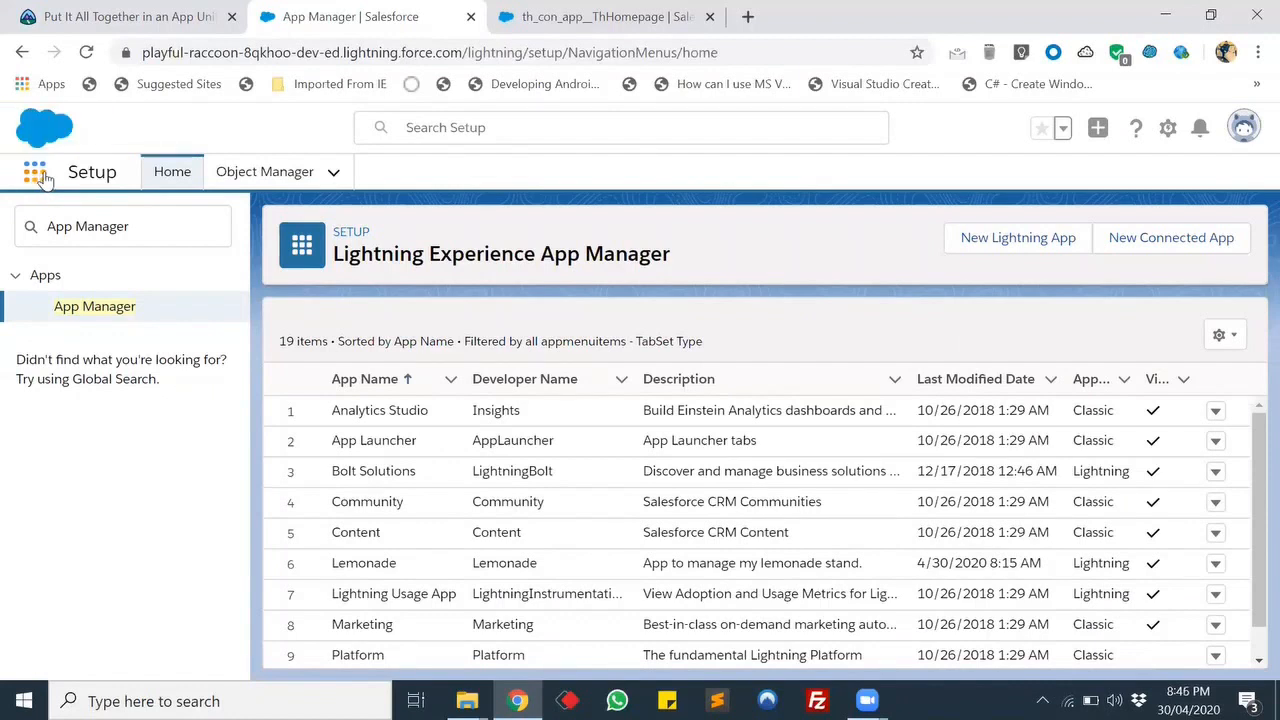
click(36, 174)
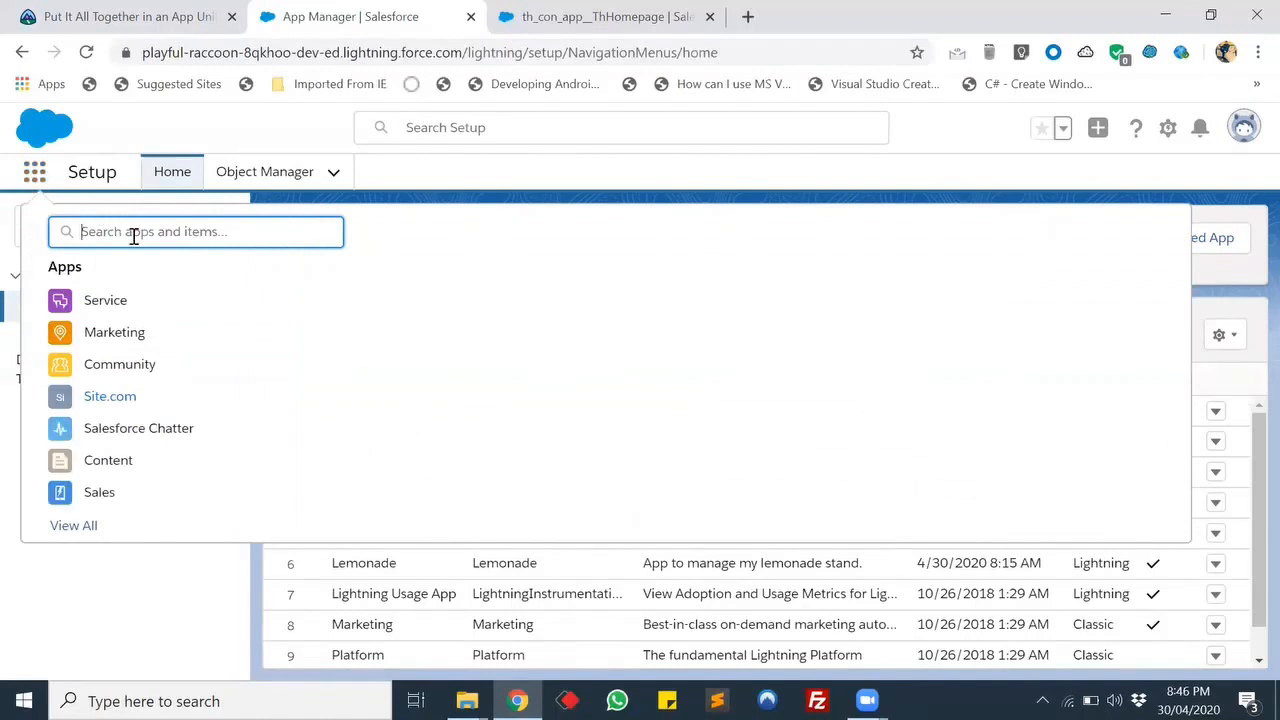
text(lemo)
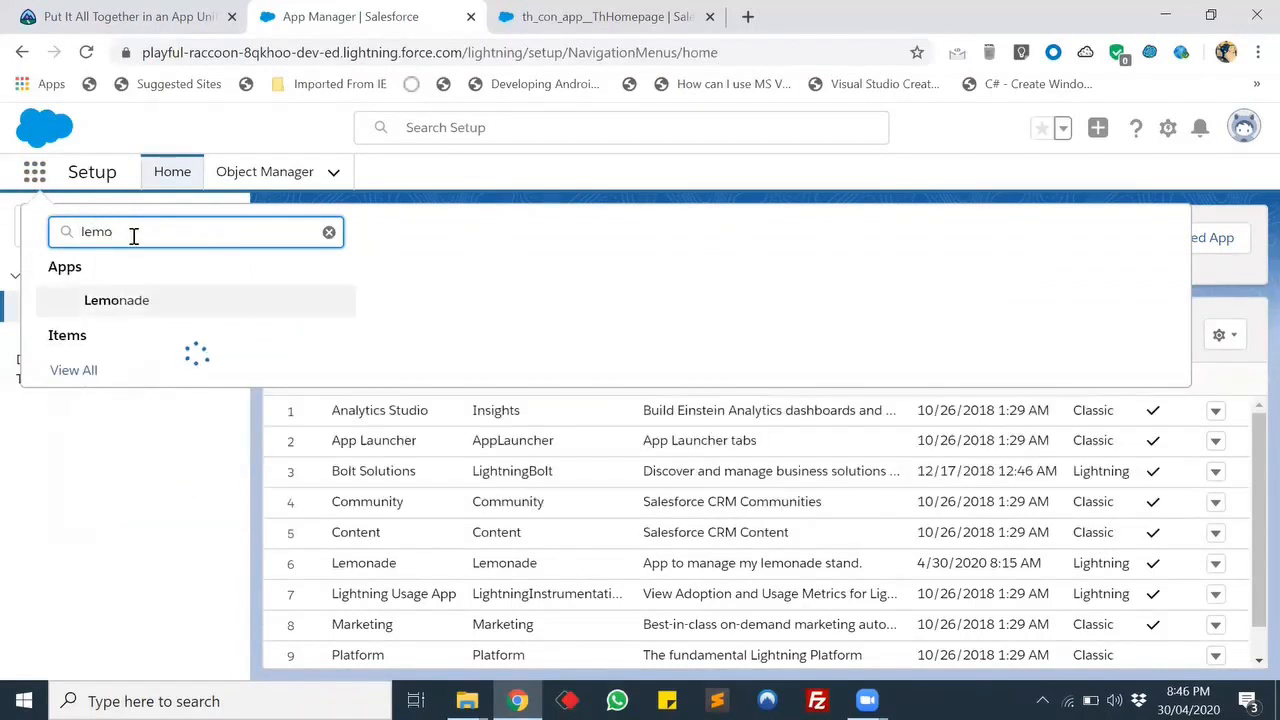
click(125, 305)
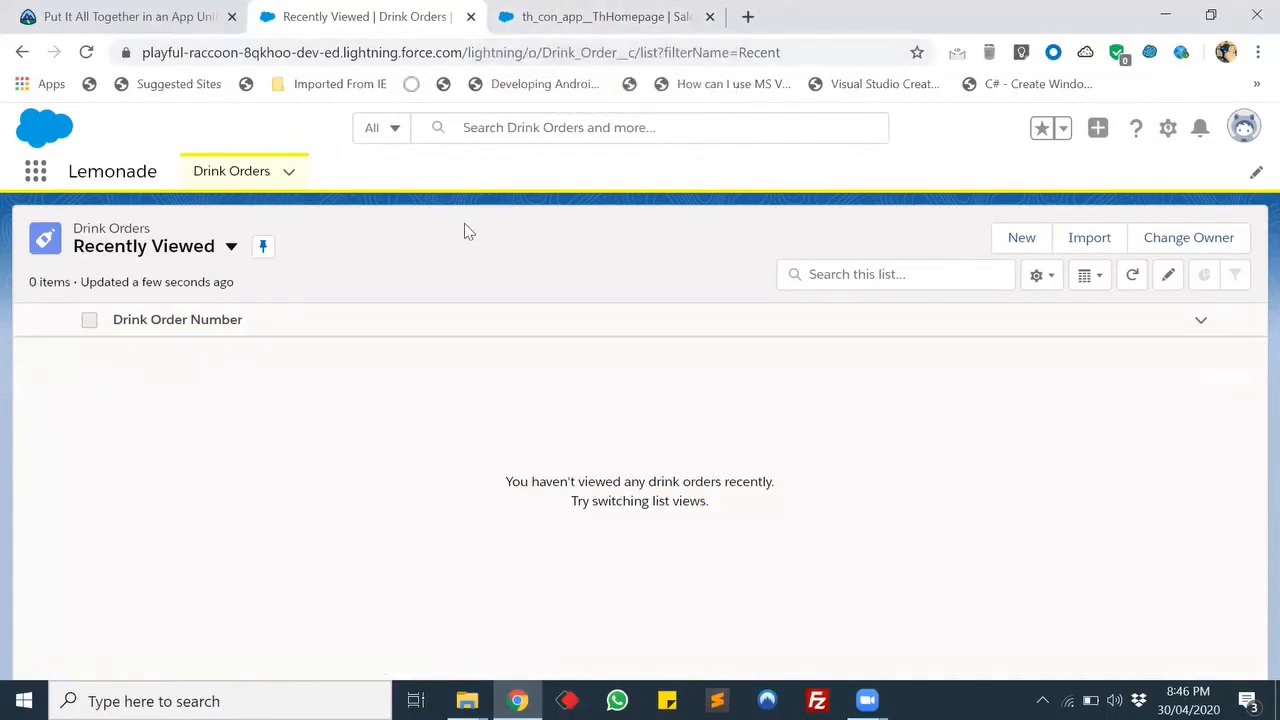
- Close the leftover Trailhead Playground welcome page and start a new drink order in the Lemonade app
click(678, 18)
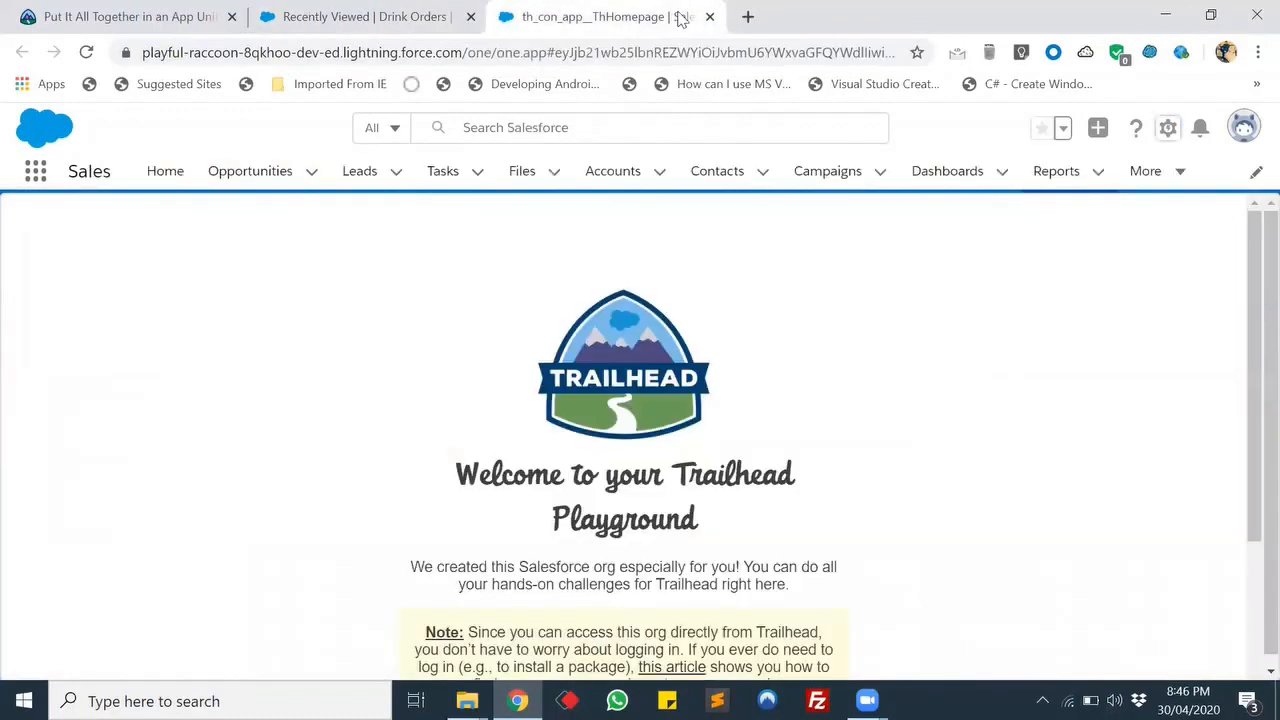
click(710, 17)
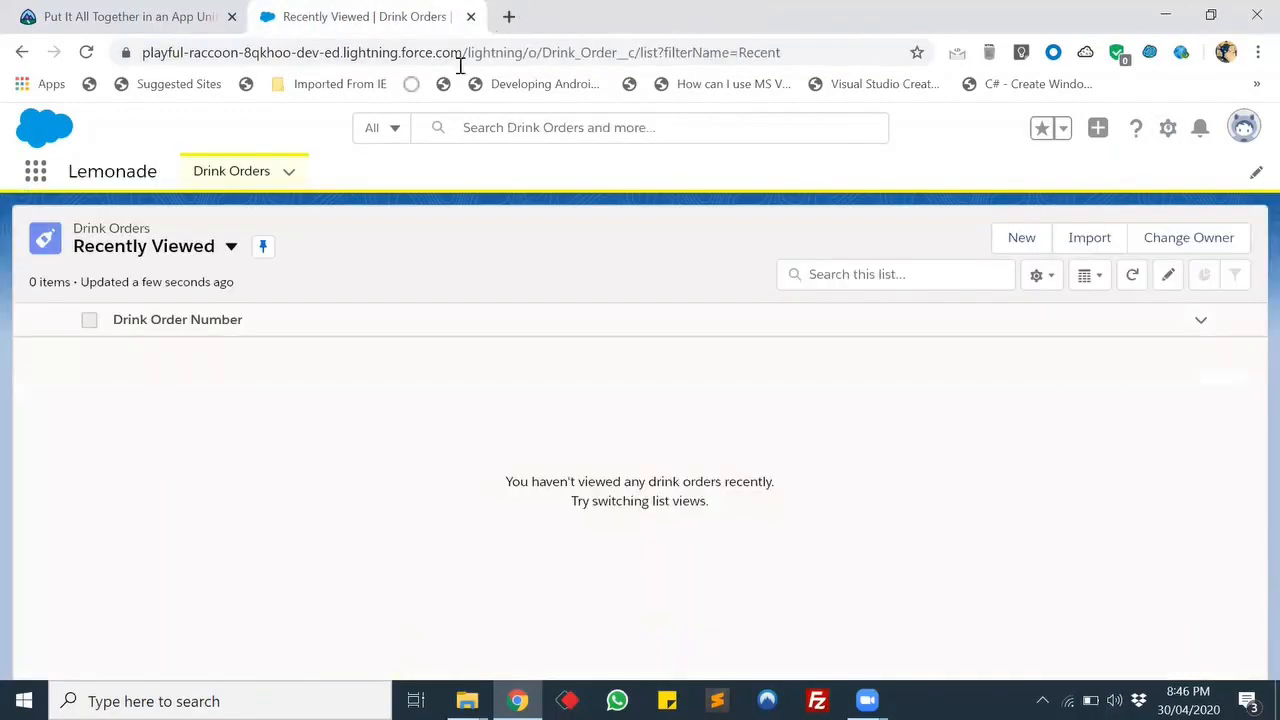
click(1030, 244)
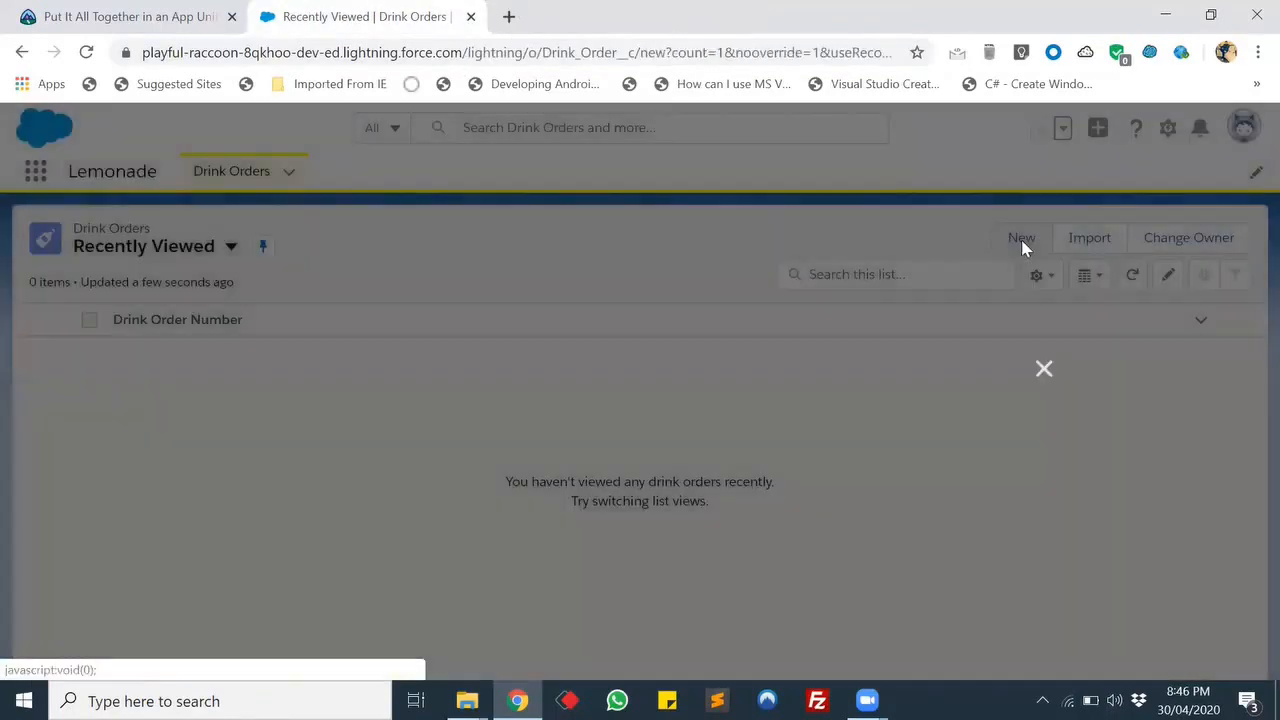
- Read Trailhead's instructions for creating the first order and the additional orders, and return to the new order form
click(160, 16)
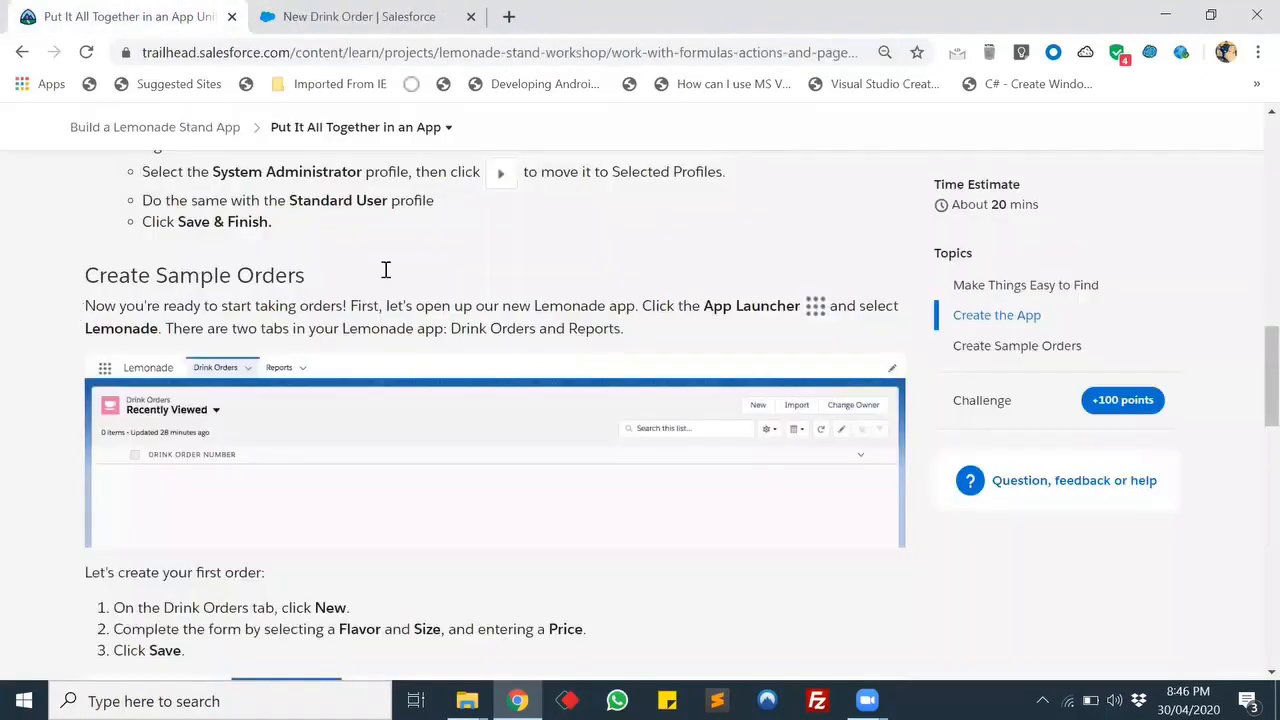
scroll(228, 407, down, 2)
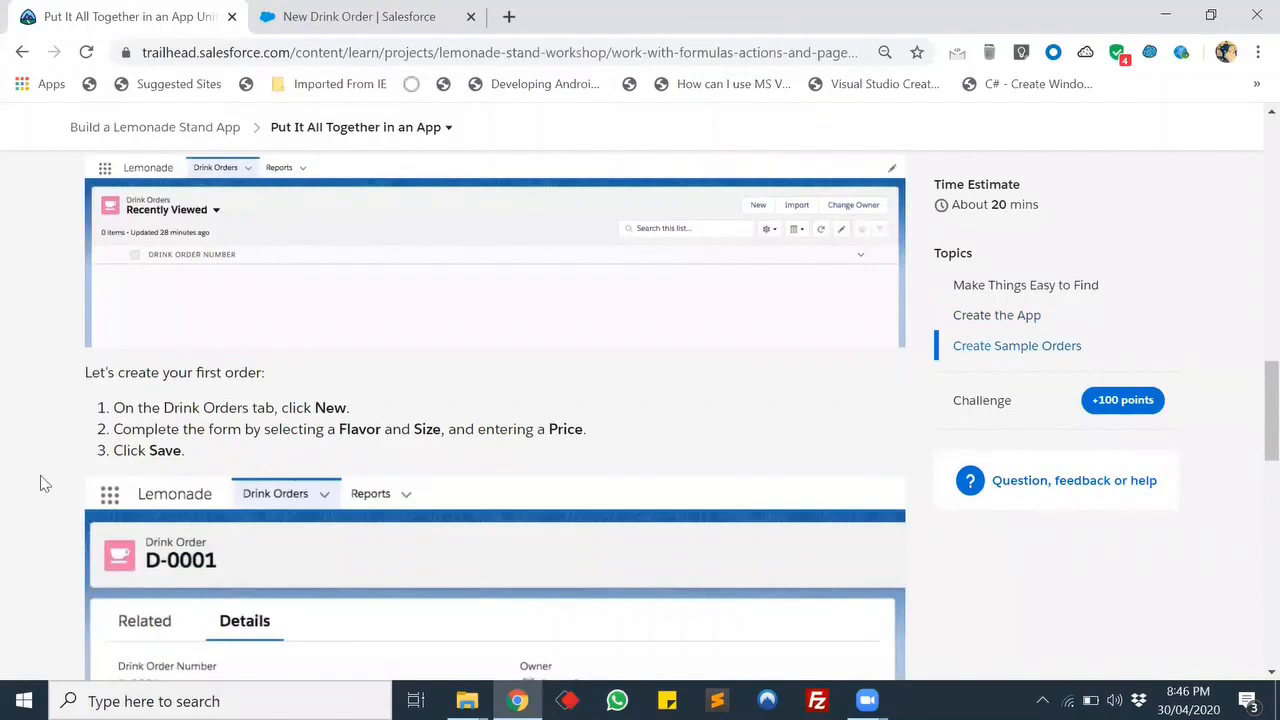
scroll(36, 478, down, 4)
scroll(36, 478, down, 3)
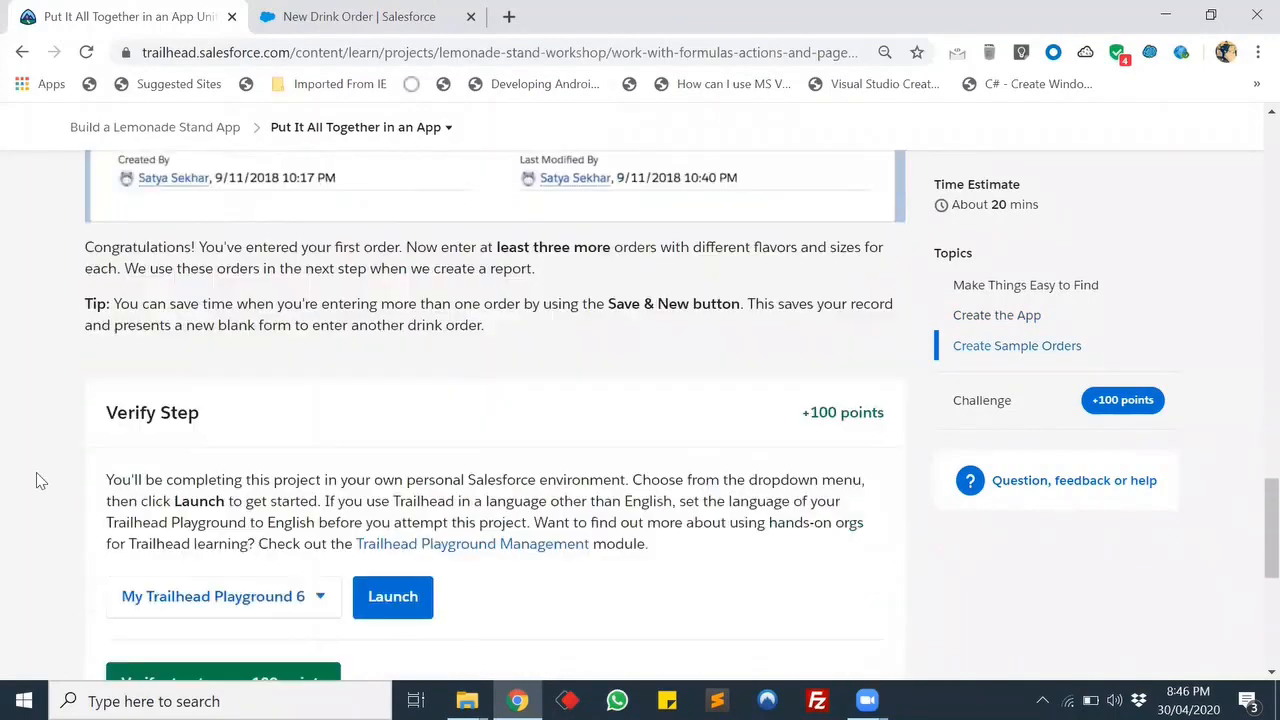
scroll(36, 478, up, 1)
click(423, 14)
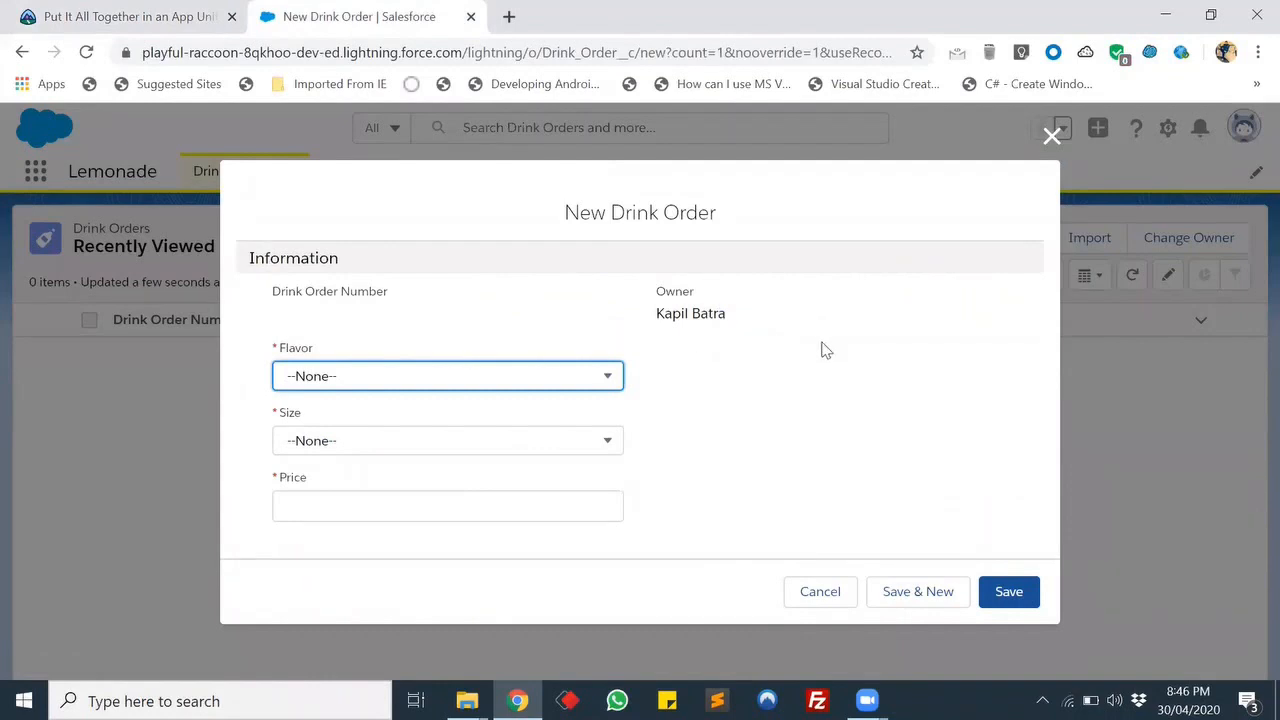
- Fill in the drink order with flavor Mango, size Medium and price 20, and save it
click(564, 374)
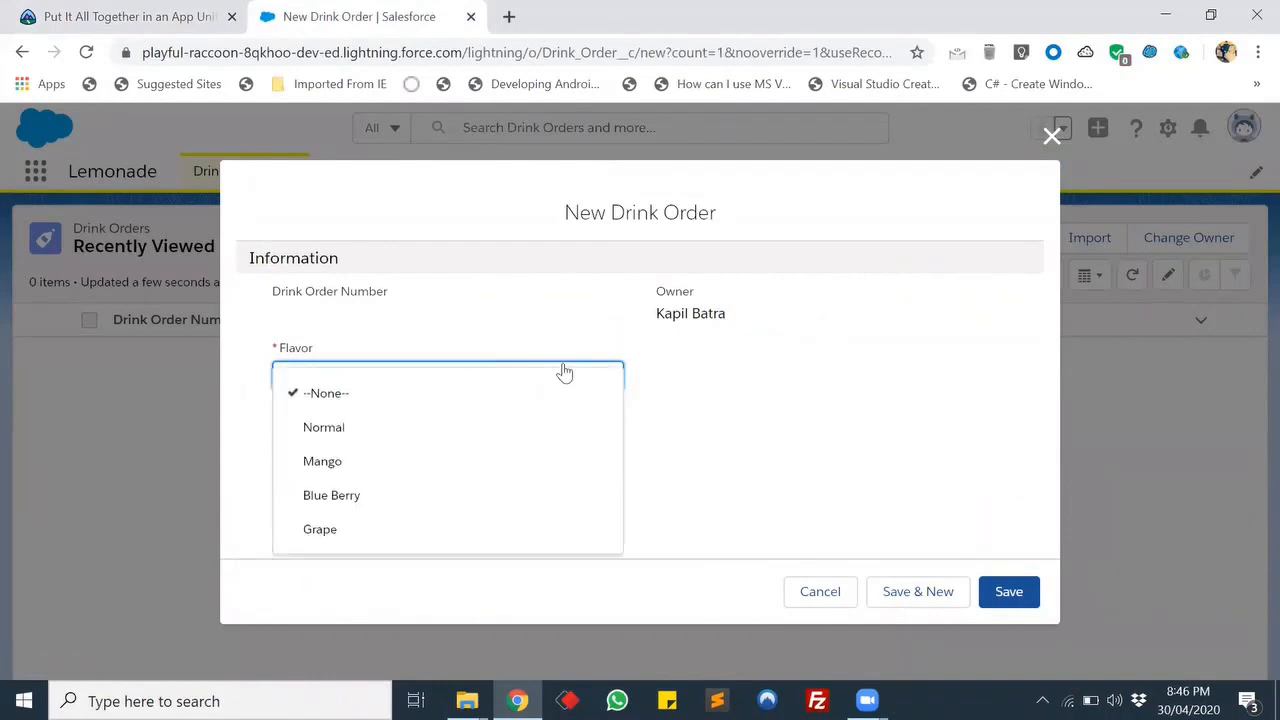
click(450, 433)
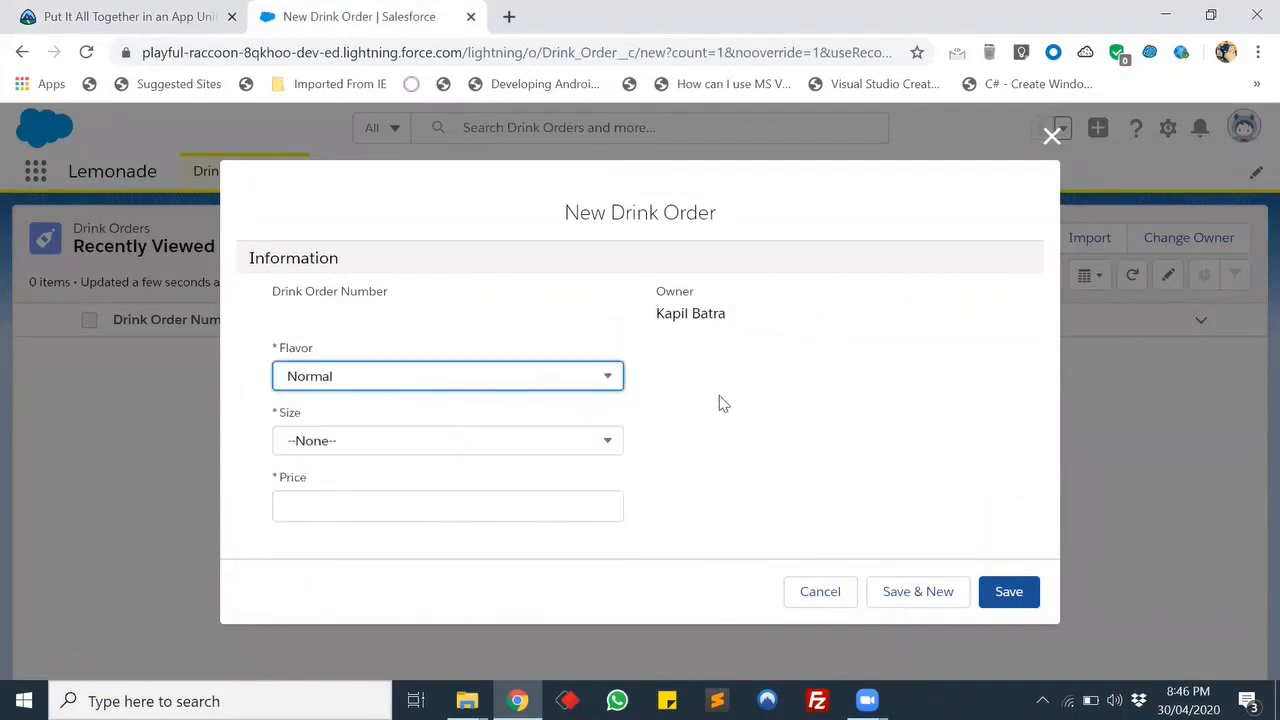
click(563, 375)
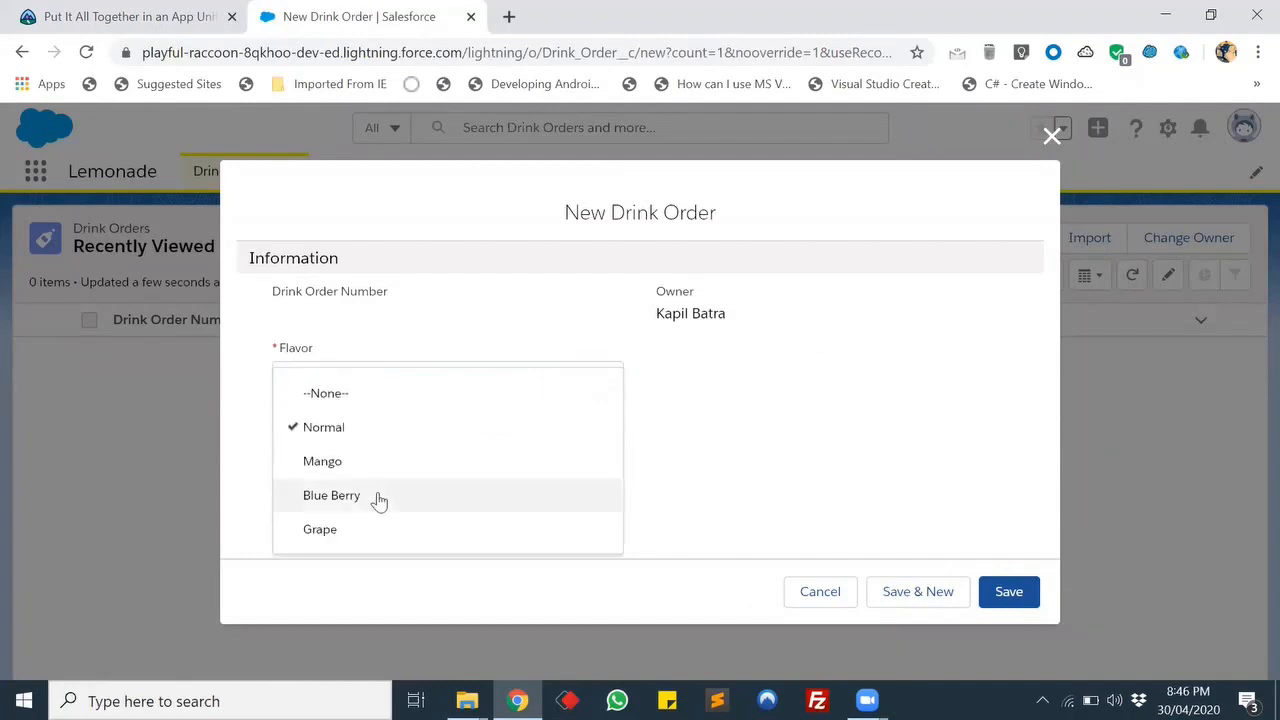
click(421, 462)
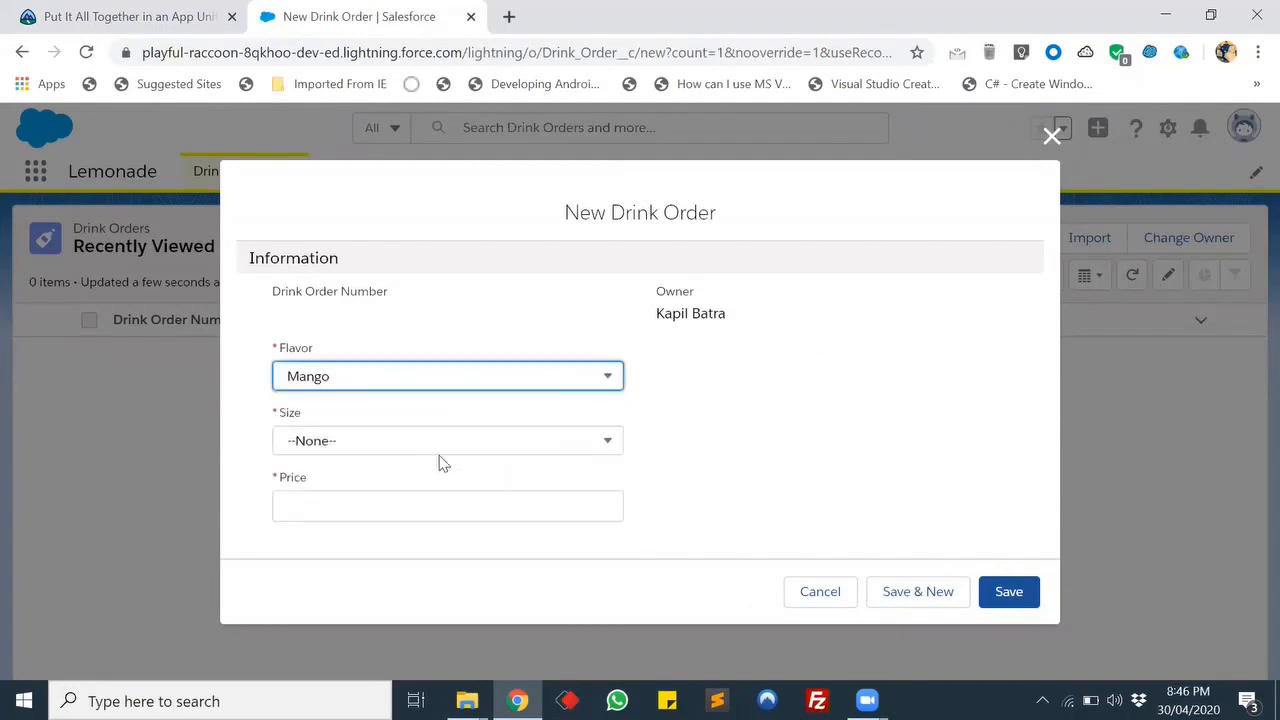
click(520, 455)
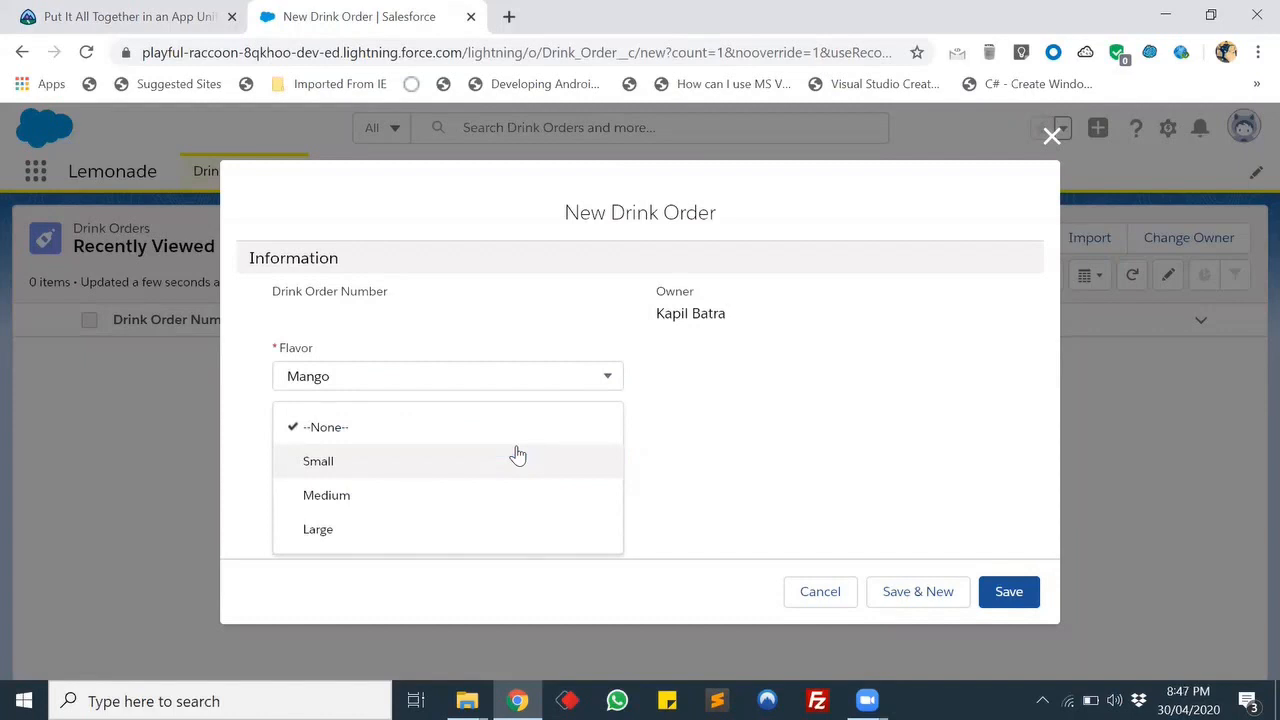
click(437, 493)
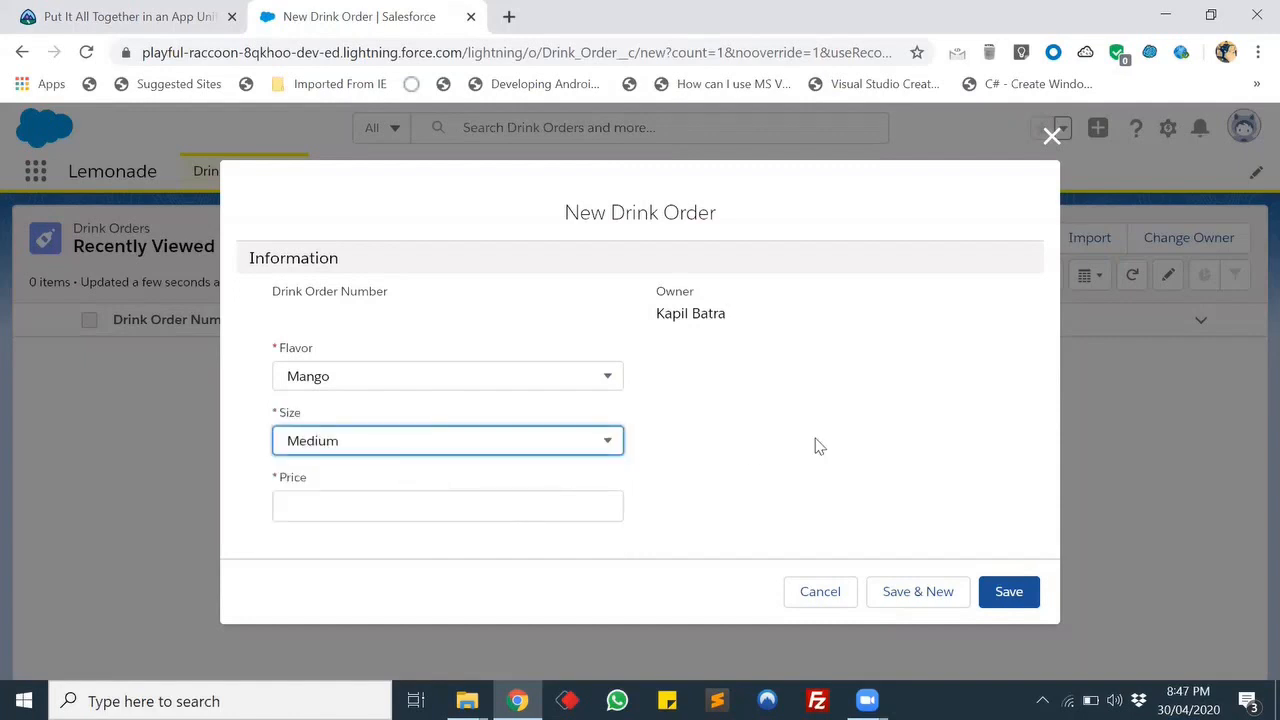
click(432, 512)
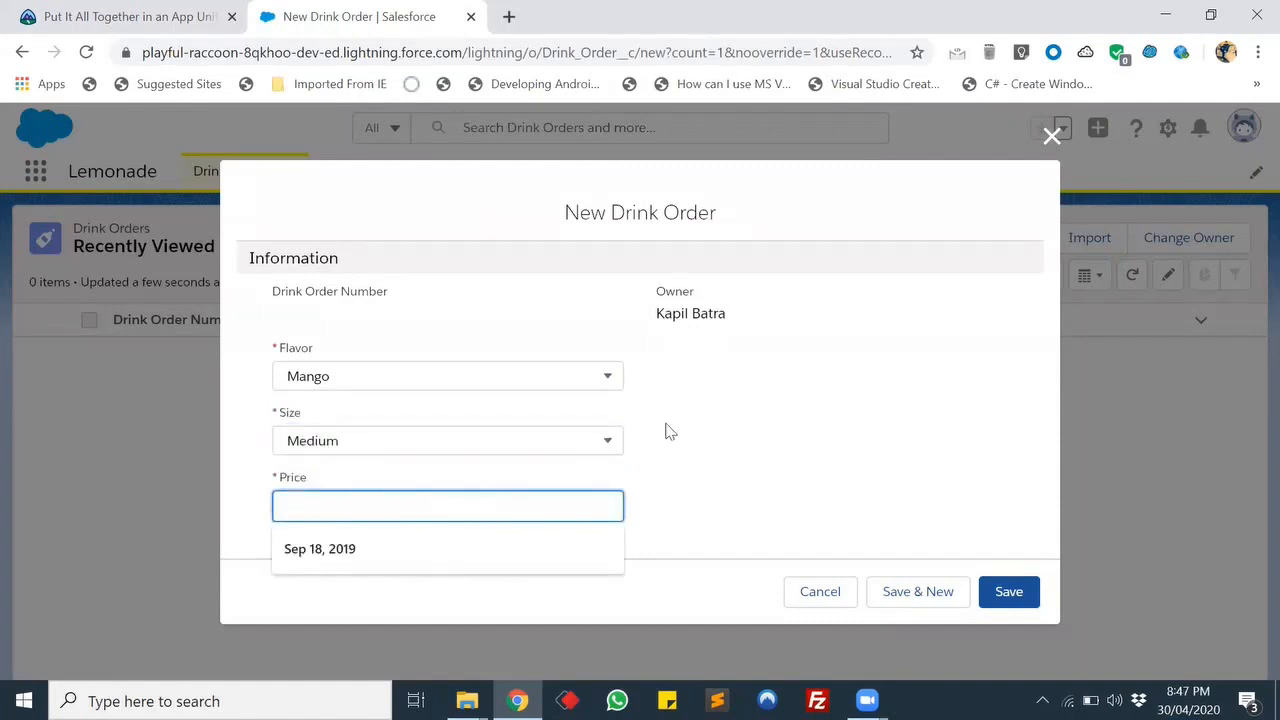
text(10)
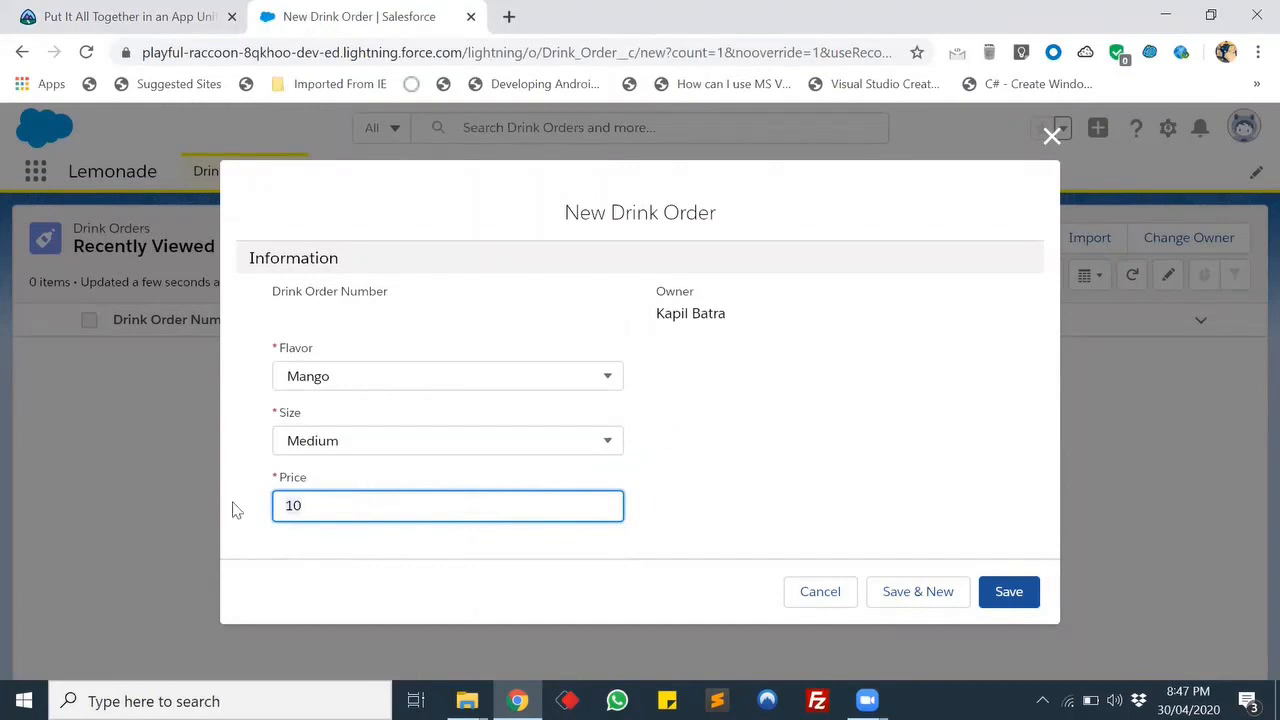
text(20)
click(1010, 598)
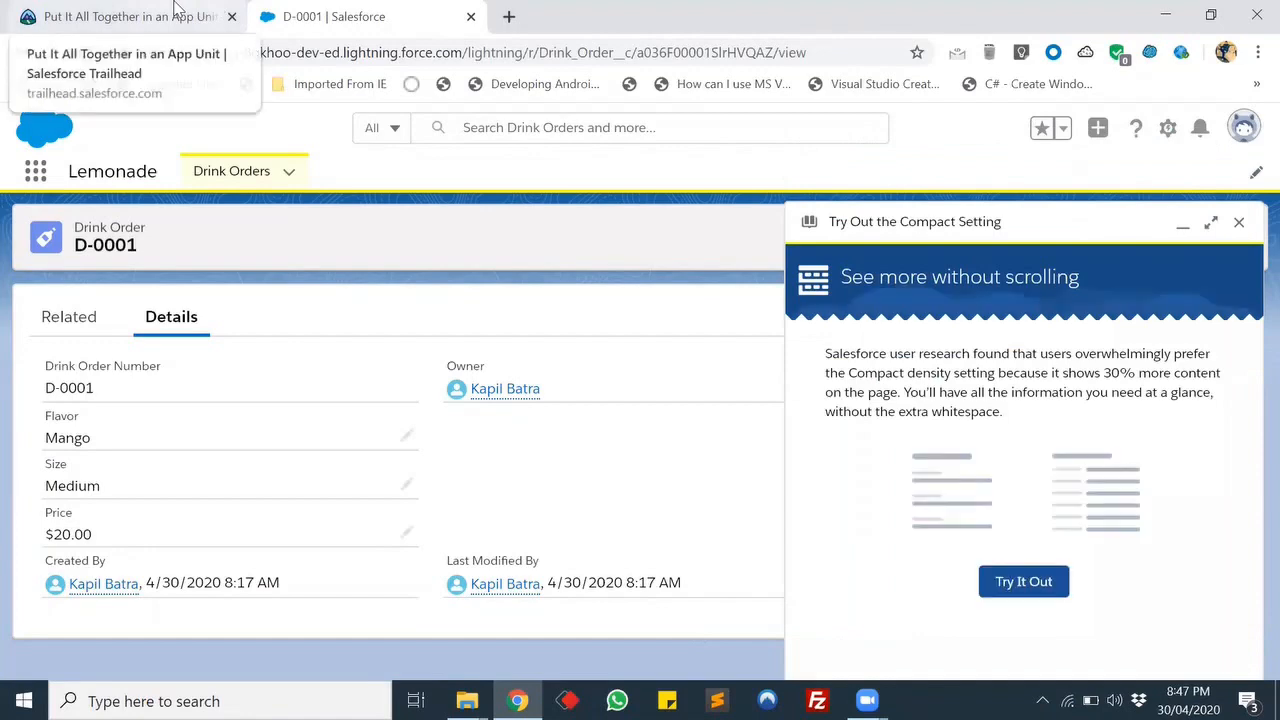
- Dismiss the Compact Setting prompt, and run Trailhead's verification of the Put It All Together in an App step
click(1238, 222)
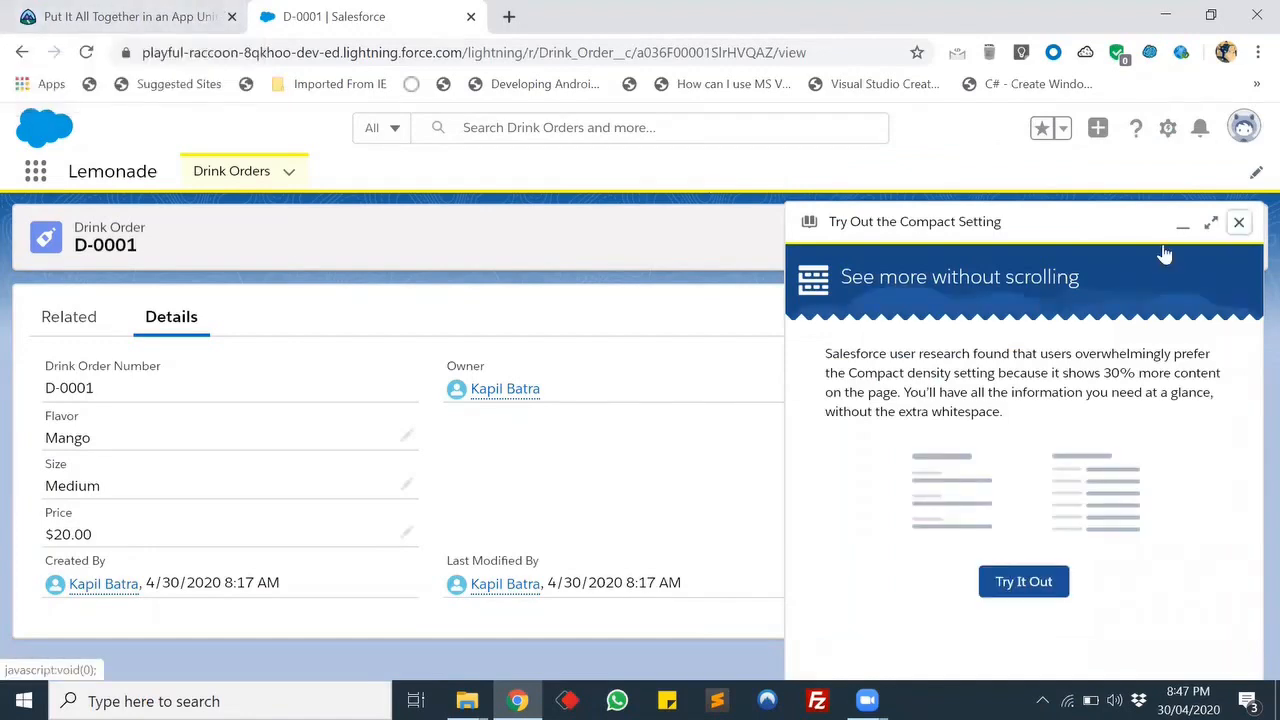
click(88, 12)
scroll(447, 440, down, 2)
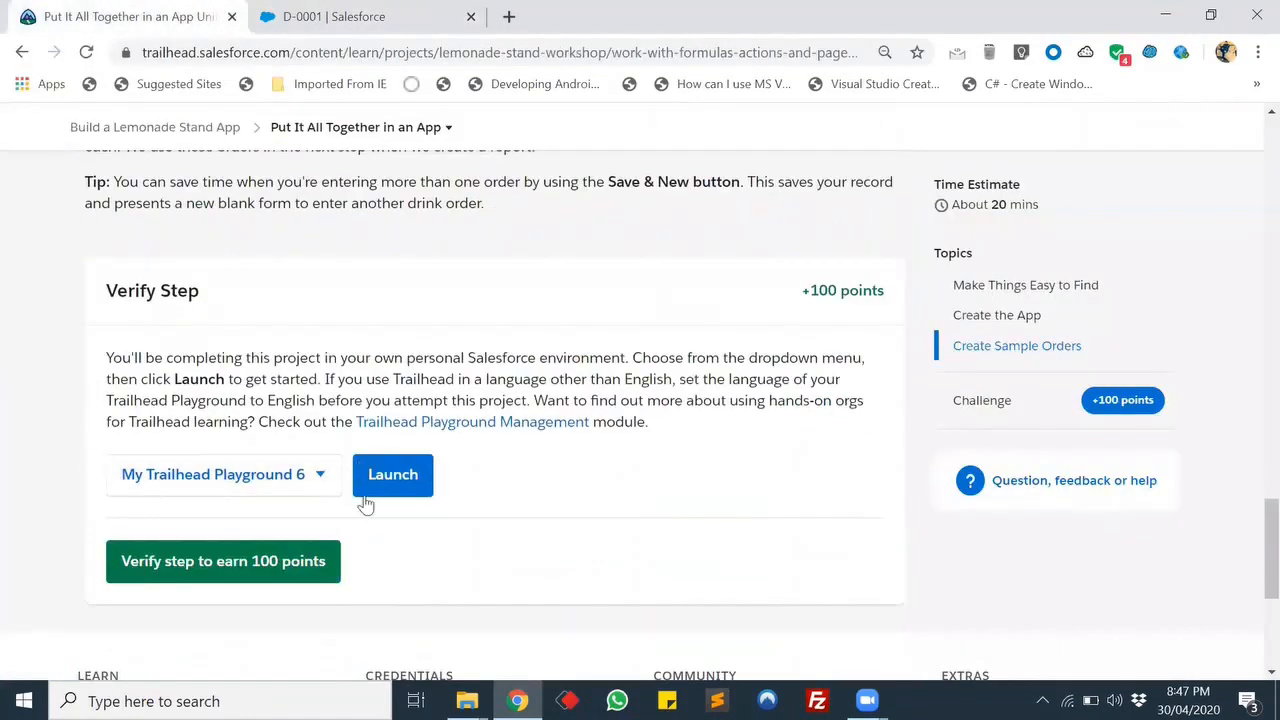
click(232, 566)
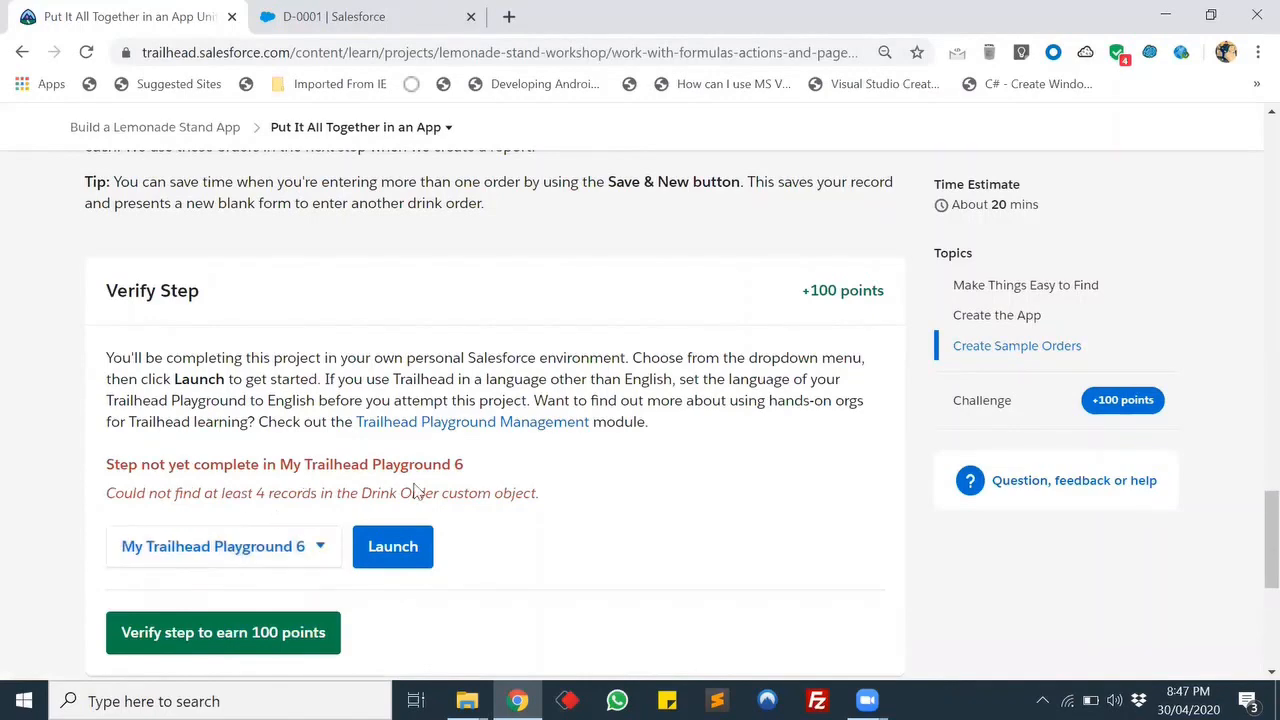
scroll(640, 486, up, 1)
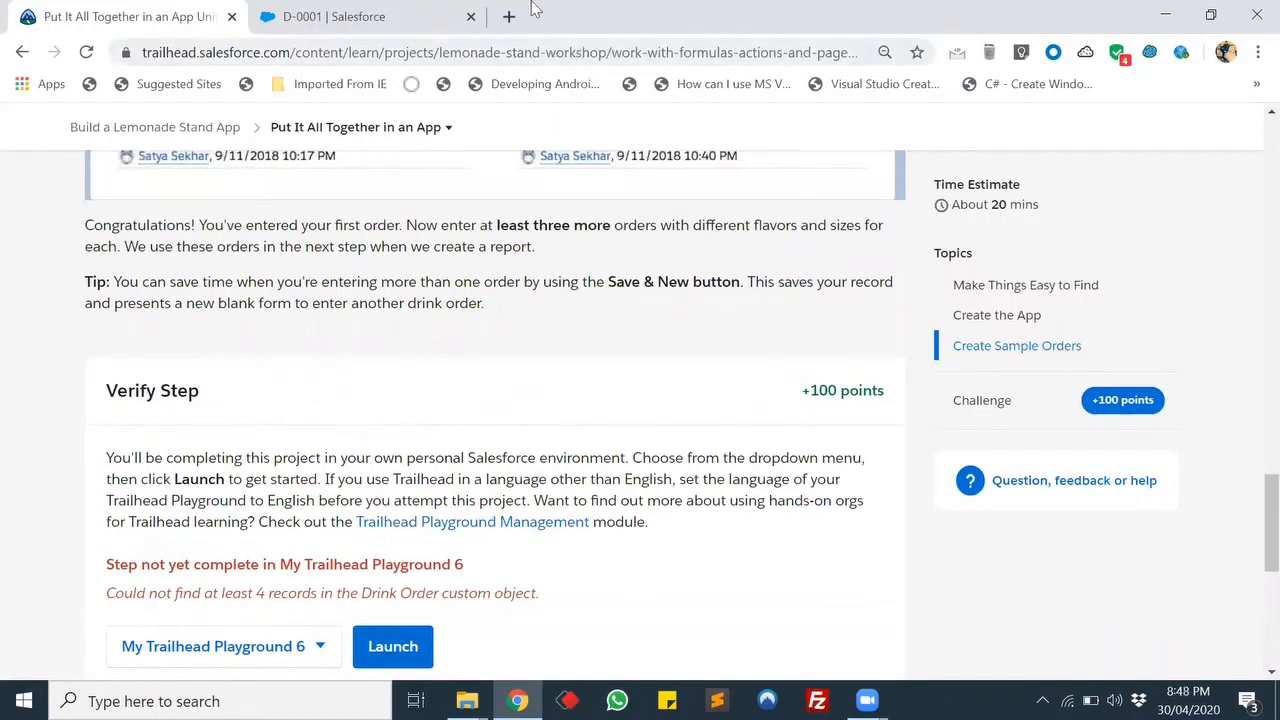
- Back in Salesforce, start another drink order from the Drink Orders list with flavor Blue Berry and size Small
click(355, 8)
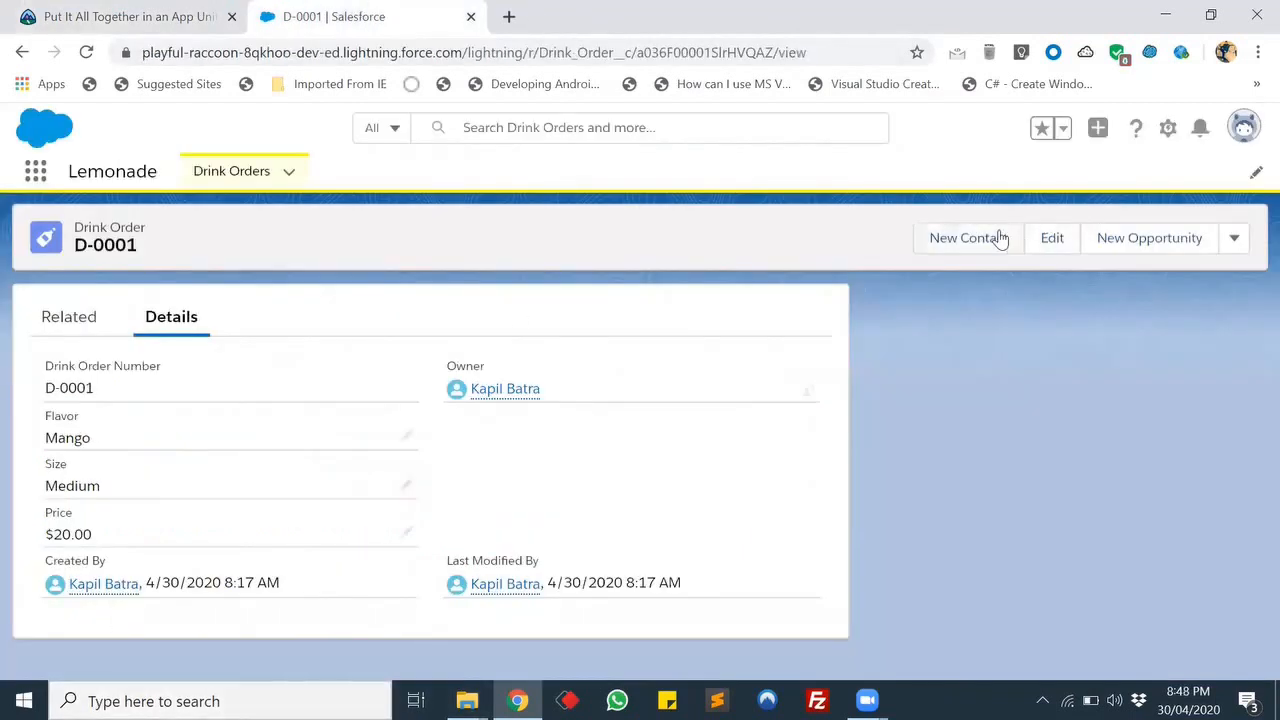
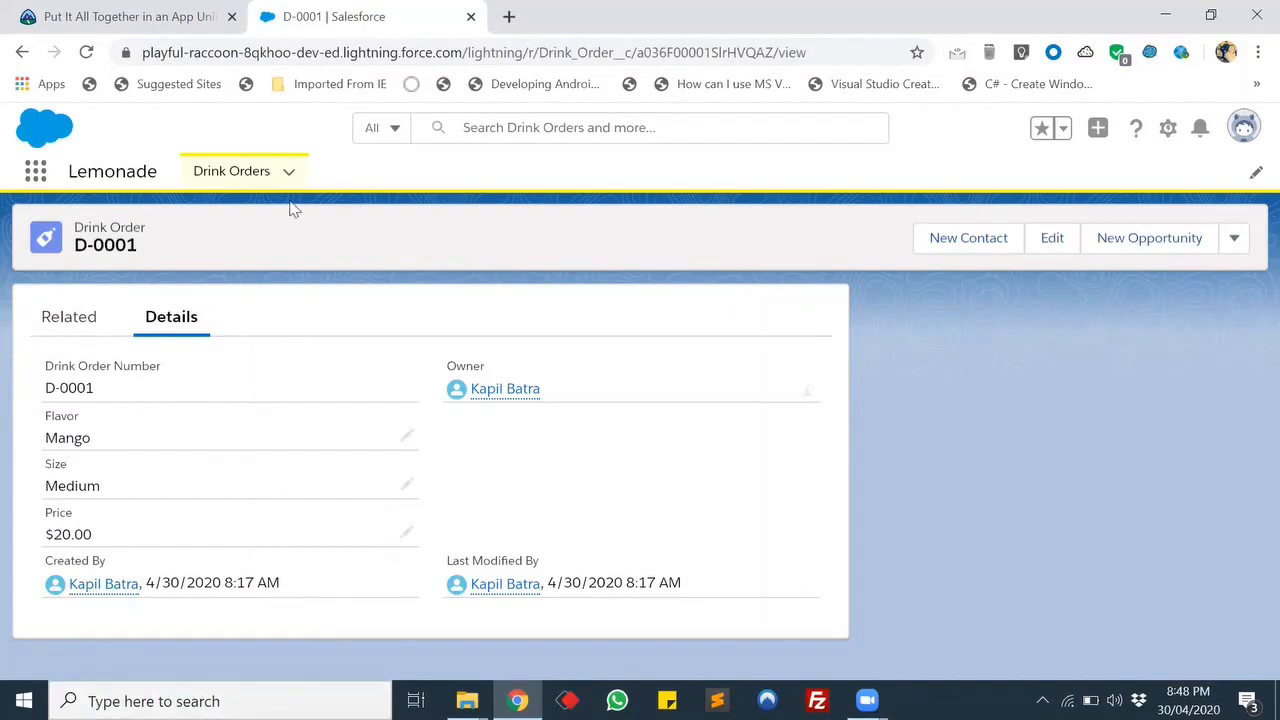
click(262, 178)
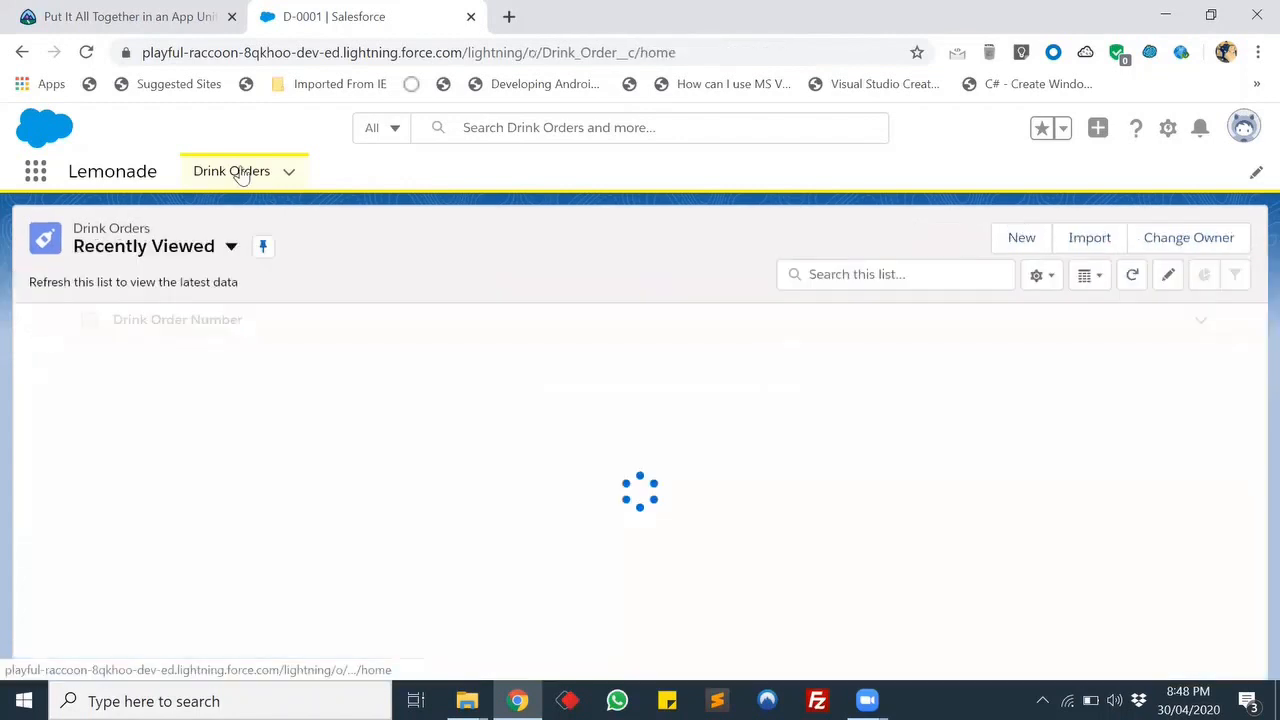
click(1026, 245)
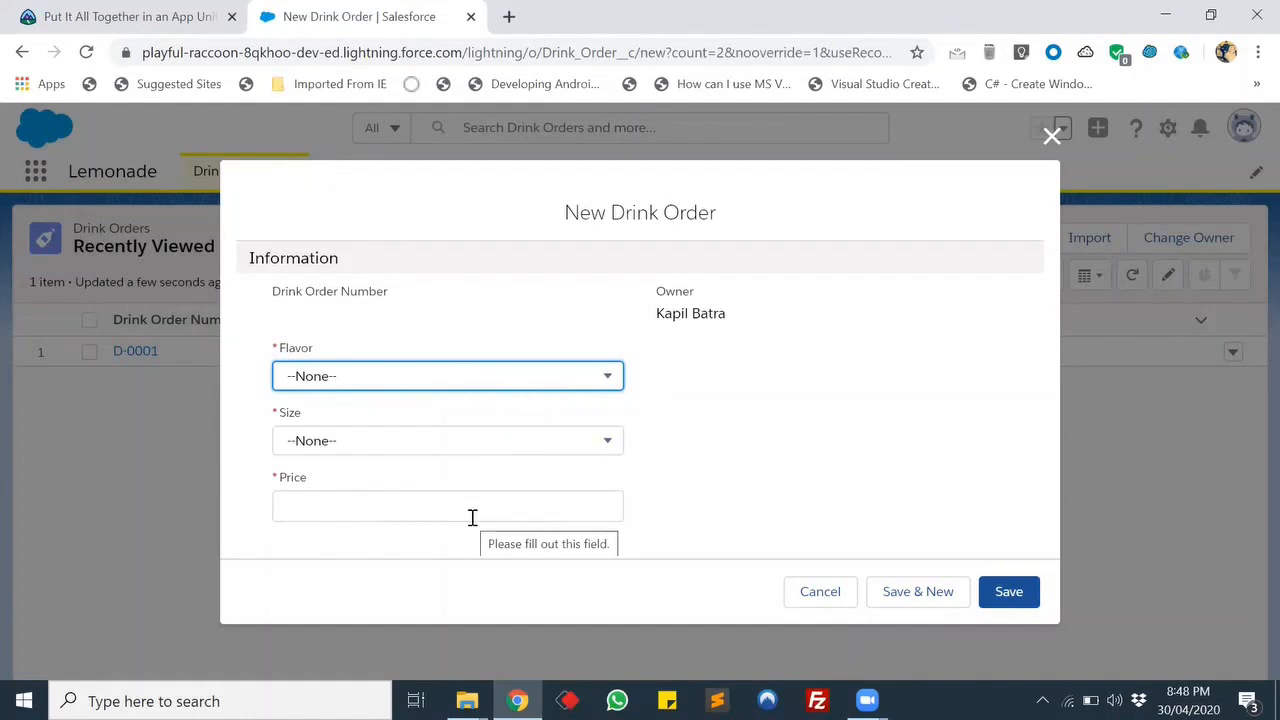
click(541, 397)
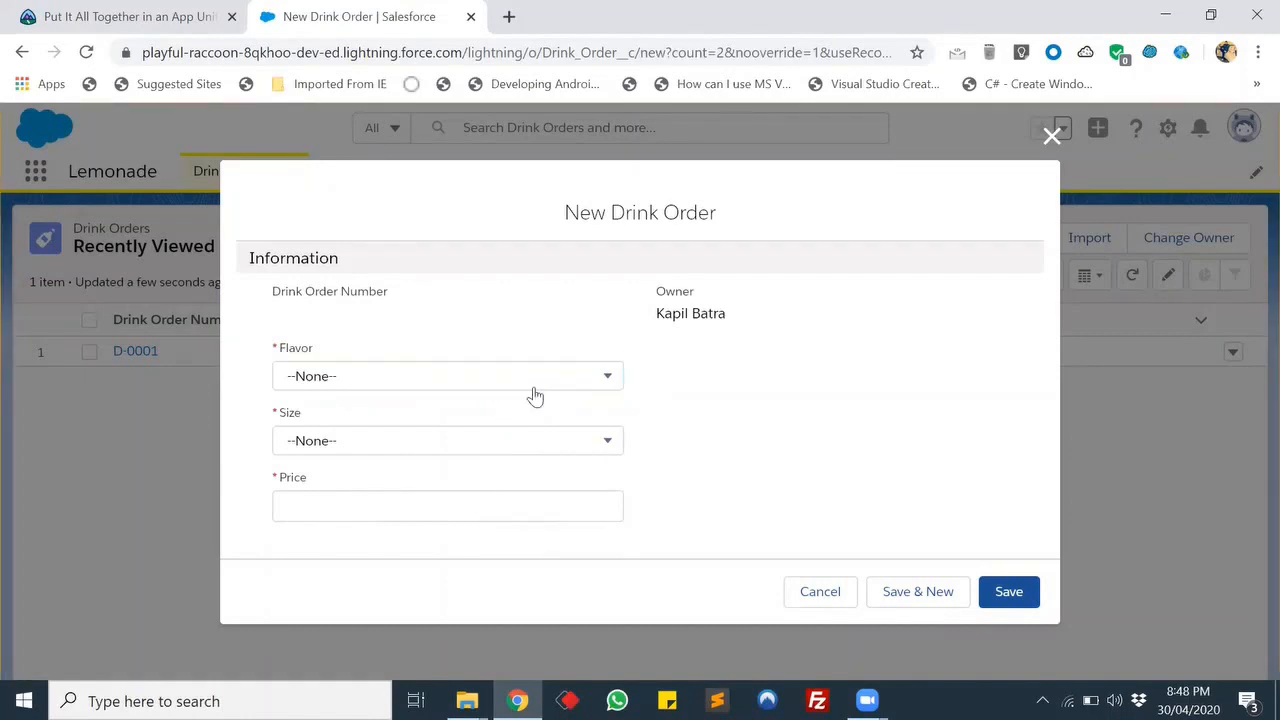
click(533, 390)
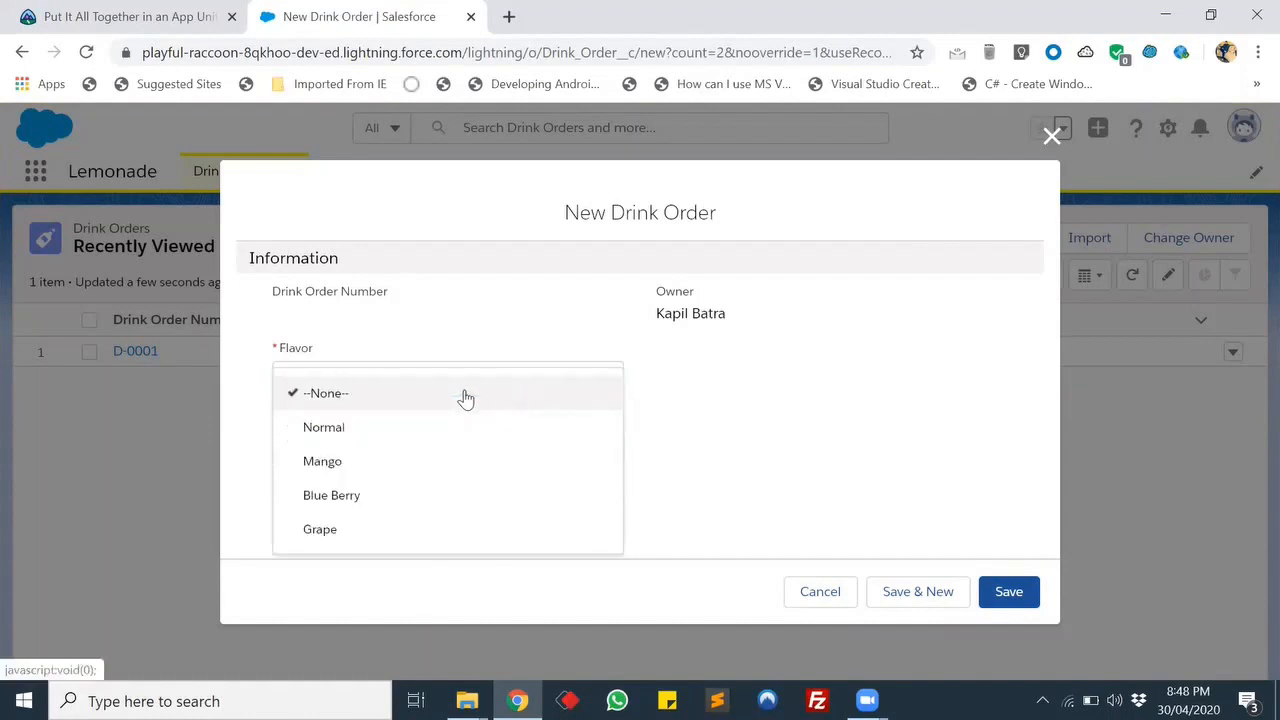
click(420, 500)
click(529, 443)
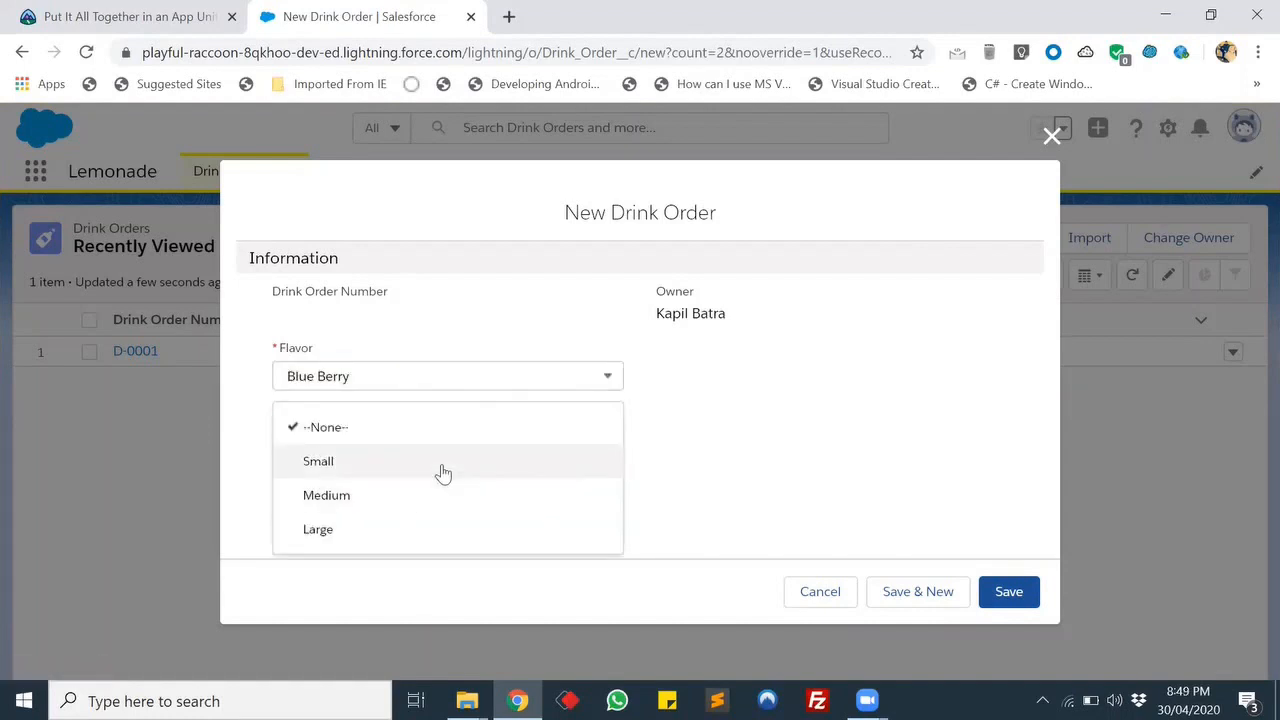
click(443, 470)
- Set the Blue Berry order's price to 10 and save the record
click(410, 504)
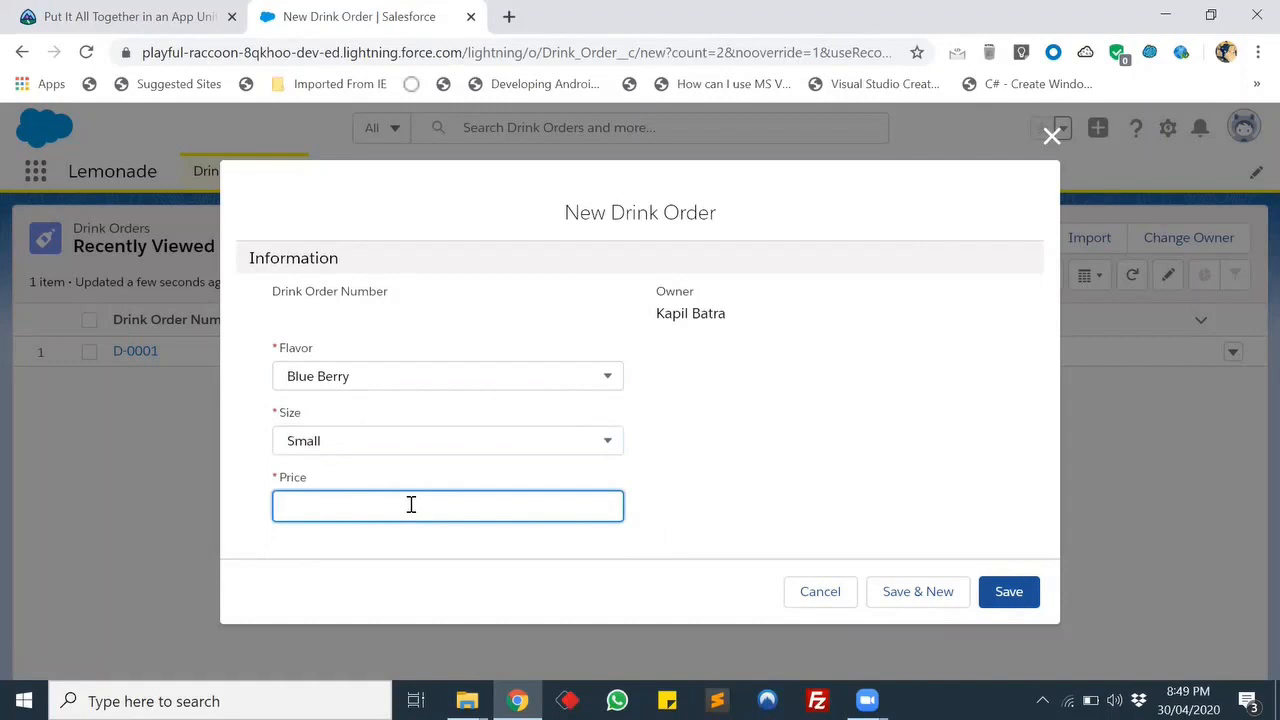
text(10)
click(489, 459)
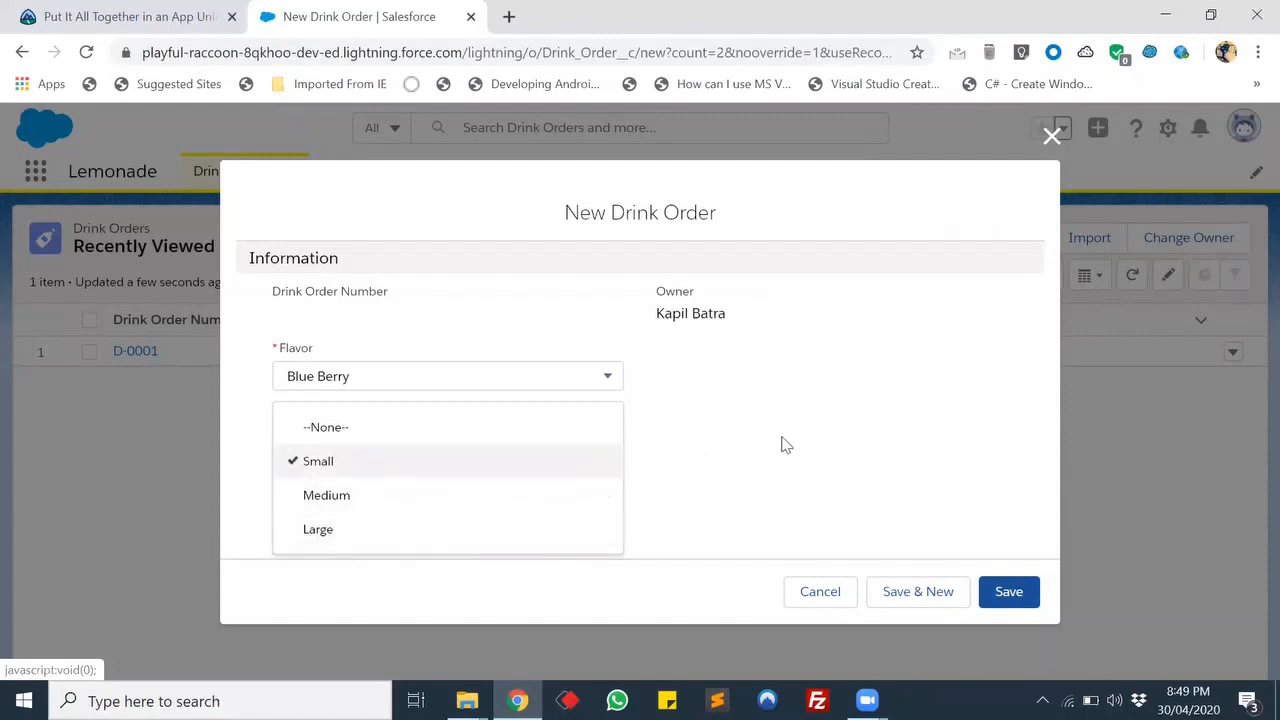
click(680, 453)
click(1010, 605)
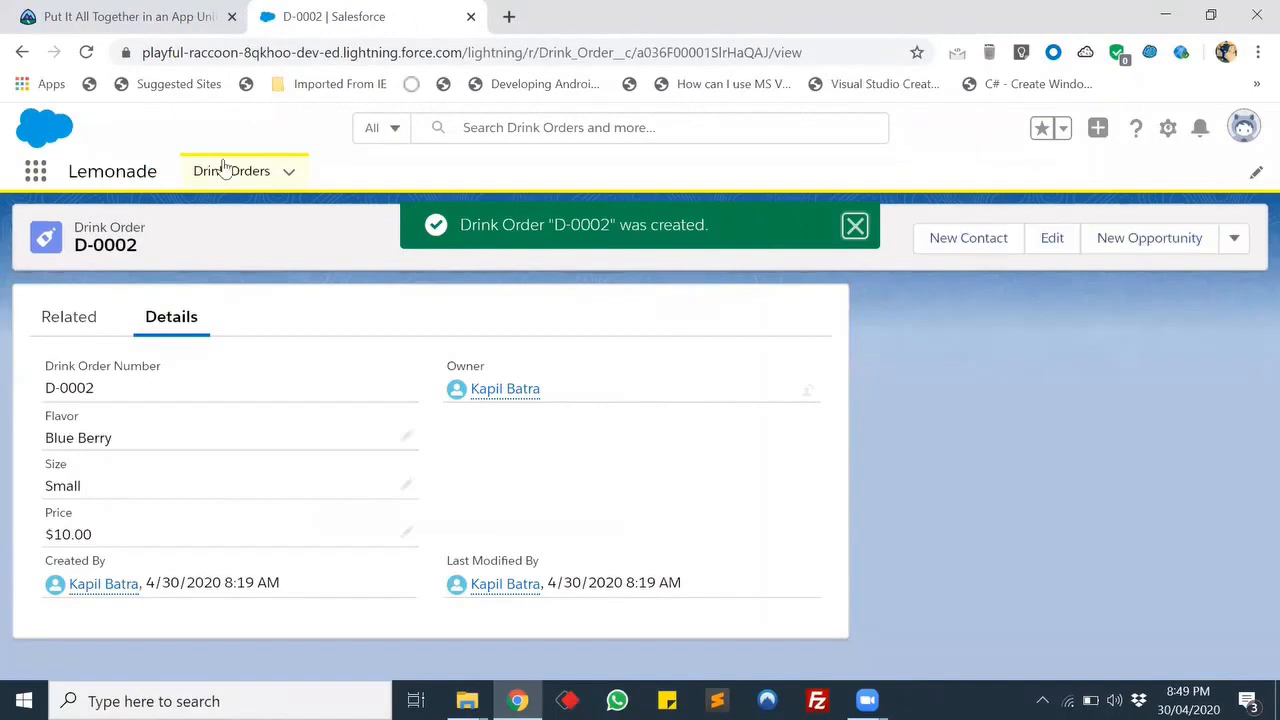
- Create another drink order from the Drink Orders list with flavor Normal, size Medium and price 20, and save it
click(226, 170)
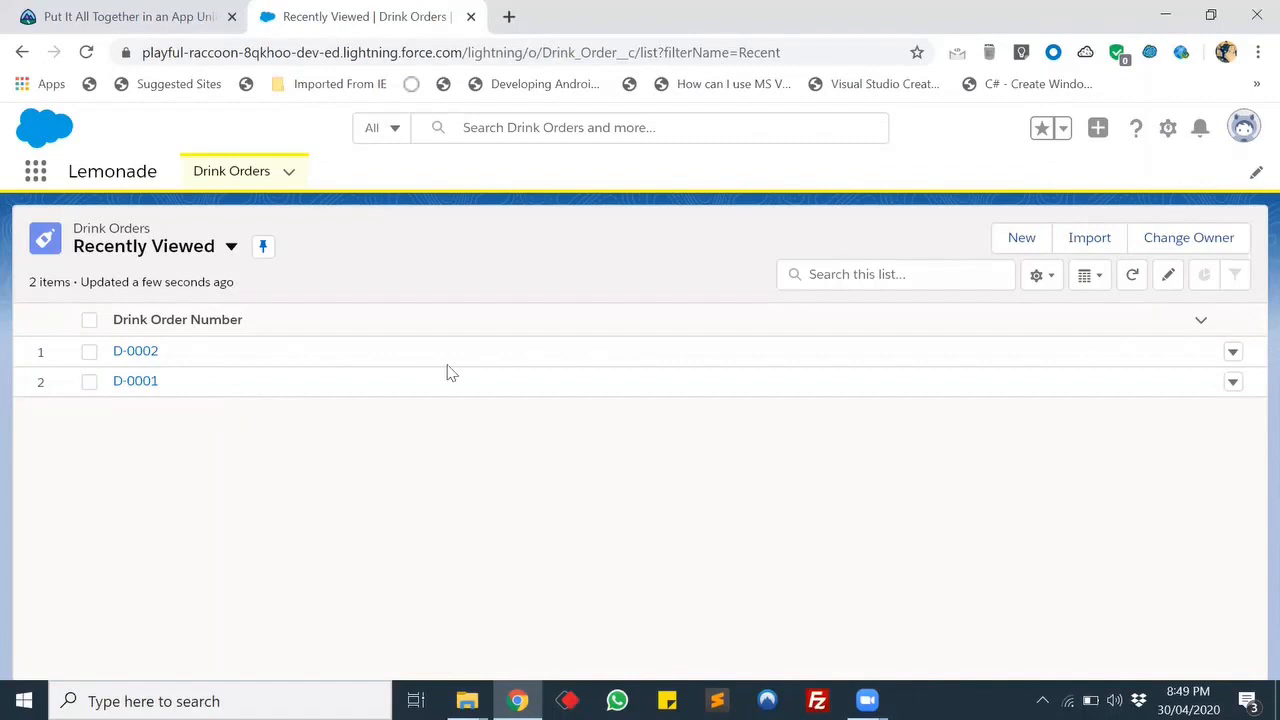
click(1019, 239)
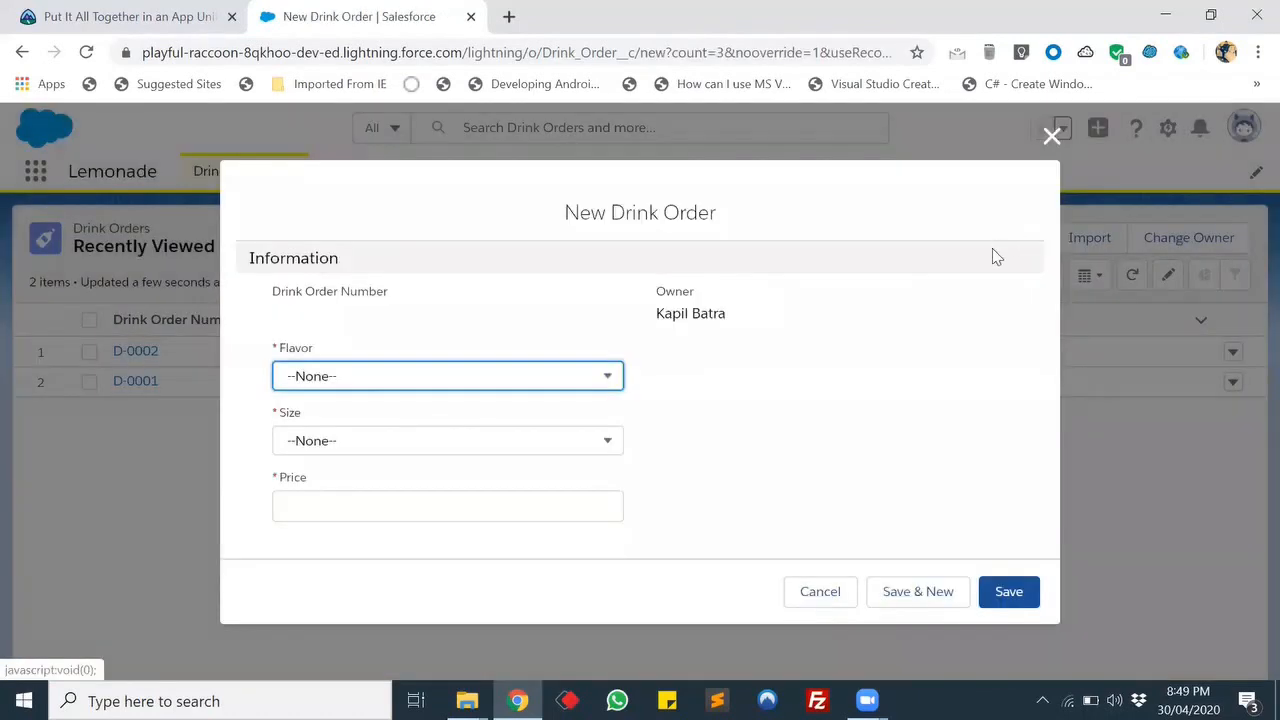
click(550, 390)
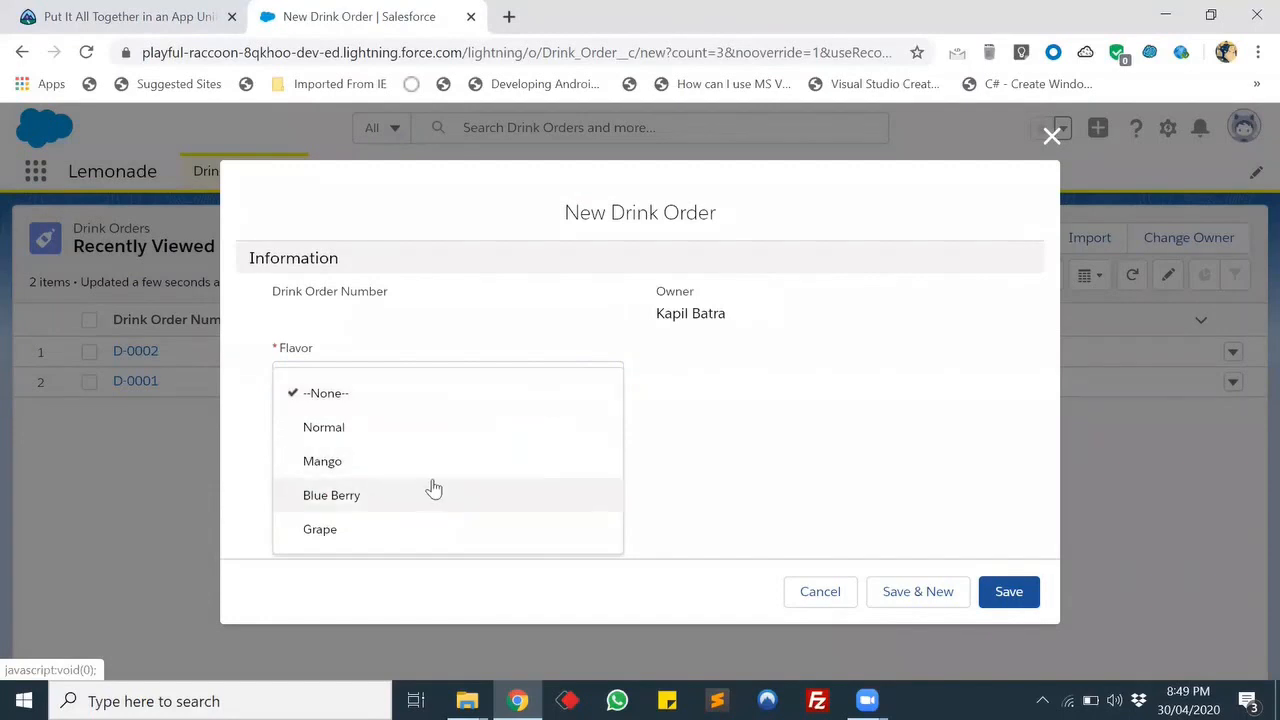
click(495, 438)
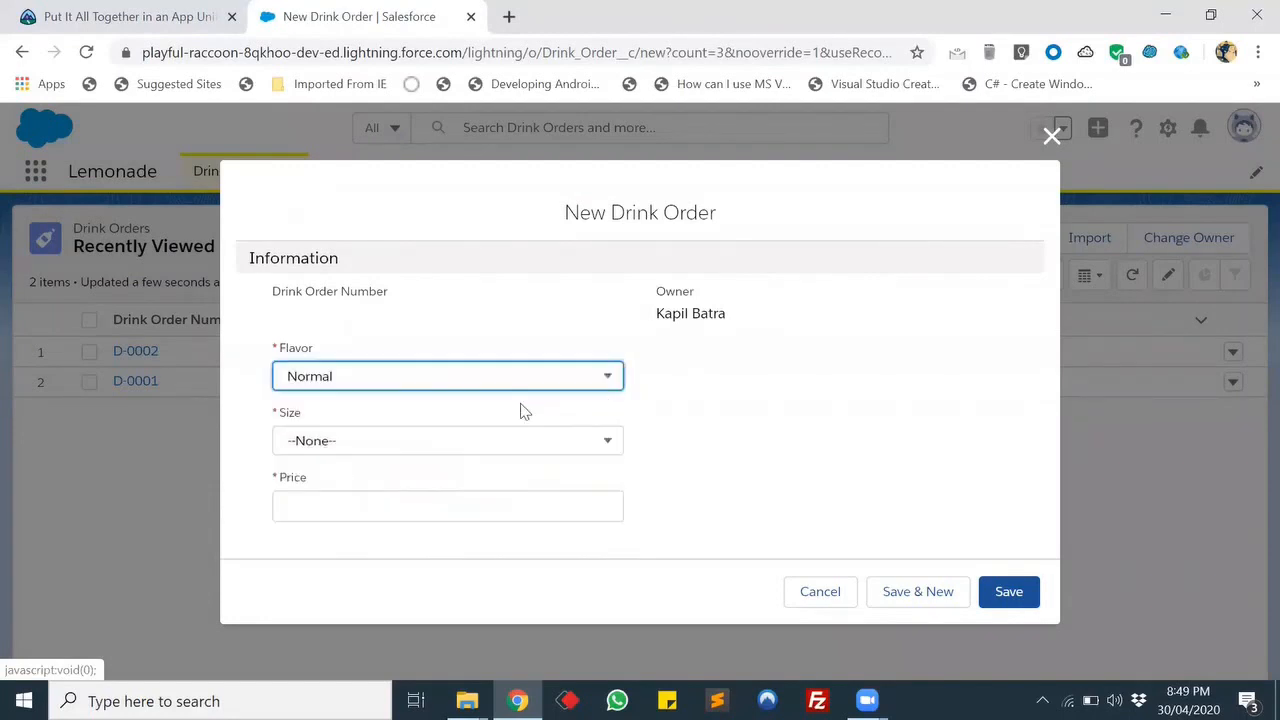
click(409, 442)
click(363, 510)
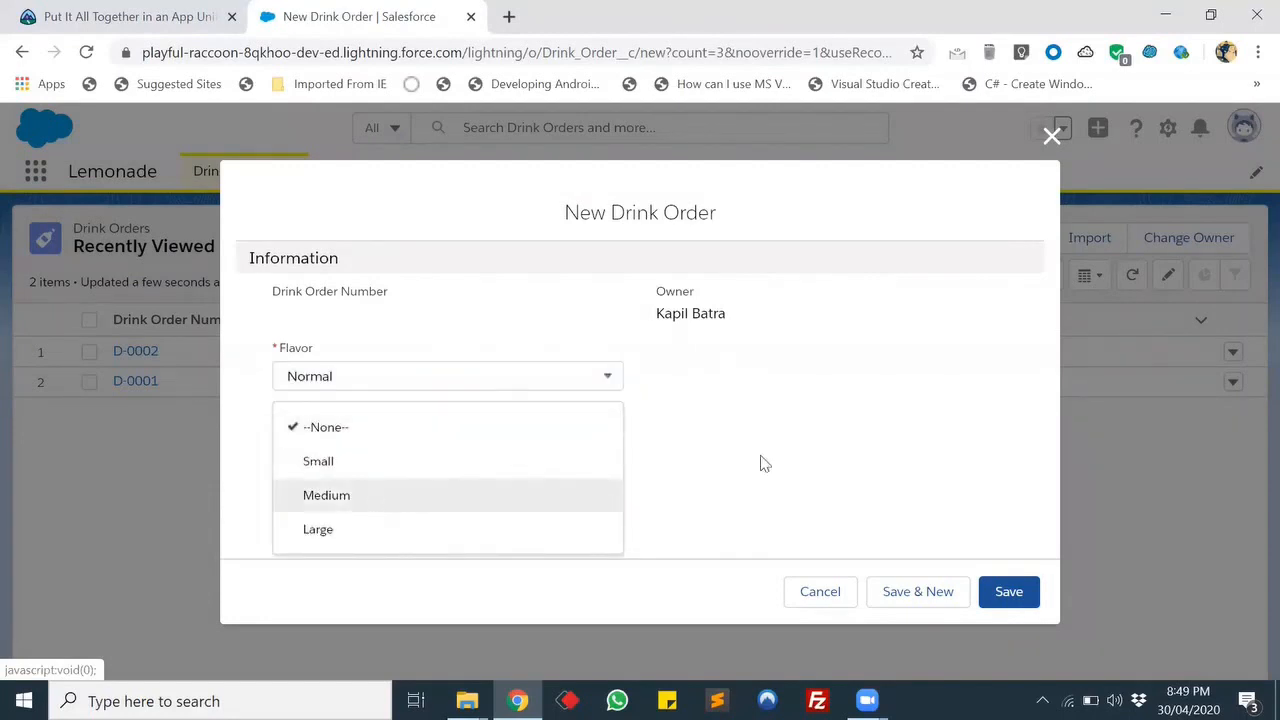
click(364, 509)
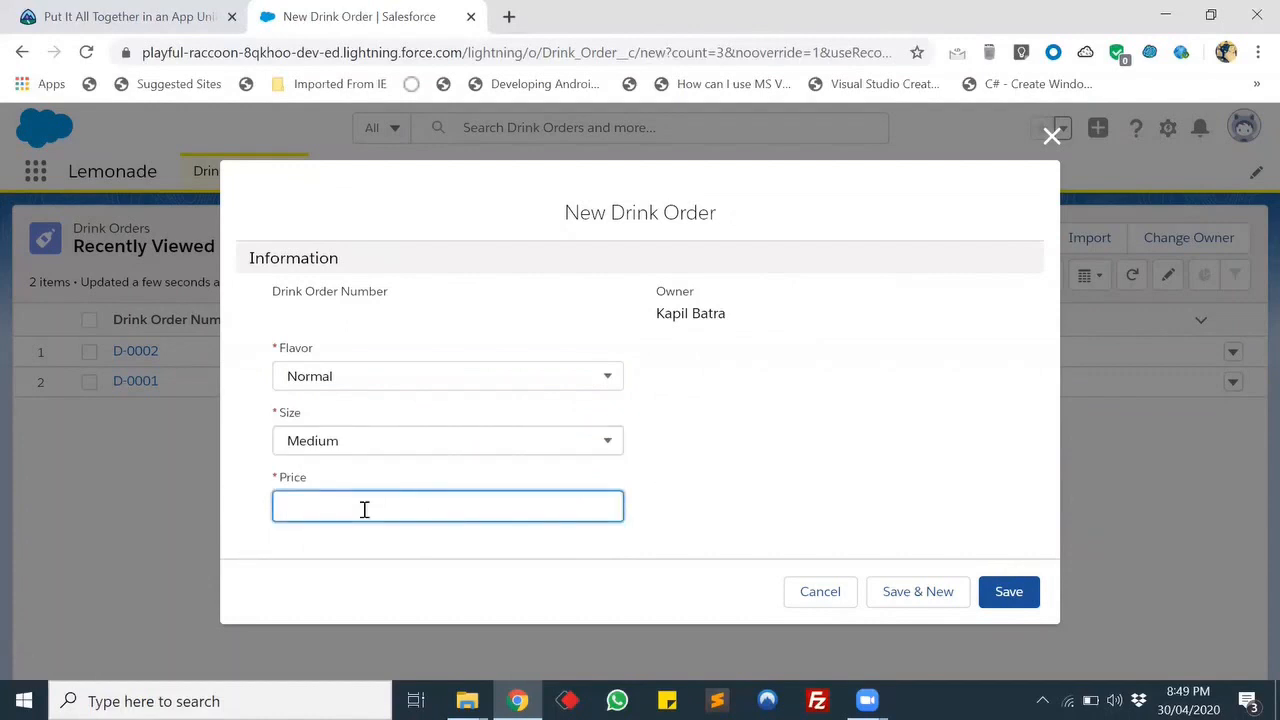
text(20)
click(1005, 592)
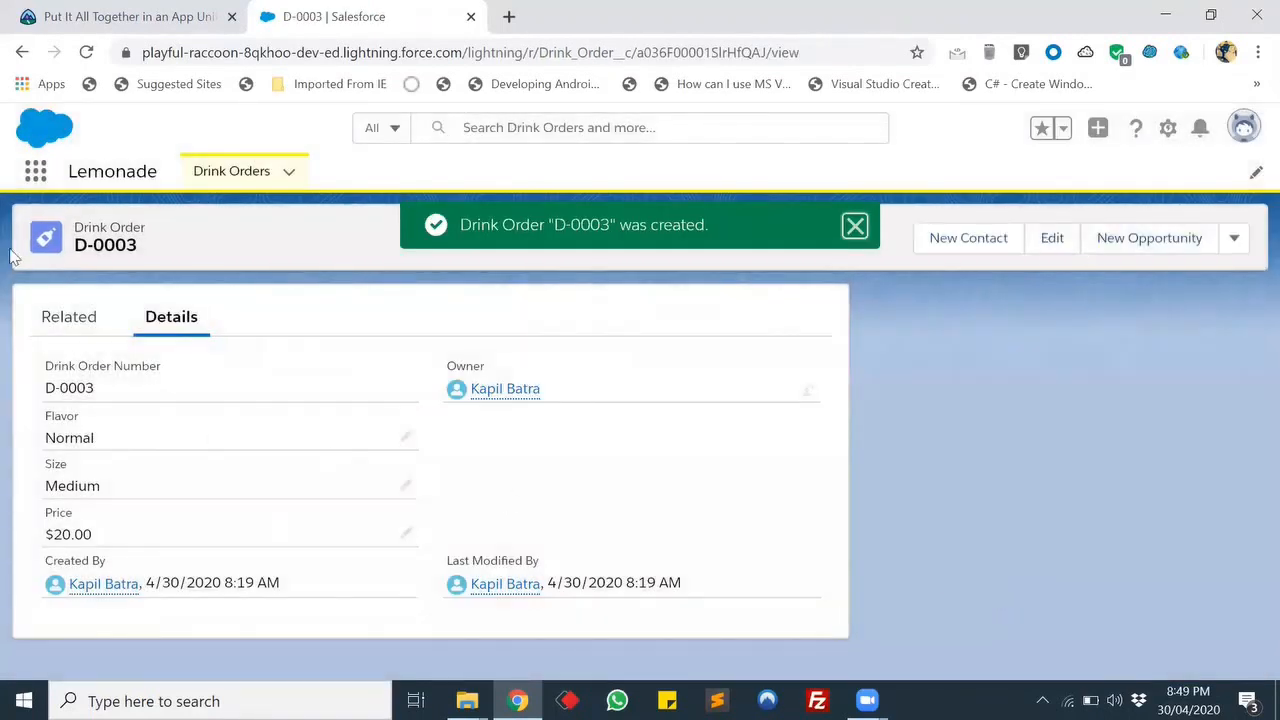
- Create a further drink order with flavor Mango, size Small and price 10, and save the record
click(215, 177)
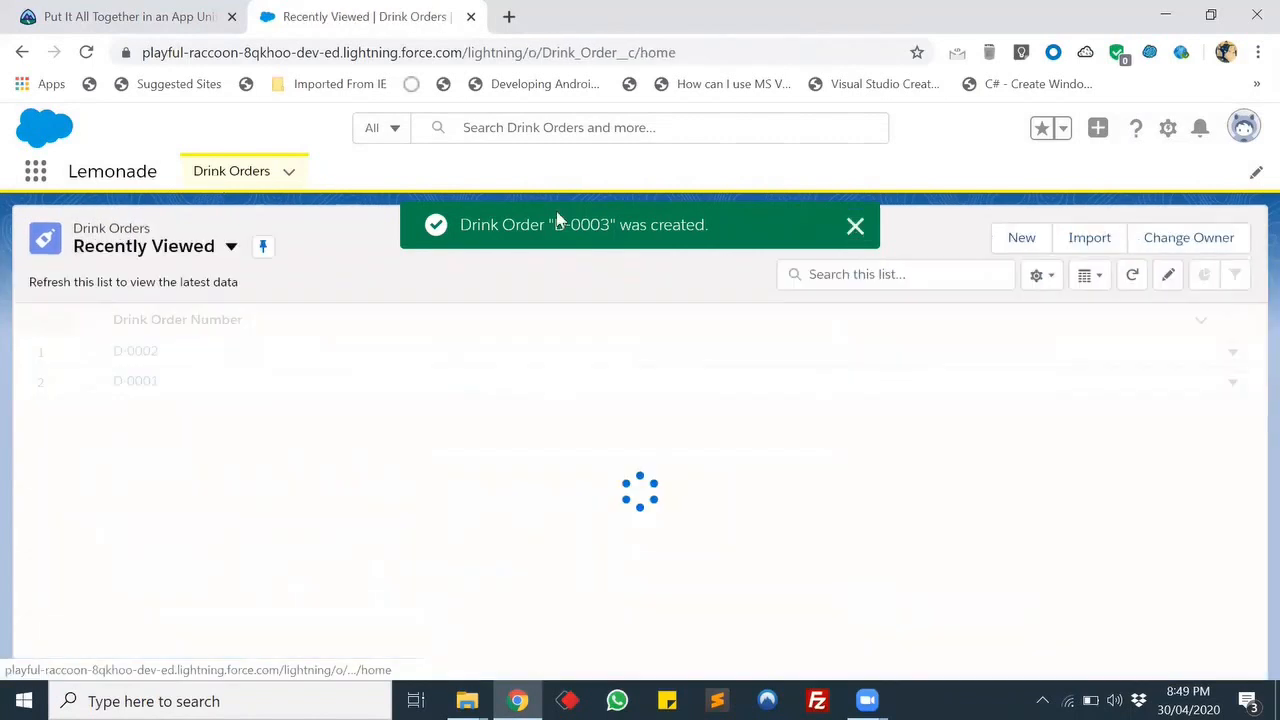
click(1020, 238)
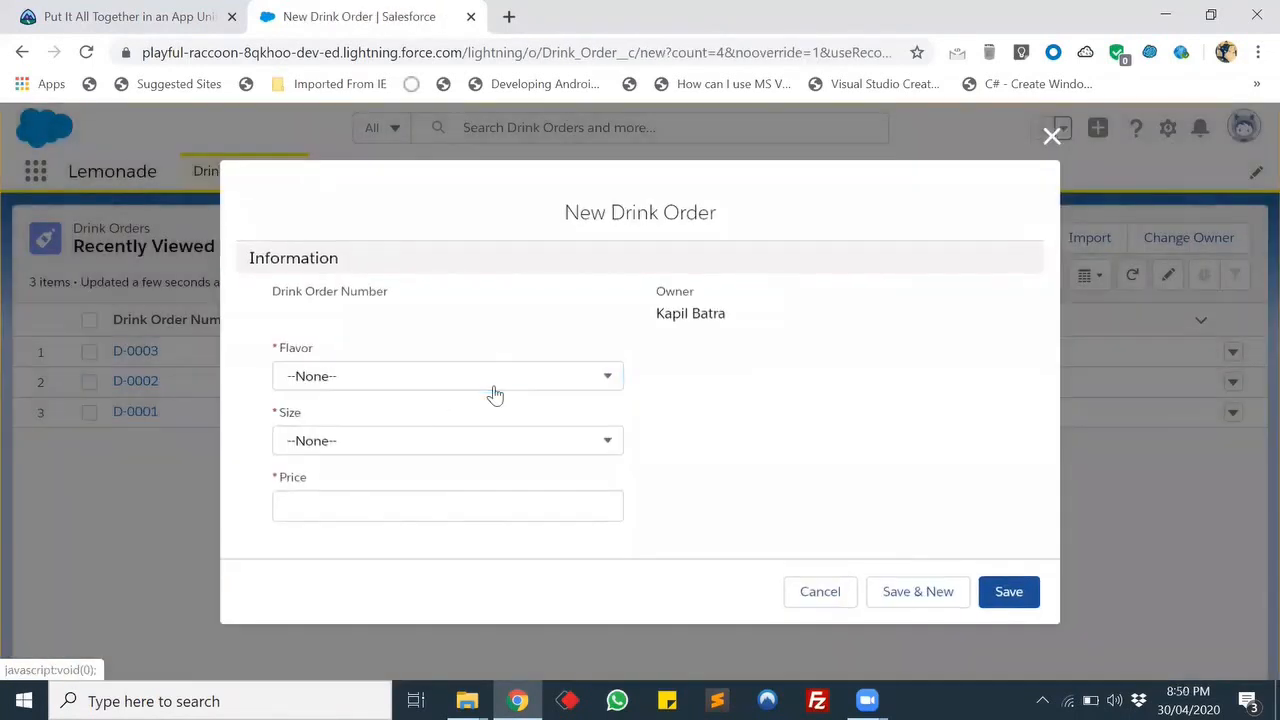
click(495, 378)
click(408, 460)
click(466, 445)
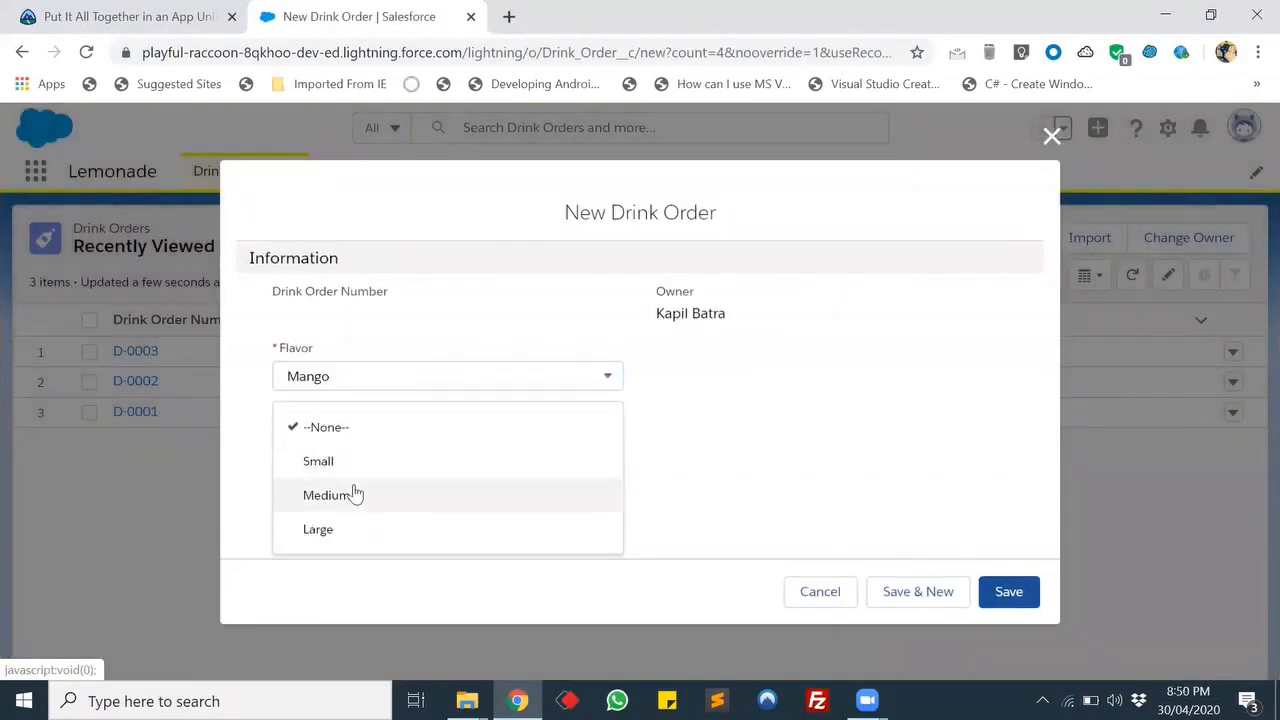
click(380, 463)
click(346, 507)
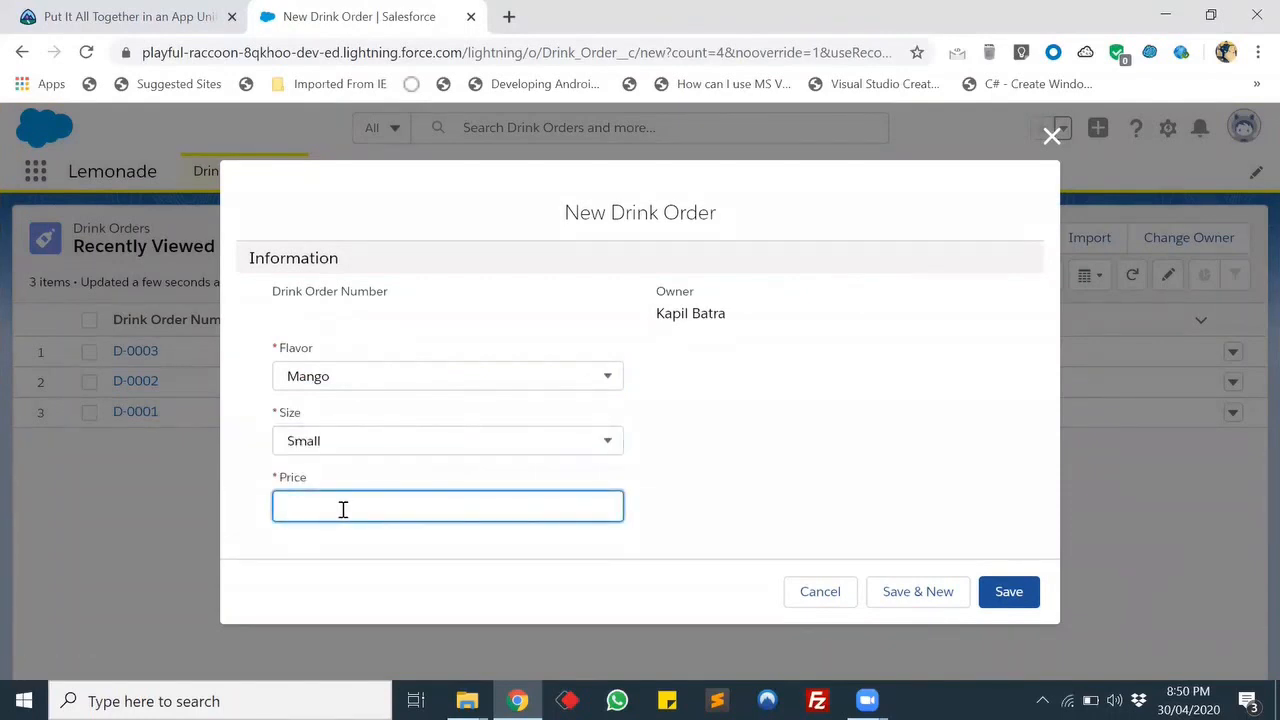
text(10)
click(1009, 592)
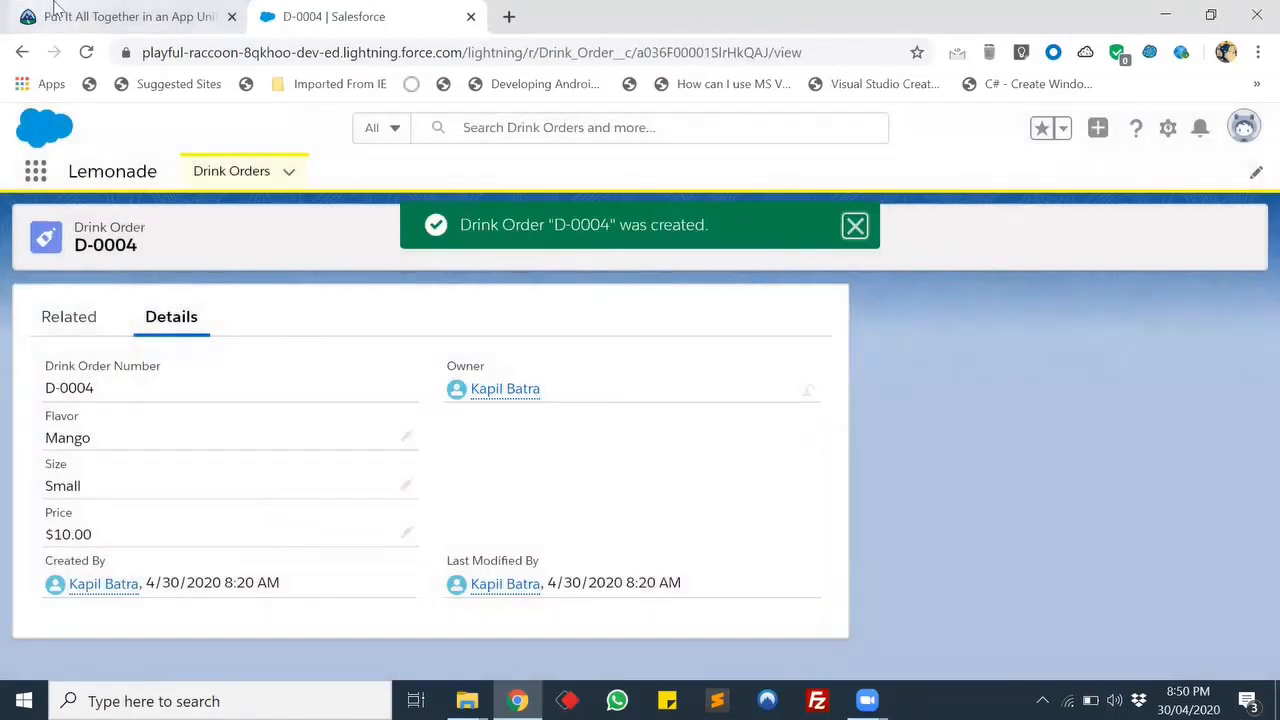
- Switch to Trailhead, verify the Put It All Together in an App step again, and go on to the next project step
click(55, 8)
scroll(235, 440, down, 3)
click(235, 440)
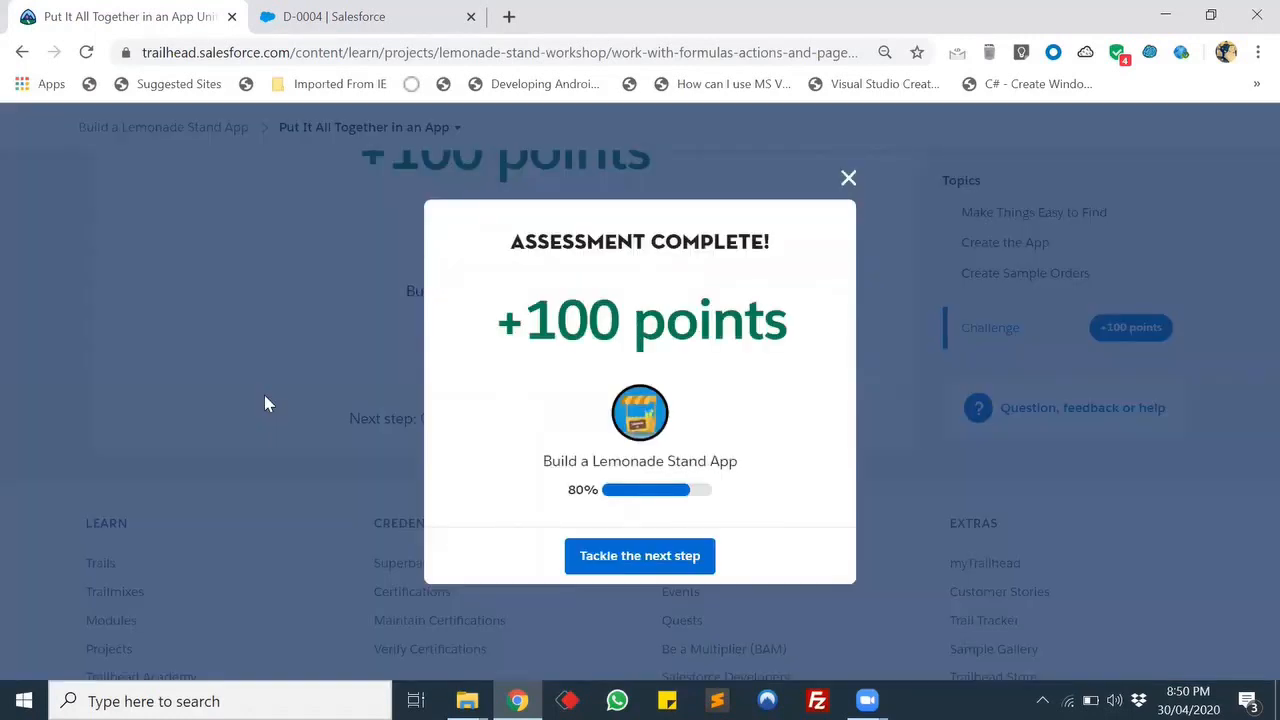
click(599, 564)
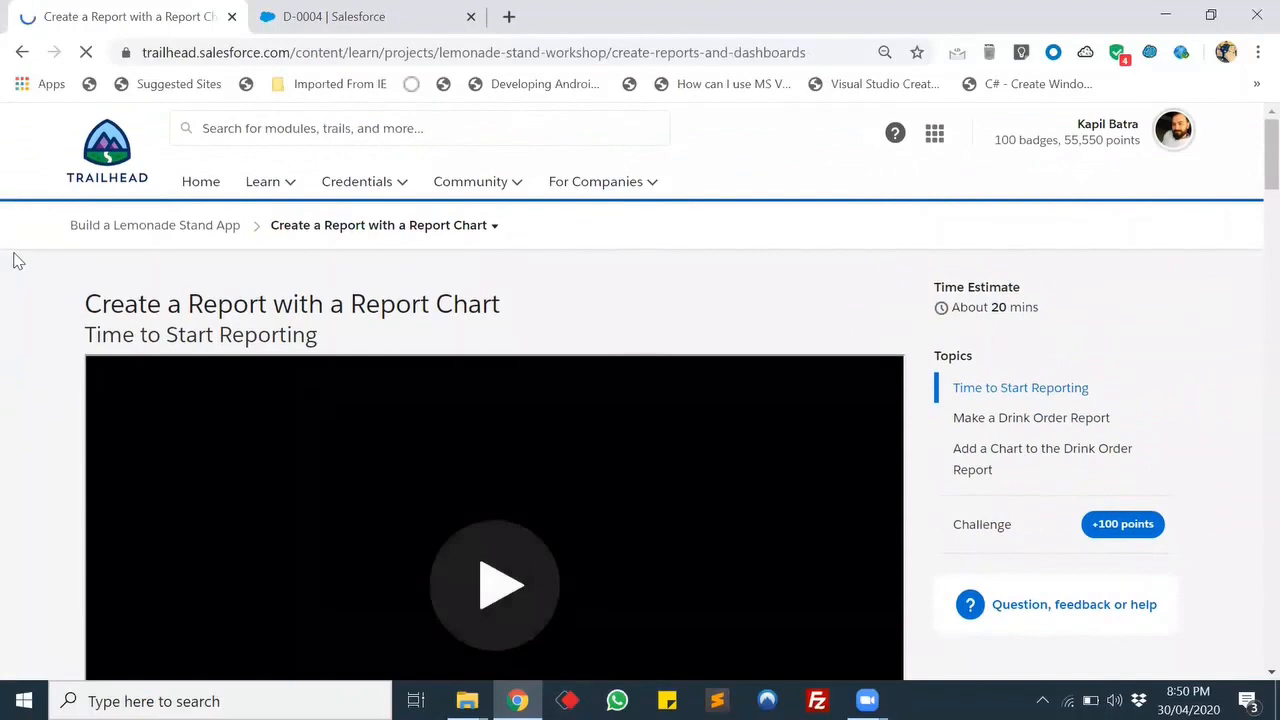
- Read Trailhead's Make a Drink Order Report instructions and check the Drink Orders list in Salesforce against them
scroll(80, 303, down, 1)
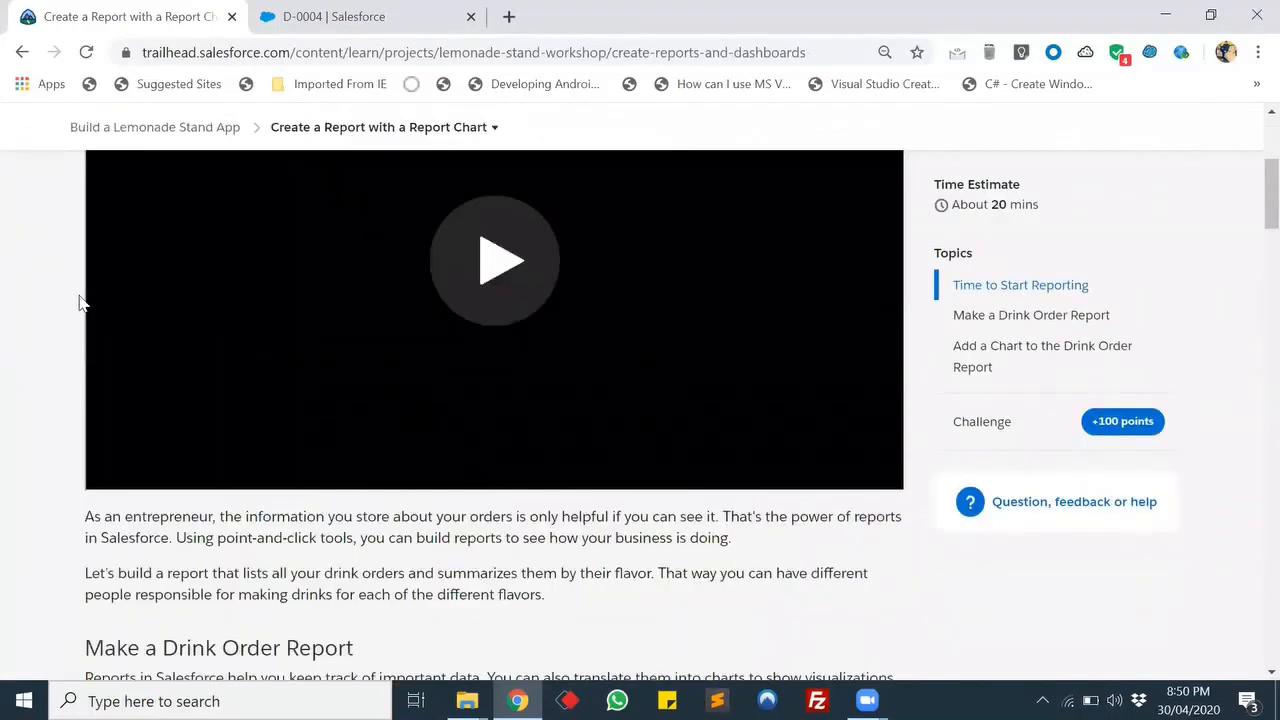
scroll(80, 303, down, 4)
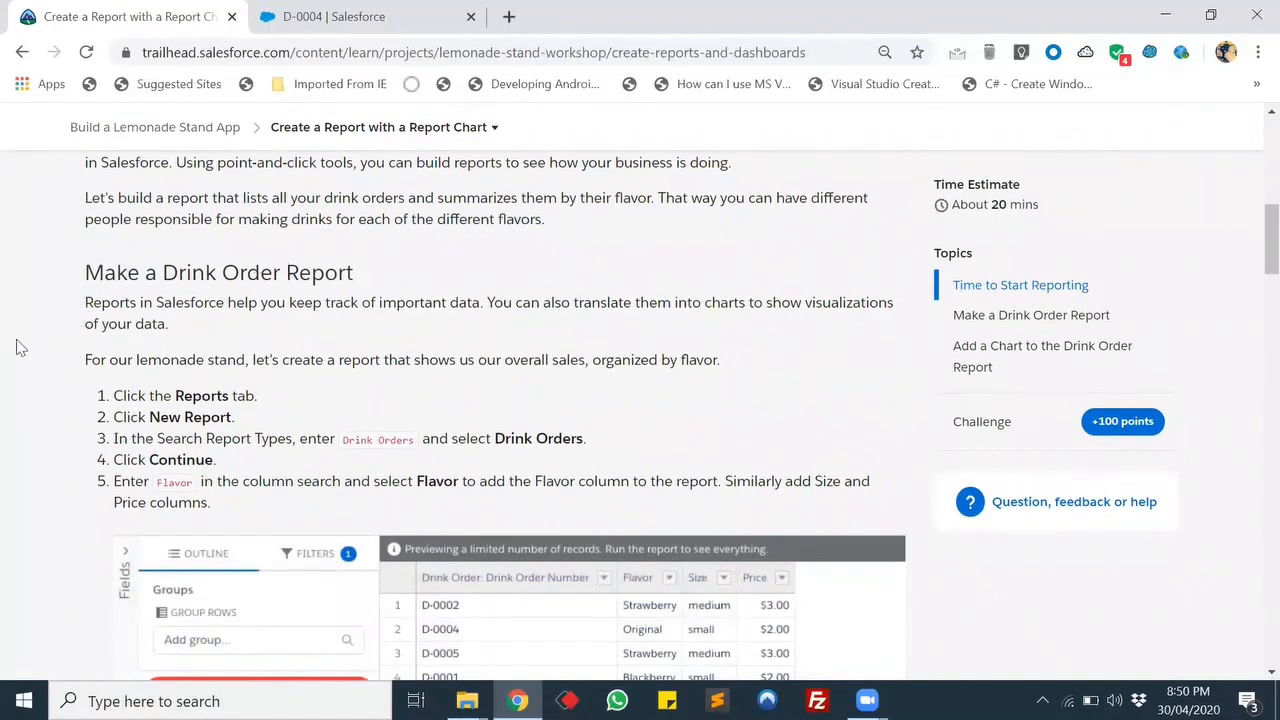
scroll(16, 347, down, 1)
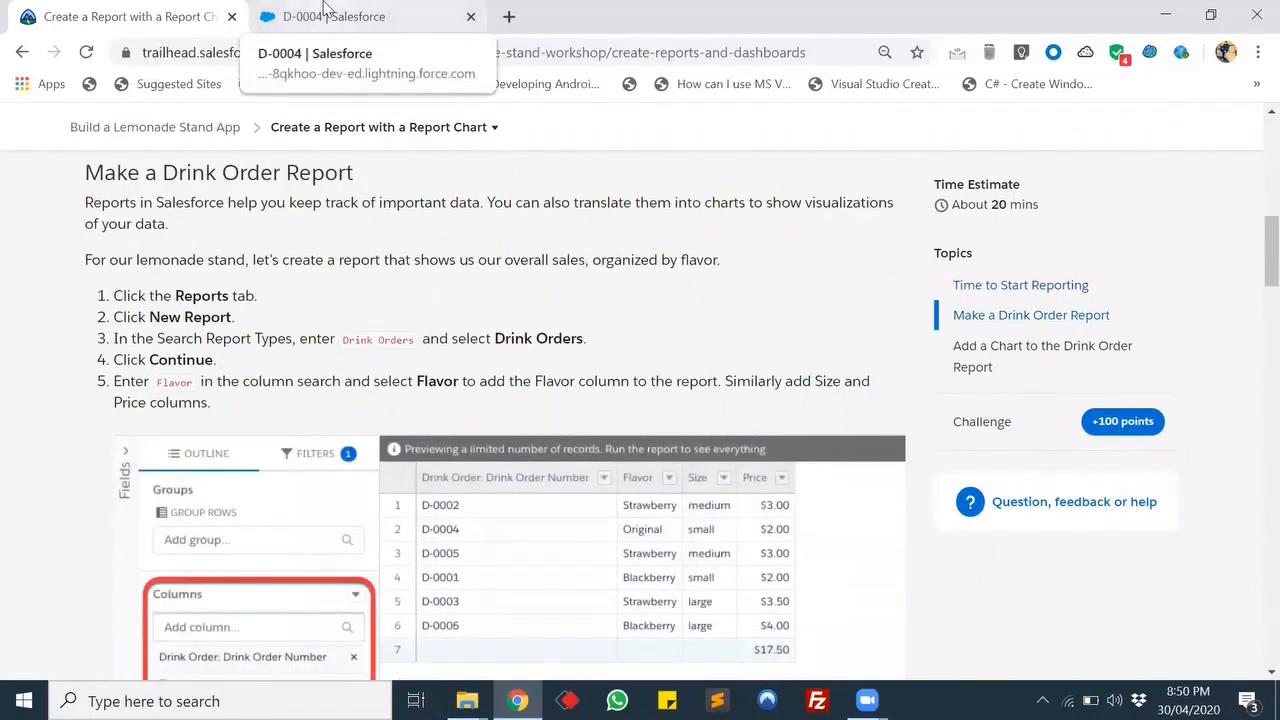
click(323, 10)
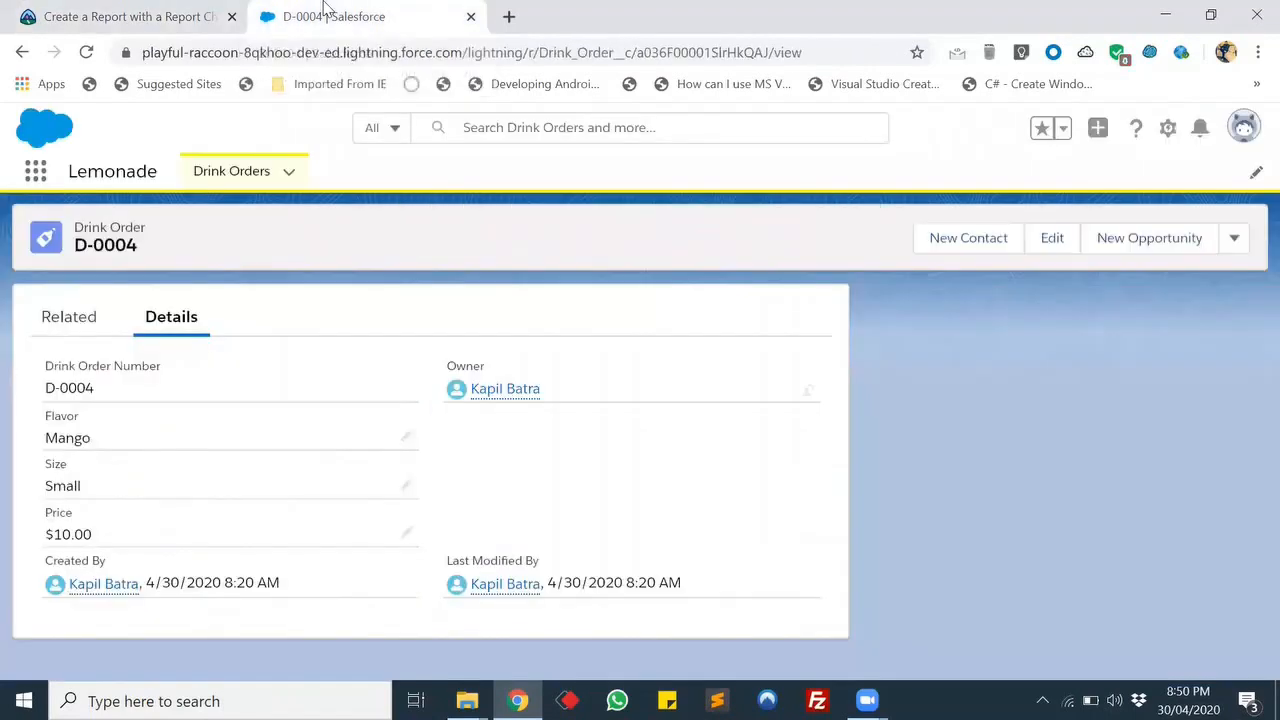
click(225, 172)
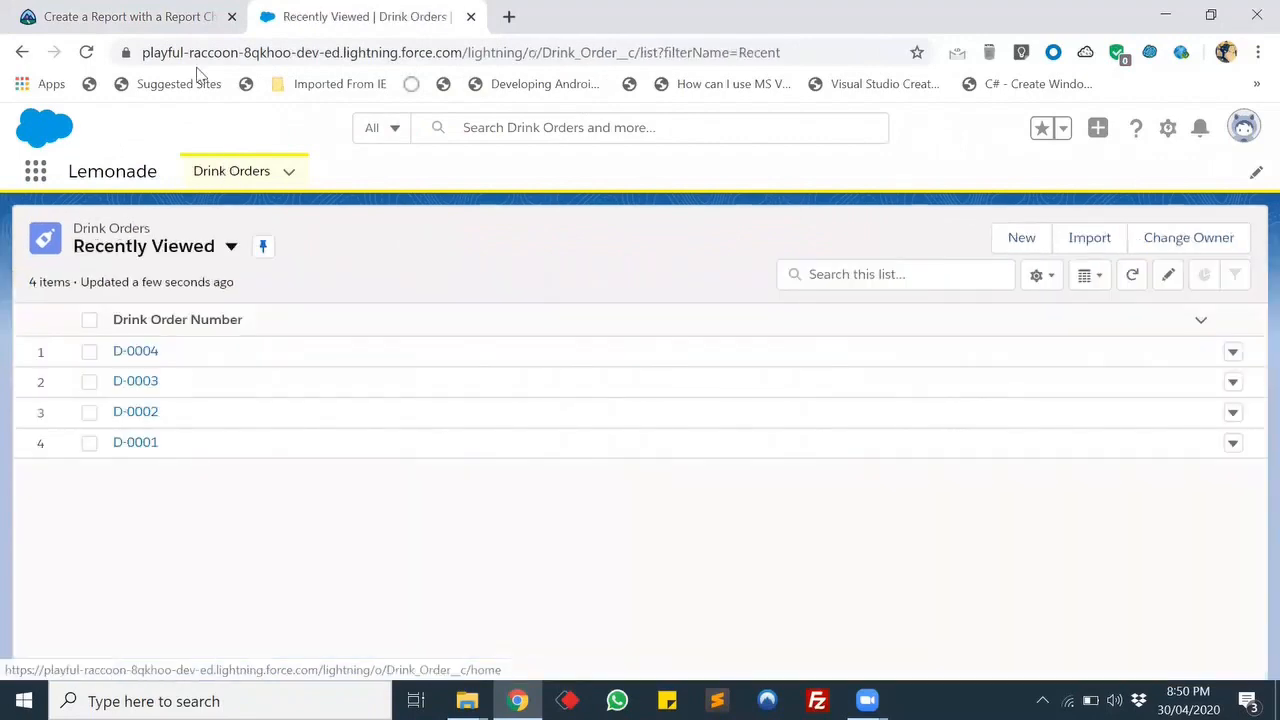
click(145, 12)
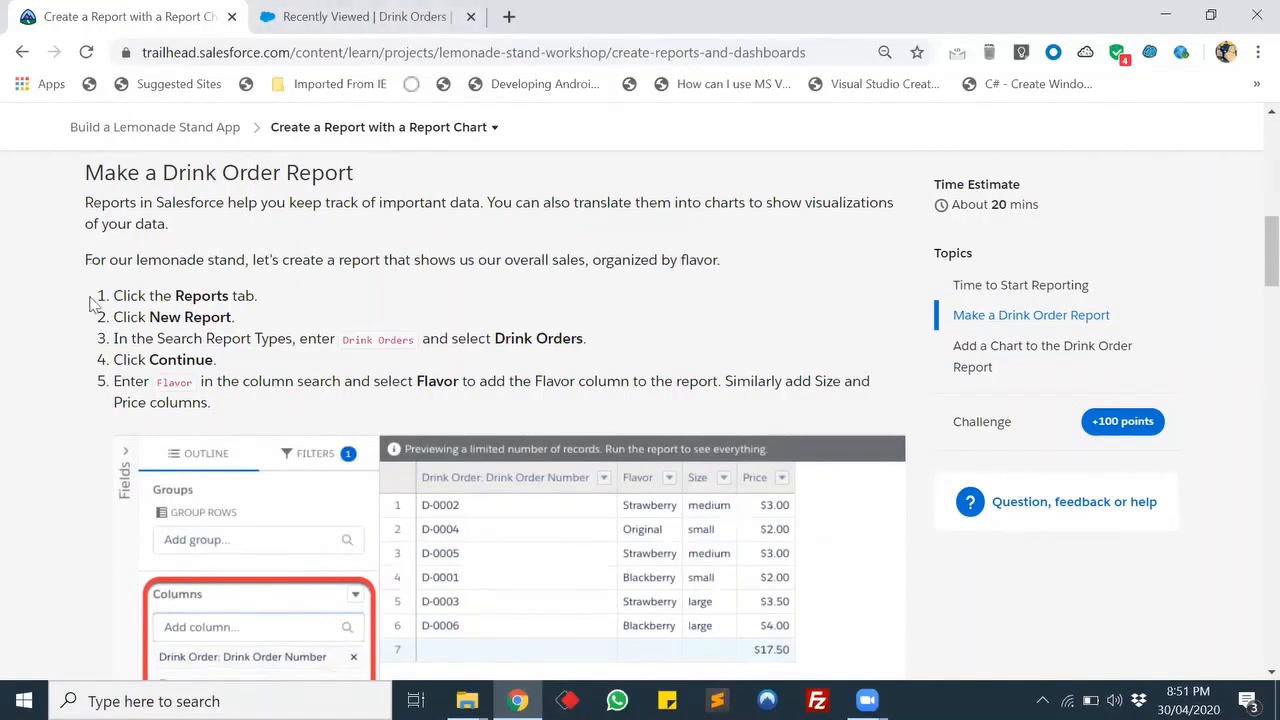
- Back in Salesforce, add Reports to the Lemonade app's navigation items and save the navigation bar
click(392, 16)
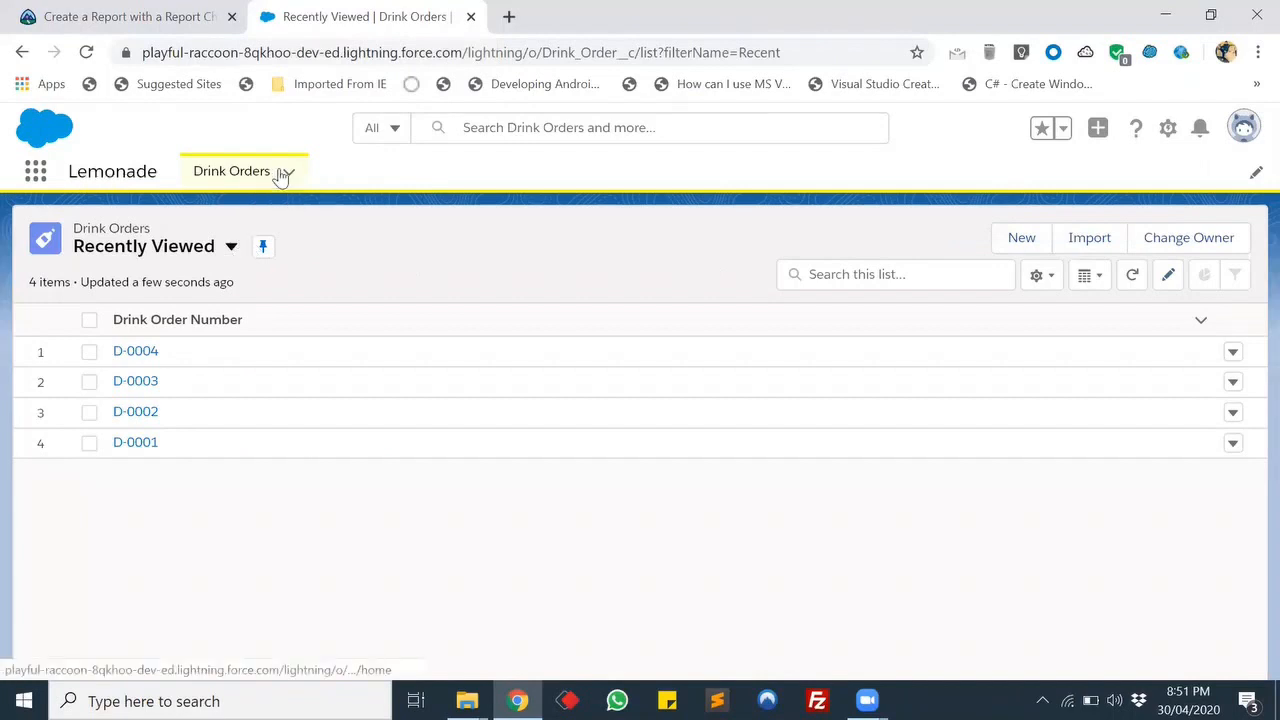
click(1256, 176)
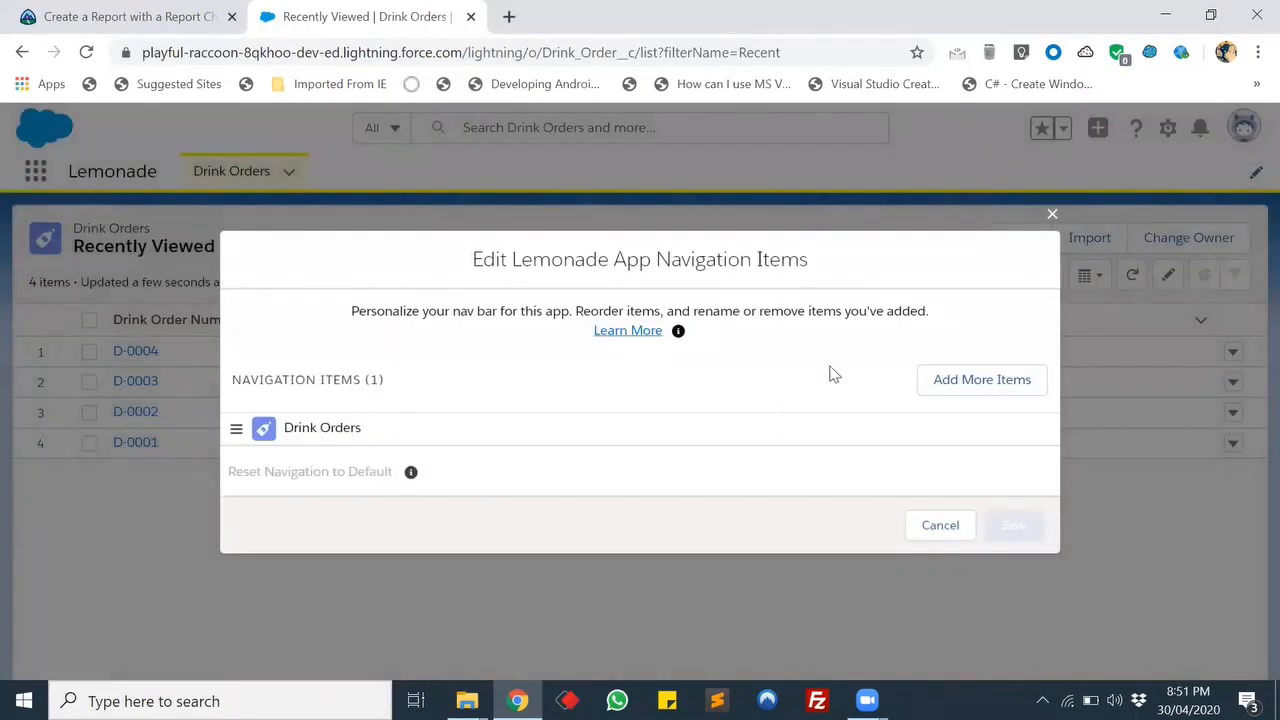
click(982, 389)
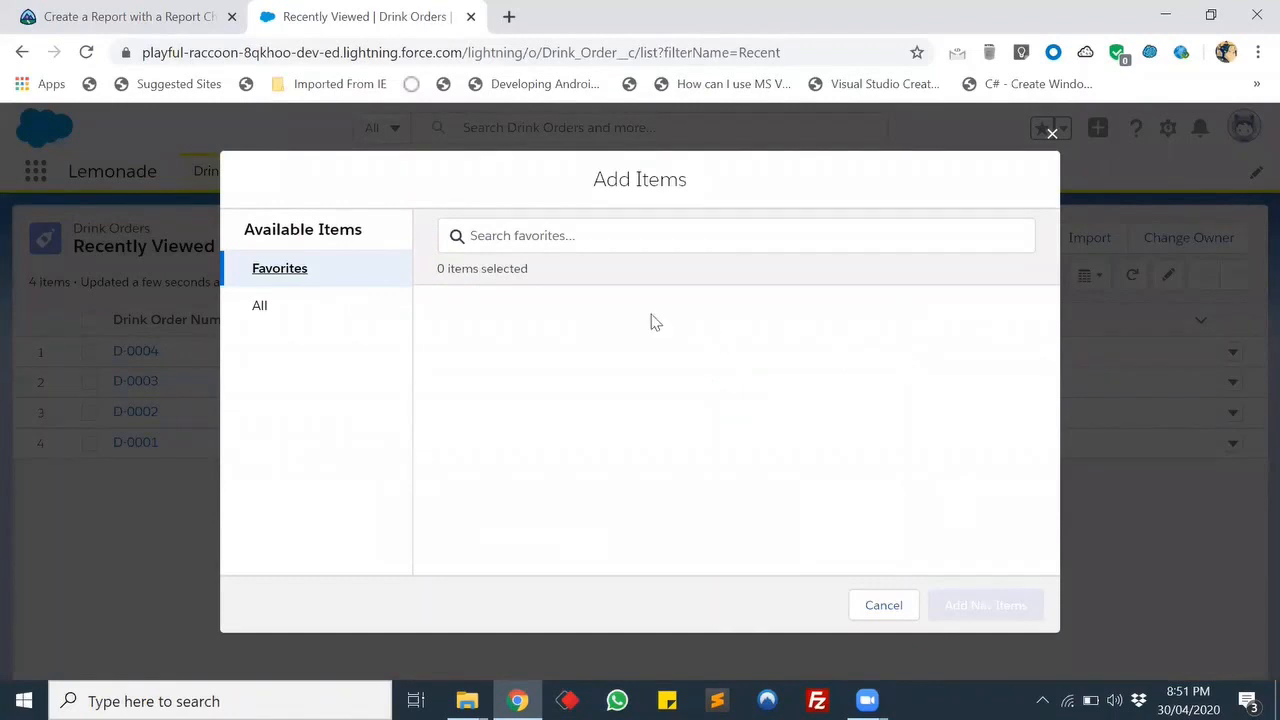
click(340, 307)
click(598, 237)
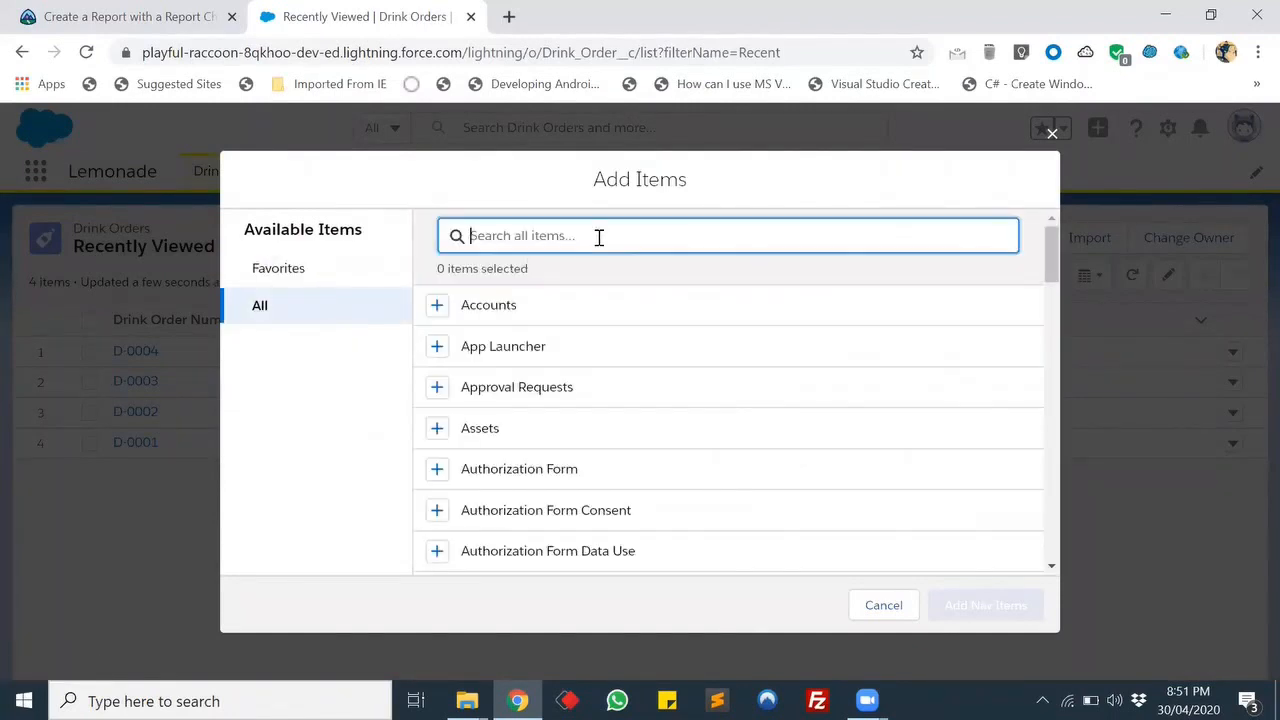
text(Repor)
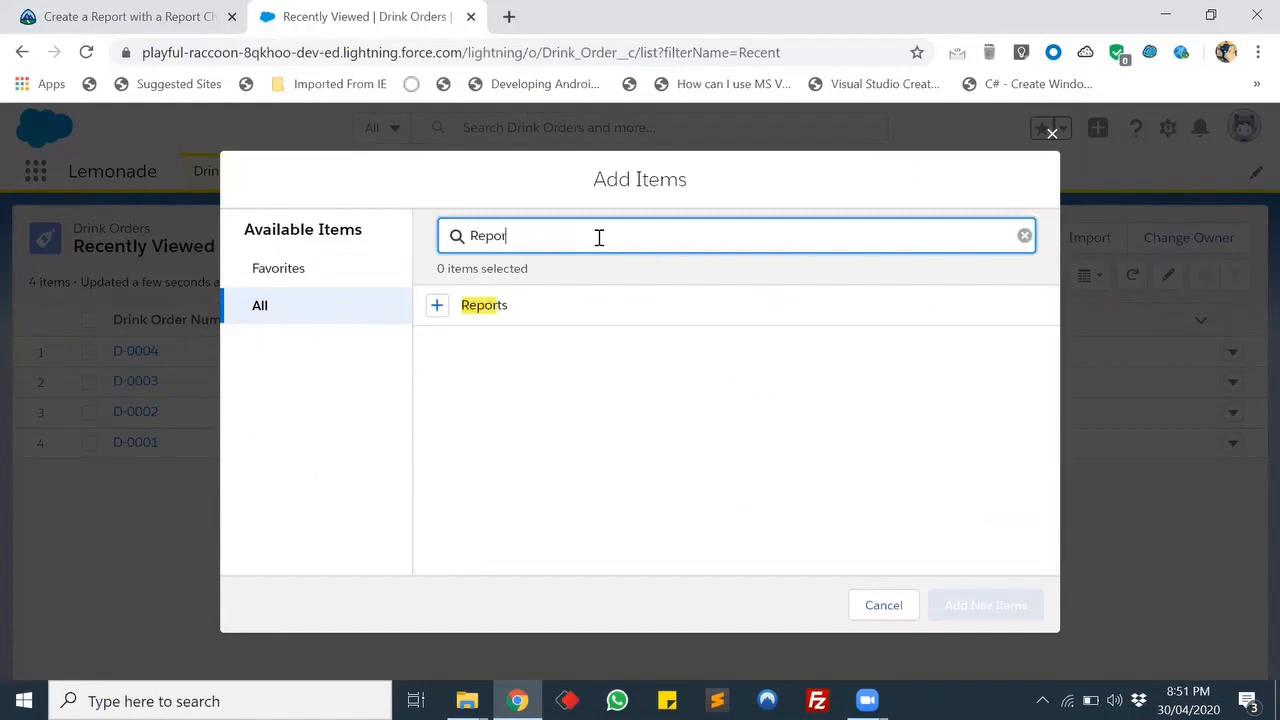
click(438, 308)
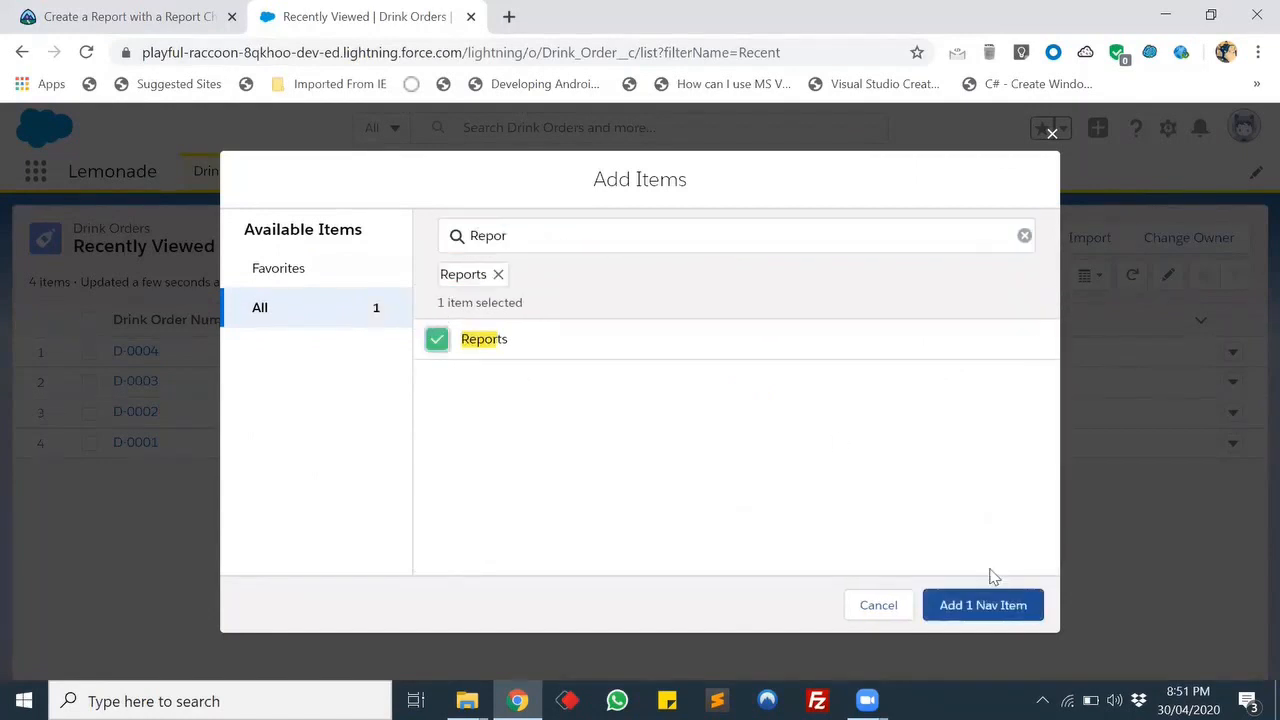
click(975, 605)
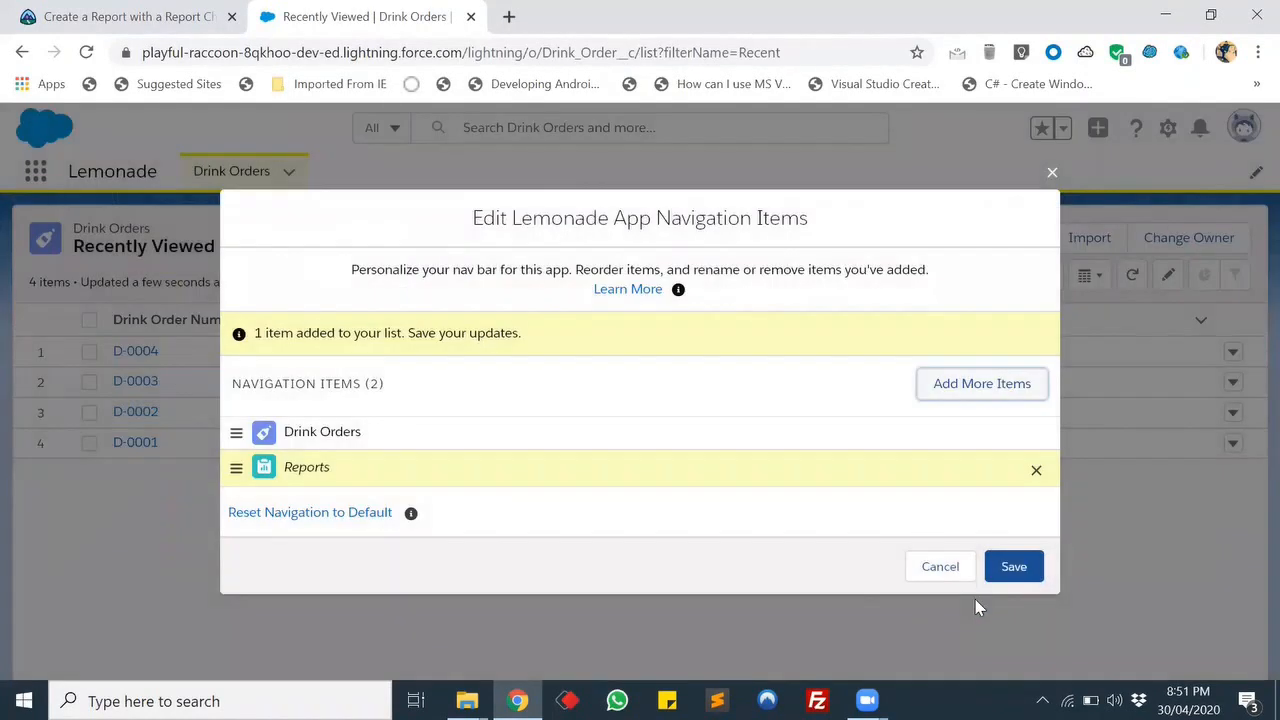
click(1020, 568)
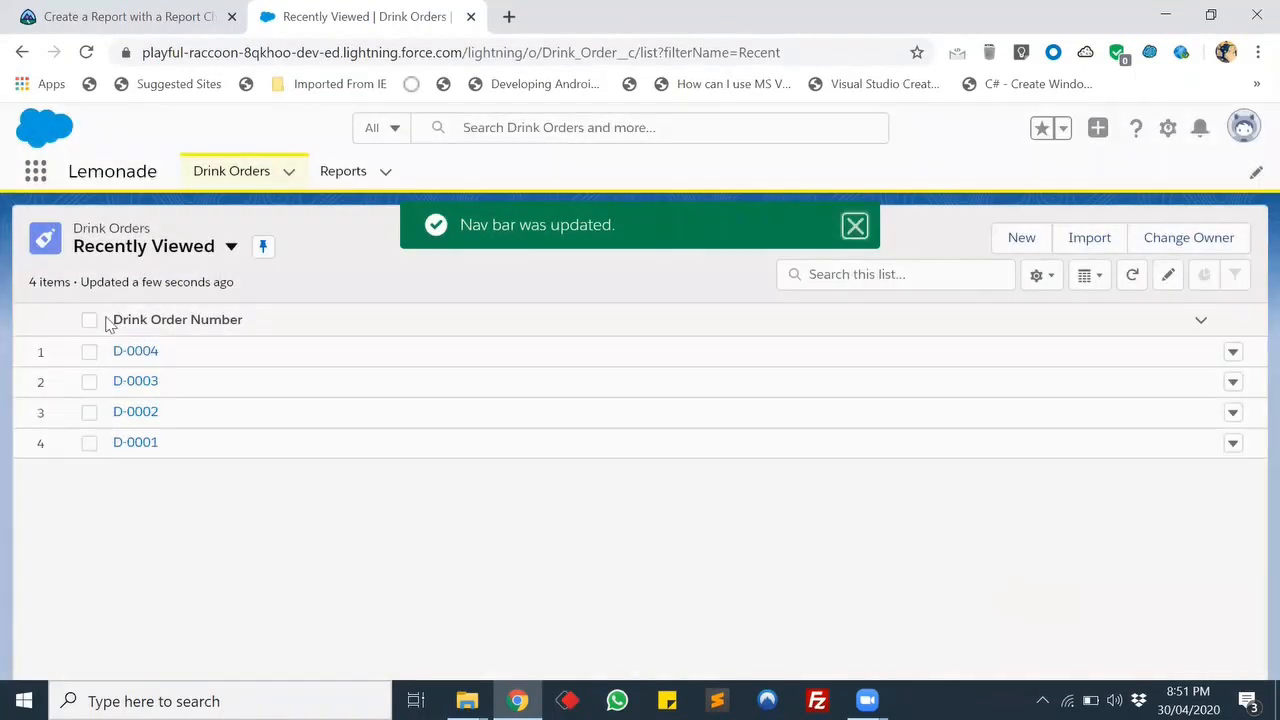
- Open the Reports page of the Lemonade app, check the Trailhead instructions, and start a new report in Salesforce
click(343, 174)
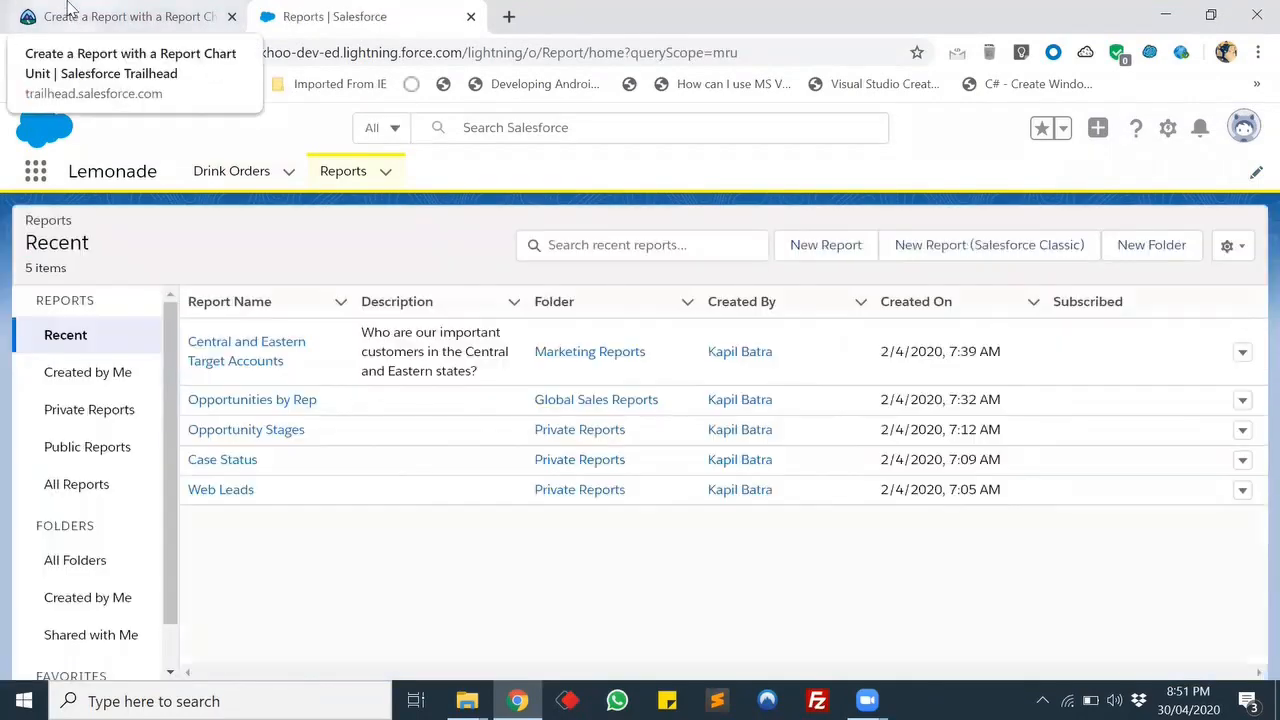
click(82, 14)
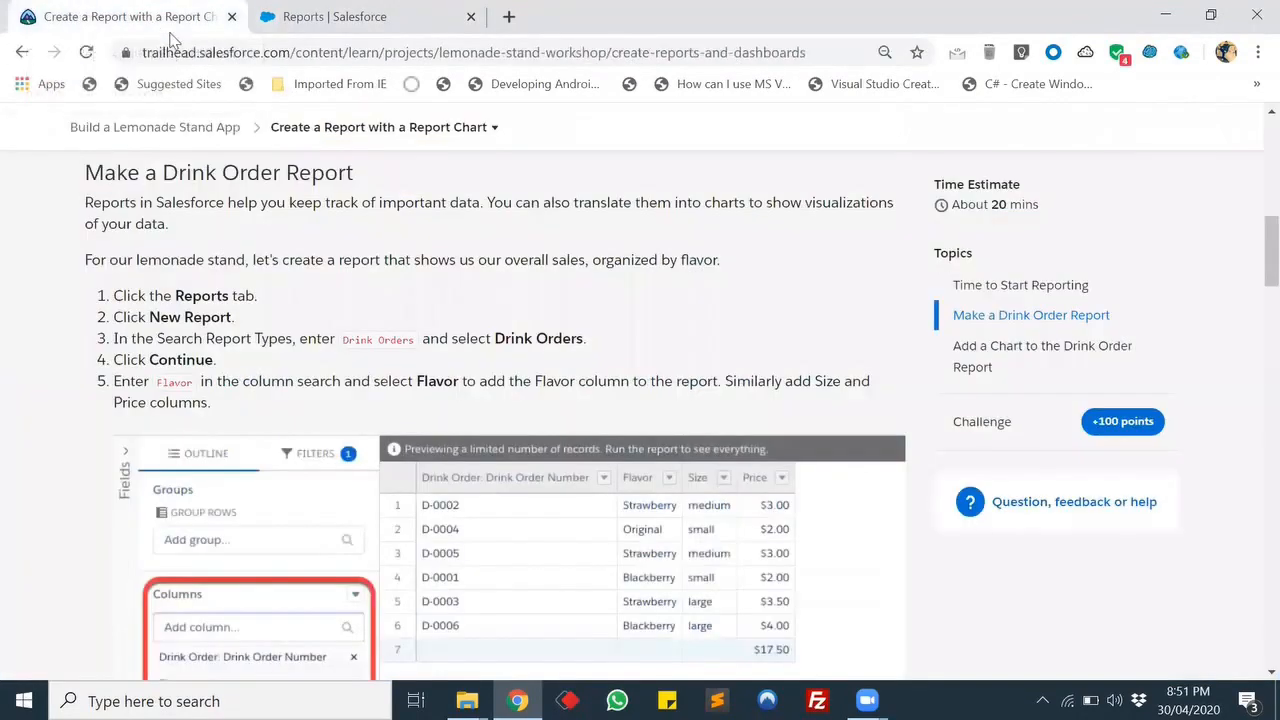
click(336, 12)
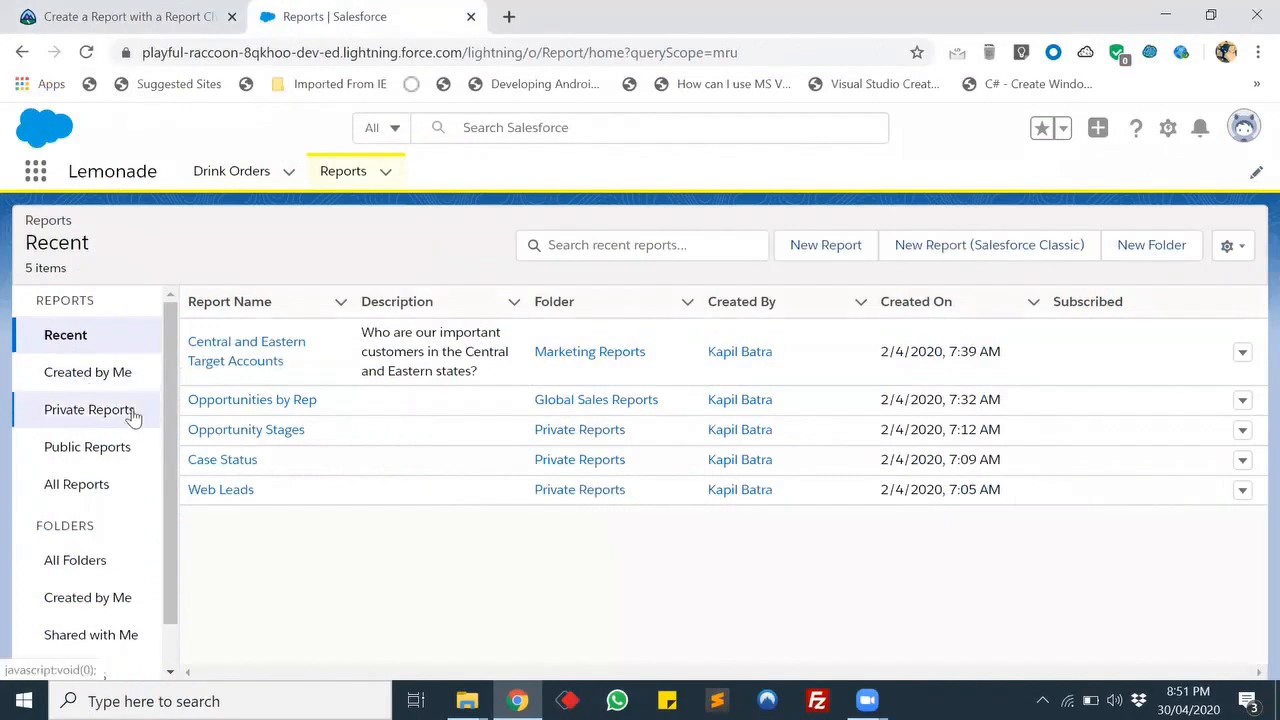
click(826, 245)
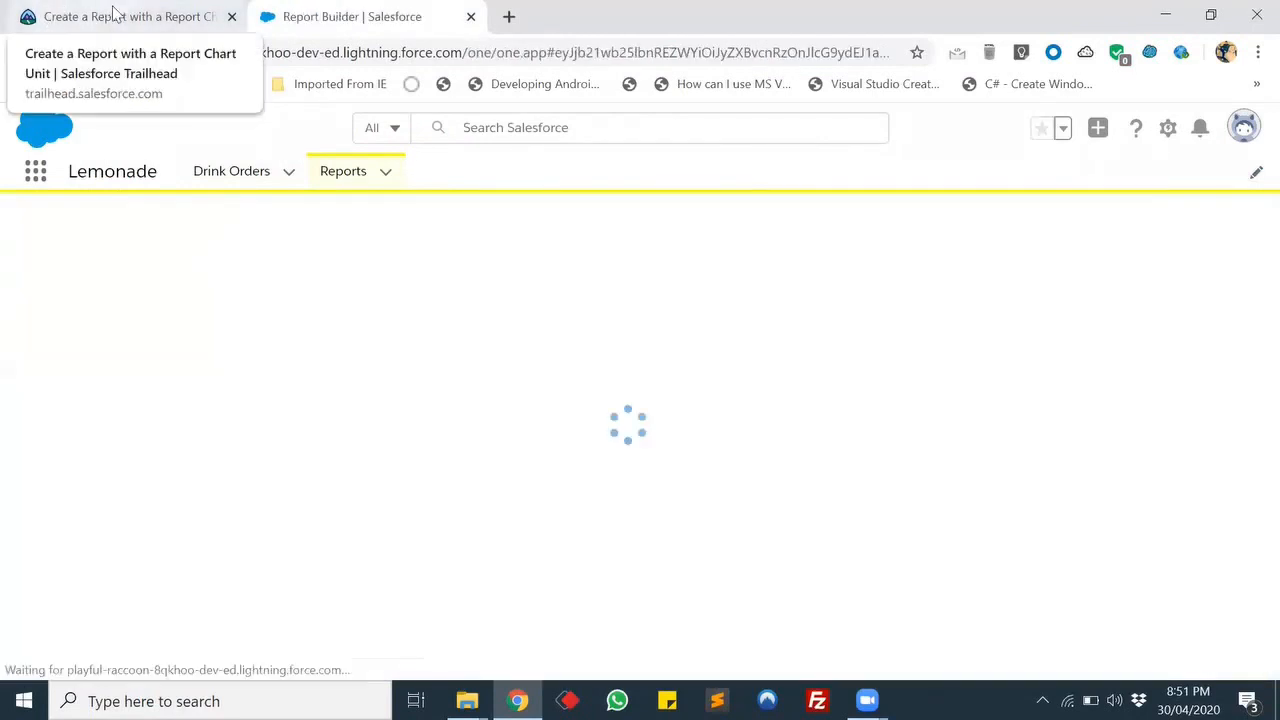
- Check the report type instruction on Trailhead, and choose Drink Orders as the new report's type in Salesforce
click(130, 18)
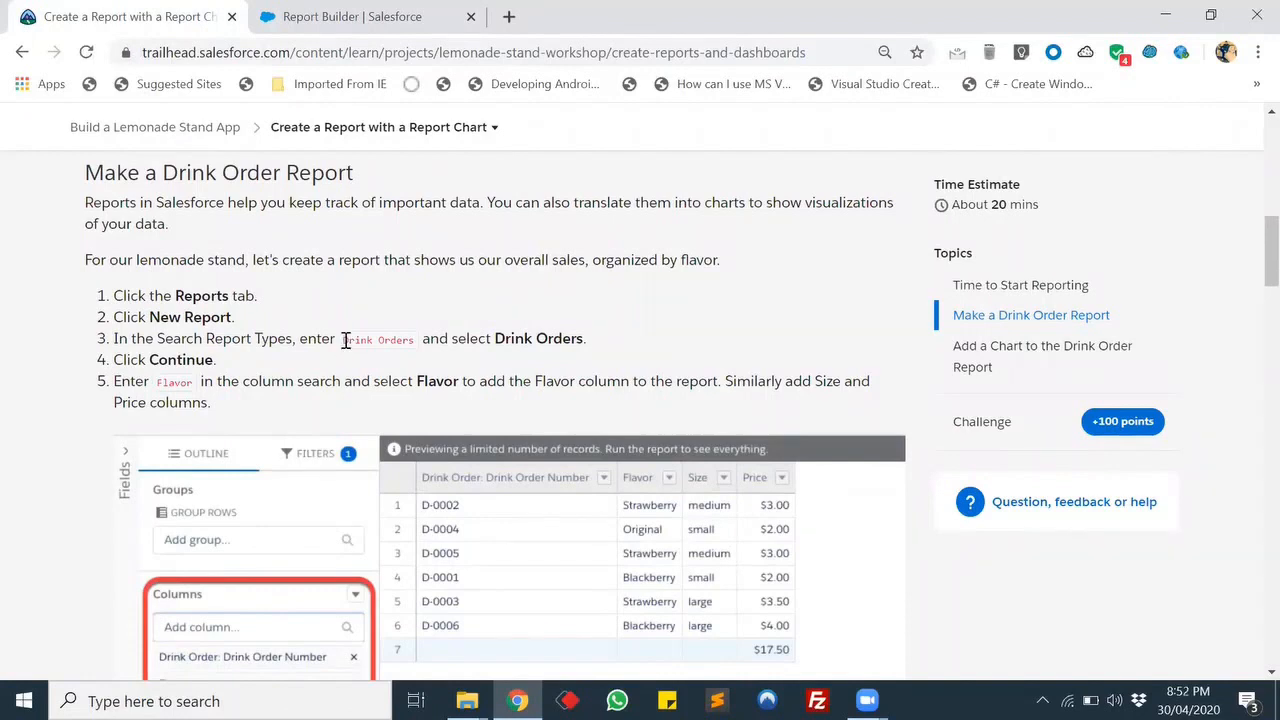
click(312, 12)
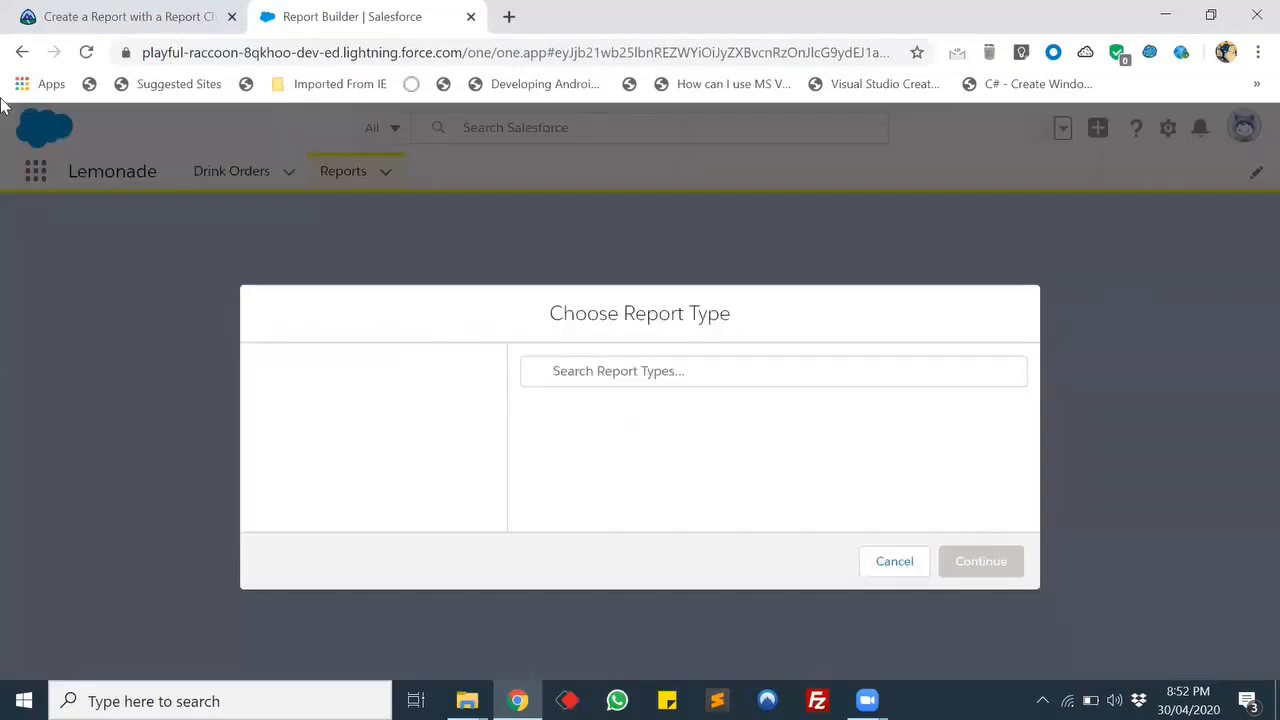
click(572, 376)
text(Drin)
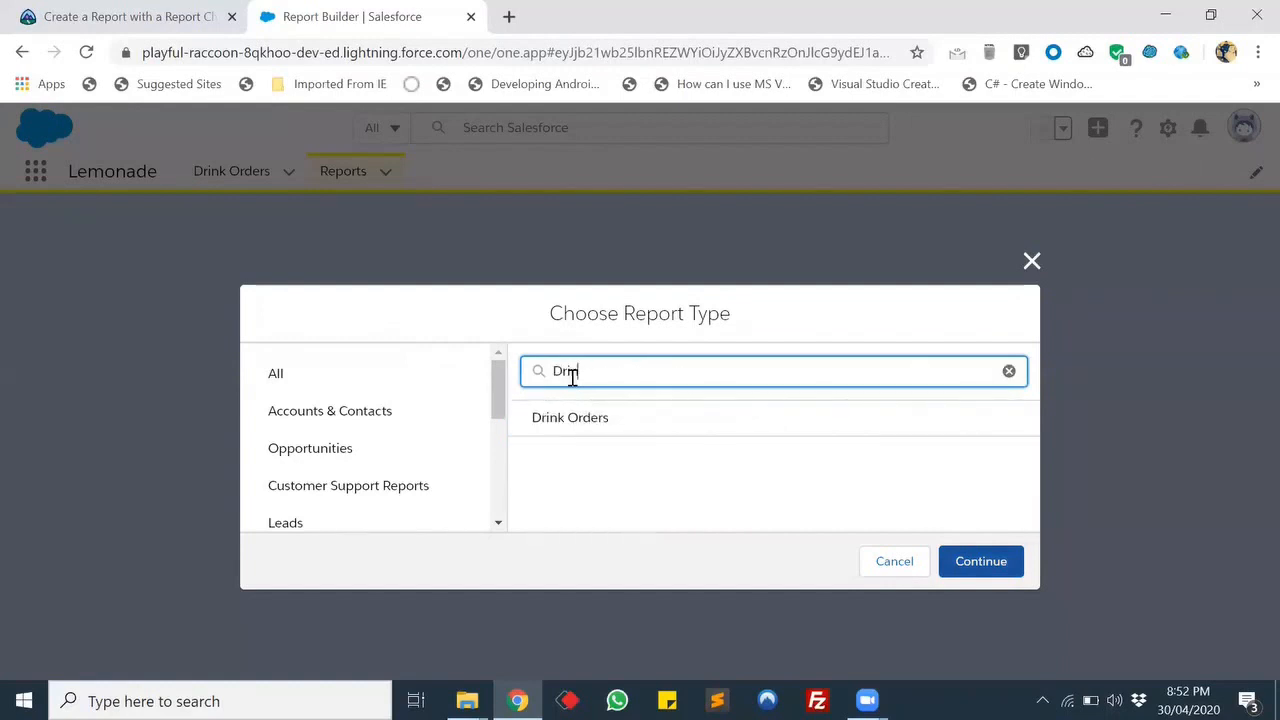
click(578, 416)
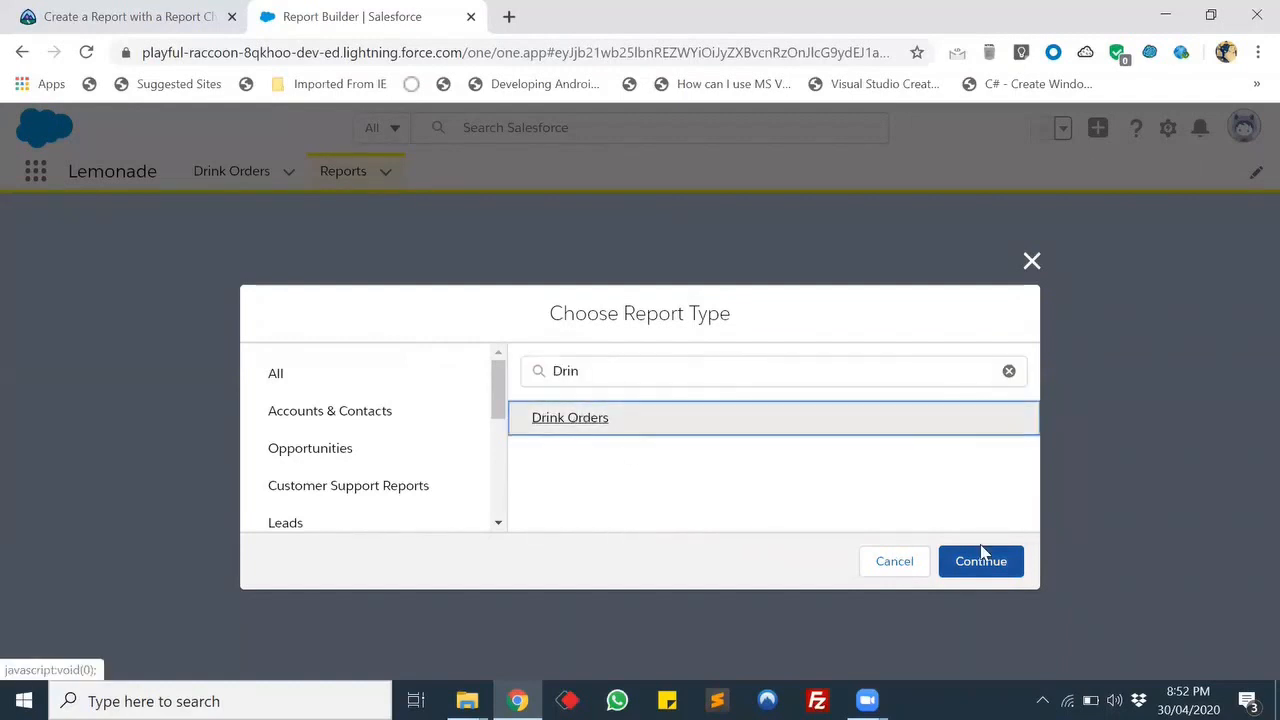
click(995, 572)
- Read Trailhead's column instructions, and add the Flavor column to the new Drink Orders report in Salesforce
click(185, 12)
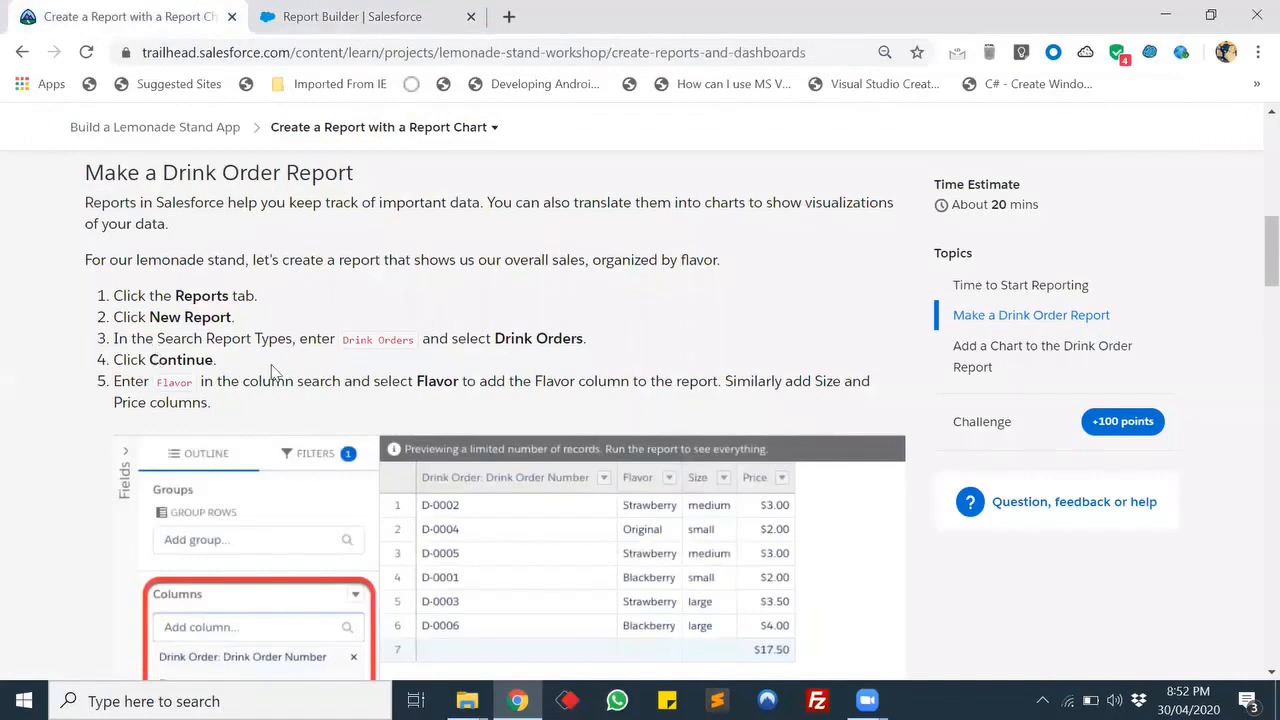
scroll(414, 330, down, 1)
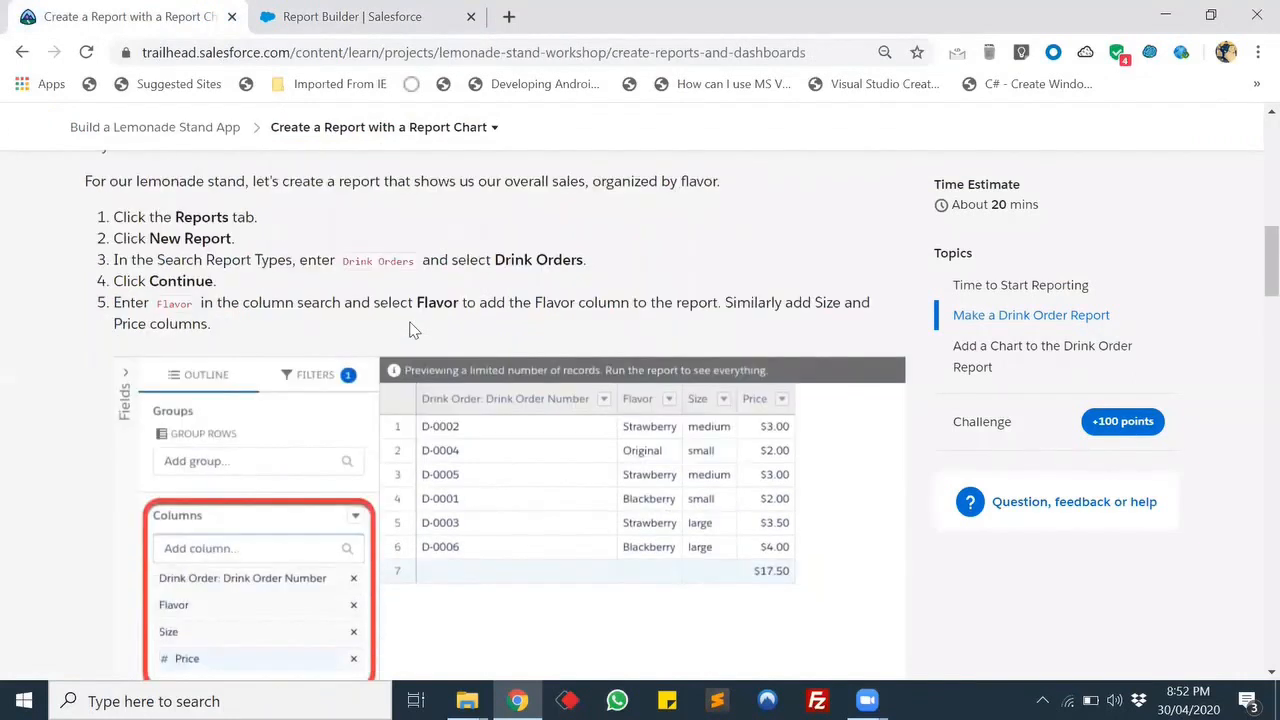
scroll(414, 330, down, 1)
click(298, 10)
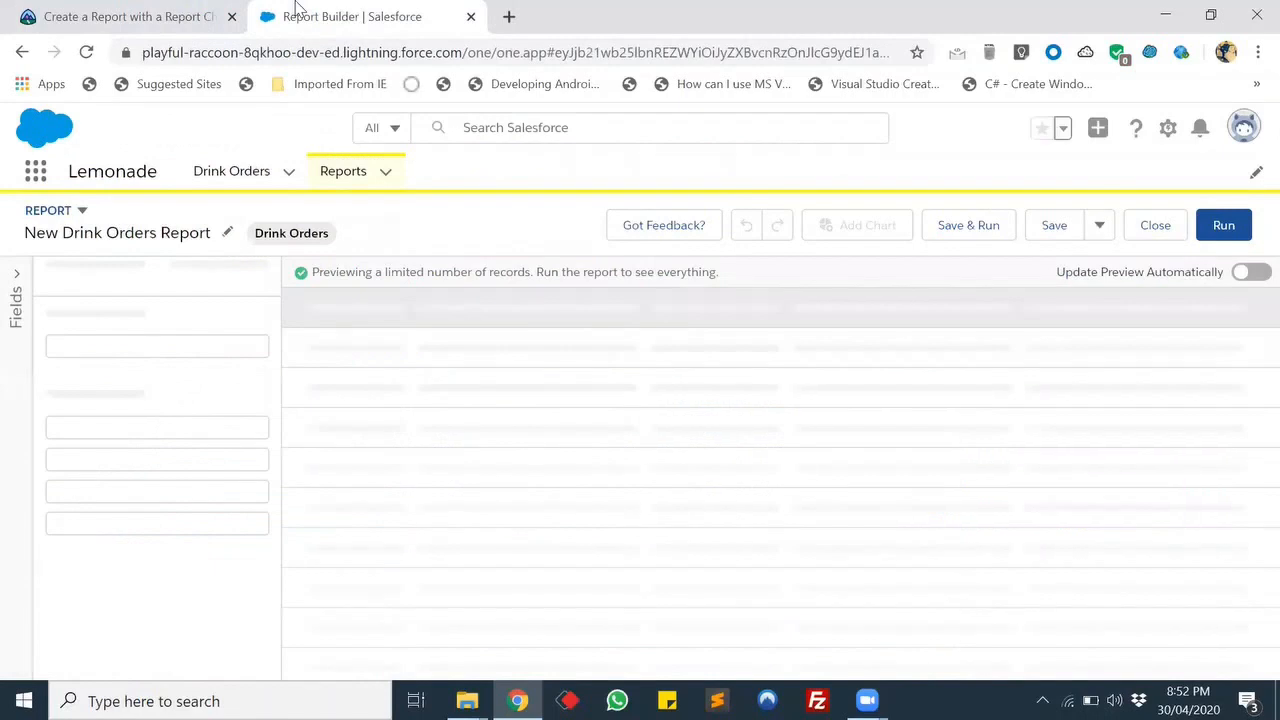
click(180, 10)
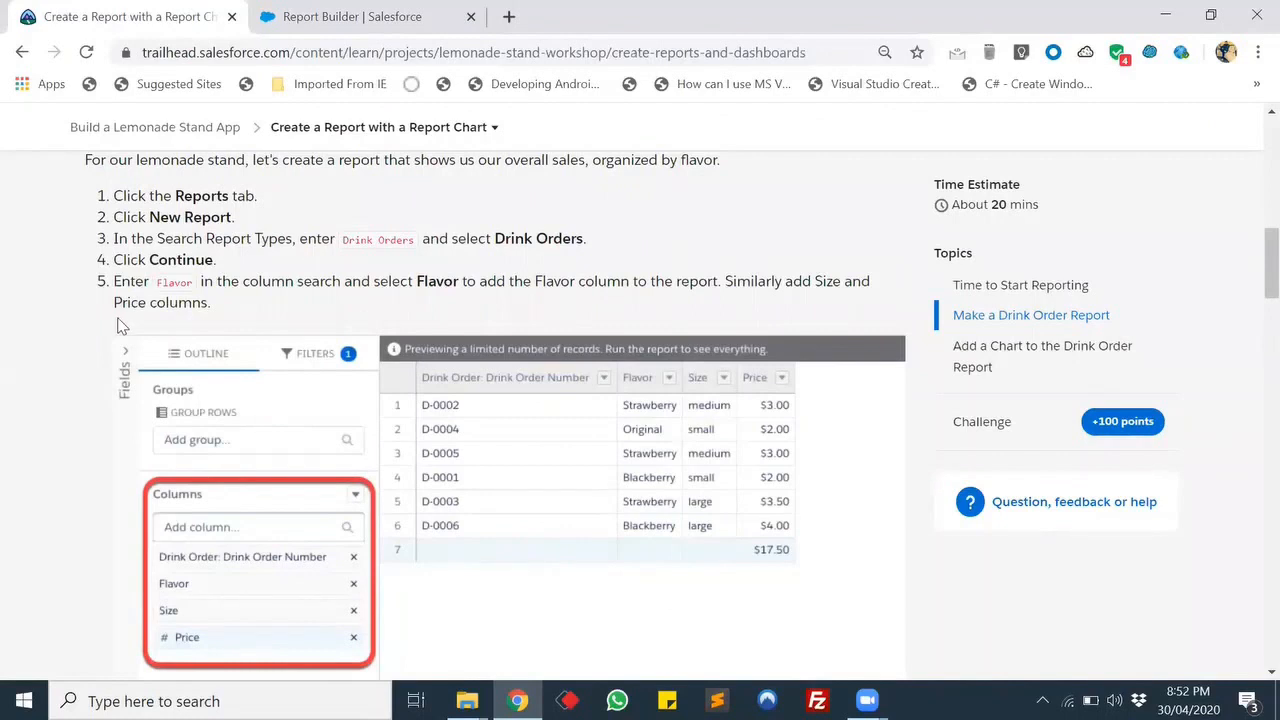
click(328, 8)
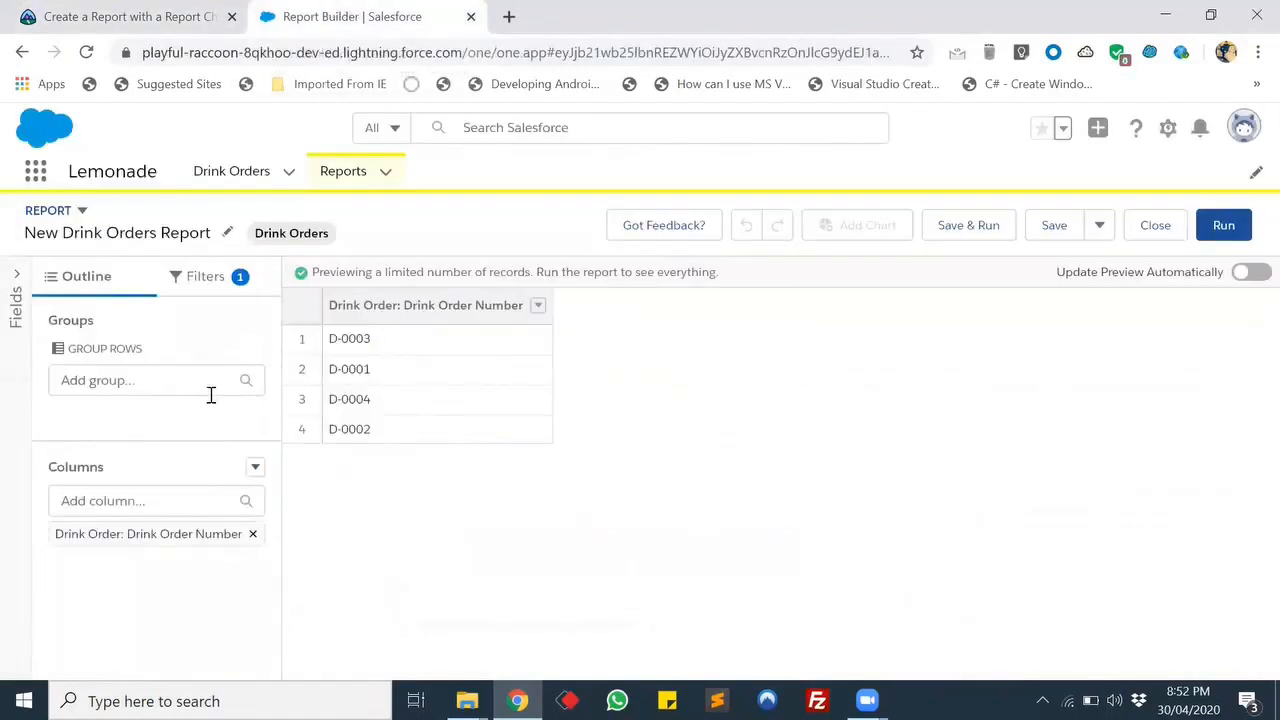
click(145, 505)
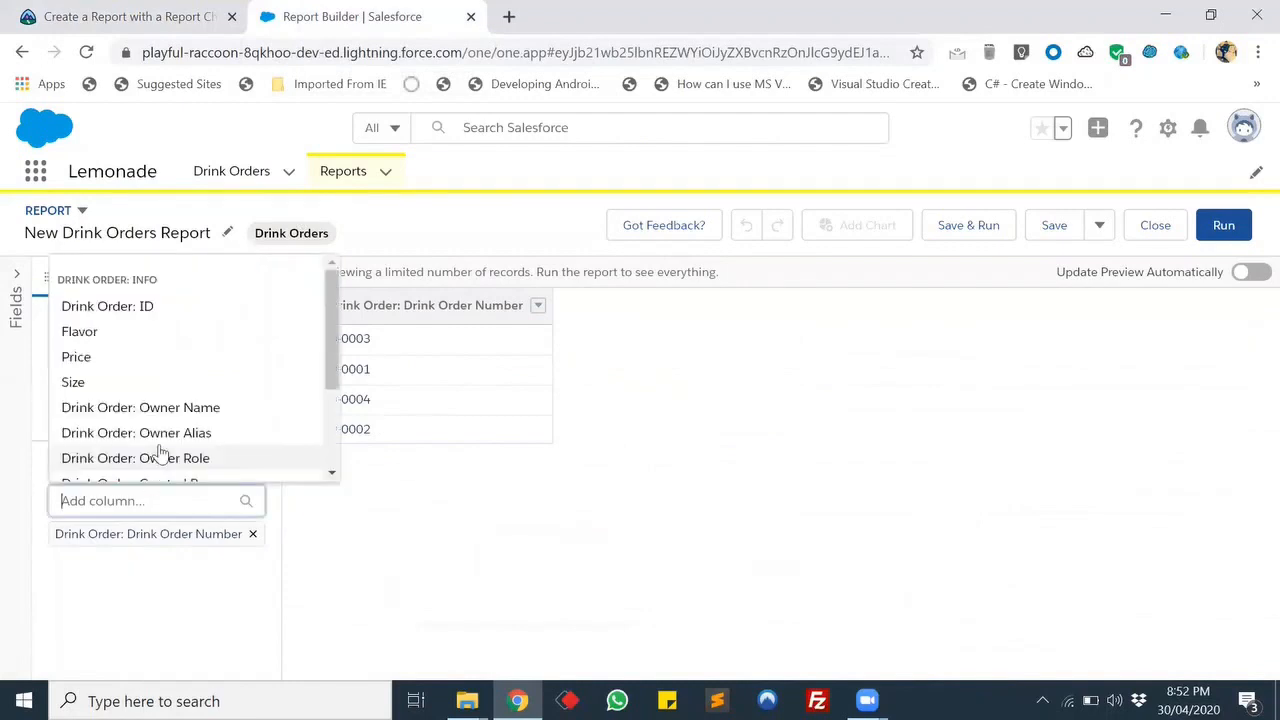
text(fla)
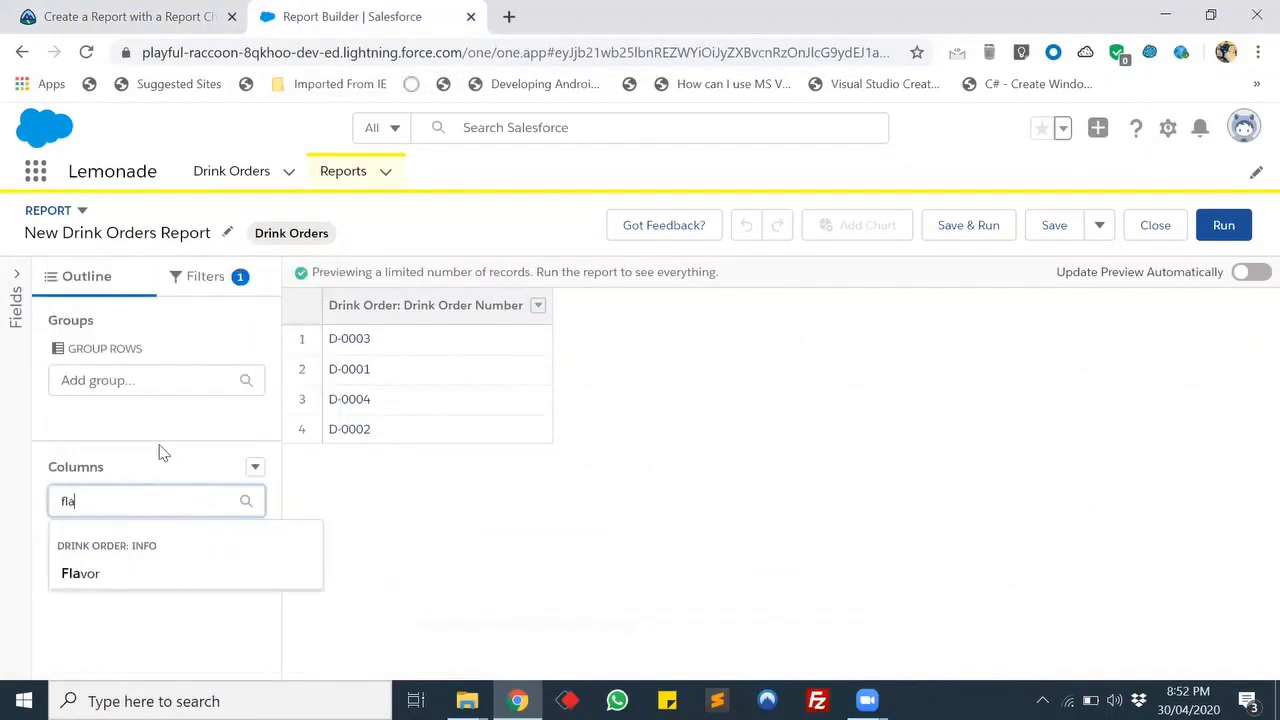
click(140, 571)
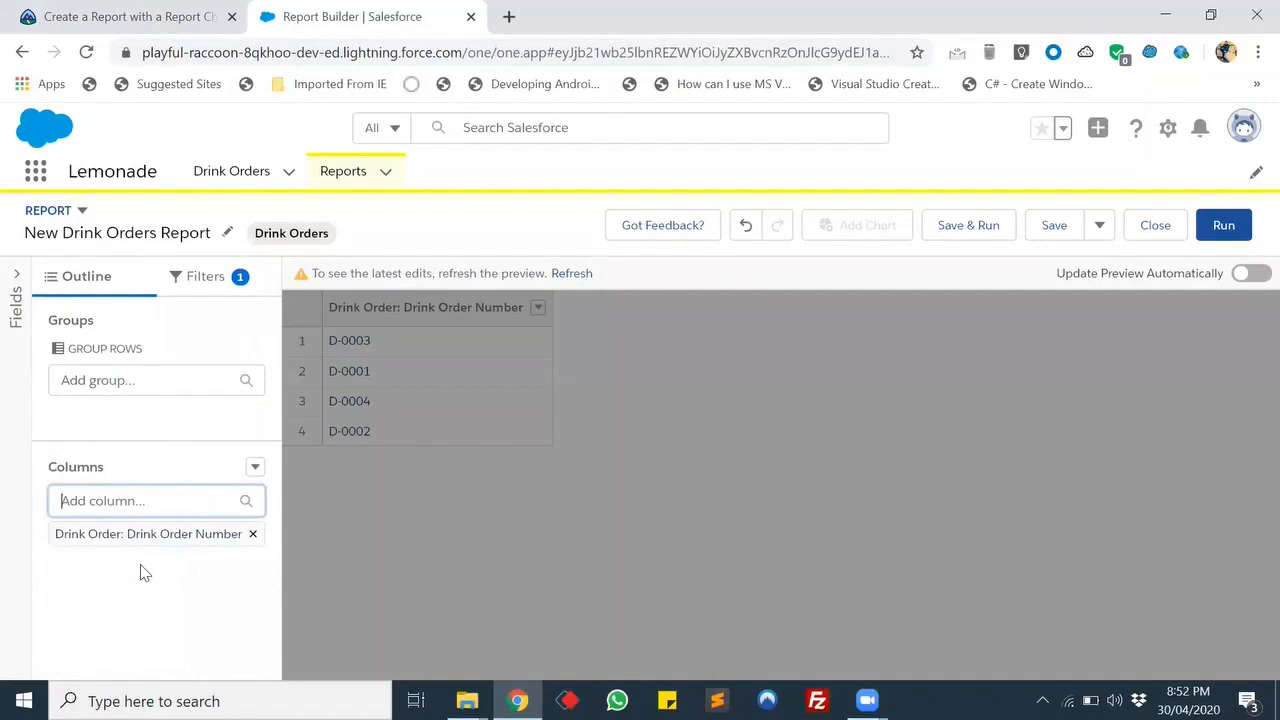
- Check Trailhead for the remaining columns, and add Size and Price to the report in Salesforce
click(183, 18)
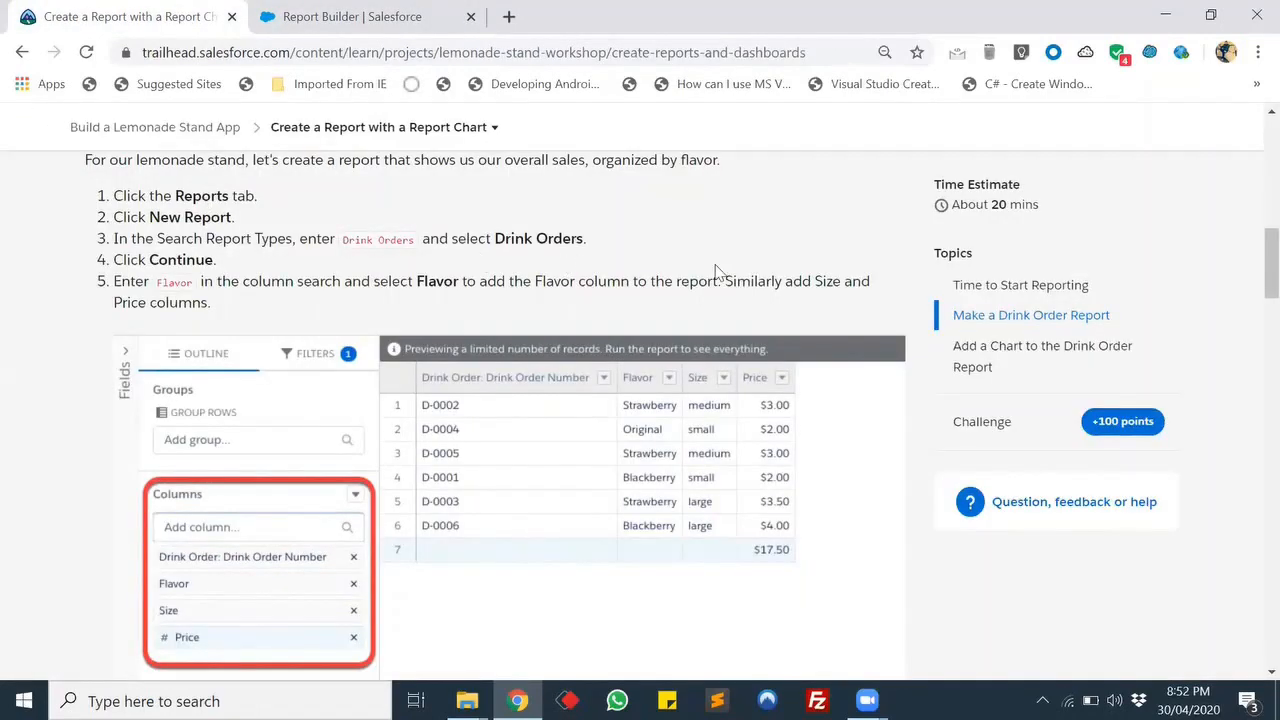
click(296, 10)
click(130, 499)
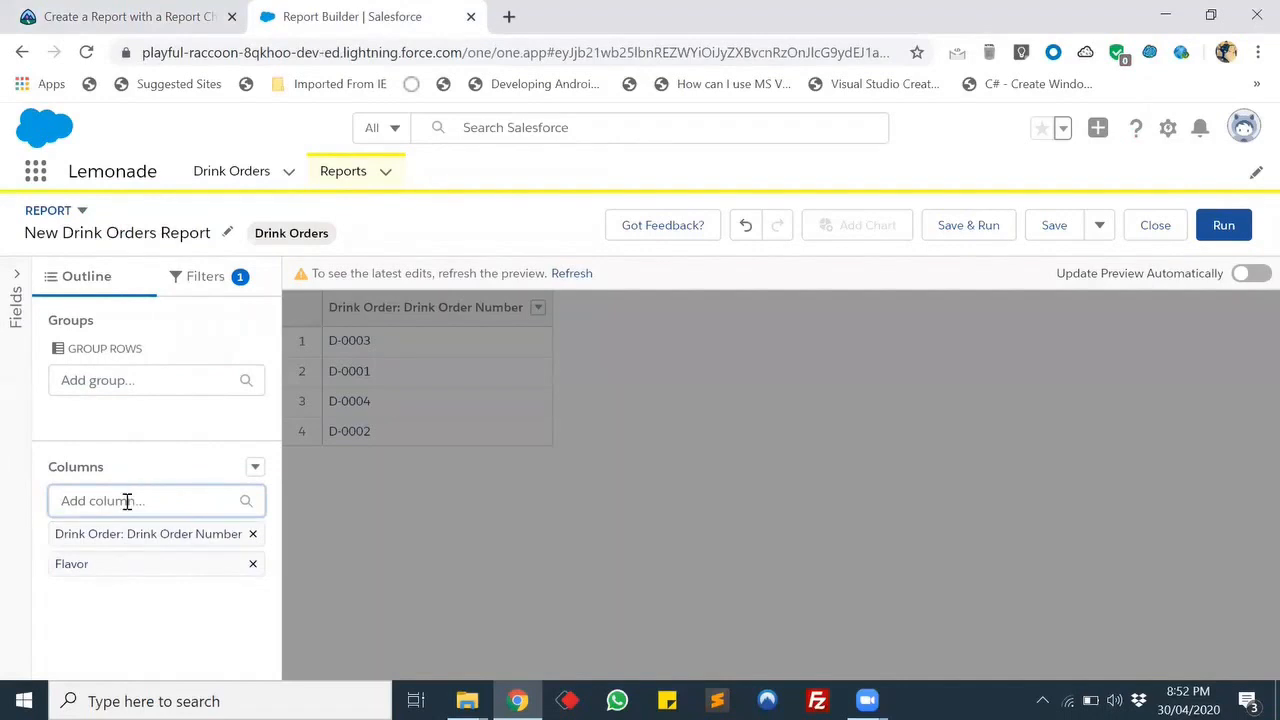
text(size)
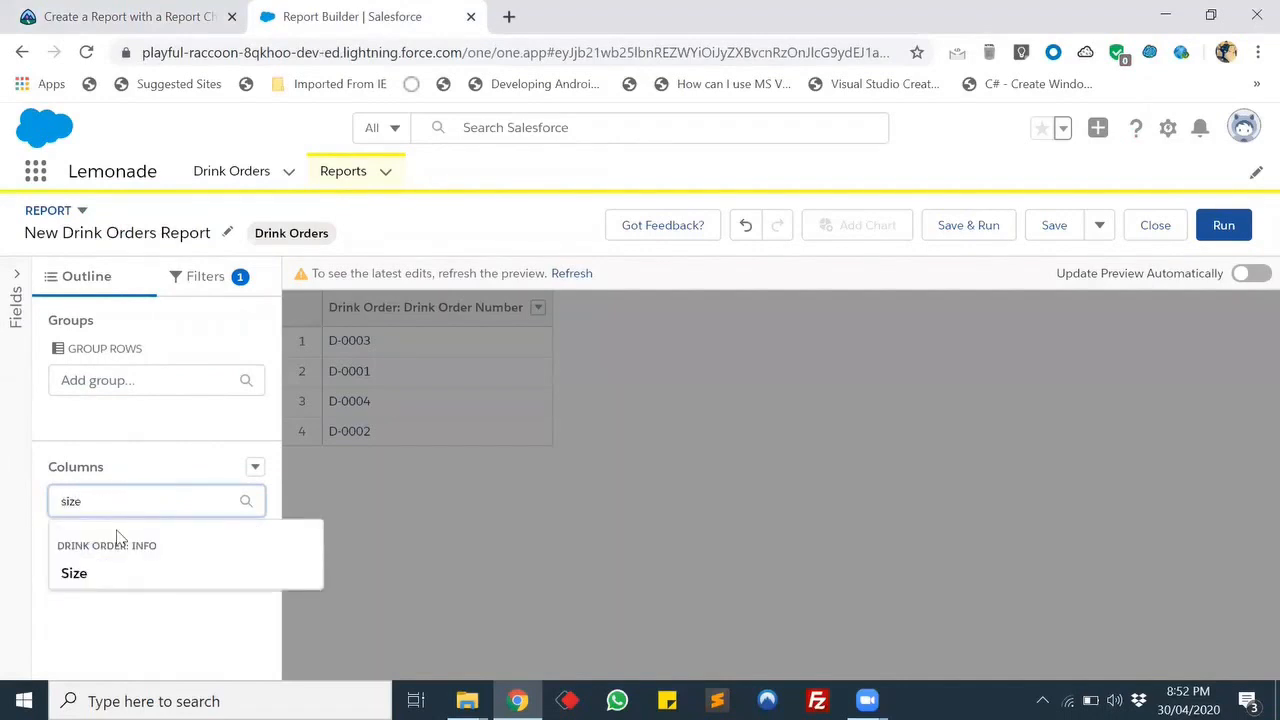
click(92, 576)
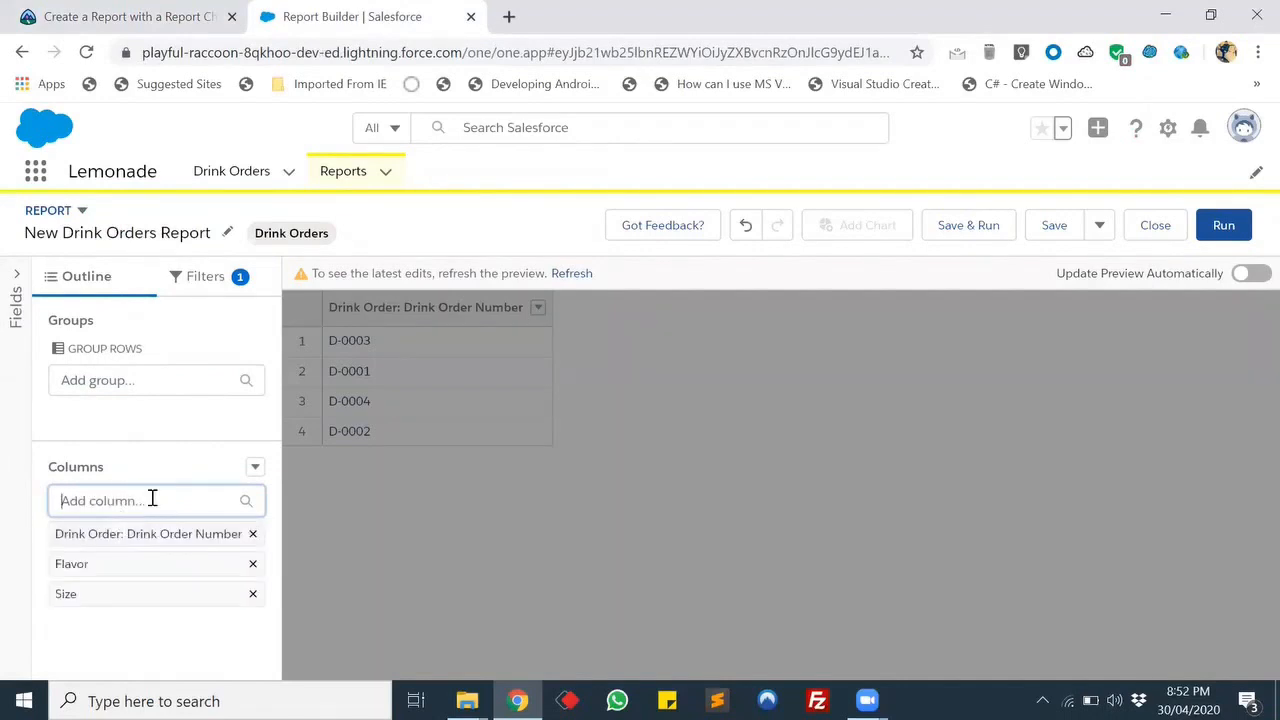
text(price)
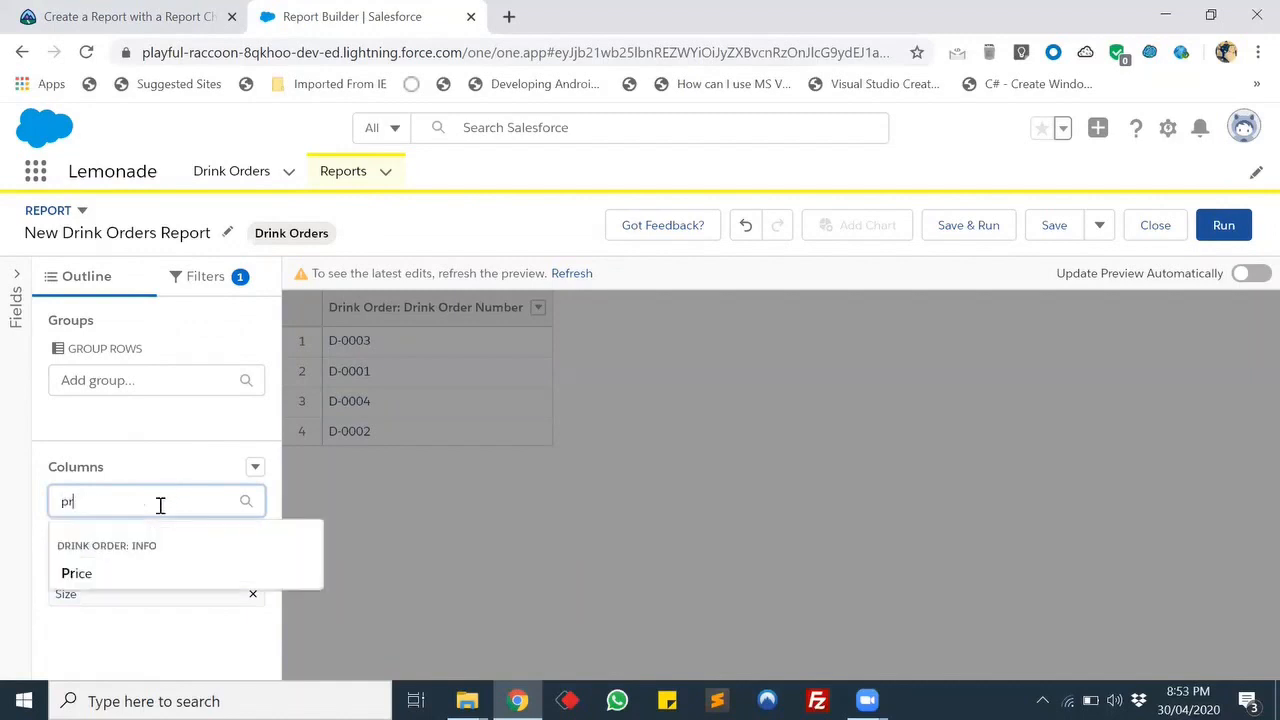
click(65, 572)
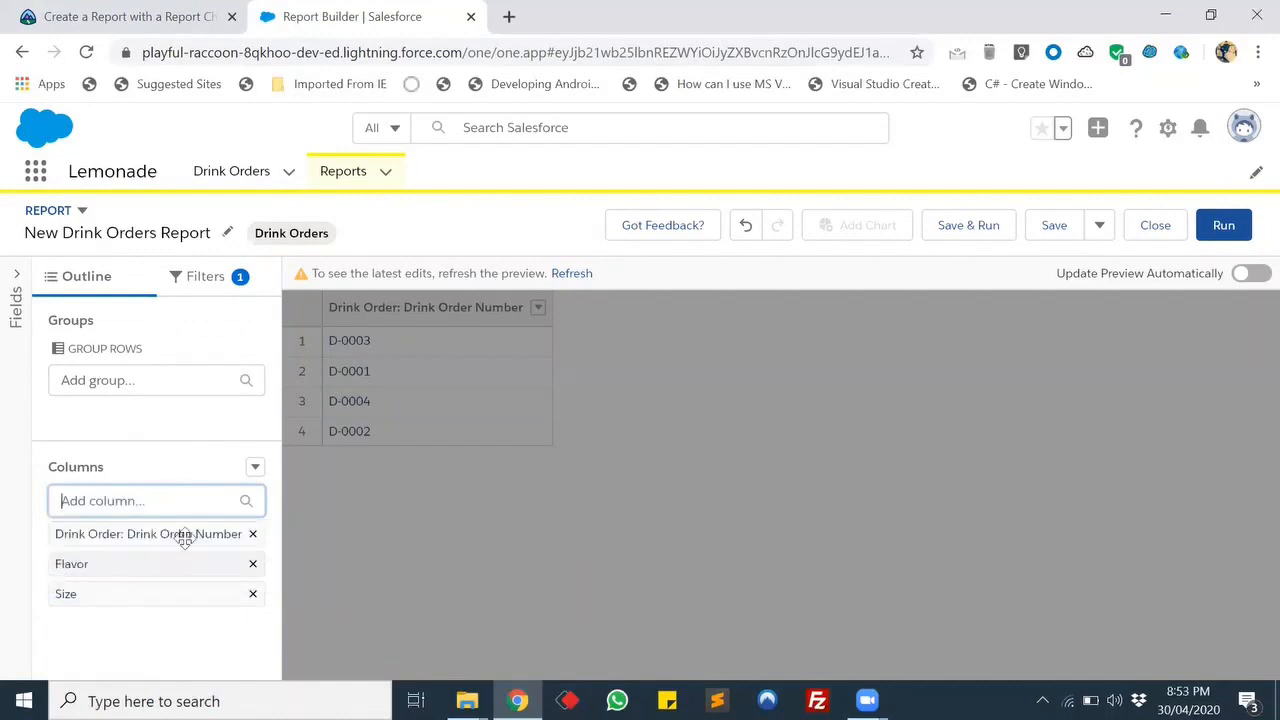
- Read Trailhead's row grouping and summarizing instructions, and refresh the report preview in Salesforce
click(167, 12)
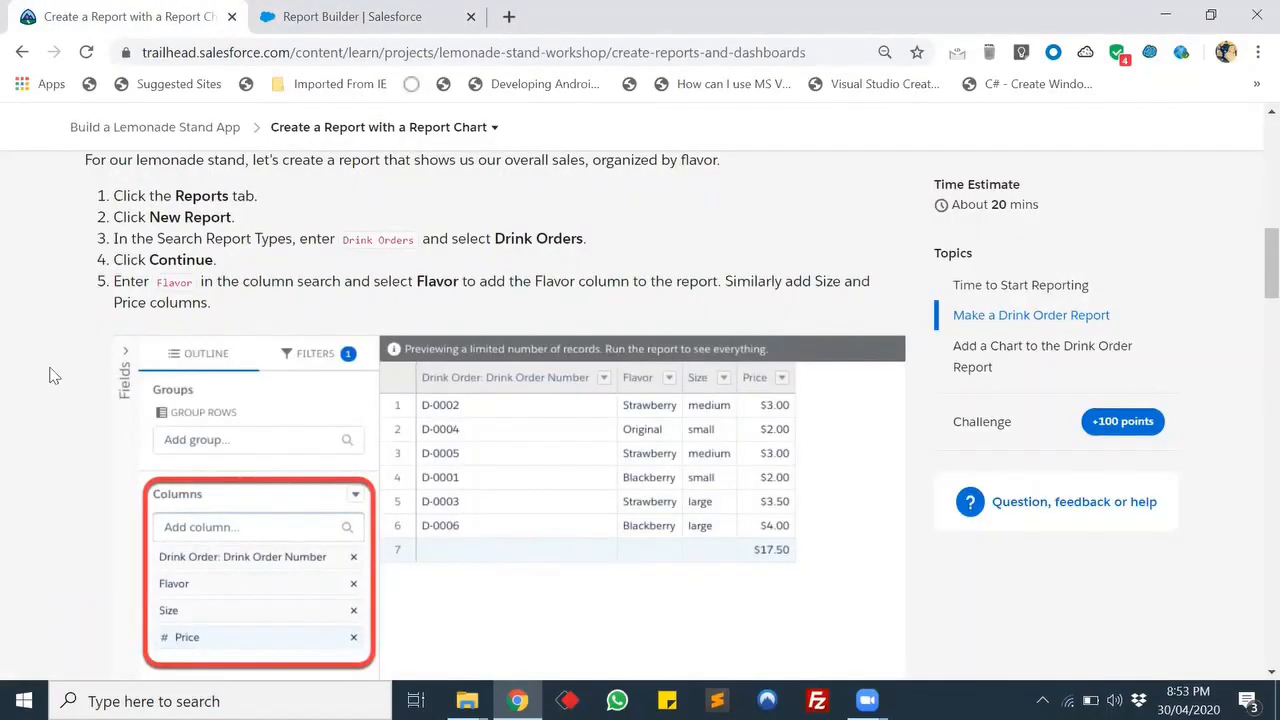
scroll(52, 372, down, 4)
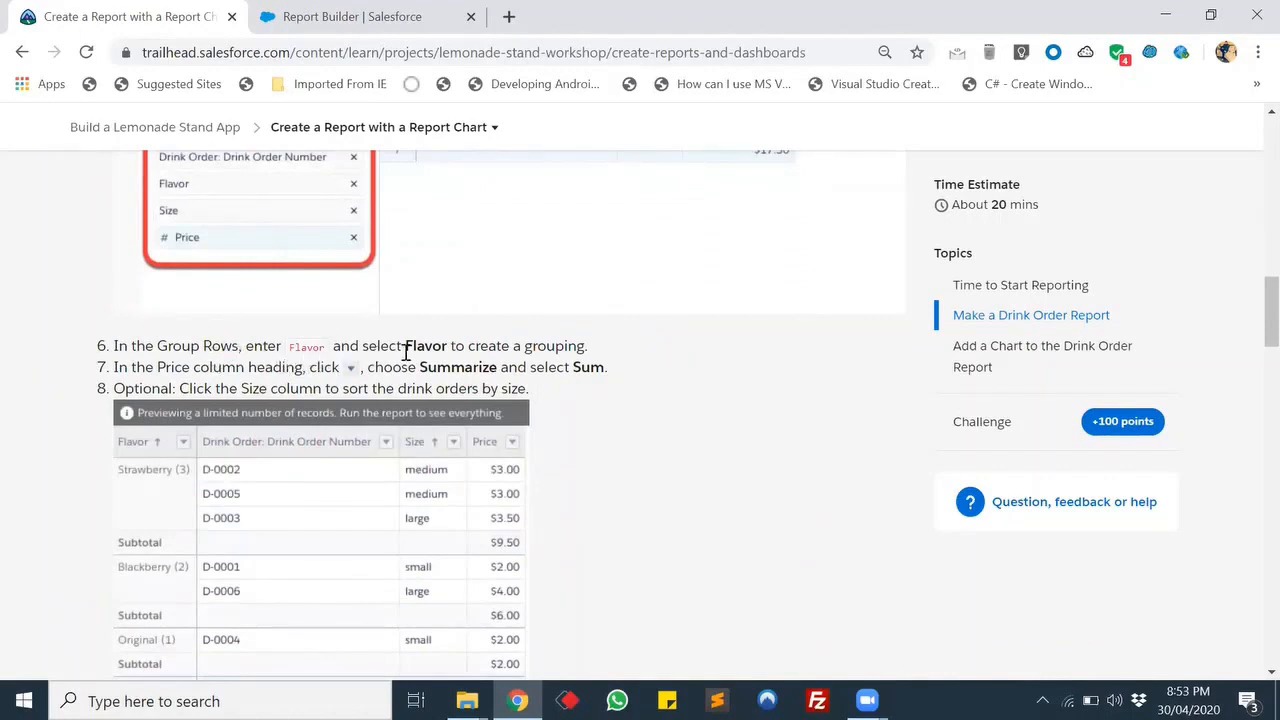
click(365, 12)
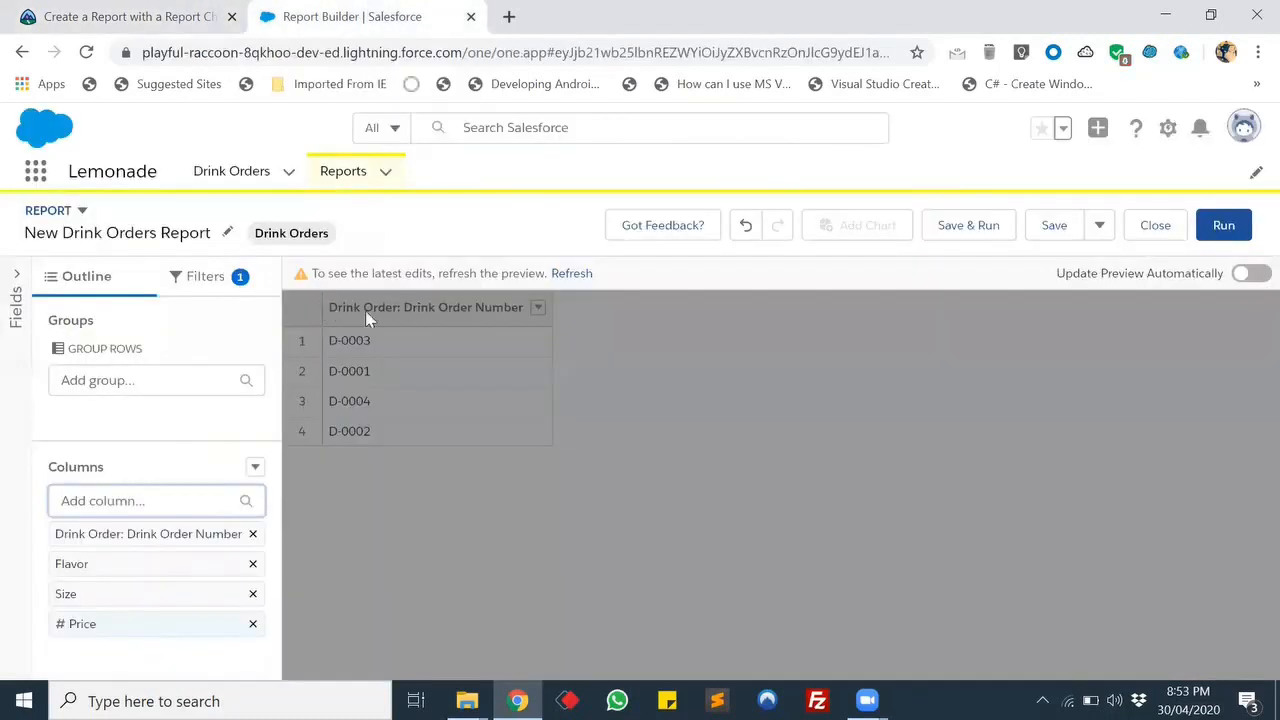
click(572, 274)
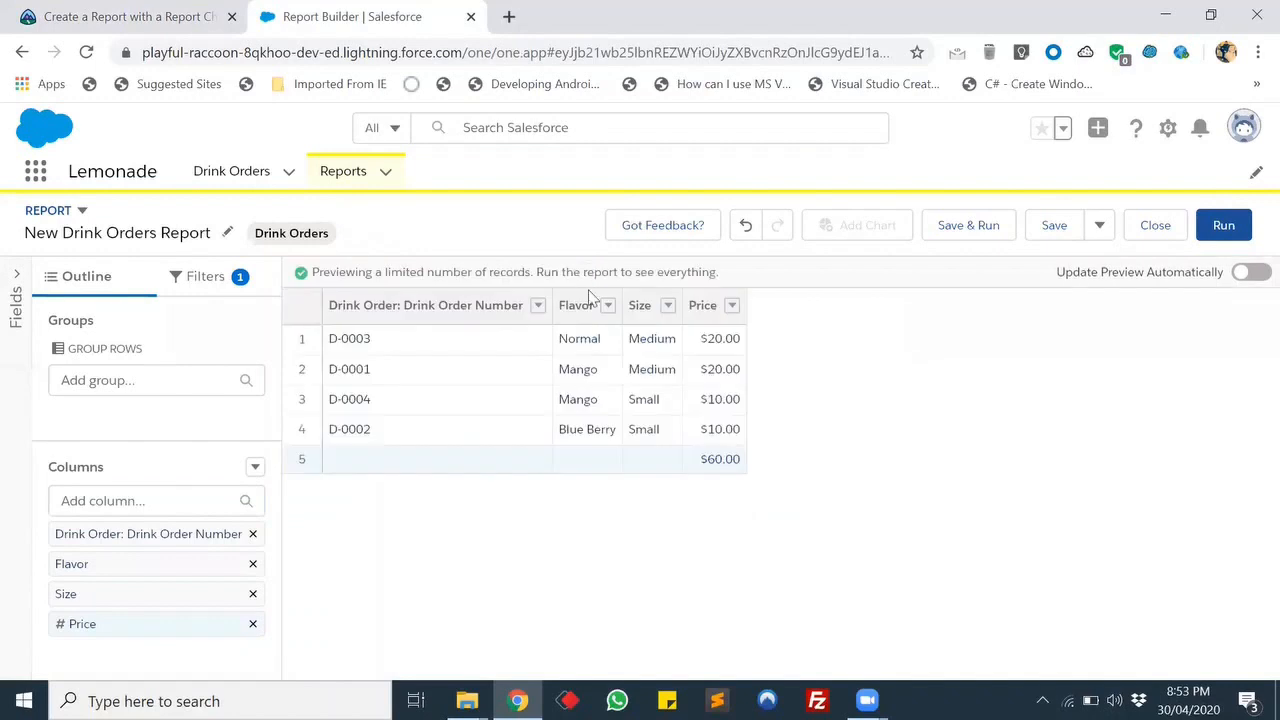
- Turn on automatic preview updates, with the report sorted ascending by Flavor and its rows grouped by that field
click(130, 16)
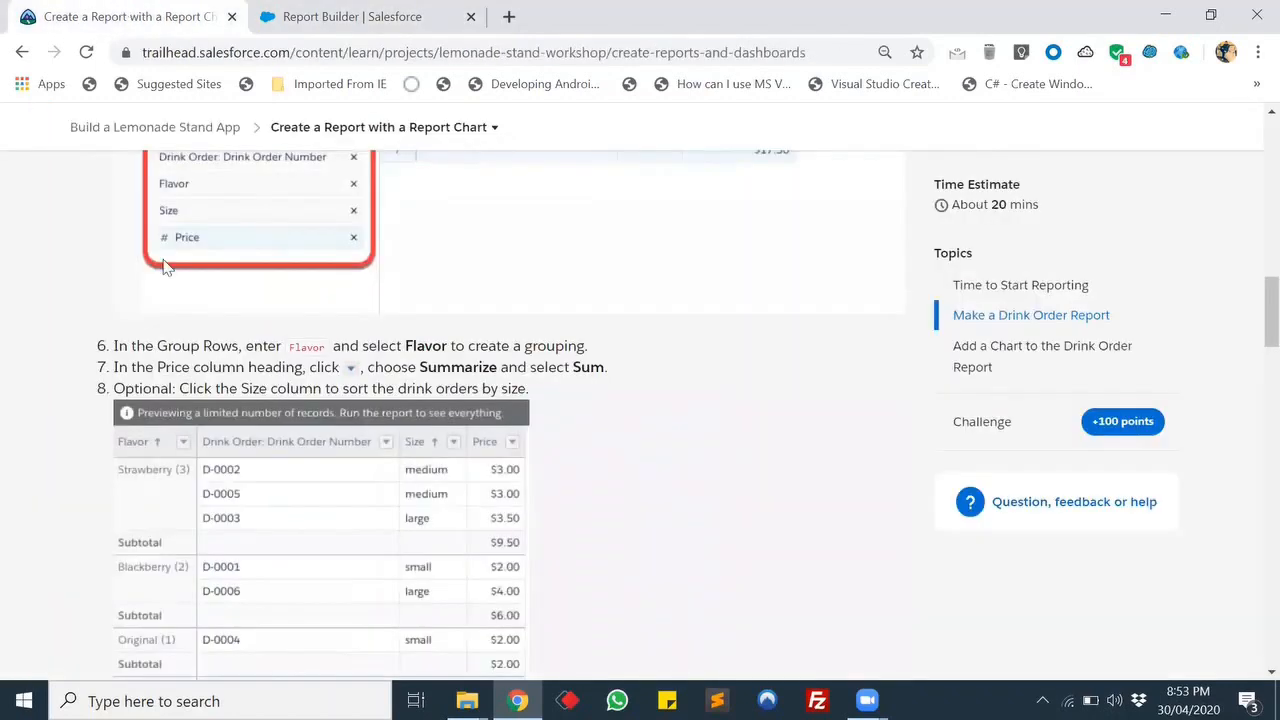
click(358, 14)
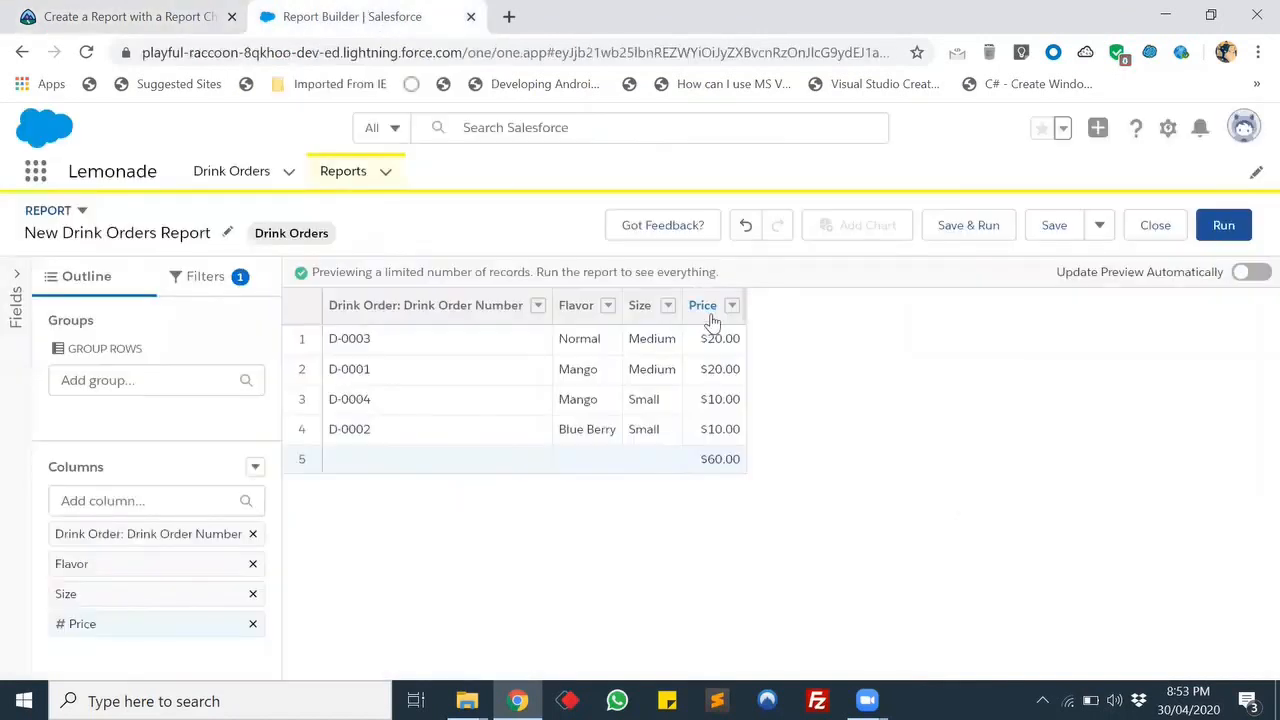
click(609, 316)
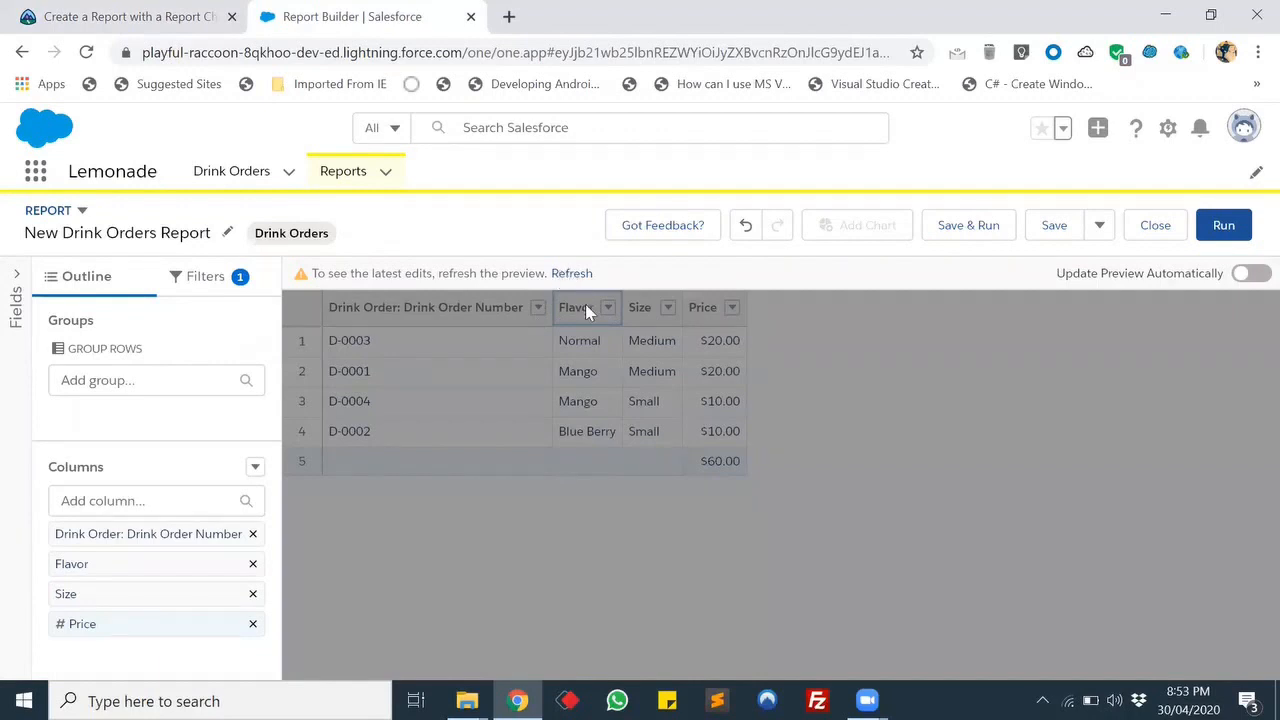
click(1250, 273)
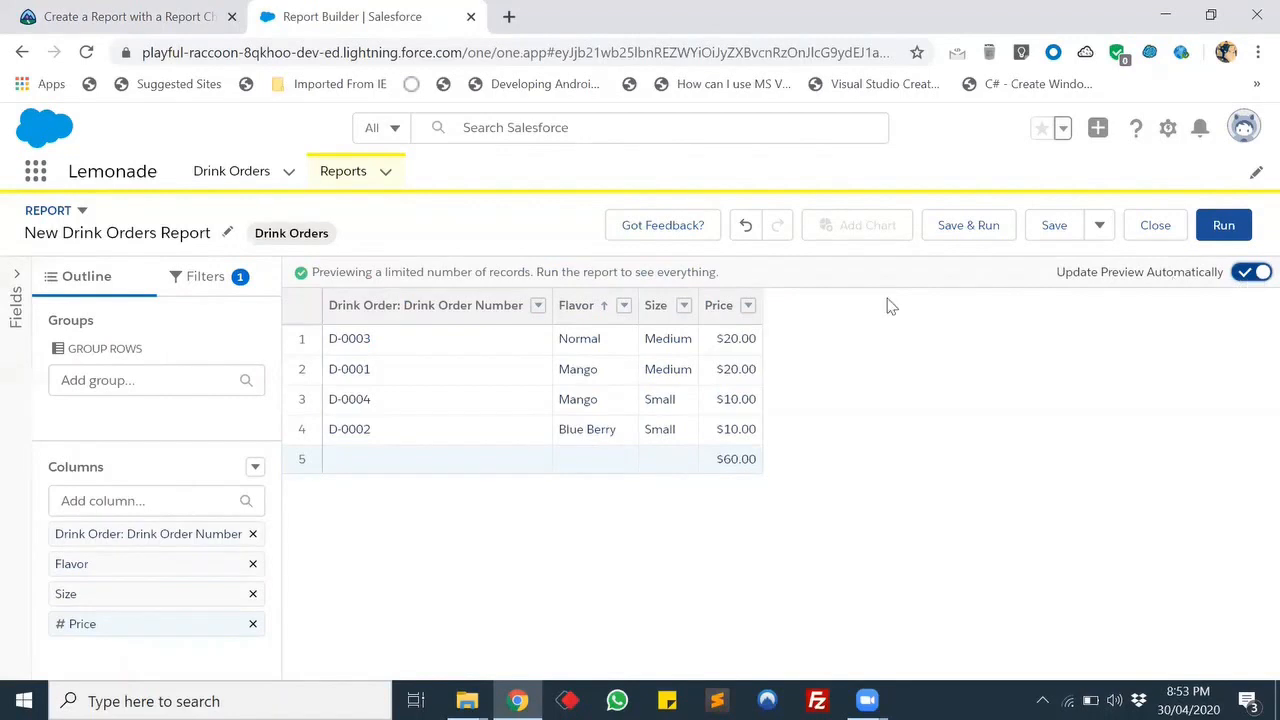
click(623, 306)
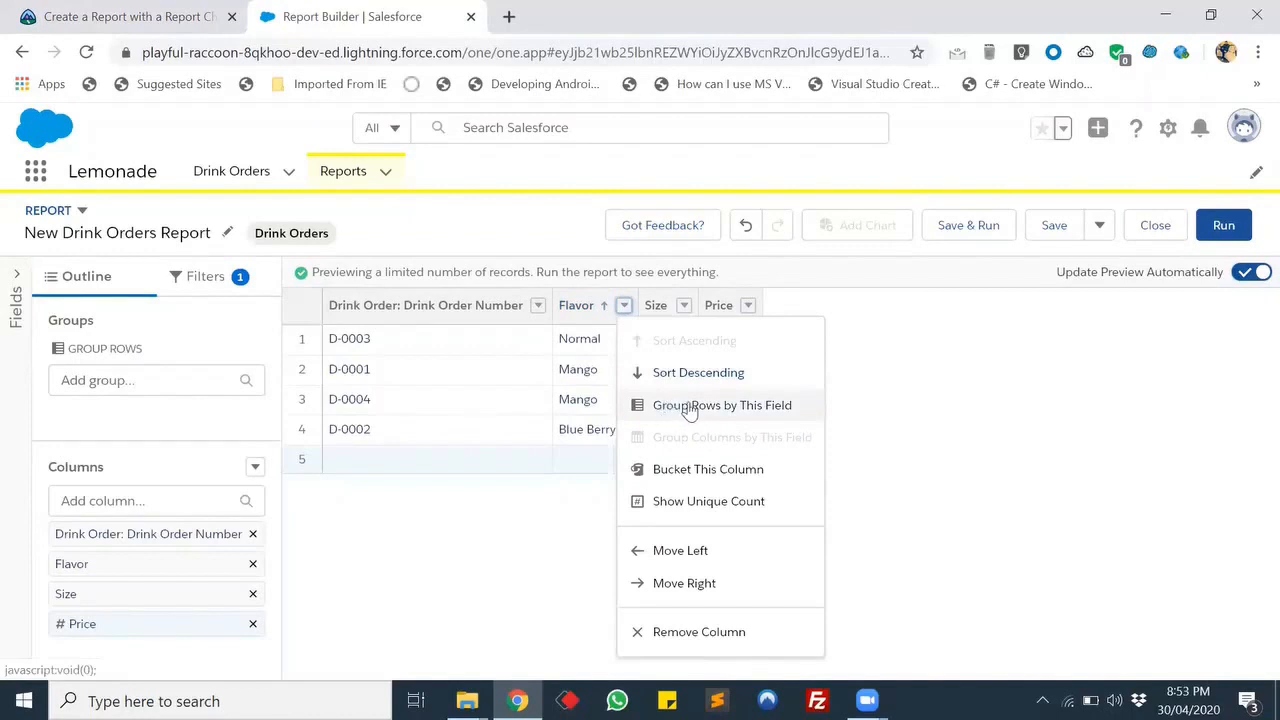
click(722, 413)
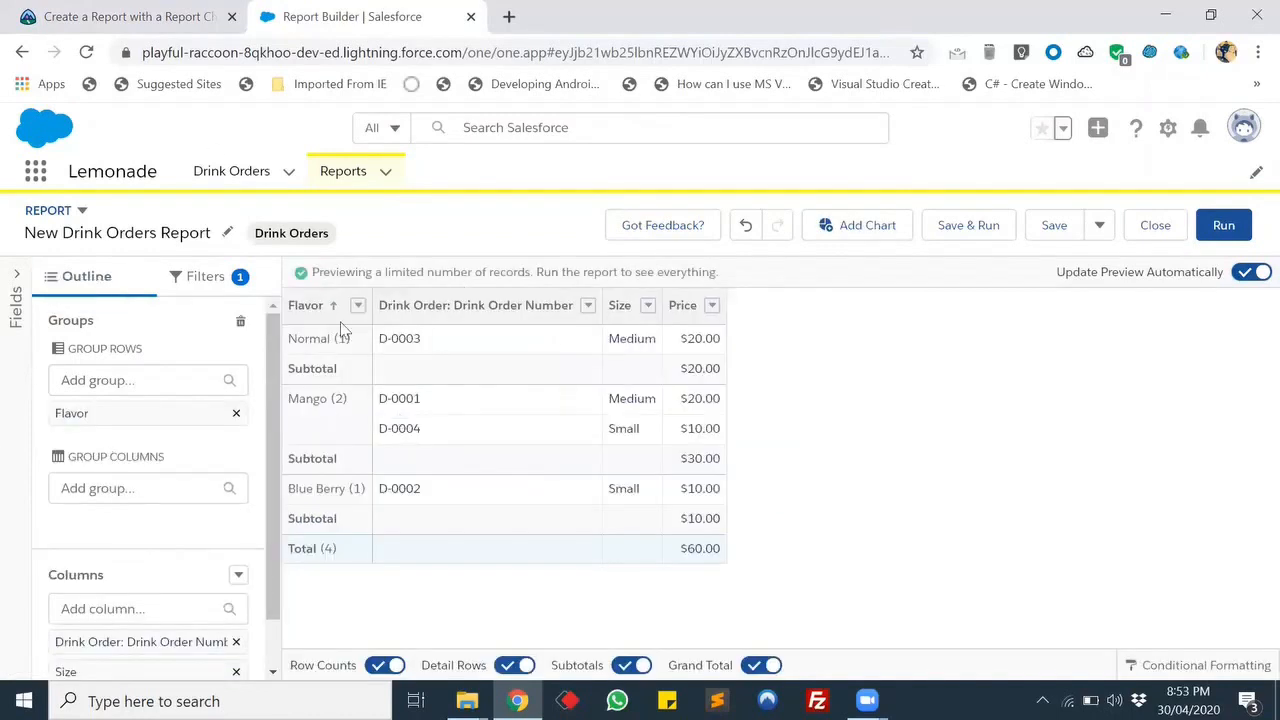
- Check Trailhead's summarizing instruction, and toggle the Sum summary of the report's Price column in Salesforce
click(165, 16)
scroll(385, 377, down, 1)
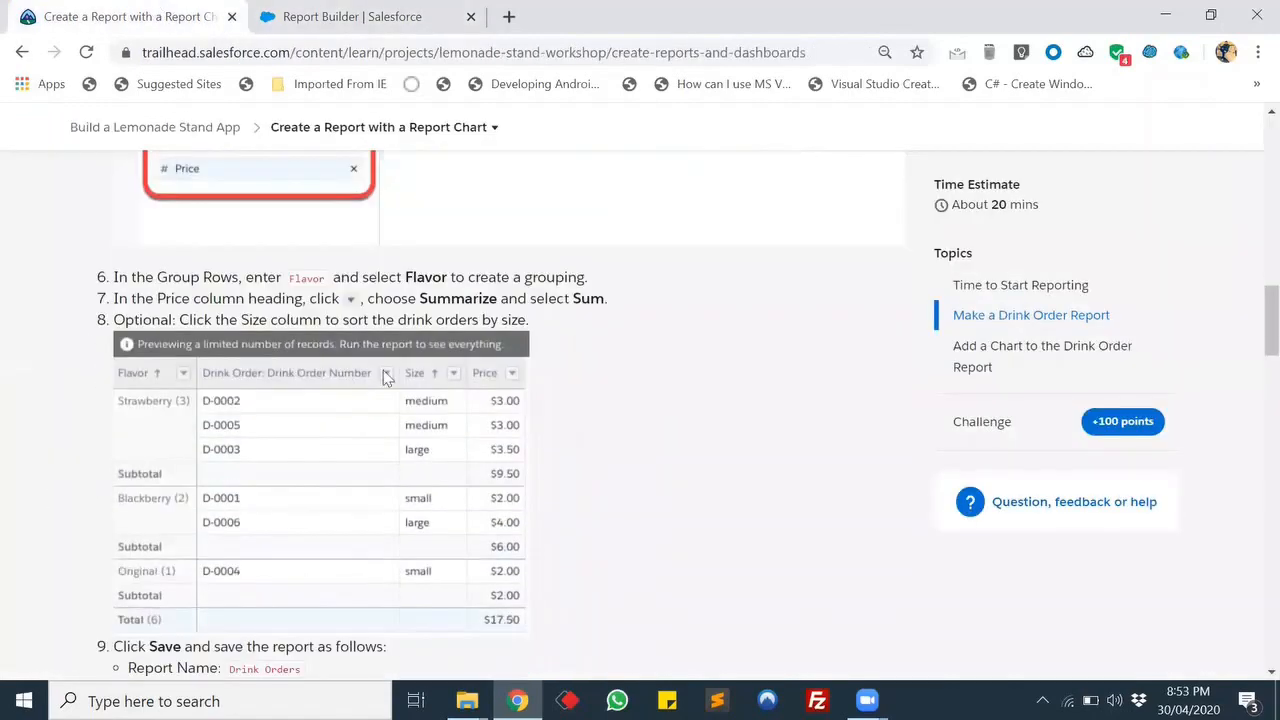
scroll(385, 377, down, 1)
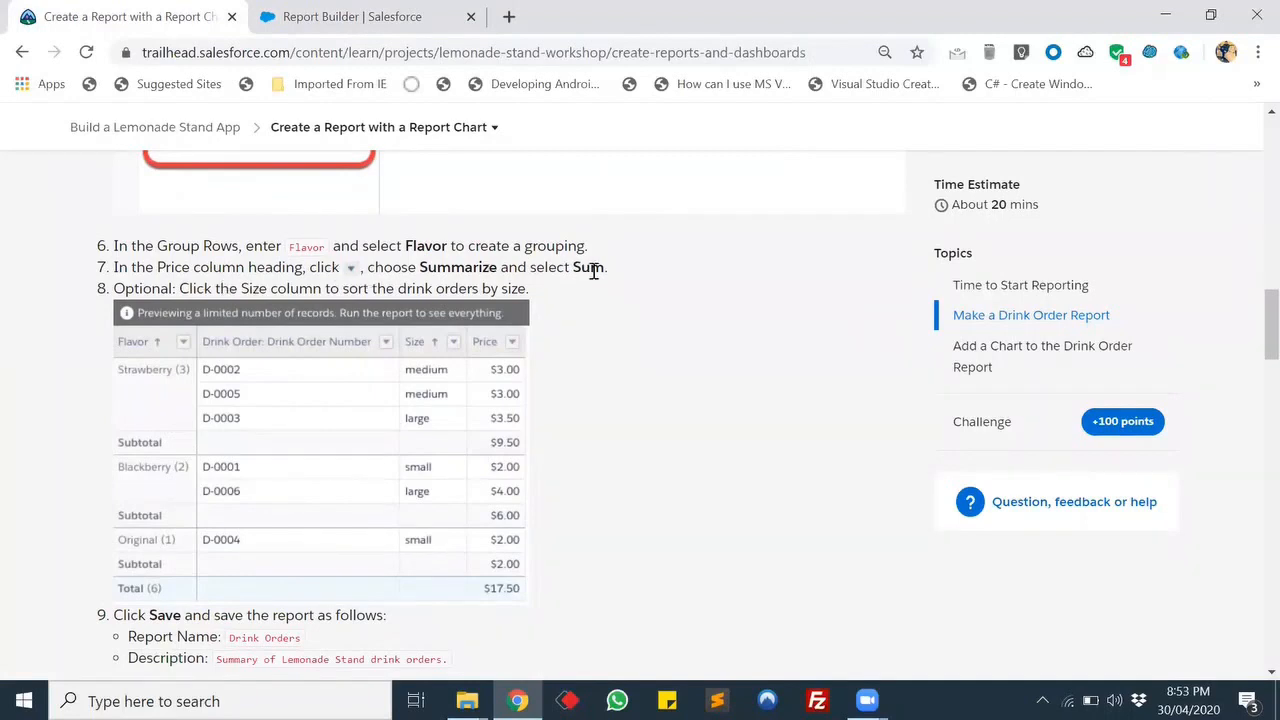
click(303, 16)
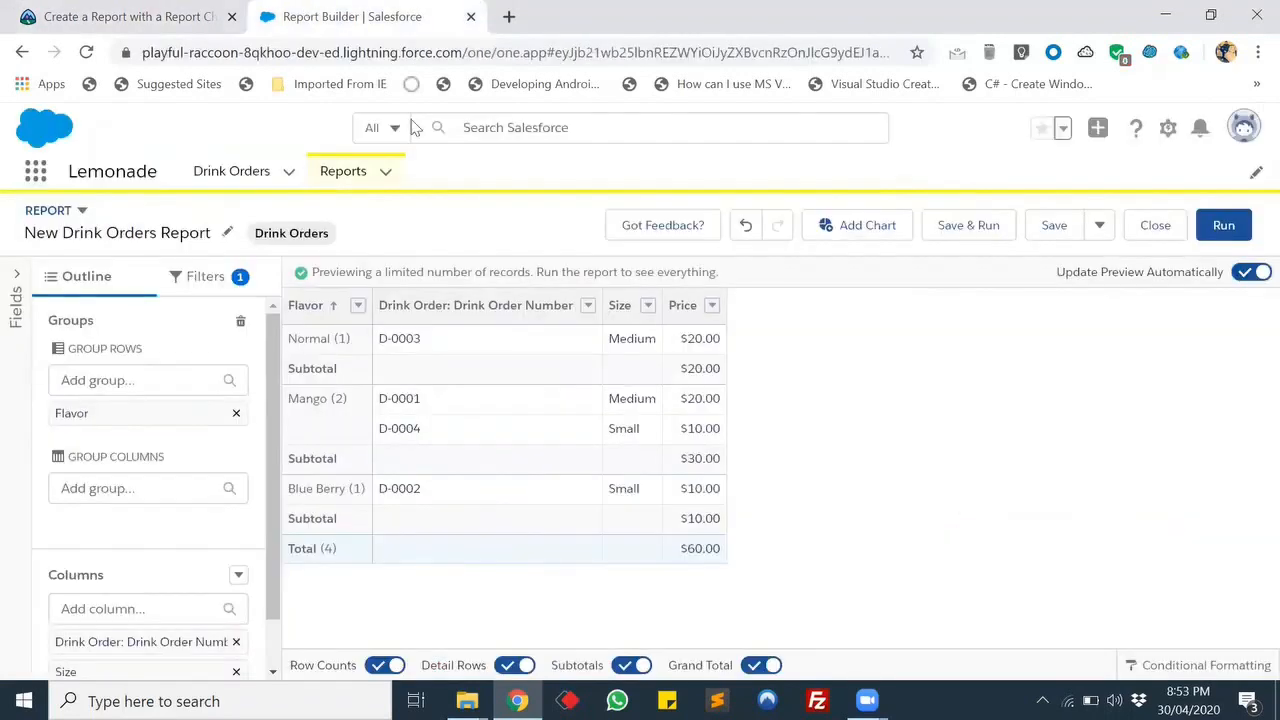
click(711, 306)
mouse_move(768, 471)
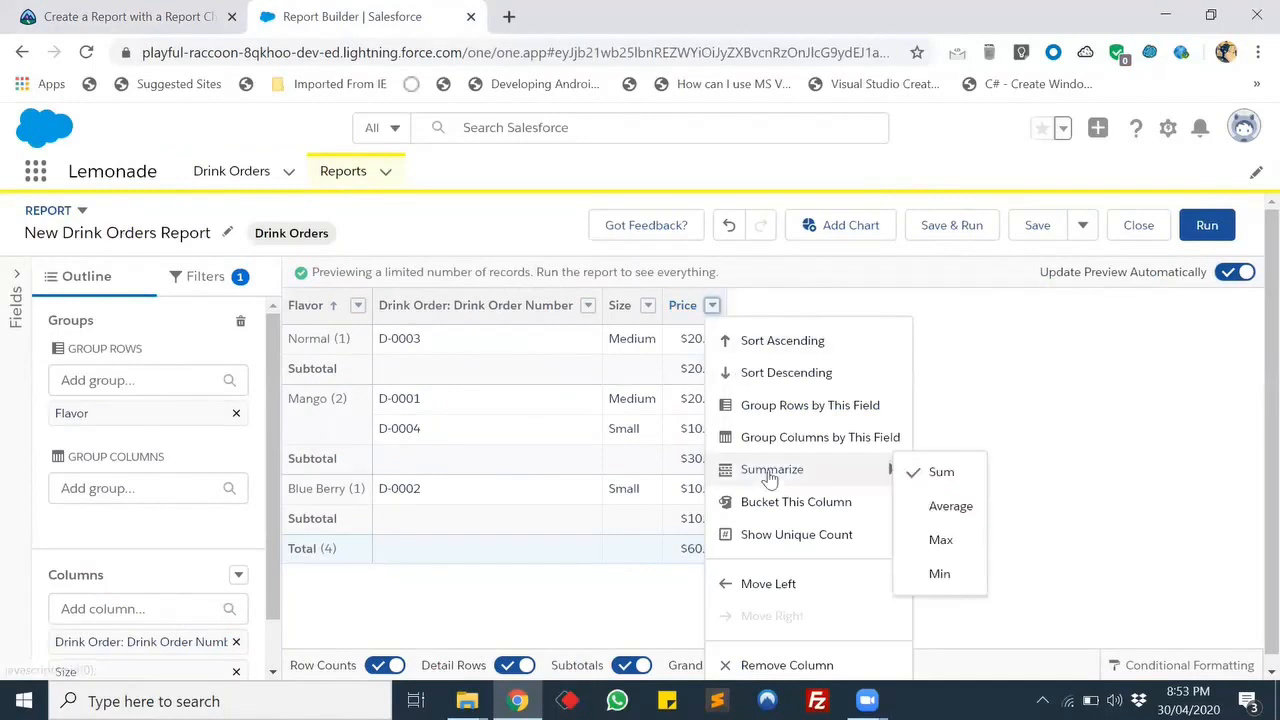
click(935, 478)
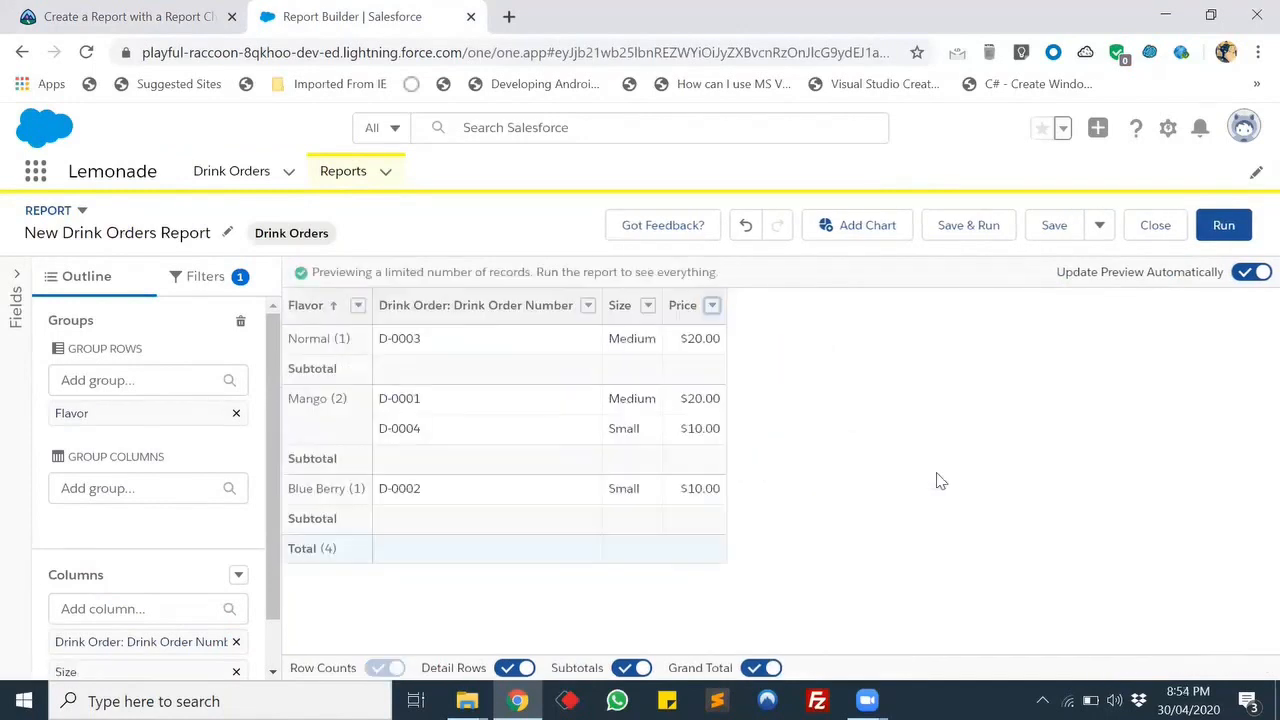
- Copy the report name from Trailhead's saving instructions, and start saving the Salesforce report with the name Drink Orders
click(170, 14)
scroll(63, 428, down, 1)
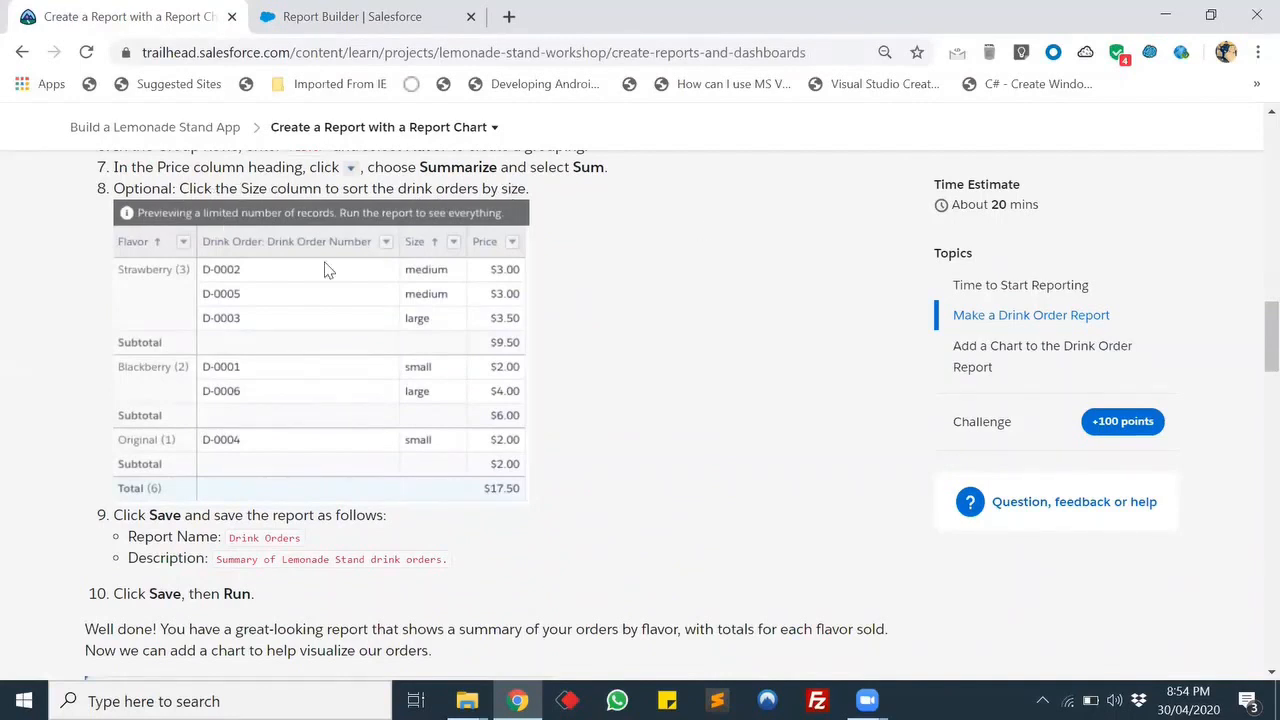
scroll(74, 370, down, 1)
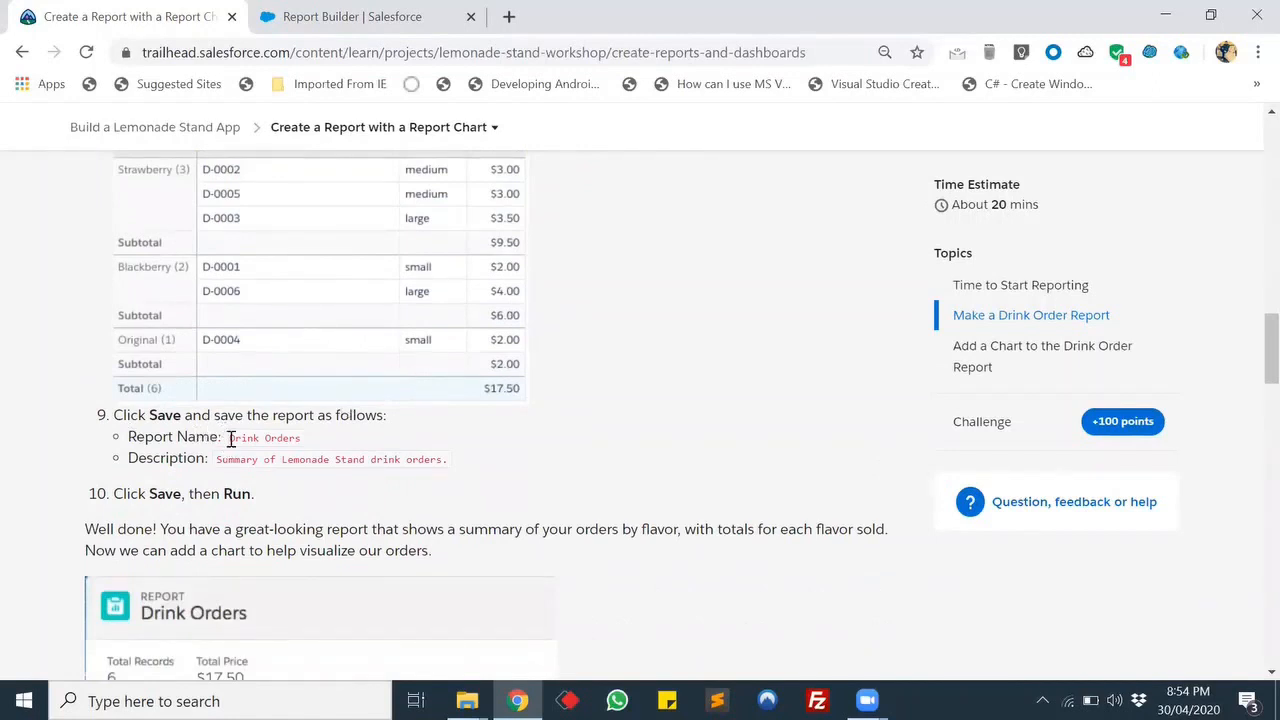
drag(229, 437, 296, 434)
key(ctrl+c)
click(378, 14)
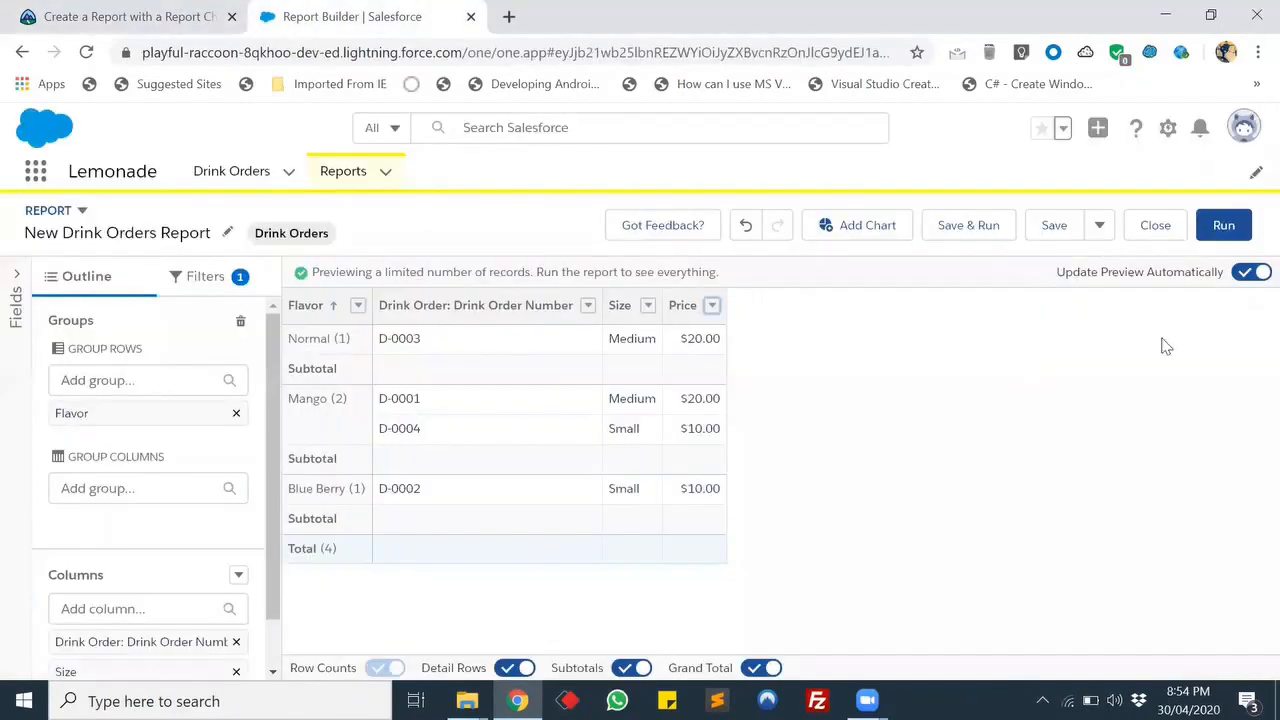
click(1050, 228)
key(ctrl+v)
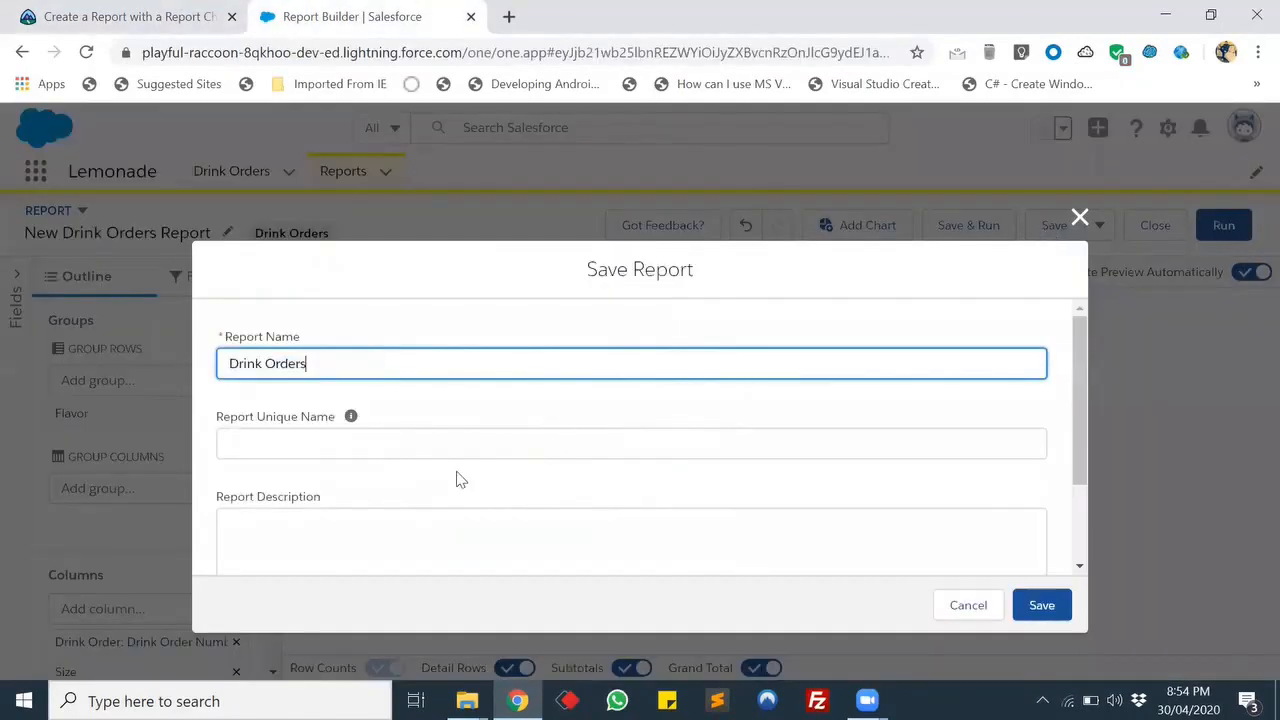
- Copy the description from Trailhead, and set the report description in Salesforce to "Summary of Lemonade Stand drink orders."
click(190, 17)
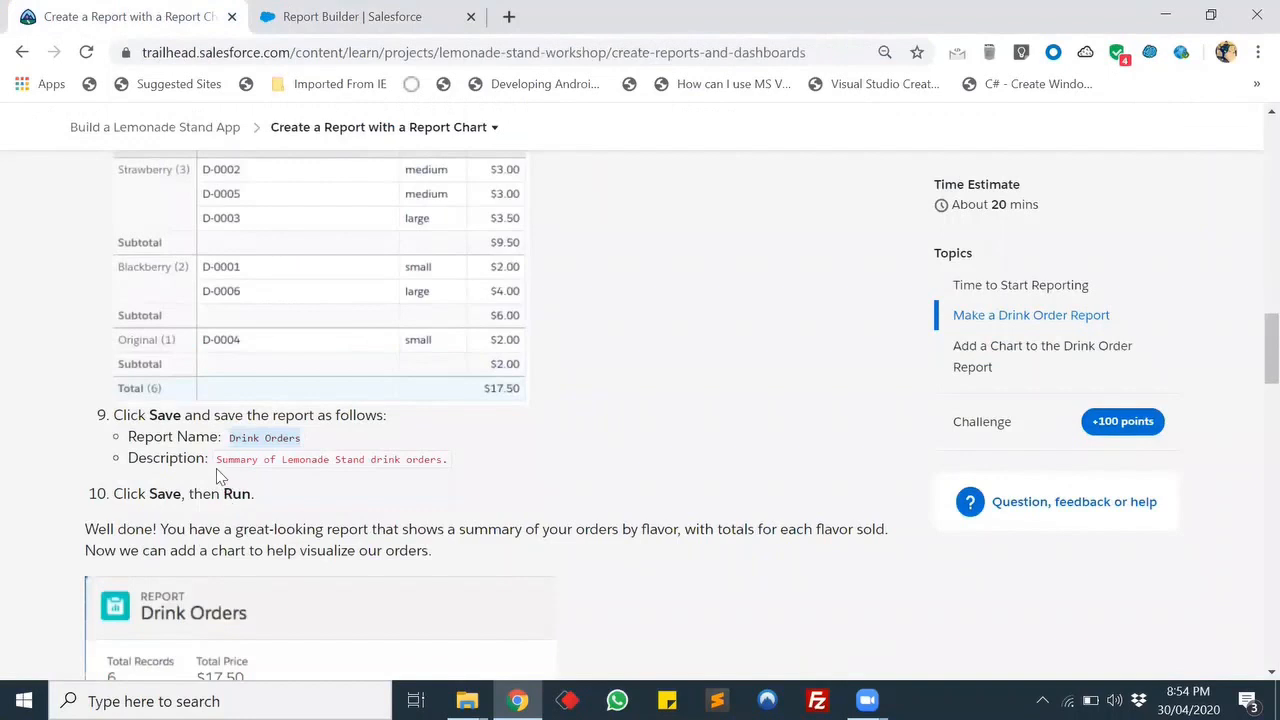
drag(217, 464, 469, 464)
key(ctrl+c)
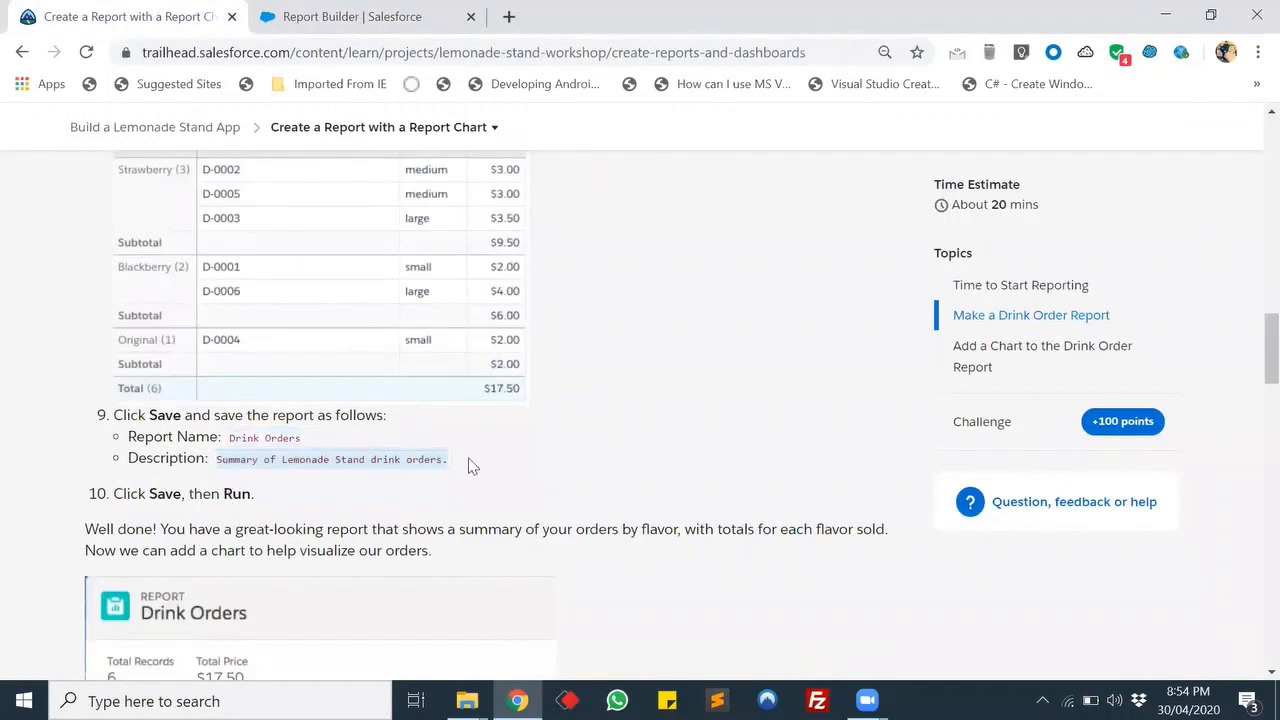
click(420, 16)
scroll(420, 460, down, 1)
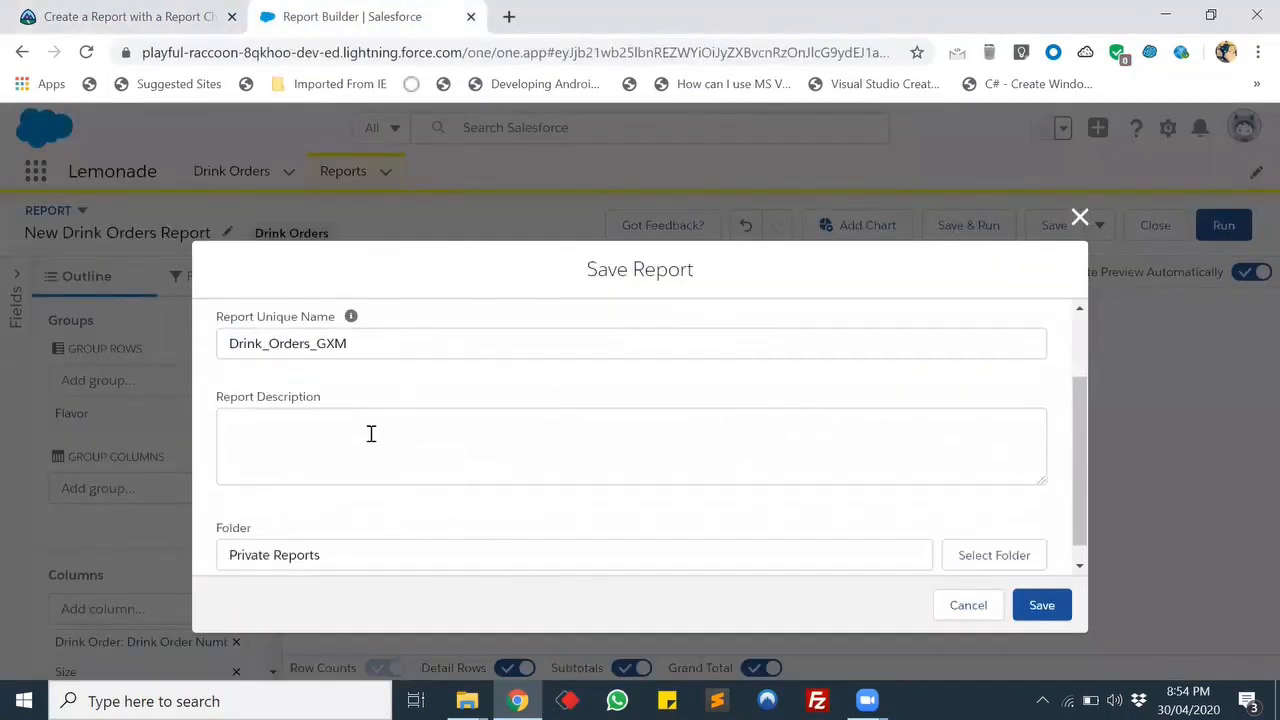
click(363, 432)
key(ctrl+v)
scroll(375, 430, down, 1)
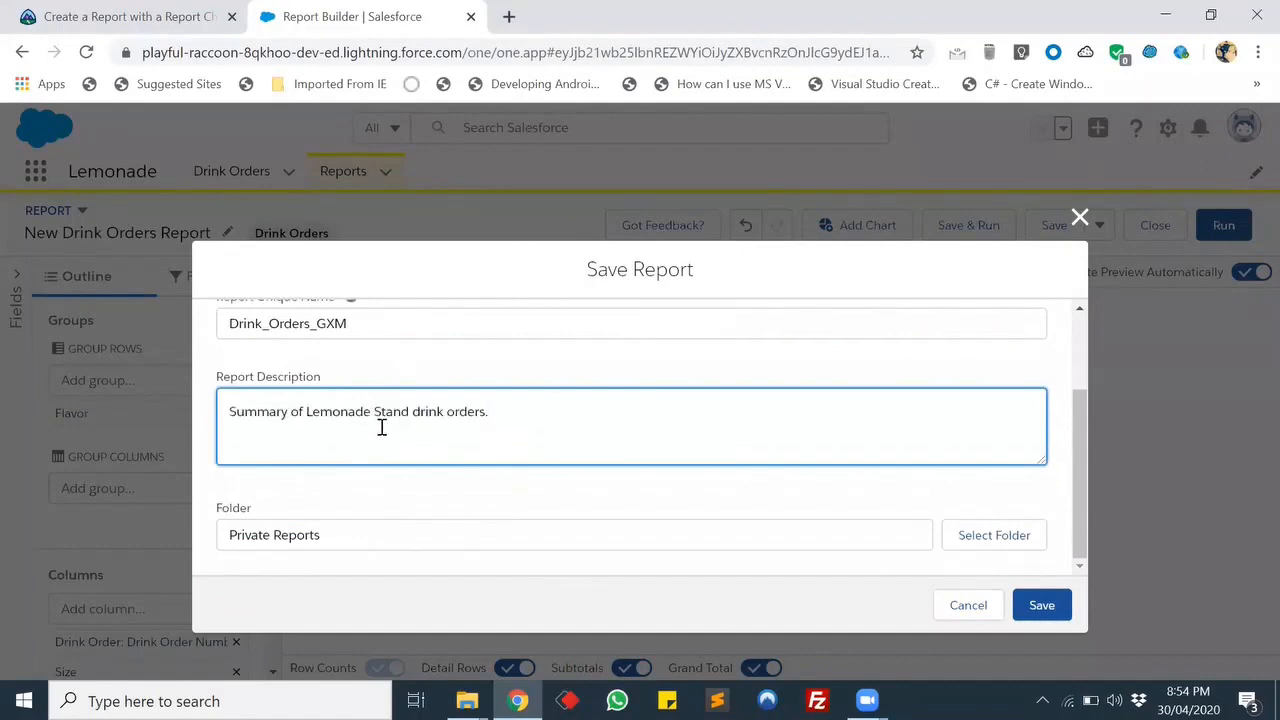
- Check Trailhead's save and run instruction, save the report to Private Reports in Salesforce, and run it
click(124, 12)
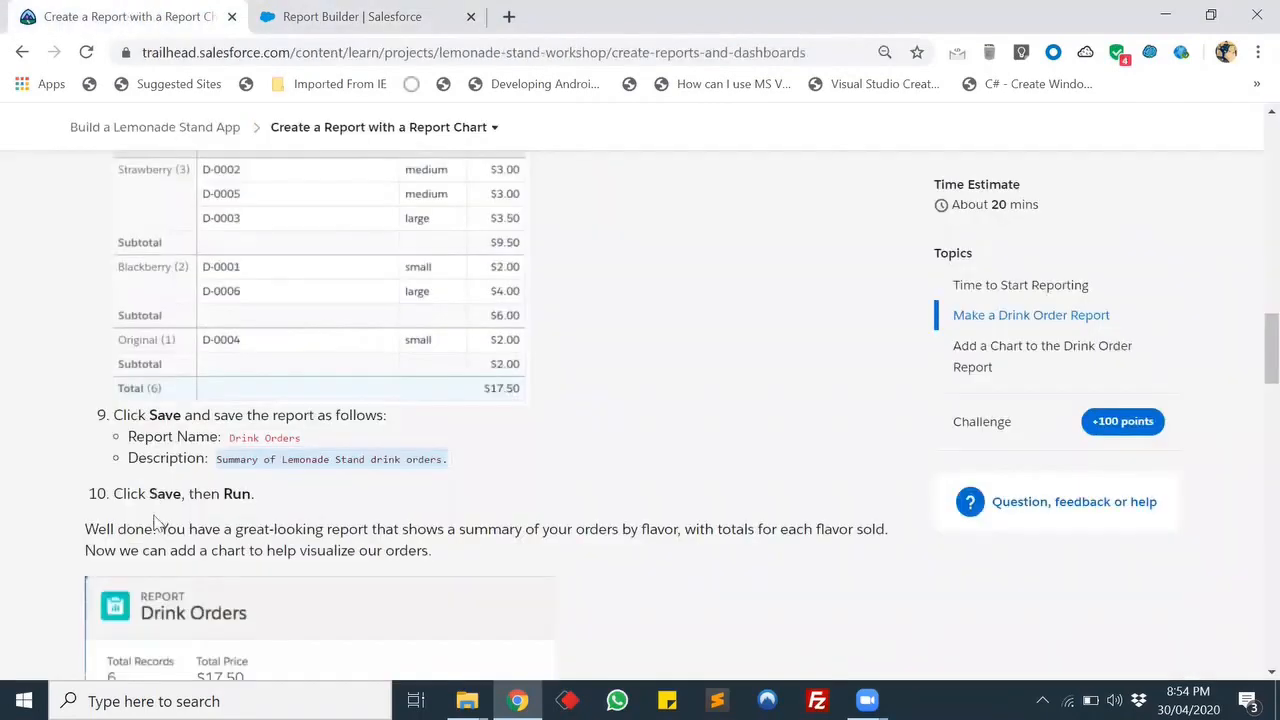
scroll(155, 520, down, 2)
click(375, 14)
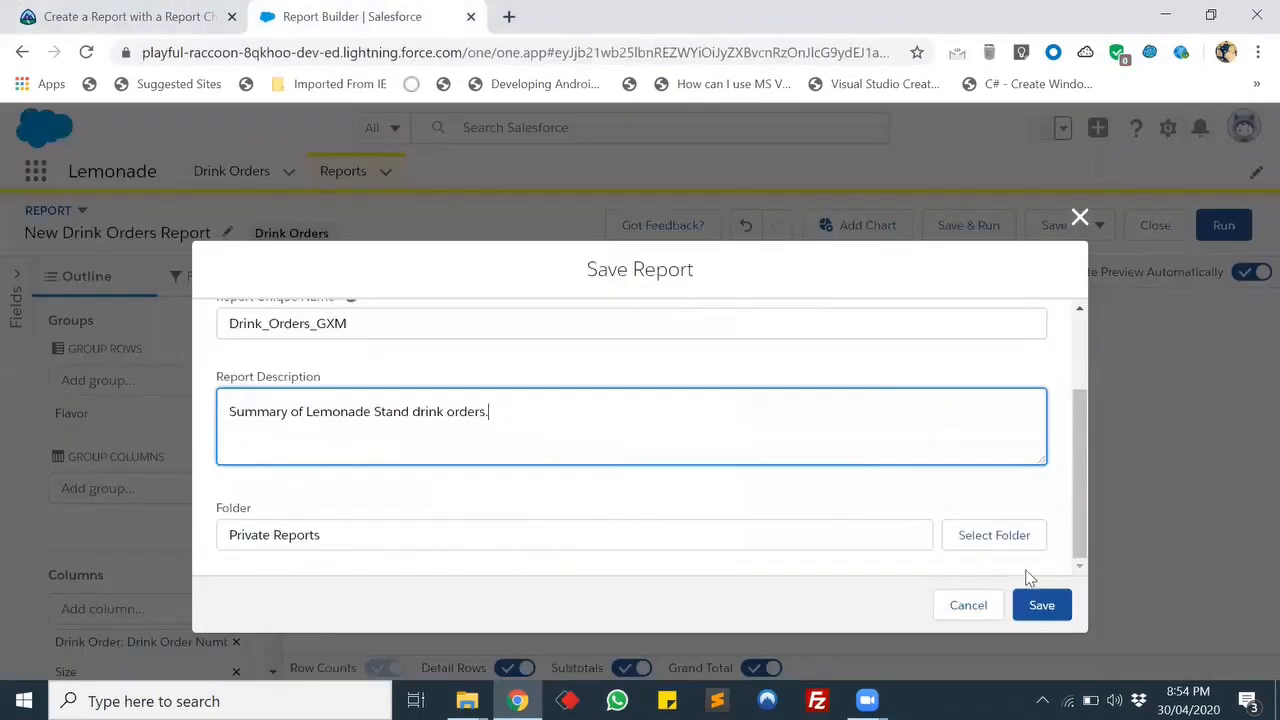
click(1040, 608)
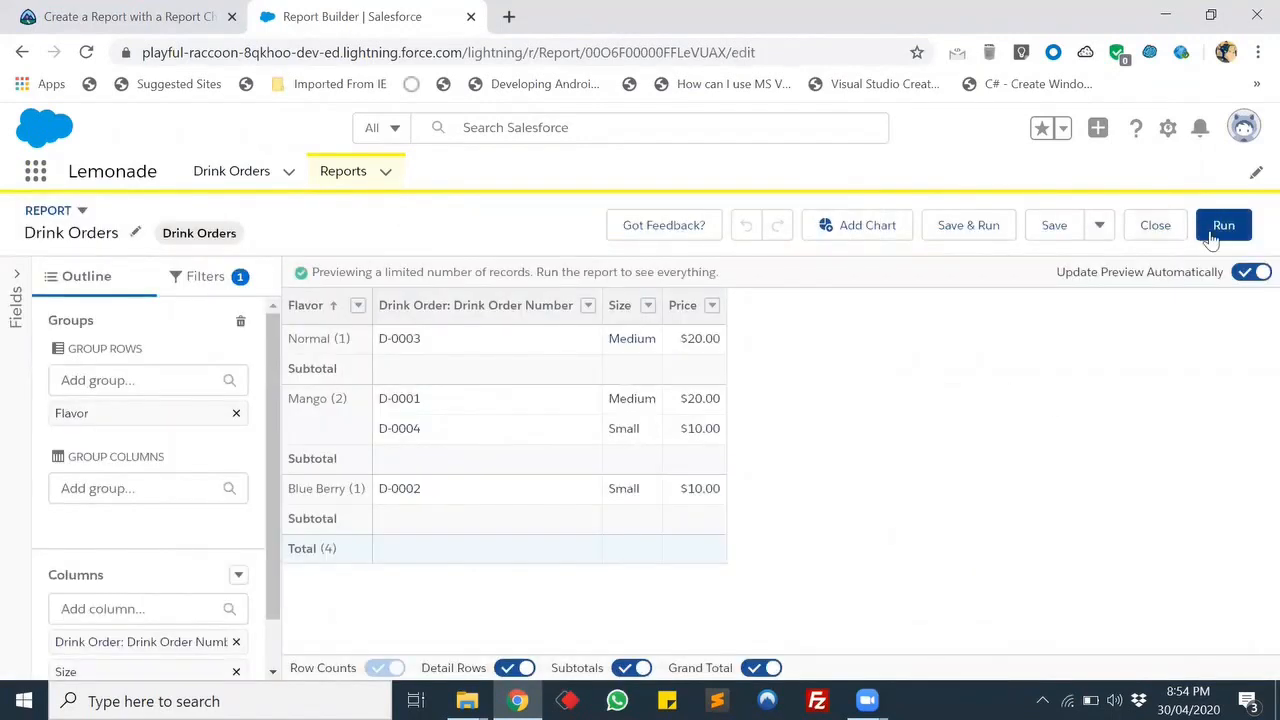
click(1222, 228)
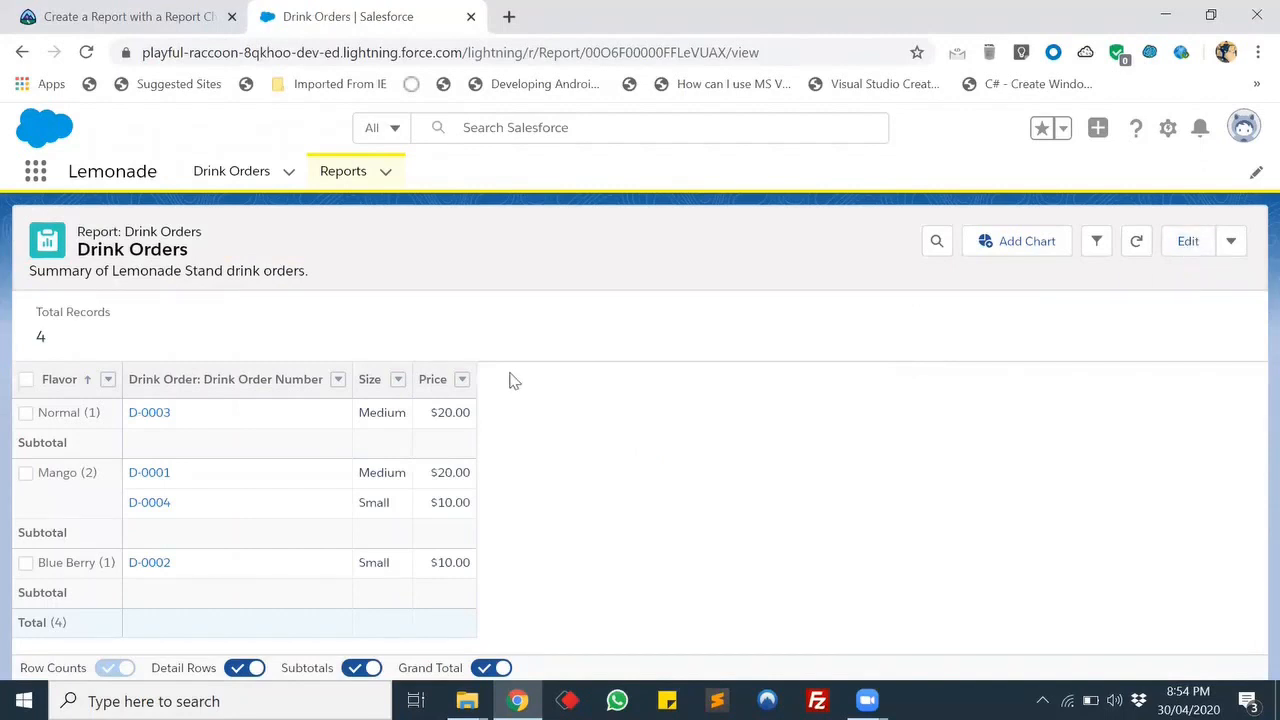
- Read Trailhead's chart instructions, and add a chart to the Drink Orders report in Salesforce
click(165, 14)
scroll(486, 386, down, 7)
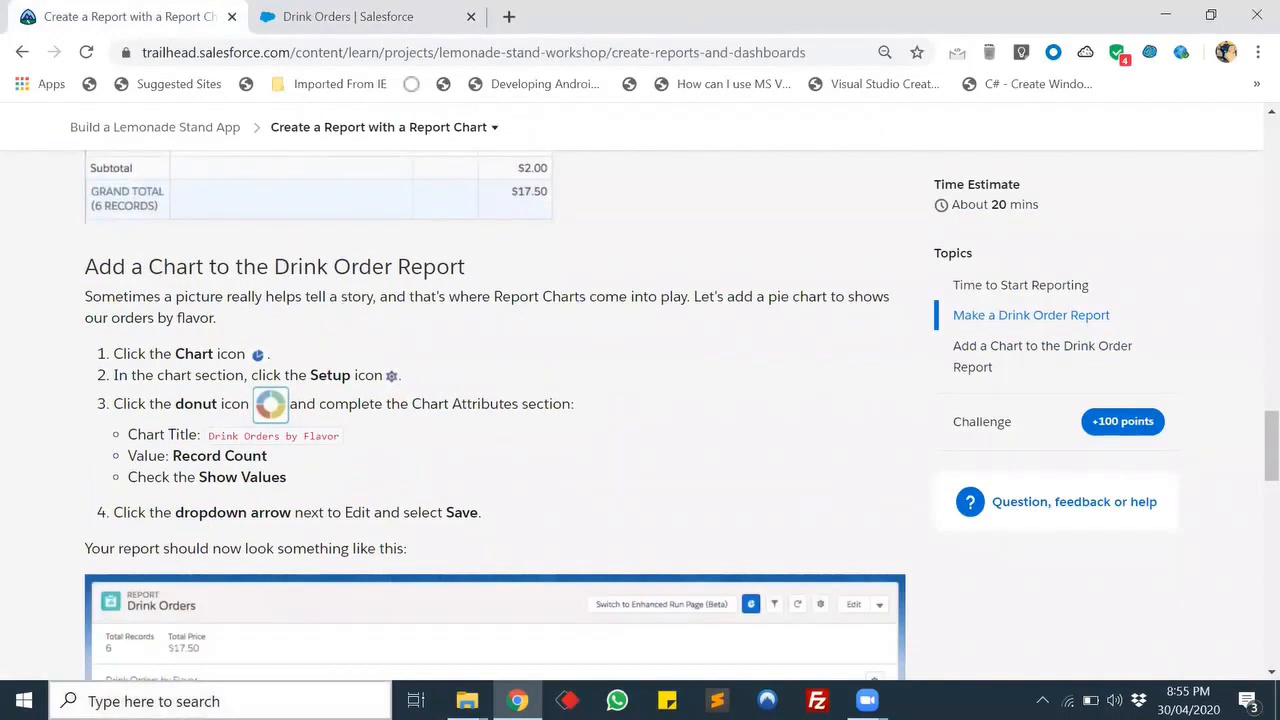
click(418, 8)
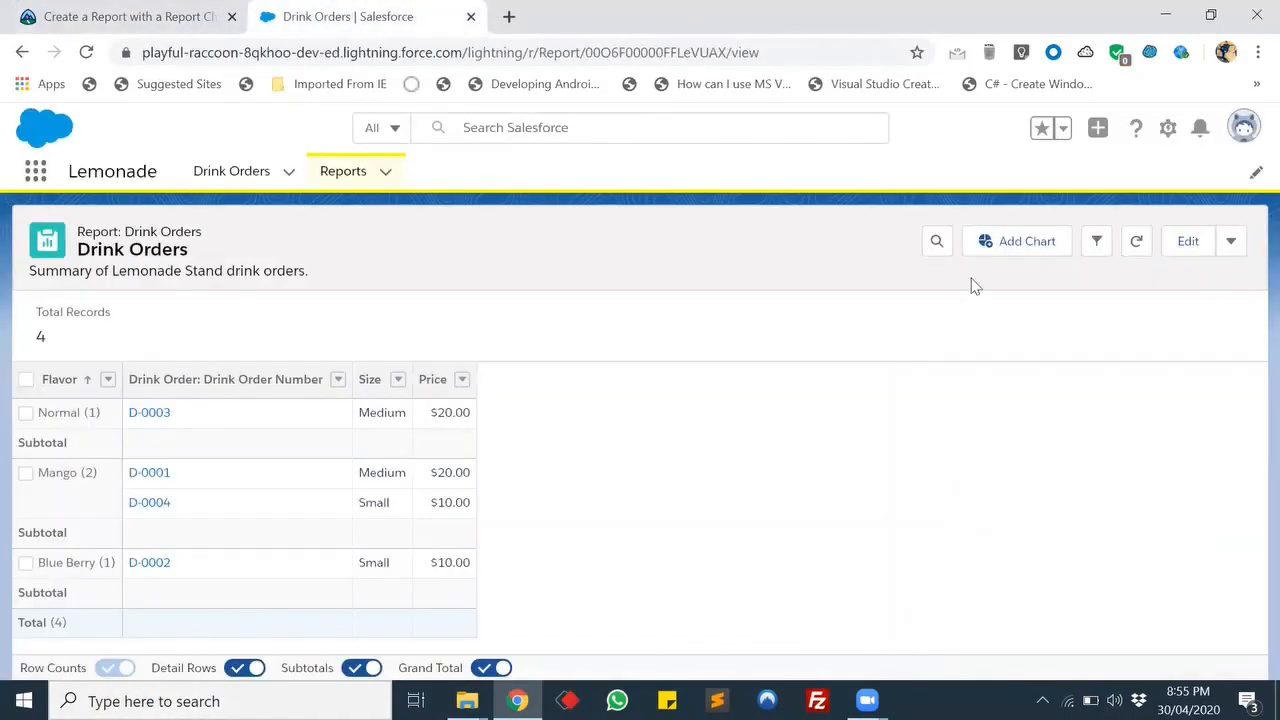
click(1010, 246)
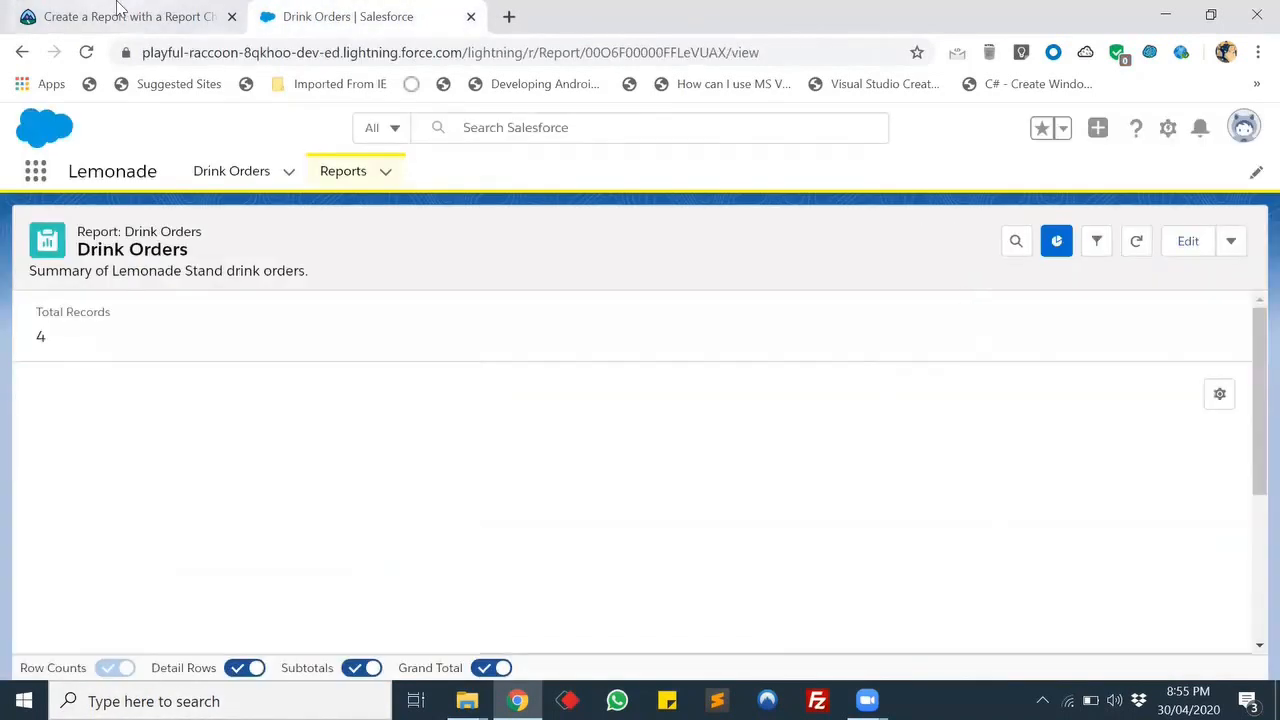
- Check Trailhead's chart setup steps, and display the report chart as a Donut in Salesforce
click(122, 18)
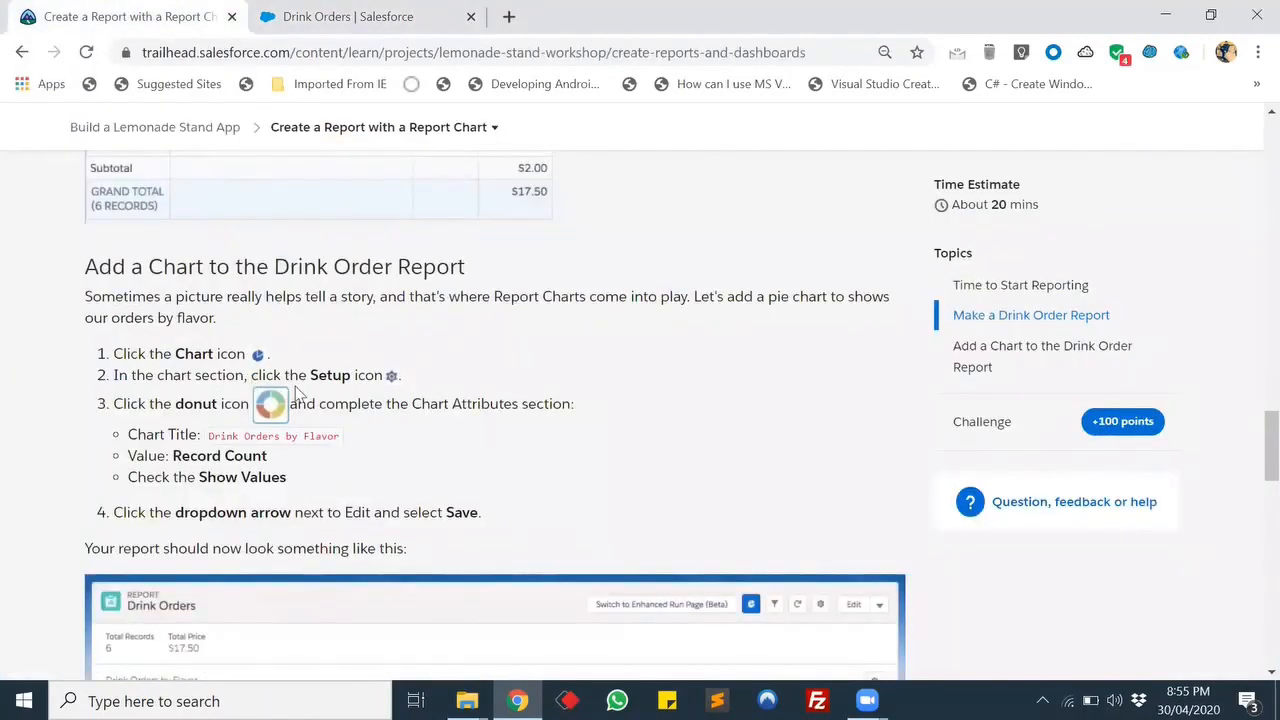
click(301, 12)
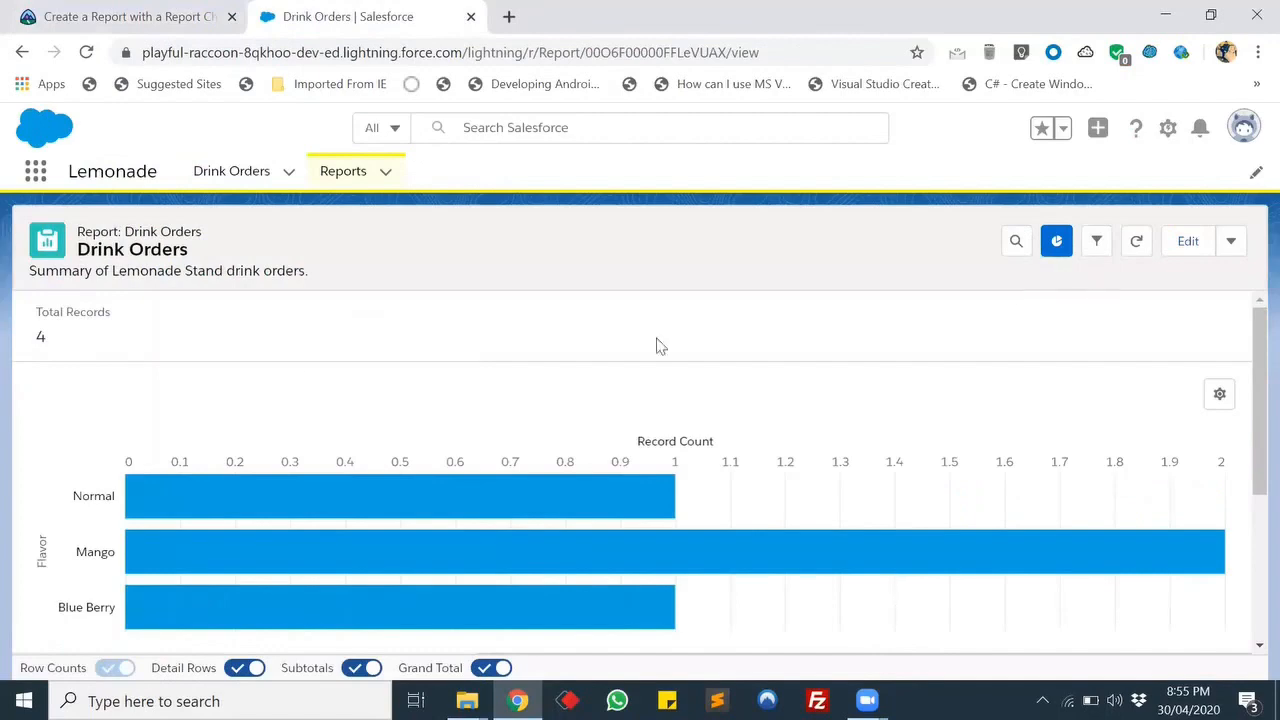
click(1219, 393)
click(120, 8)
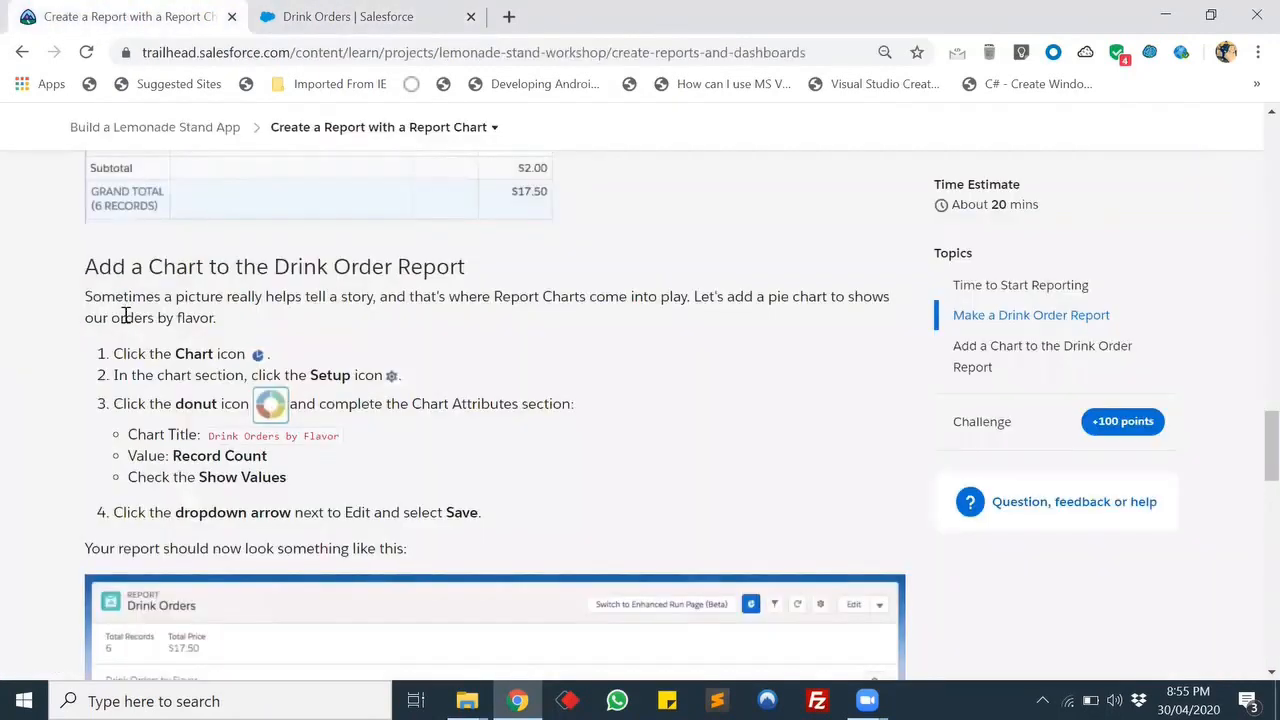
scroll(160, 318, down, 1)
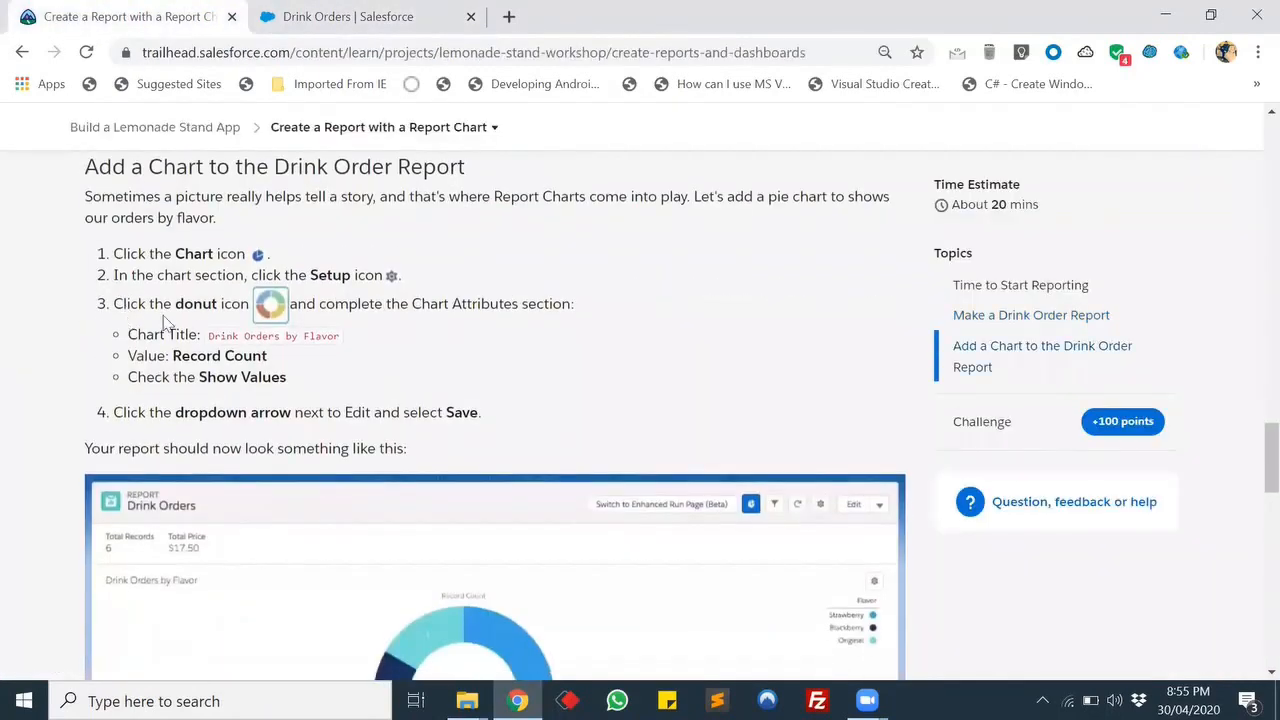
click(355, 8)
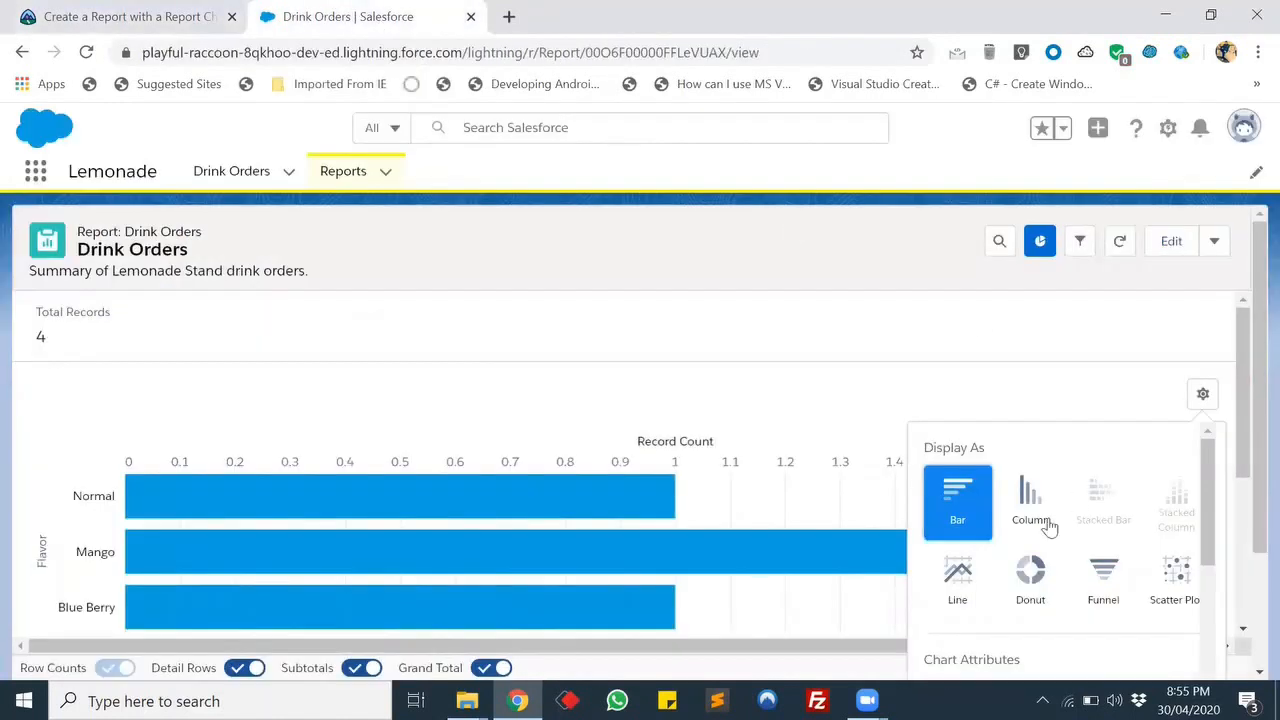
click(1040, 567)
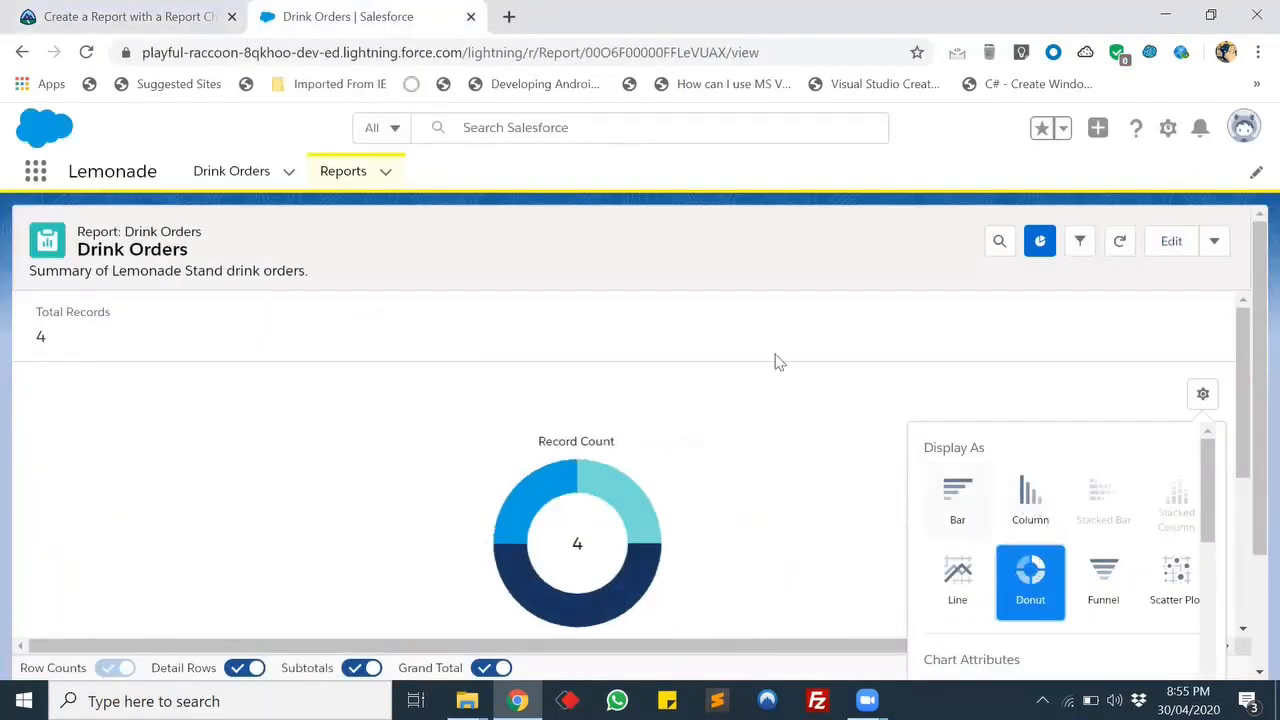
- Copy the chart title from Trailhead, and set the donut chart's title in Salesforce to Drink Orders by Flavor
click(46, 9)
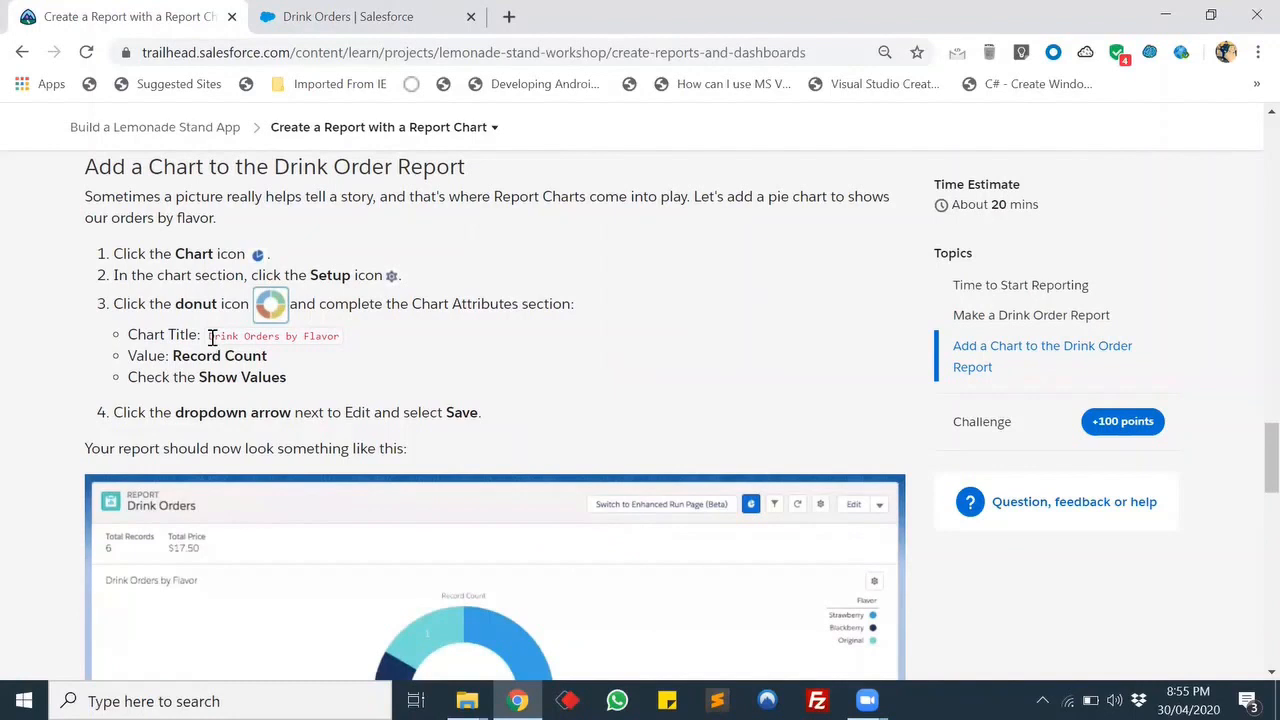
drag(211, 336, 349, 338)
click(322, 25)
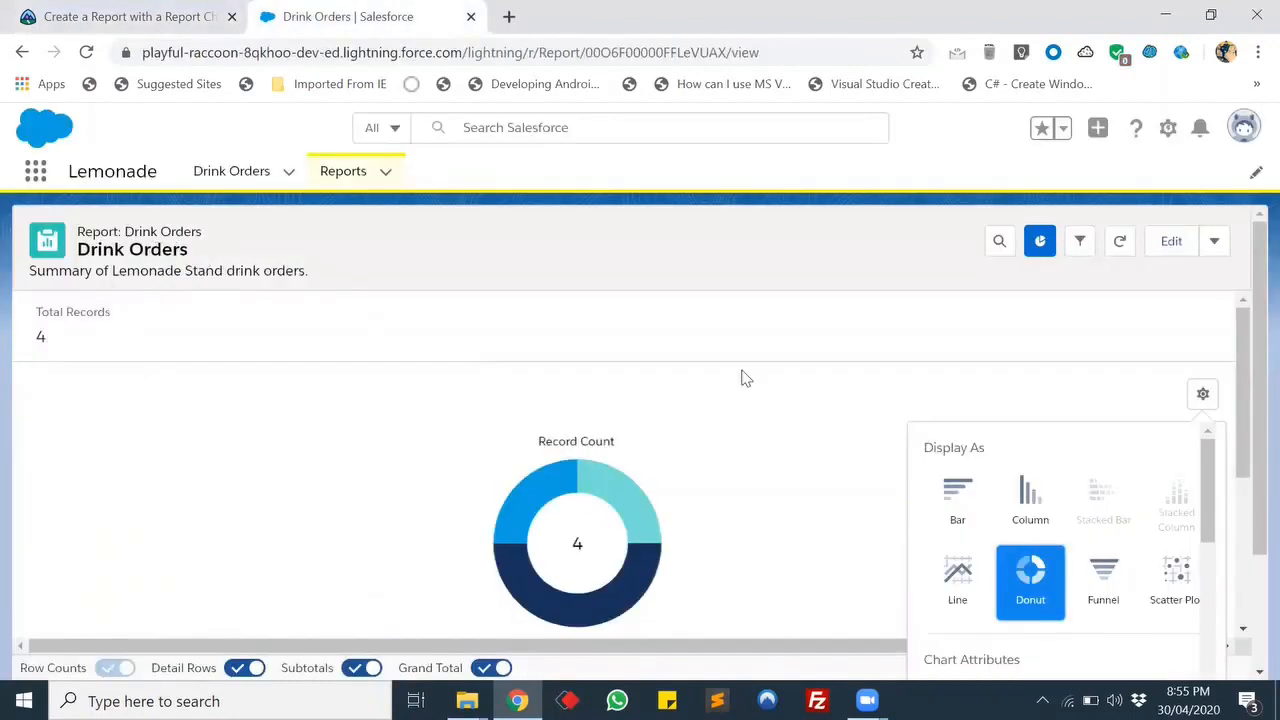
scroll(862, 420, down, 2)
scroll(862, 420, up, 2)
scroll(862, 420, down, 1)
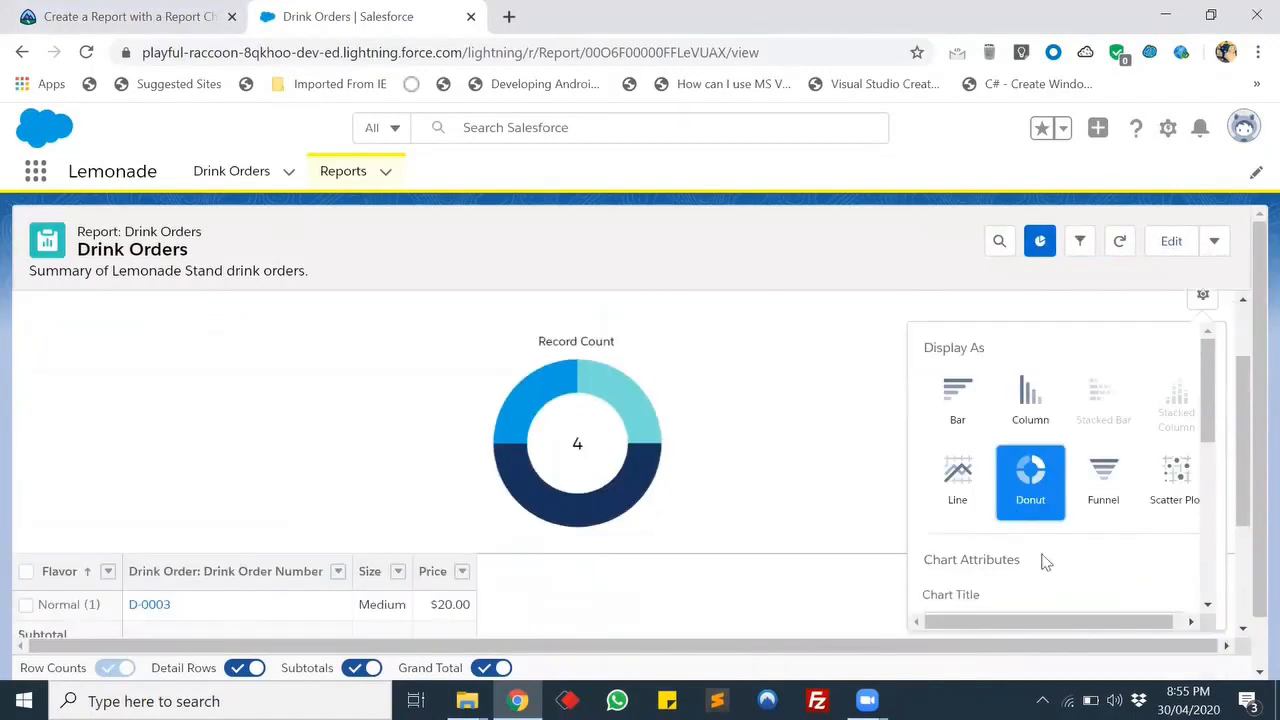
scroll(1044, 562, down, 2)
click(1020, 550)
text(Drink Orders by Flavor)
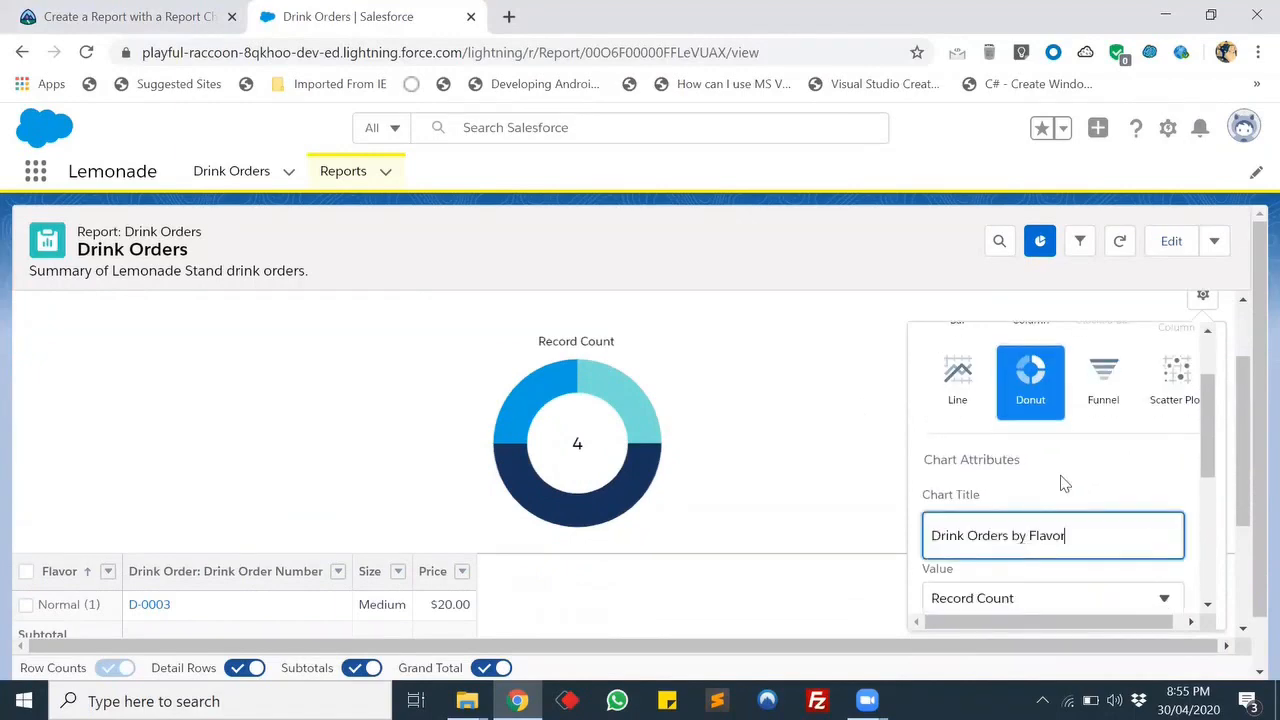
scroll(1064, 483, down, 1)
- Check Trailhead's remaining chart attributes, and turn on Show Values for the donut chart in Salesforce
click(125, 17)
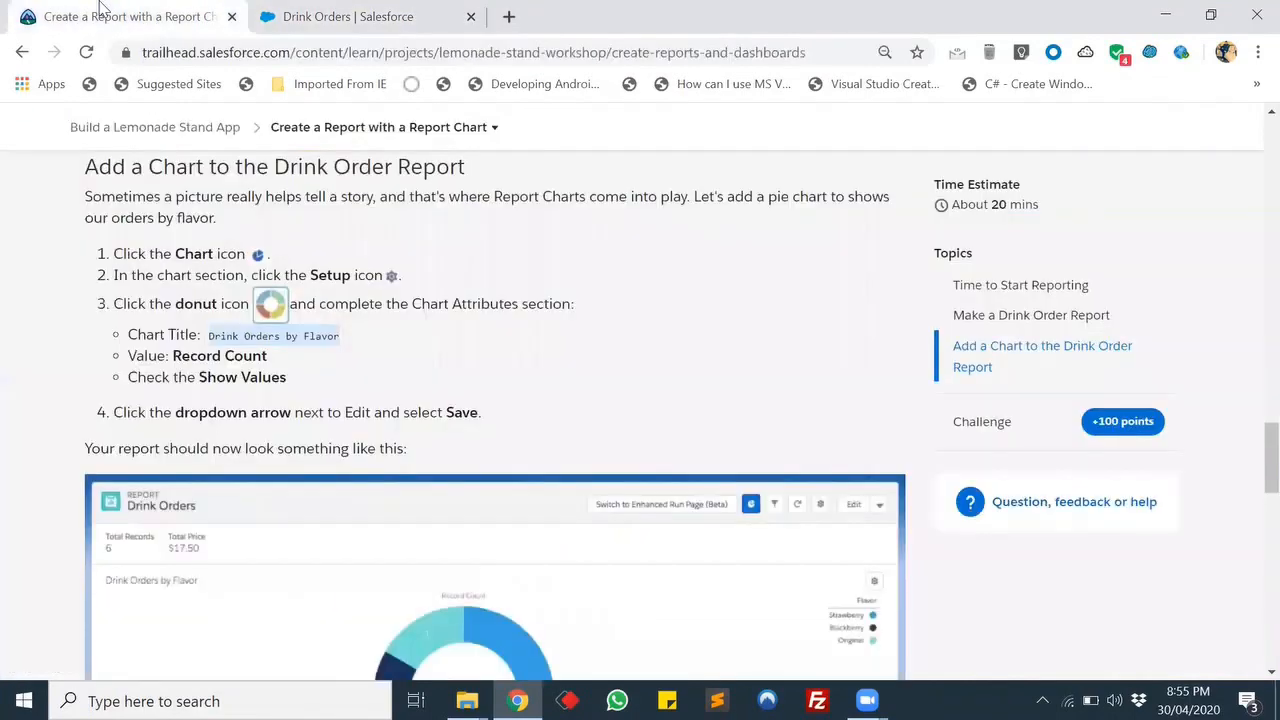
click(329, 16)
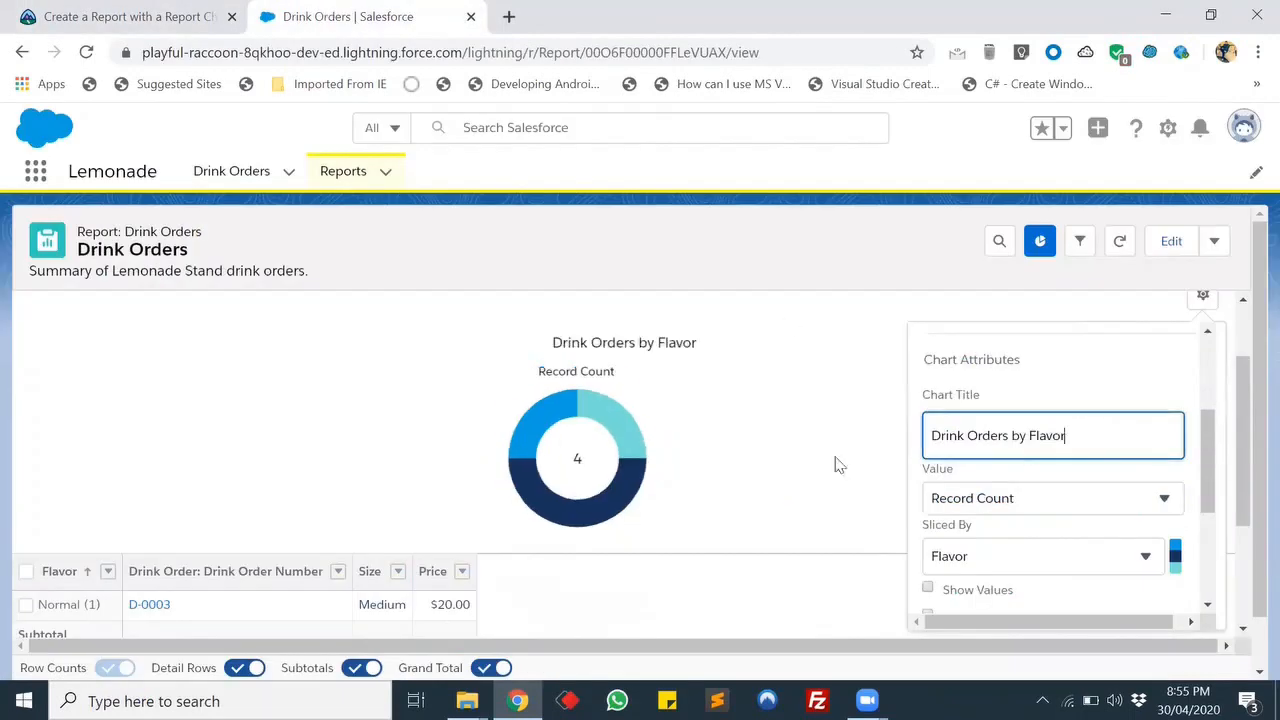
click(200, 17)
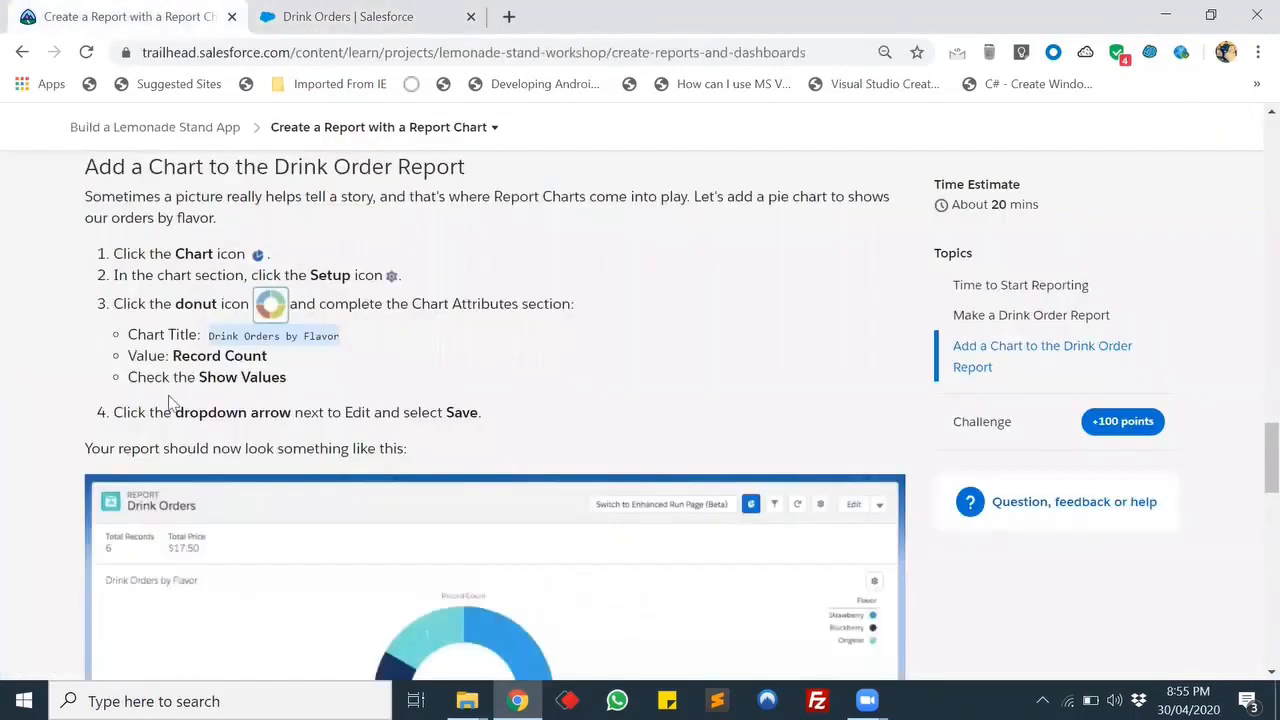
click(319, 12)
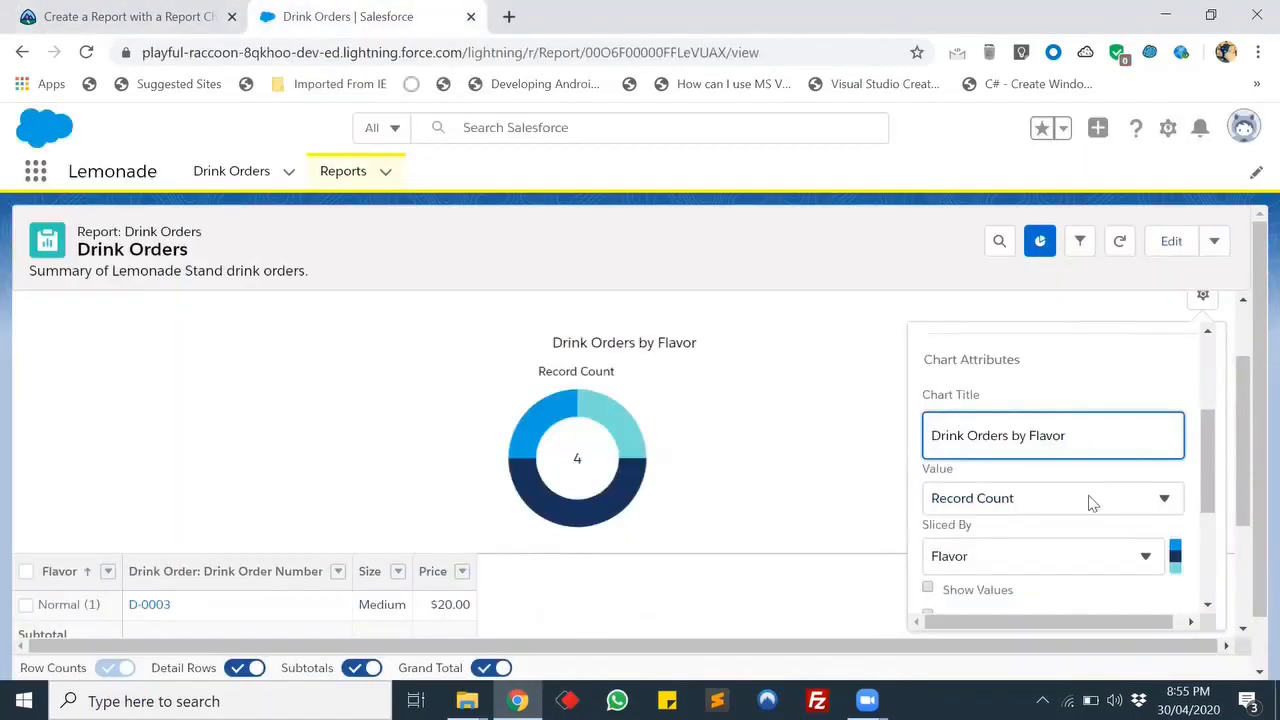
scroll(1075, 525, down, 1)
scroll(1075, 525, down, 1)
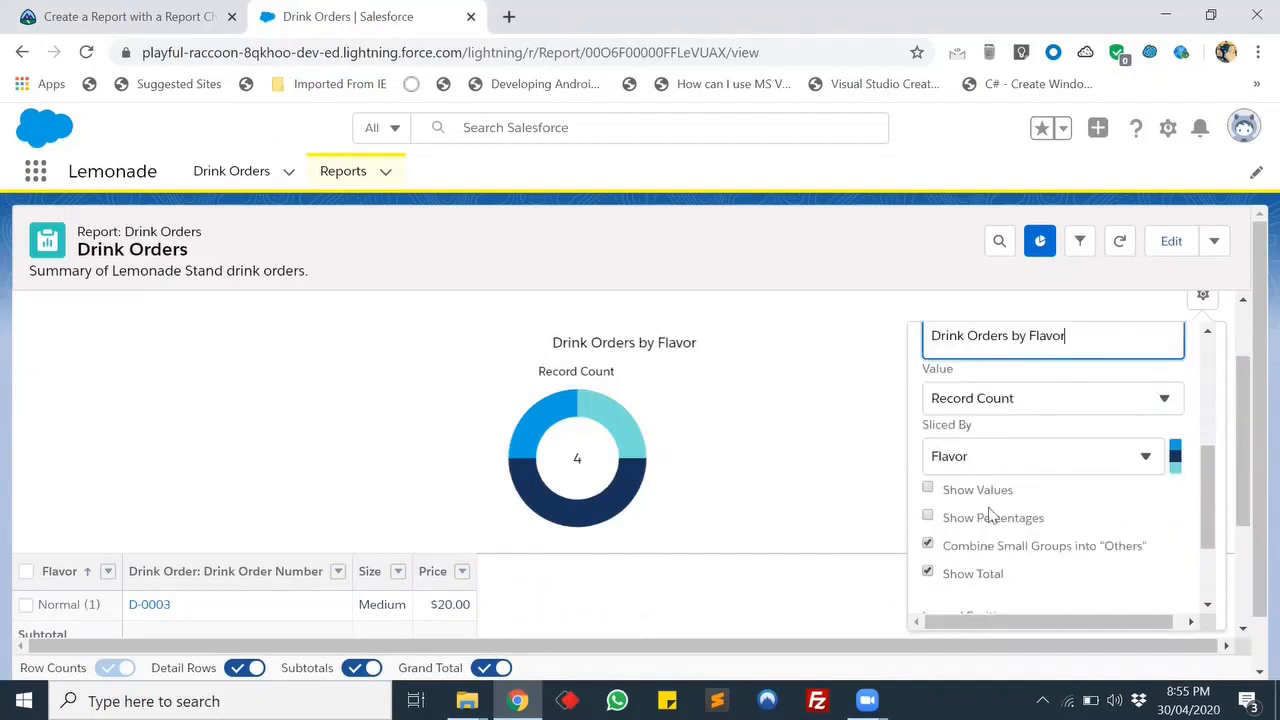
click(929, 489)
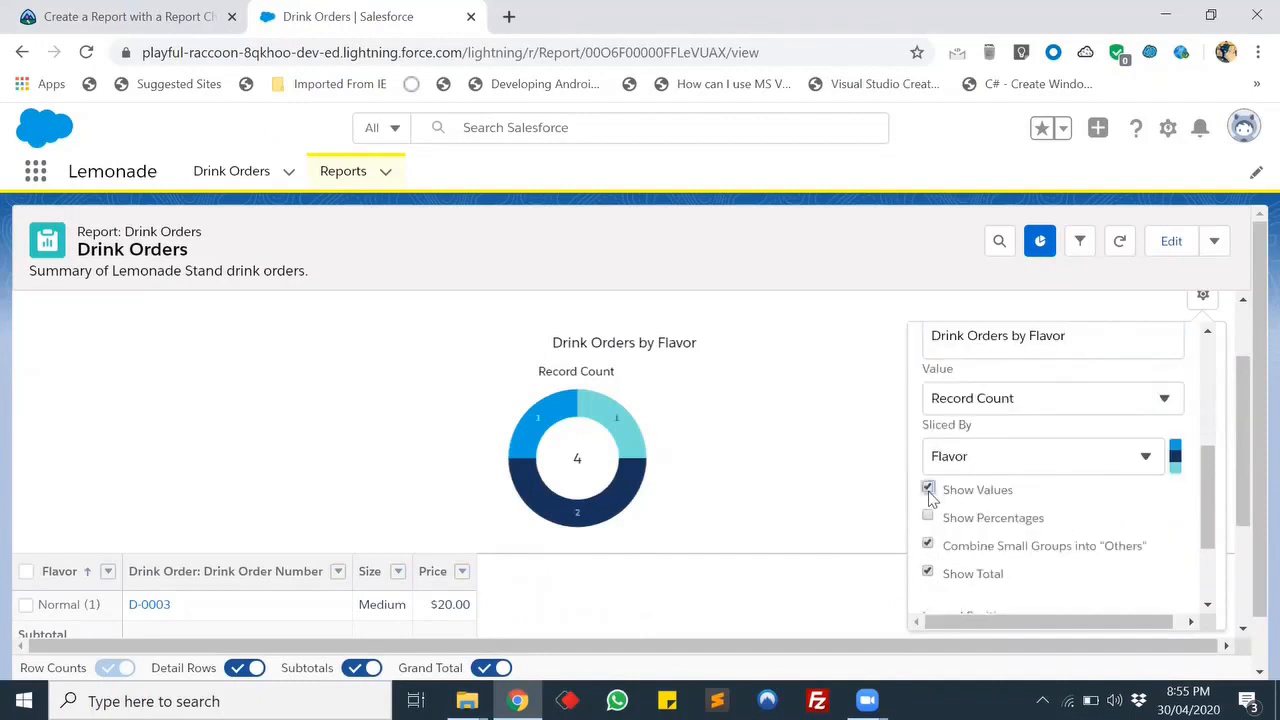
mouse_move(608, 440)
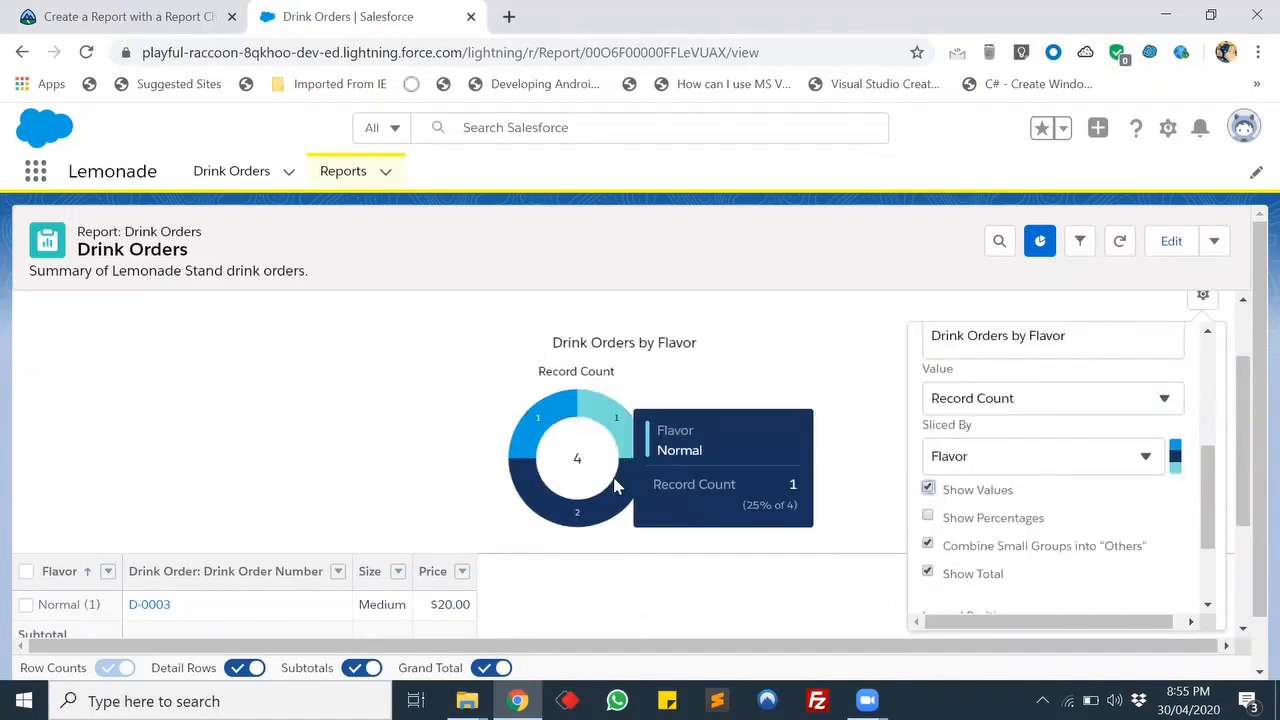
- Check Trailhead's final chart instructions, and save the Drink Orders report with its donut chart in Salesforce
click(148, 14)
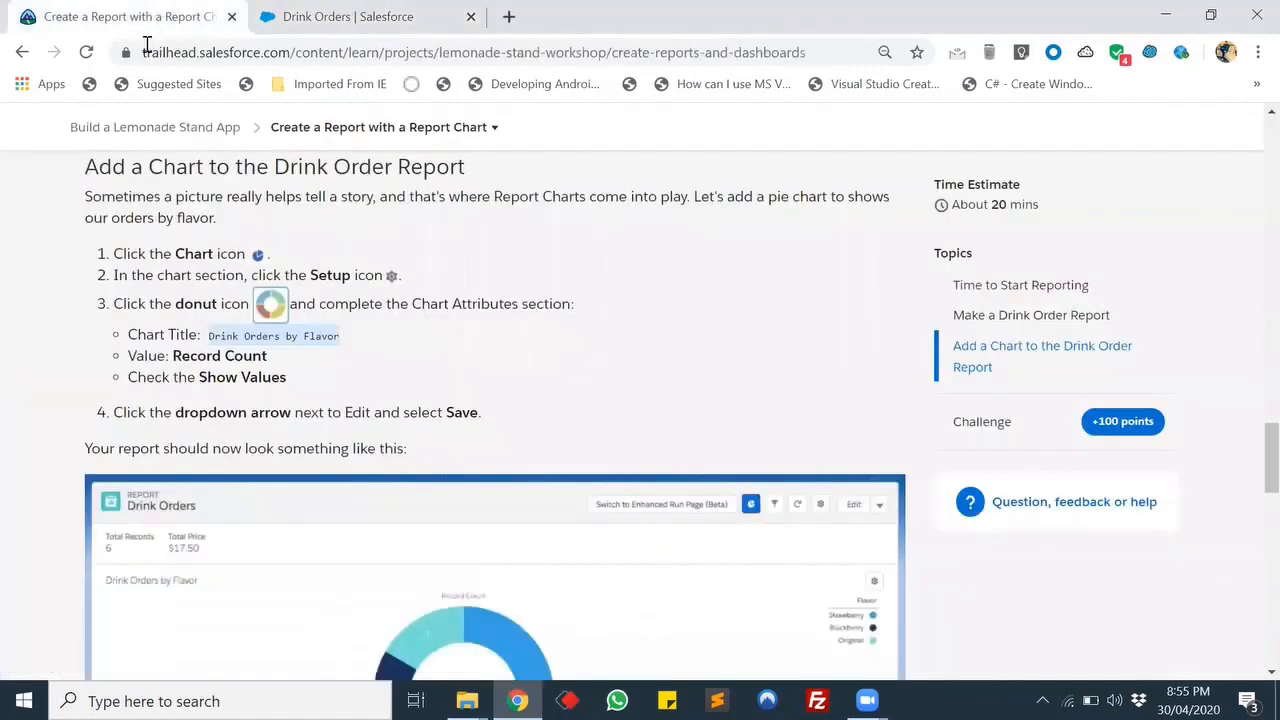
scroll(72, 440, down, 1)
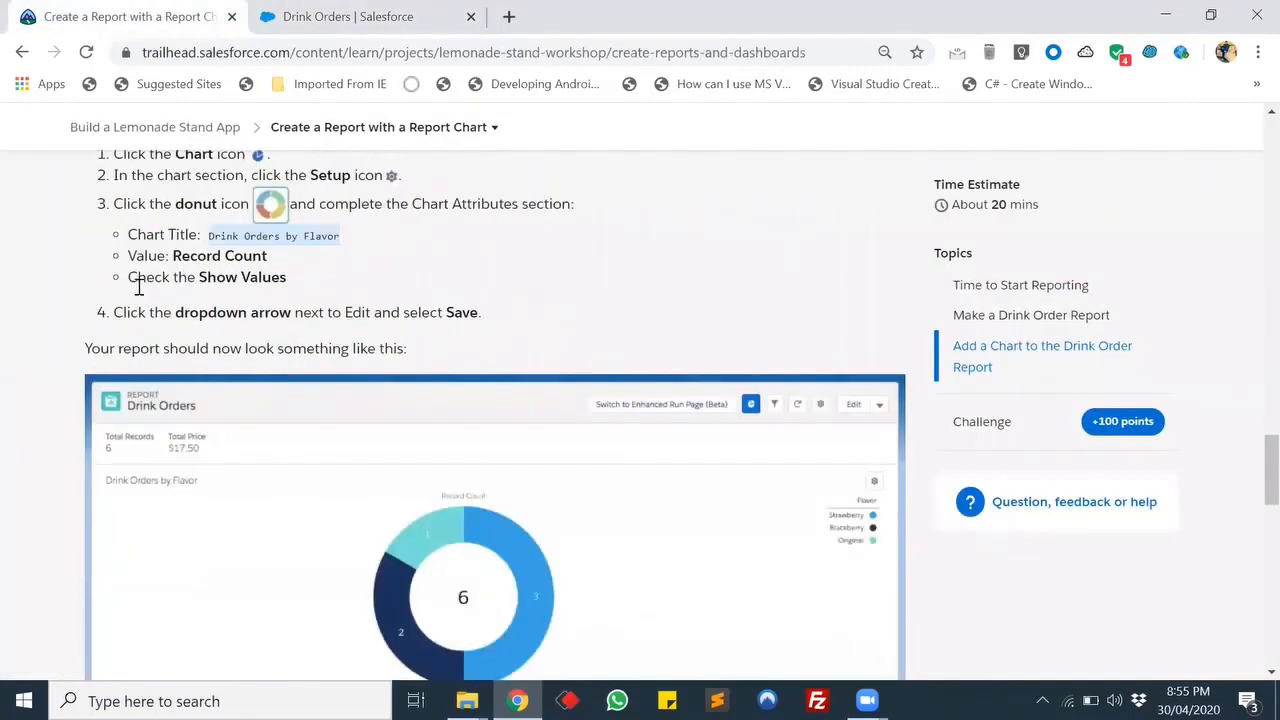
click(340, 8)
scroll(1164, 482, down, 3)
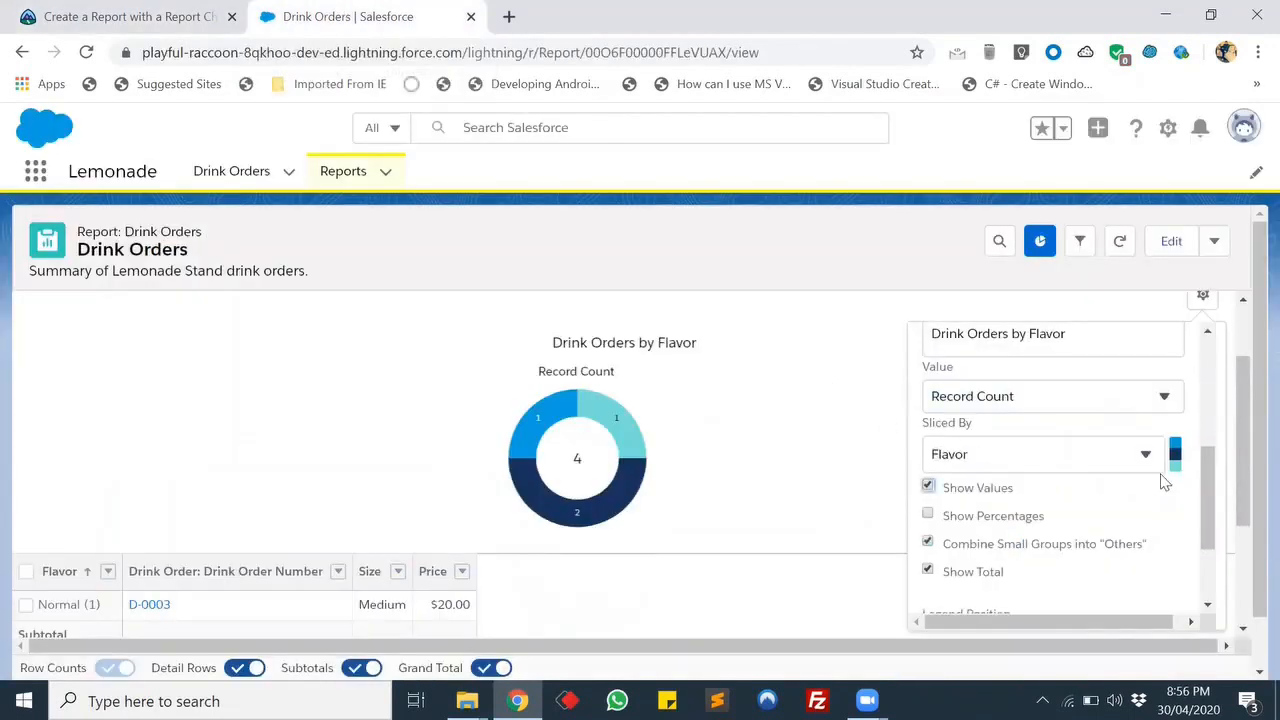
click(1210, 250)
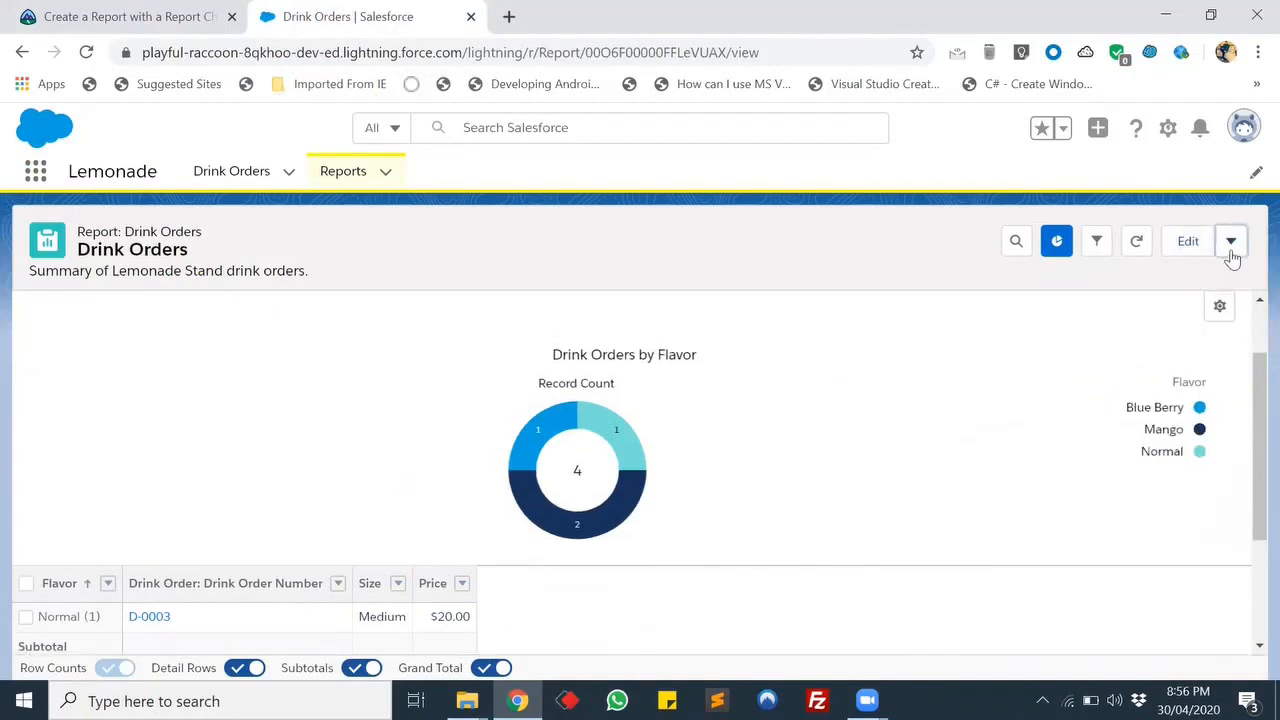
click(1231, 252)
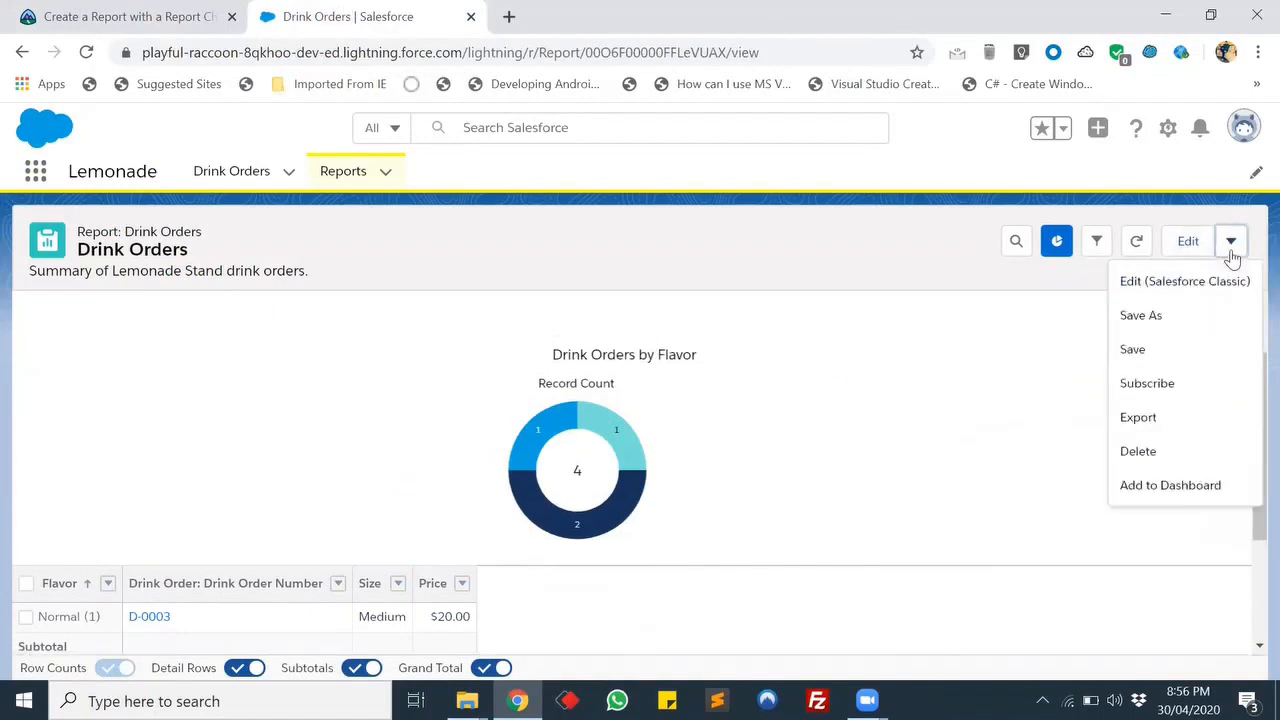
click(1137, 349)
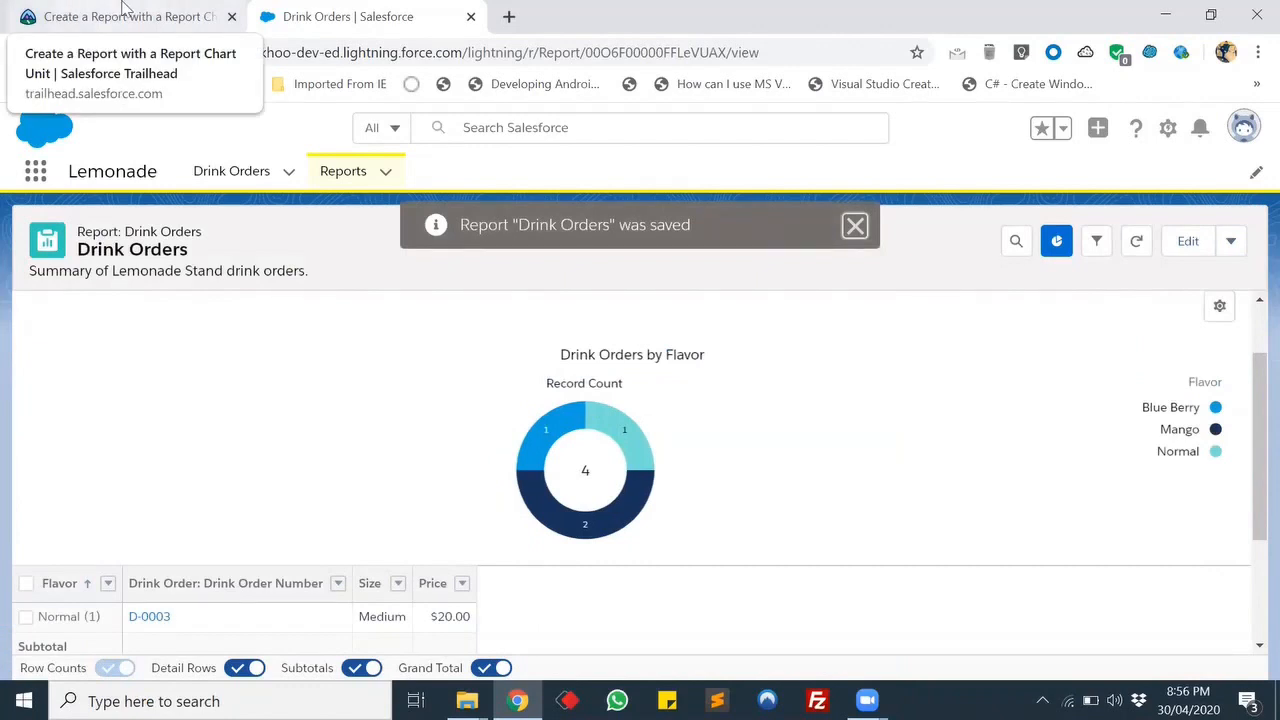
- Review the rest of the report chart unit in Trailhead, and verify the step for 100 points against My Trailhead Playground 6
click(125, 16)
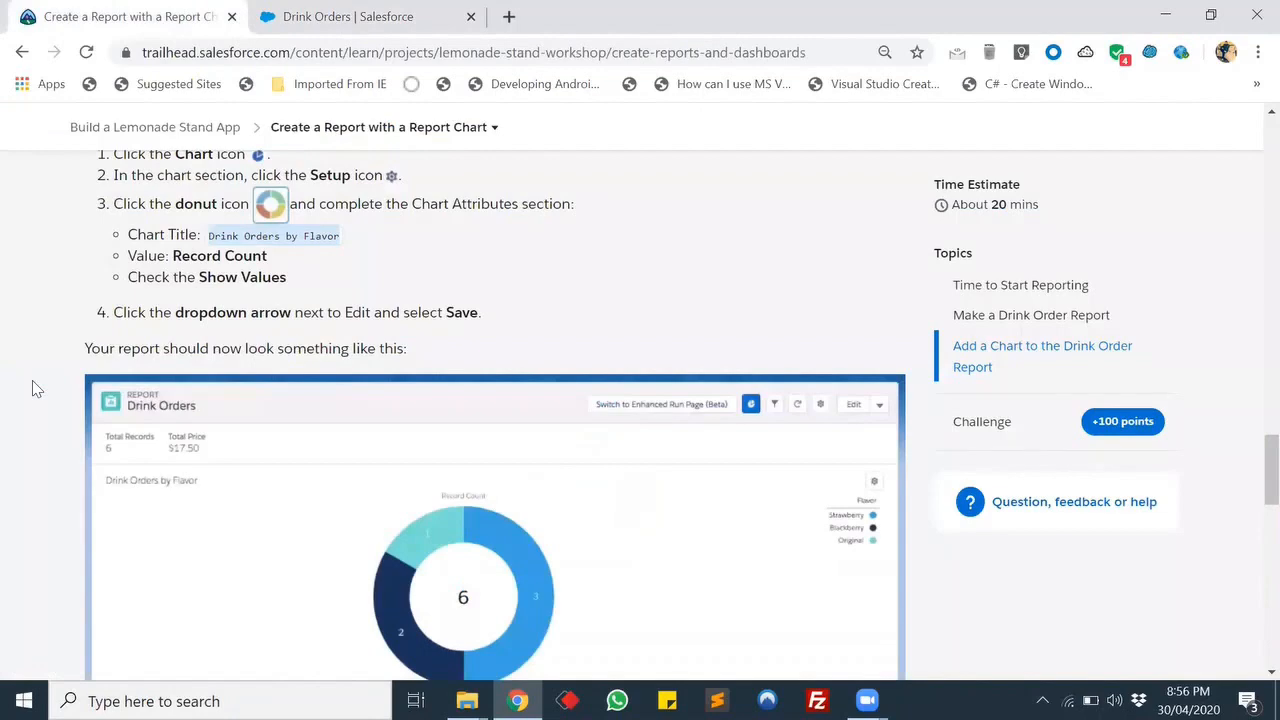
scroll(33, 388, down, 4)
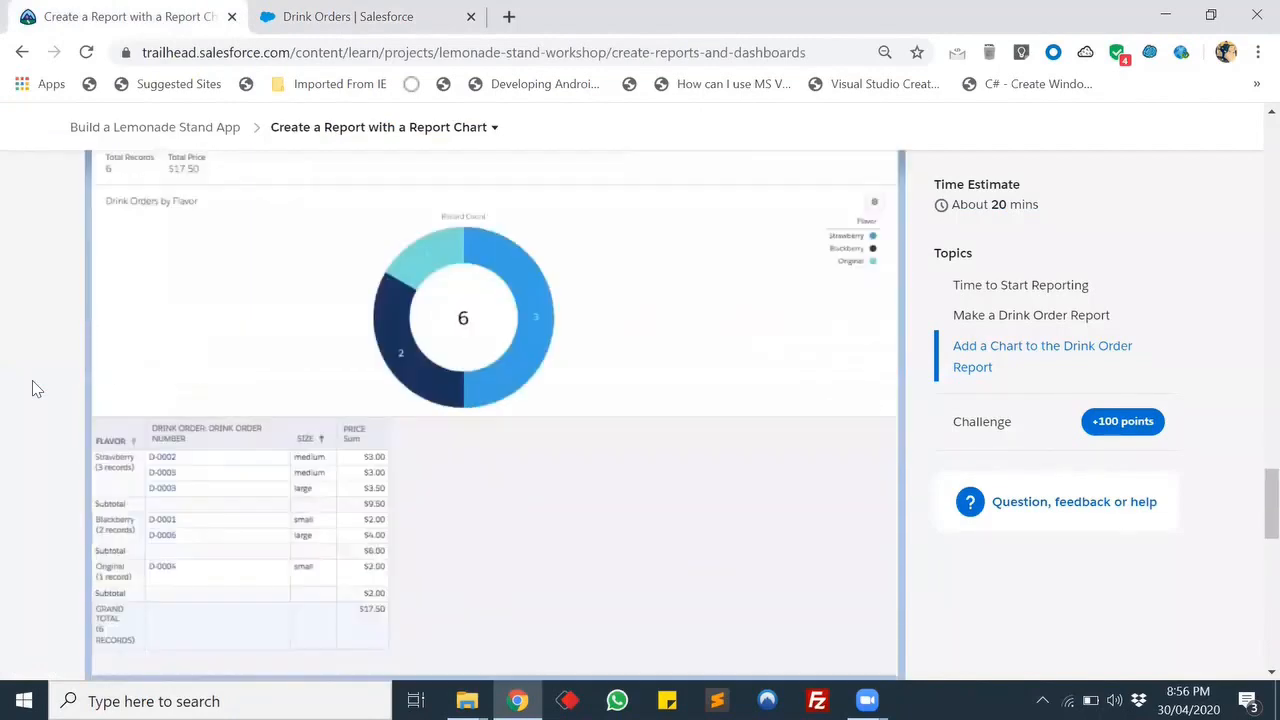
scroll(33, 388, down, 2)
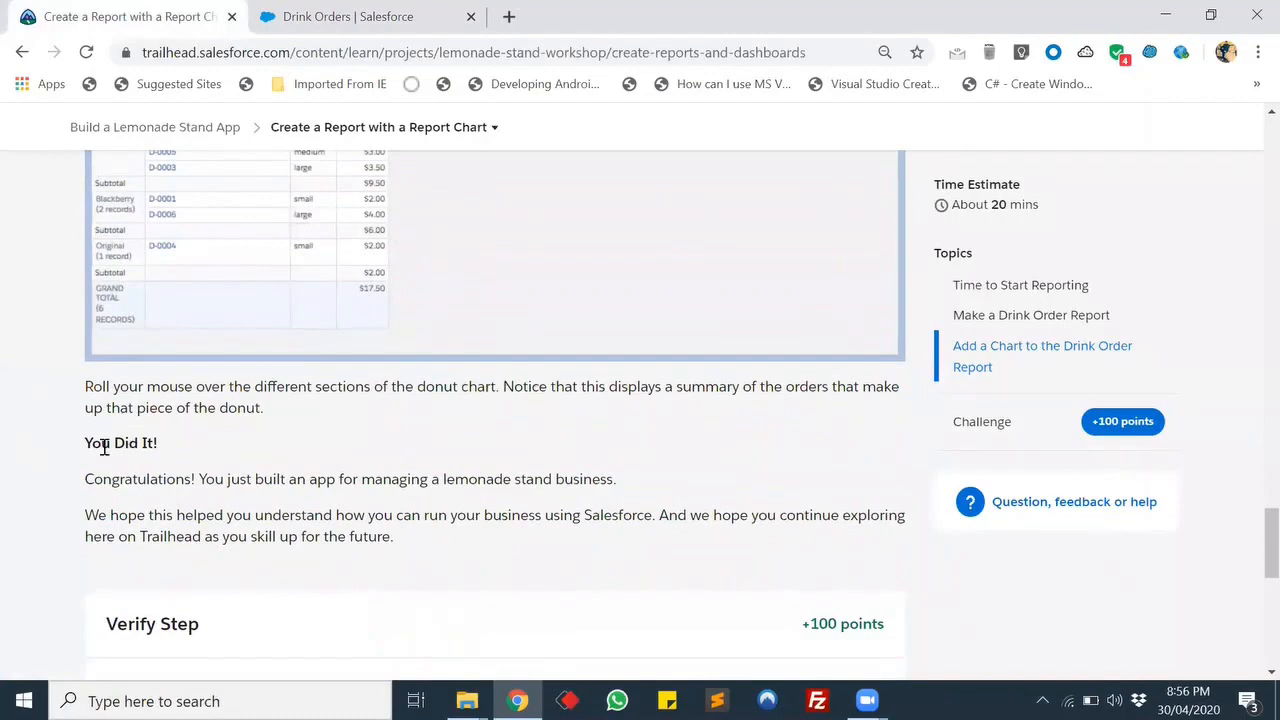
scroll(92, 458, down, 2)
scroll(9, 500, down, 2)
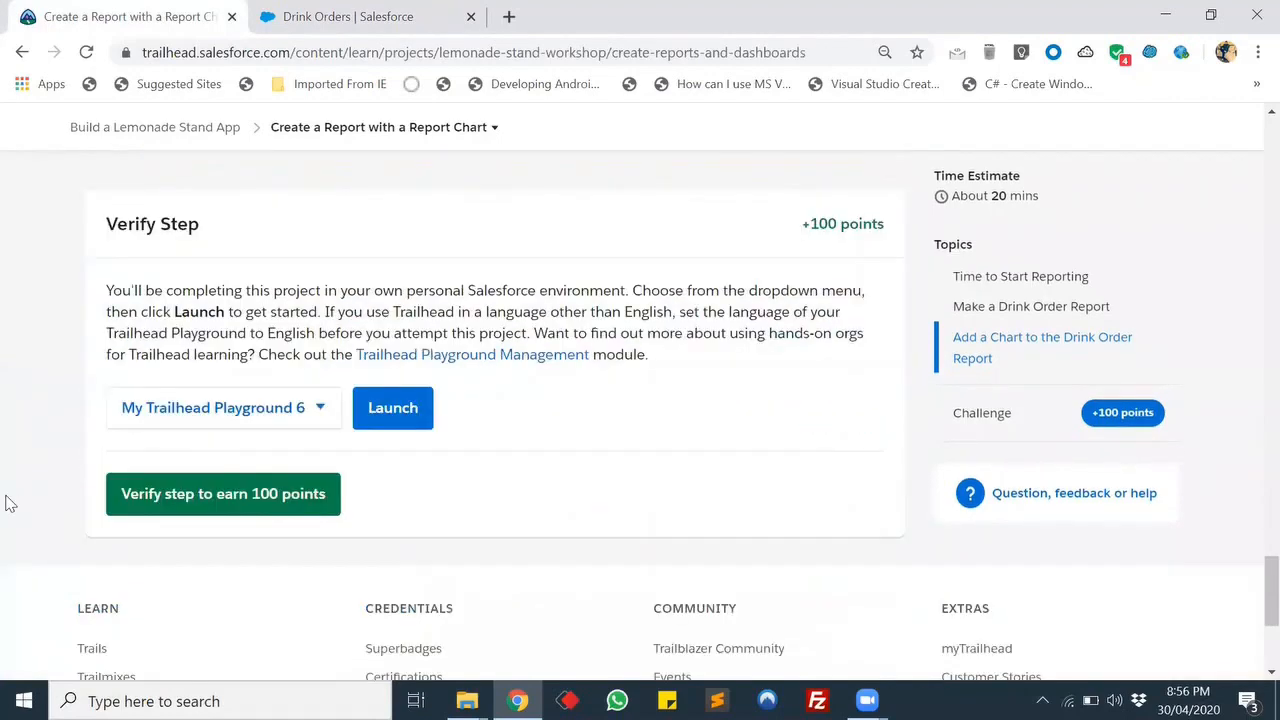
click(249, 514)
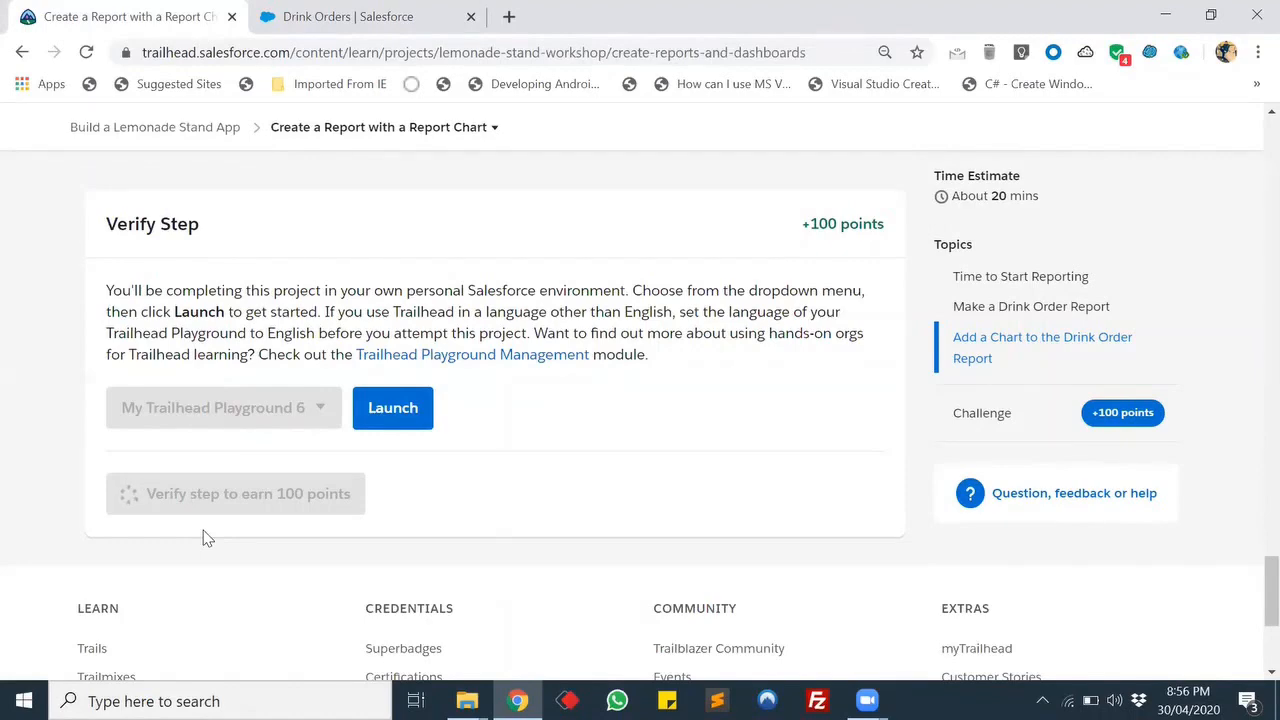
- Return to the beginning of the Trailhead unit, dismiss the new badge announcement, and reload the page
scroll(477, 445, up, 6)
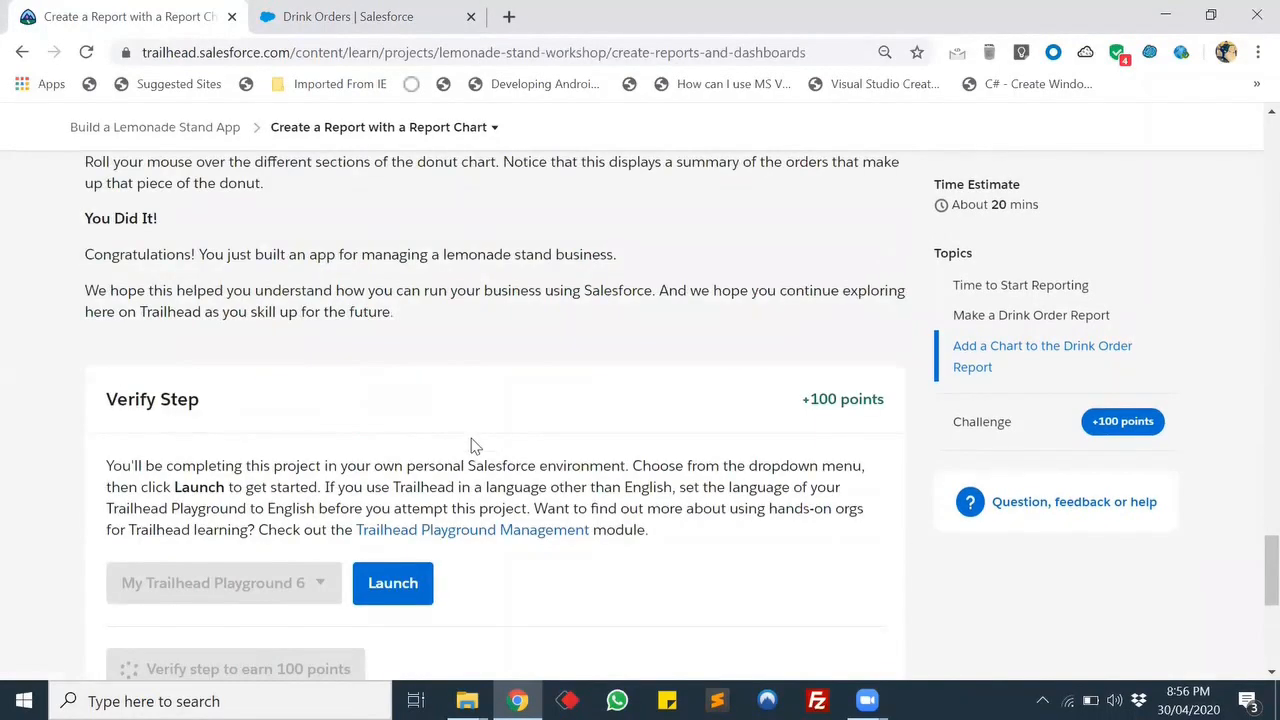
scroll(477, 445, up, 20)
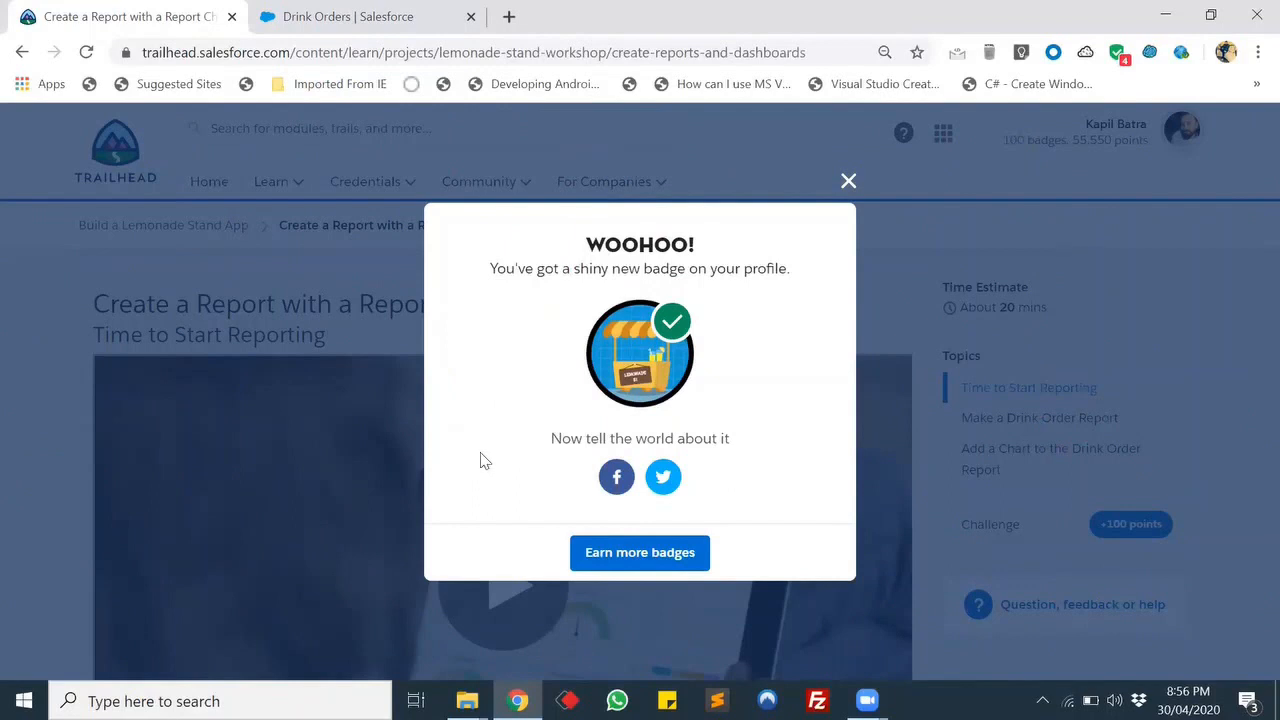
click(849, 182)
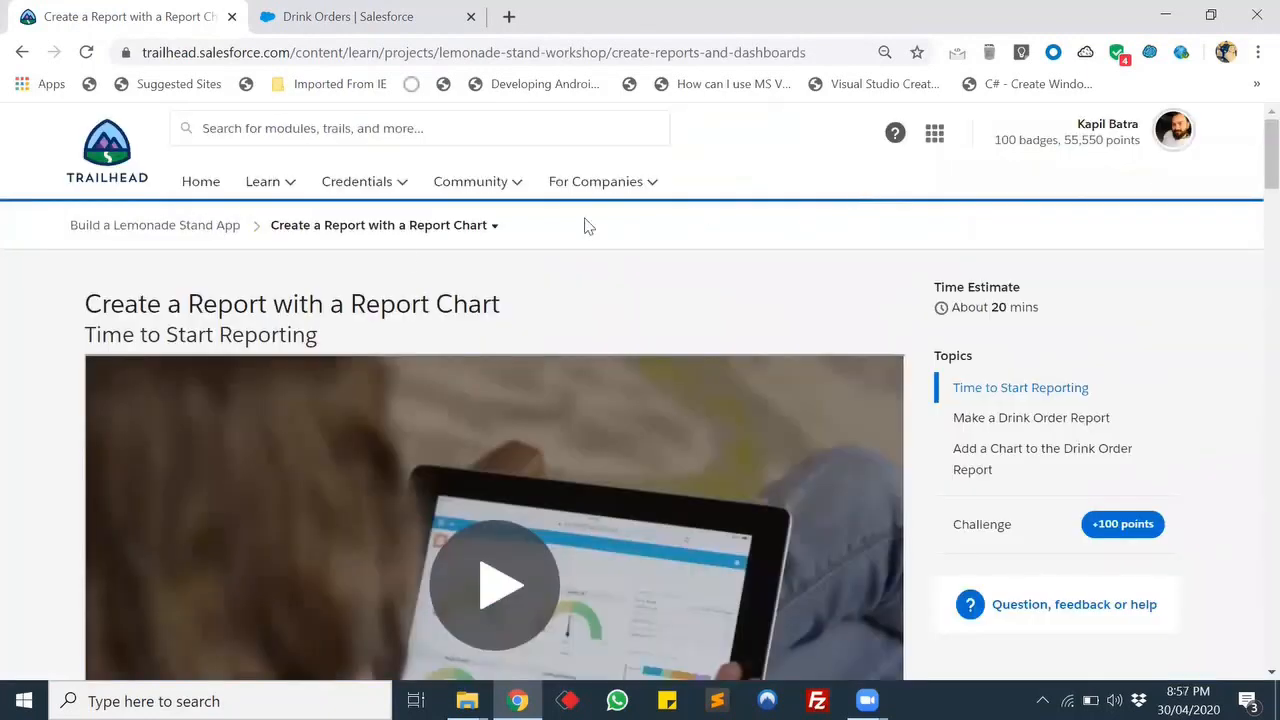
click(467, 60)
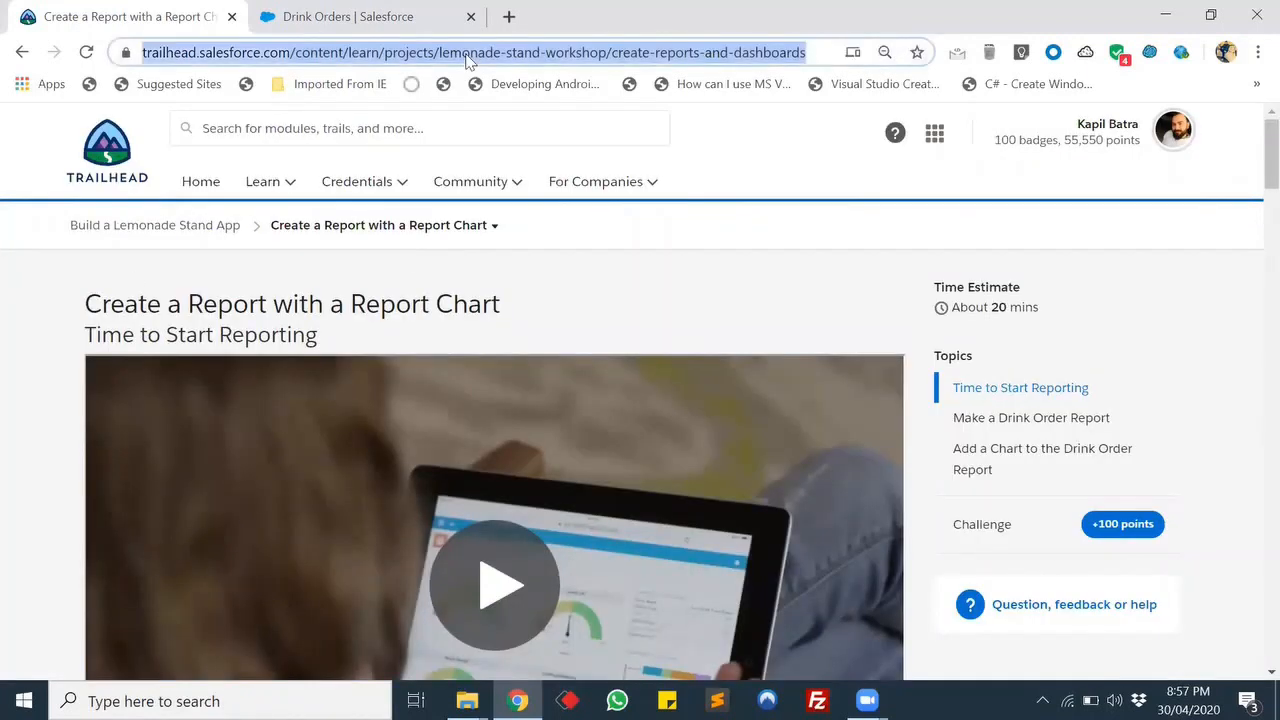
key(Return)
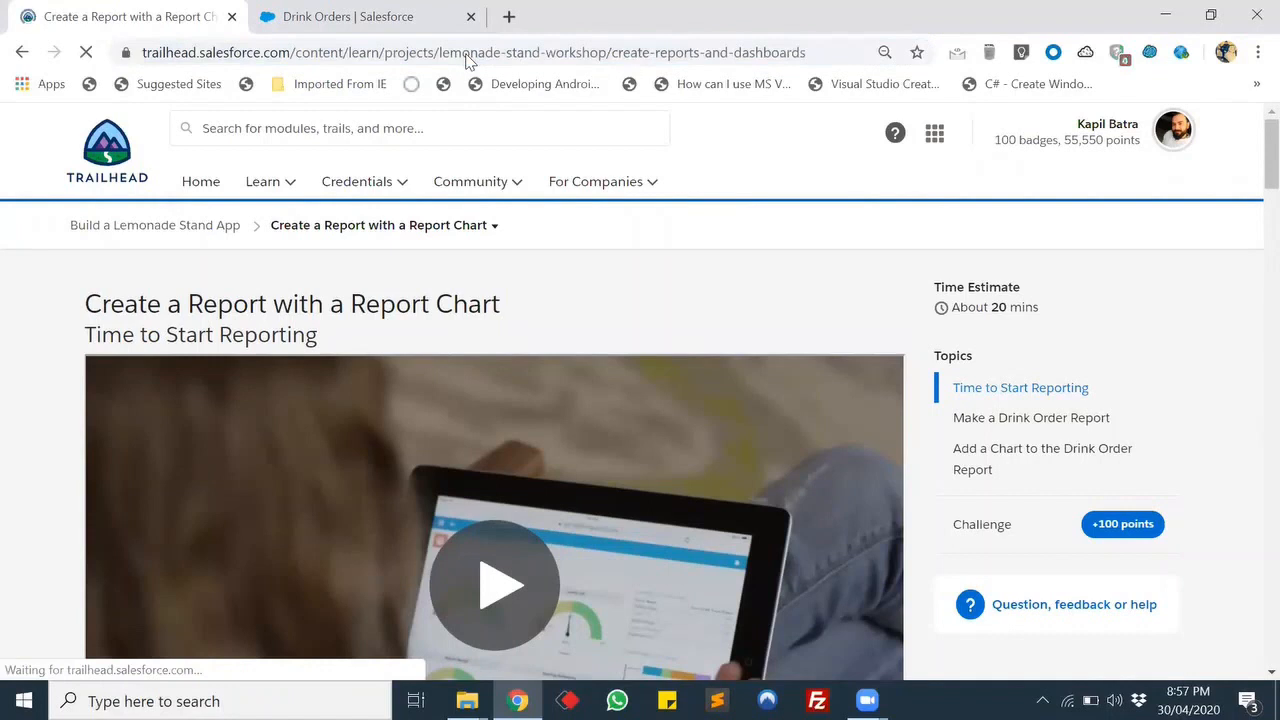